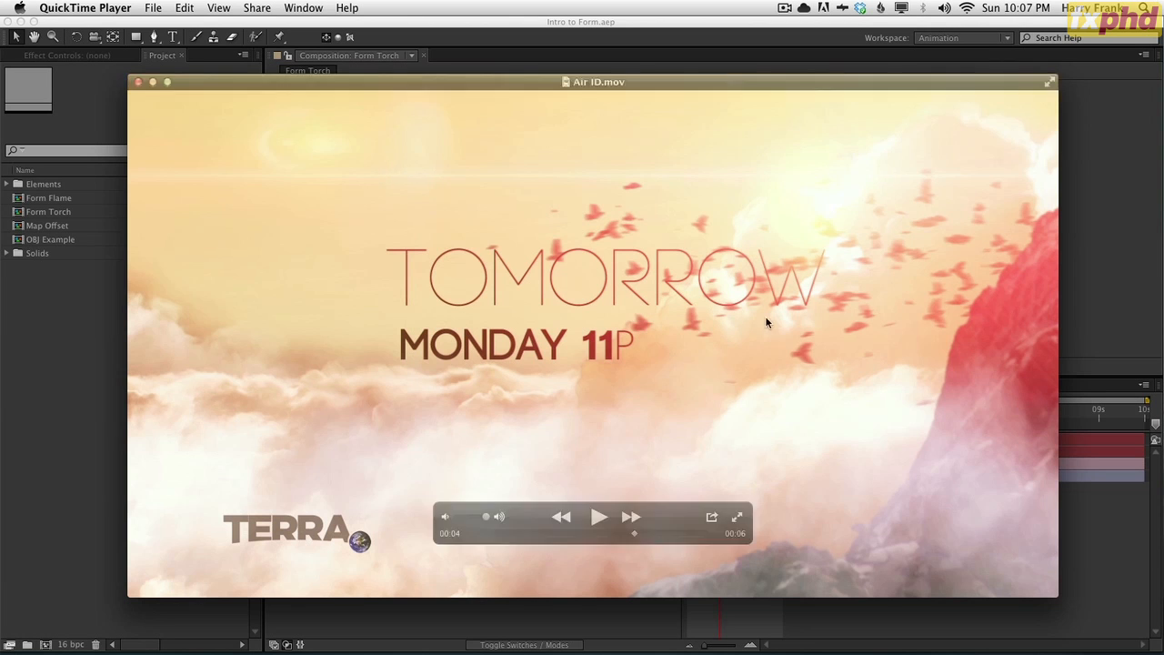
Review the flying-birds title animation in Air ID.mov at several points of the clip.
drag(772, 339, 791, 341)
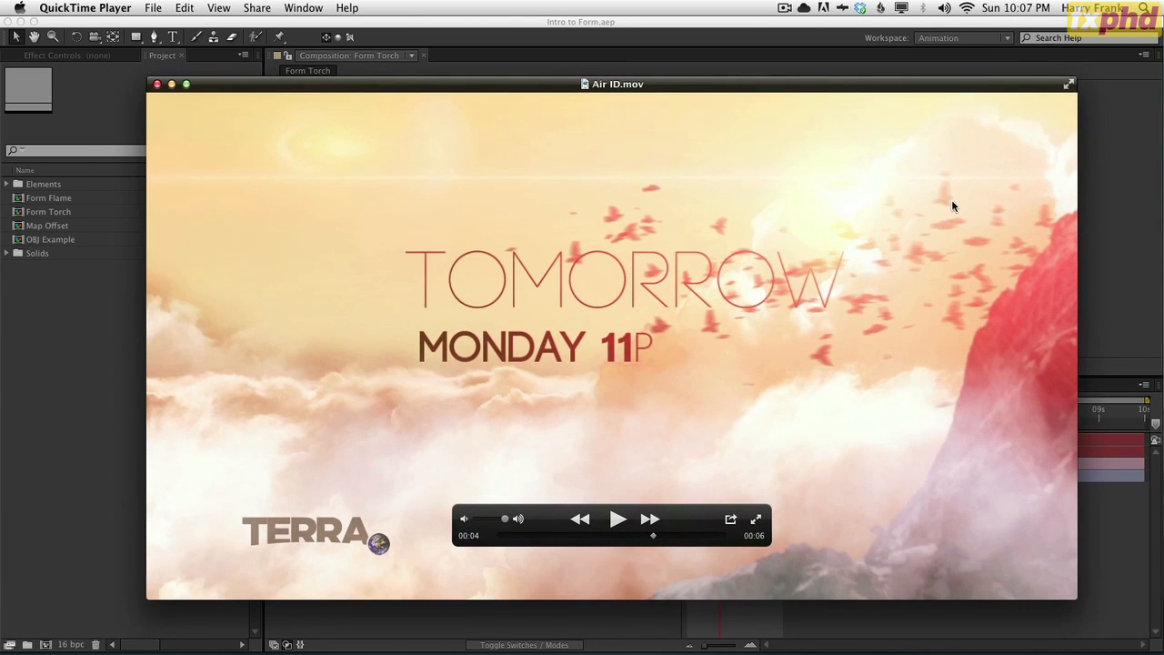
mouse_move(912, 246)
mouse_down()
mouse_move(901, 287)
mouse_move(935, 245)
mouse_up()
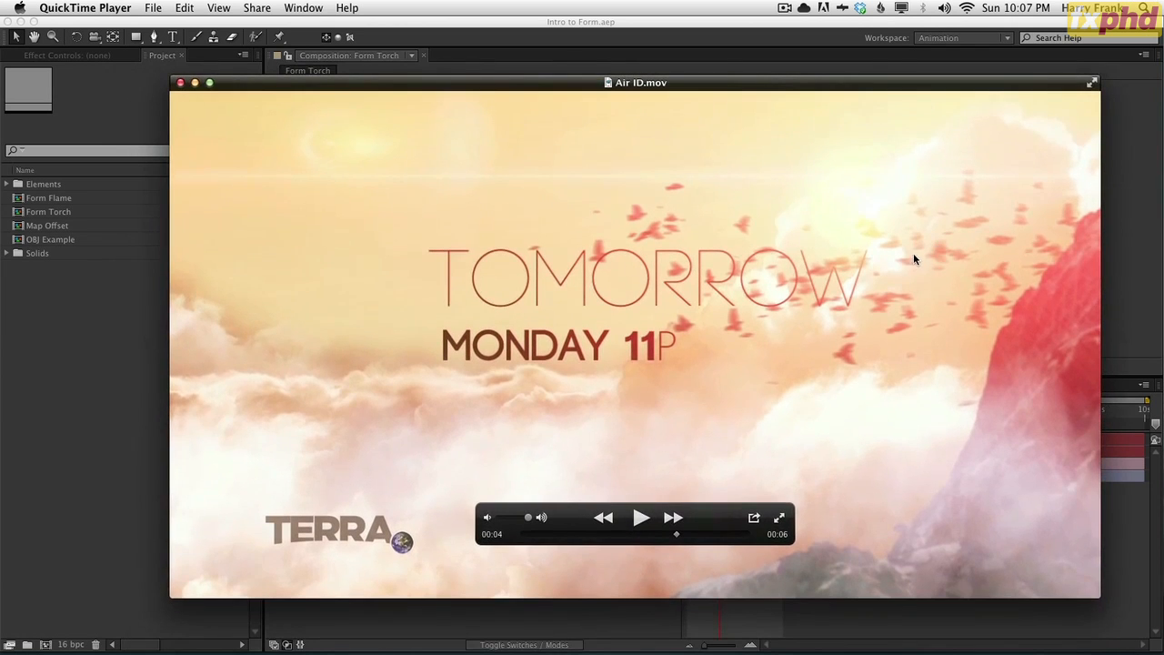
drag(564, 537, 631, 533)
drag(810, 320, 819, 337)
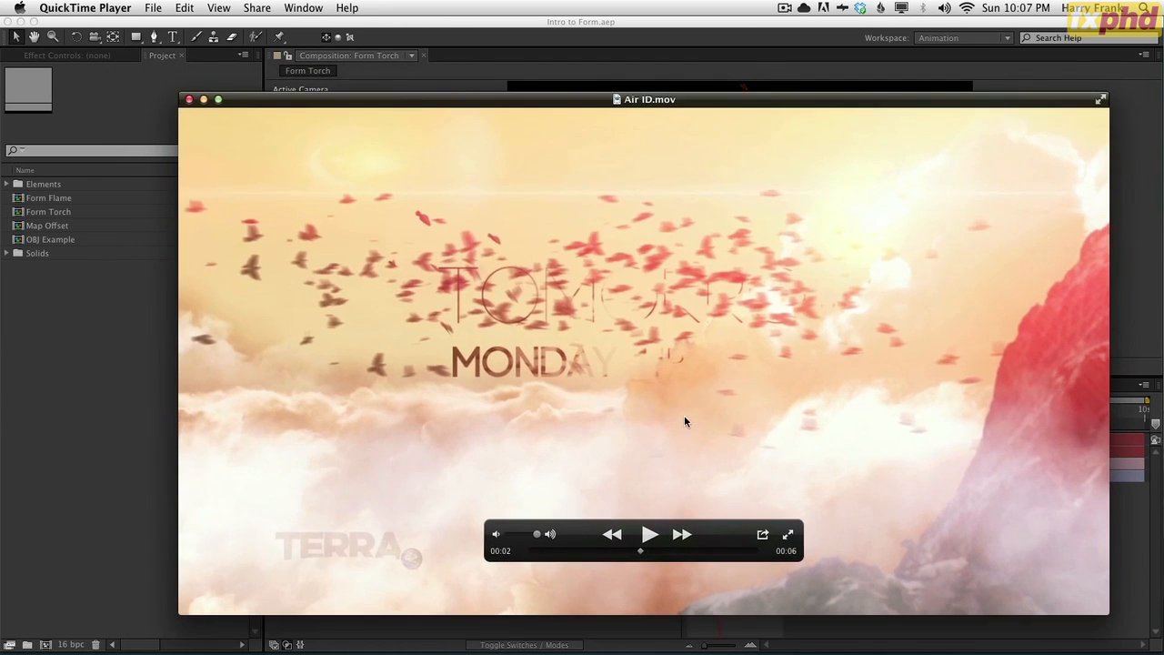
drag(542, 551, 599, 558)
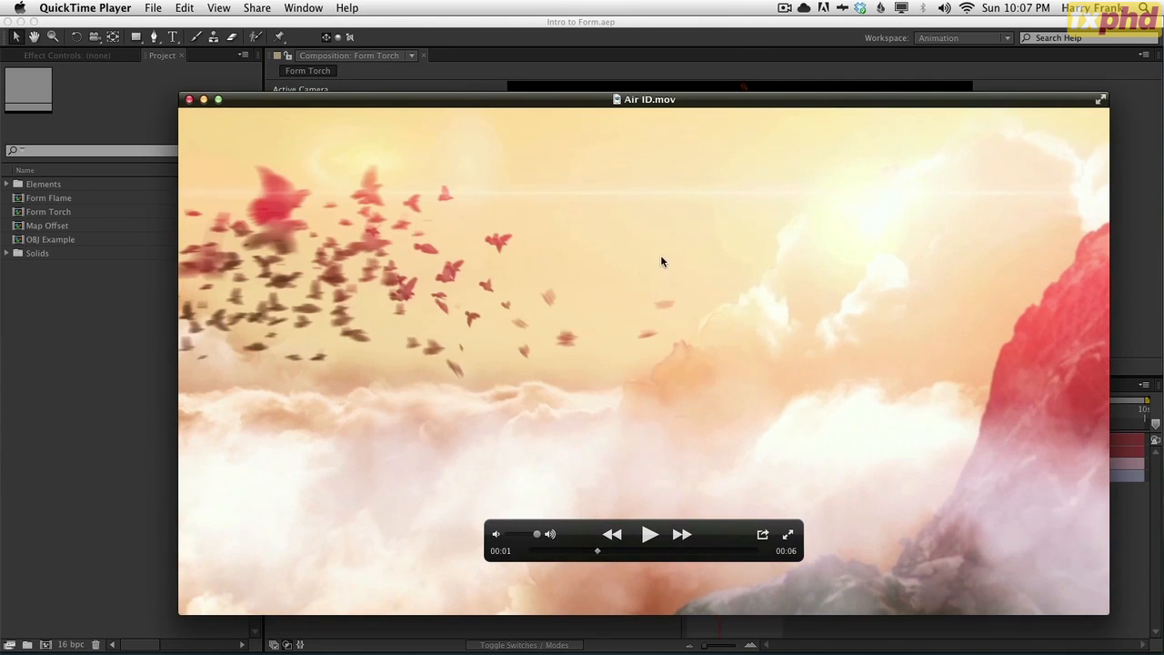
drag(810, 229, 847, 250)
drag(760, 157, 686, 191)
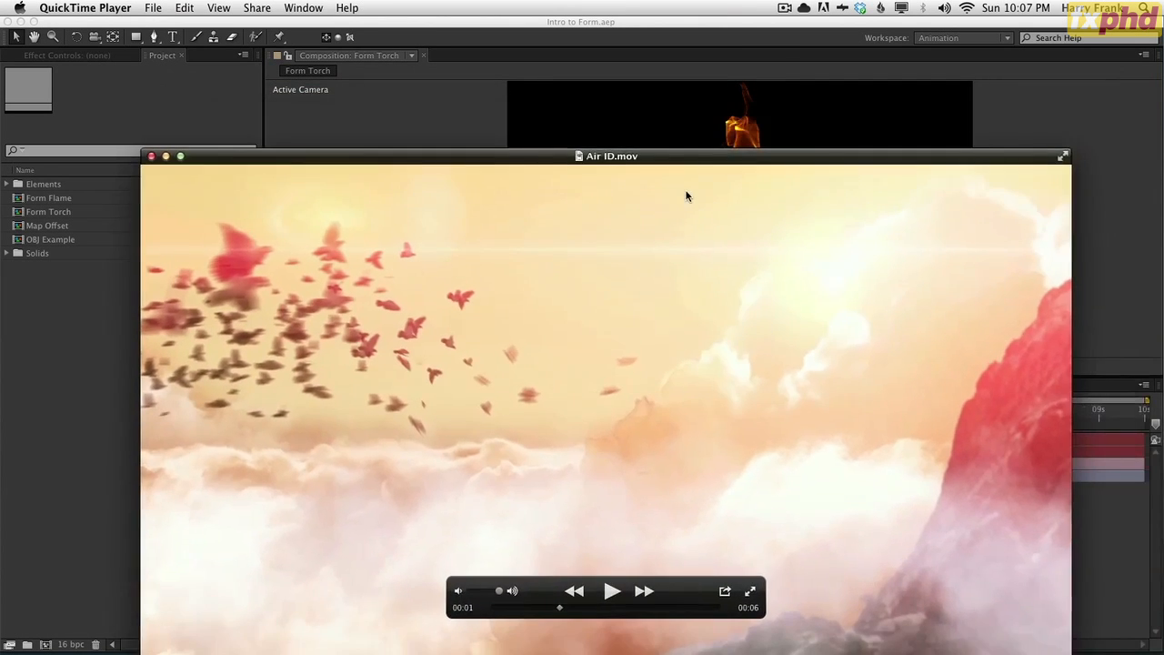
drag(696, 242, 707, 164)
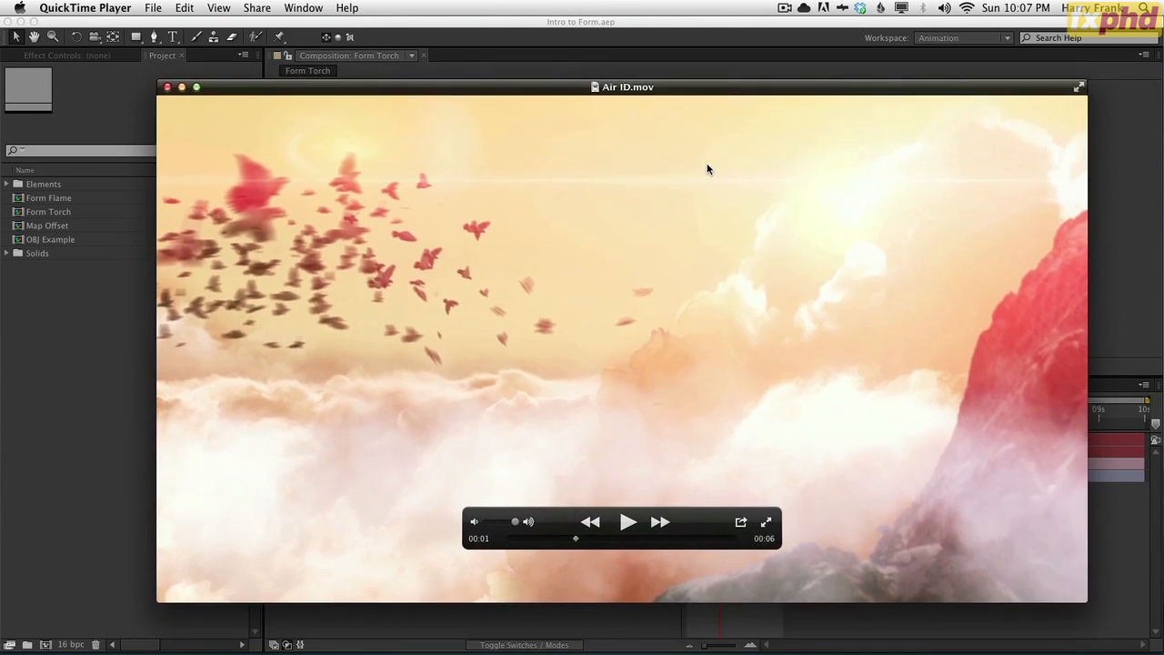
Bring up Space ID.mov and play its opening second.
drag(1163, 155, 239, 117)
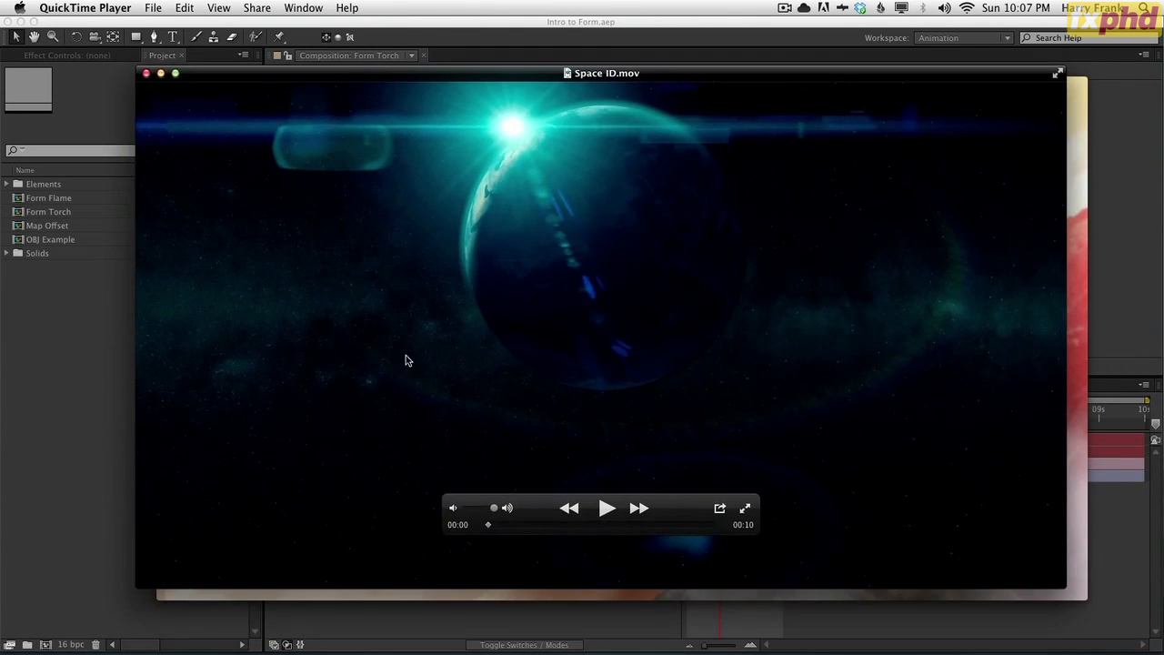
key(space)
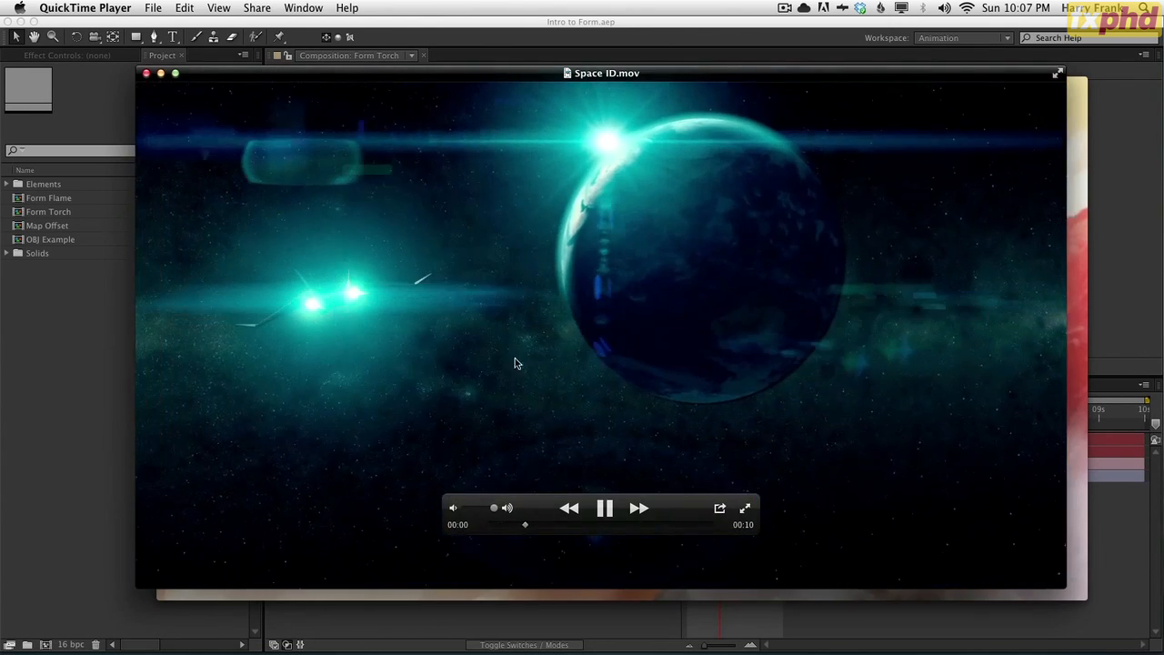
key(space)
drag(513, 335, 572, 361)
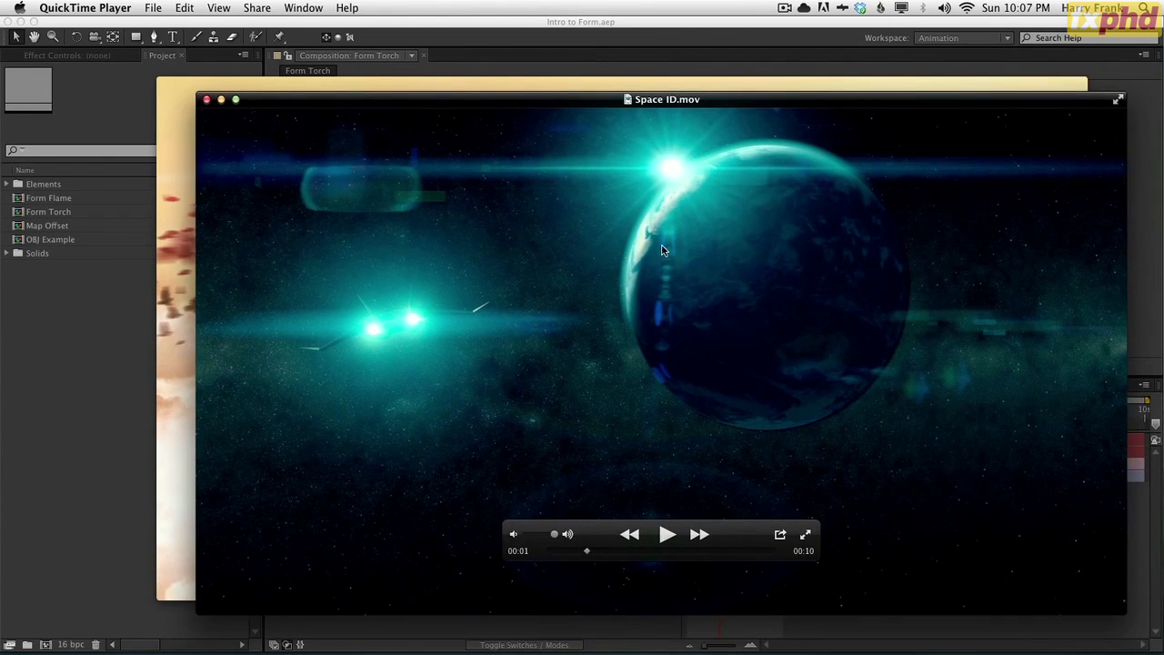
drag(662, 250, 713, 257)
Play a short stretch of the bird flight in Air ID.mov, then return to Space ID.mov.
drag(802, 85, 797, 82)
key(space)
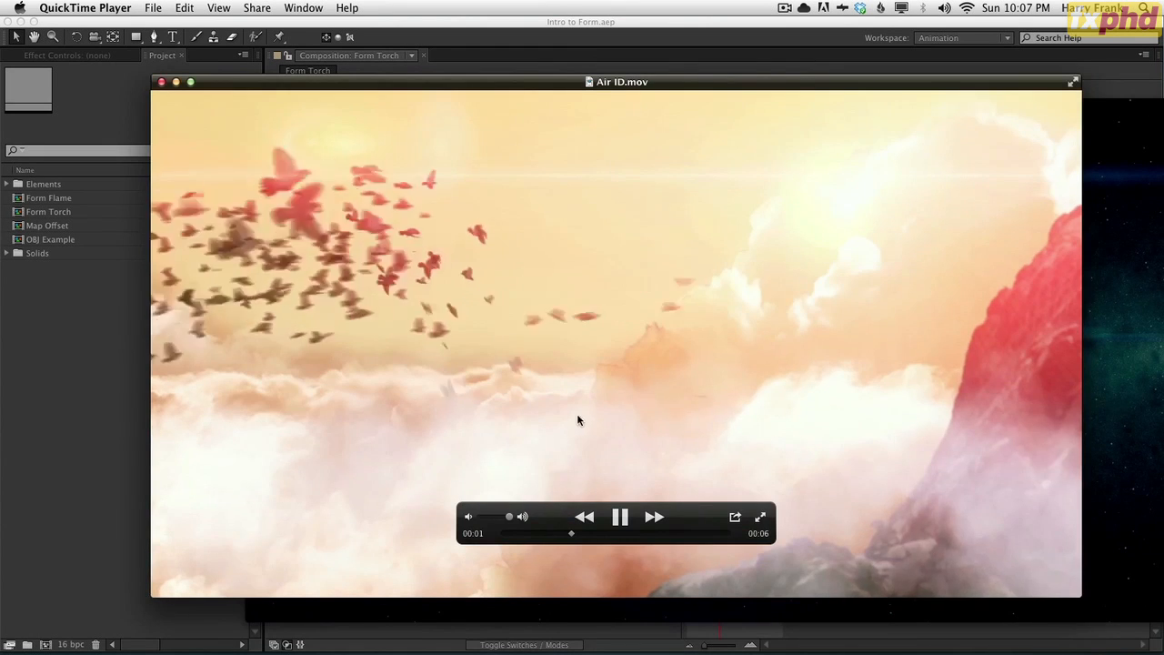
key(space)
drag(613, 428, 545, 410)
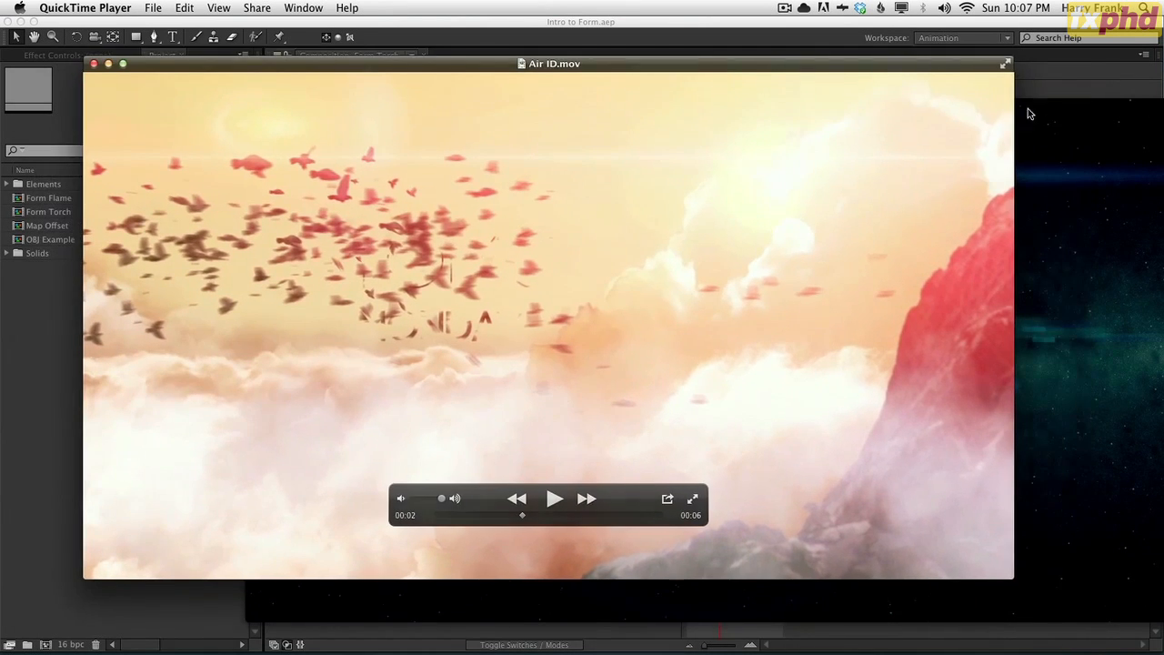
drag(1028, 114, 987, 113)
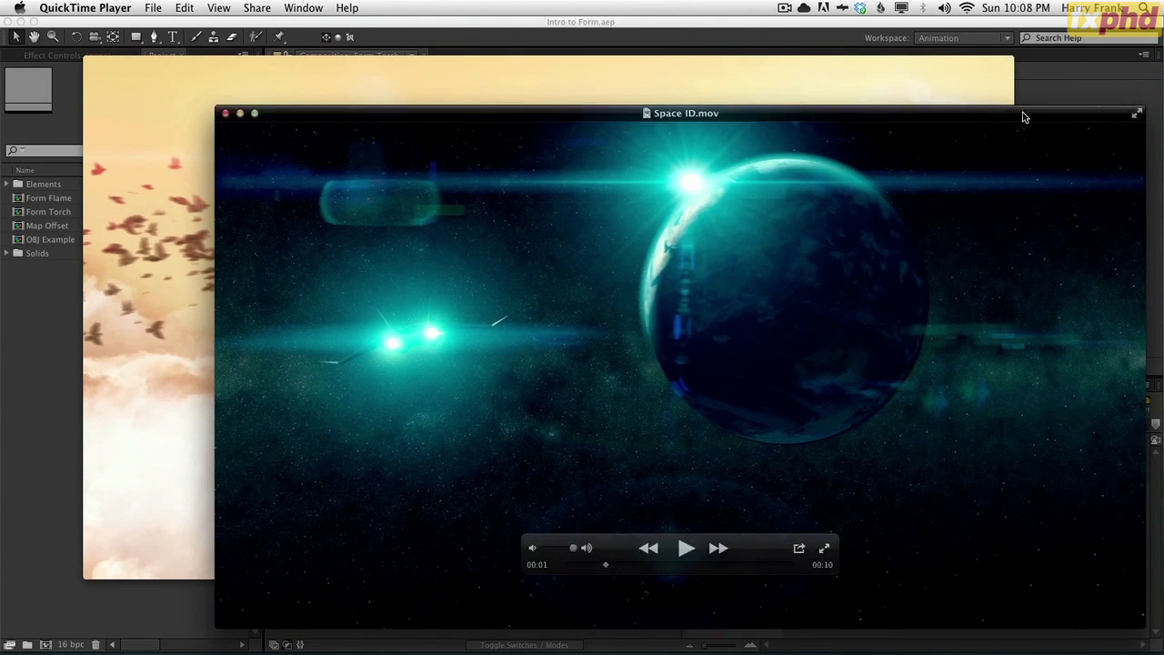
Switch to After Effects and preview the flame animation in the Form Torch composition.
click(1071, 79)
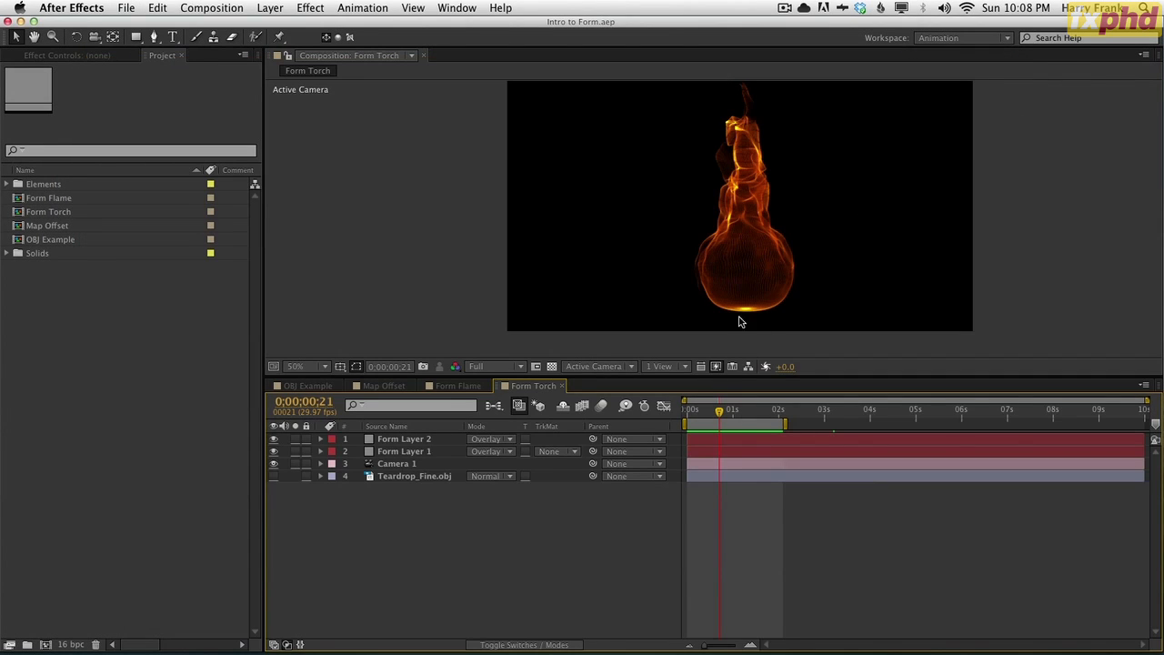
drag(721, 410, 673, 409)
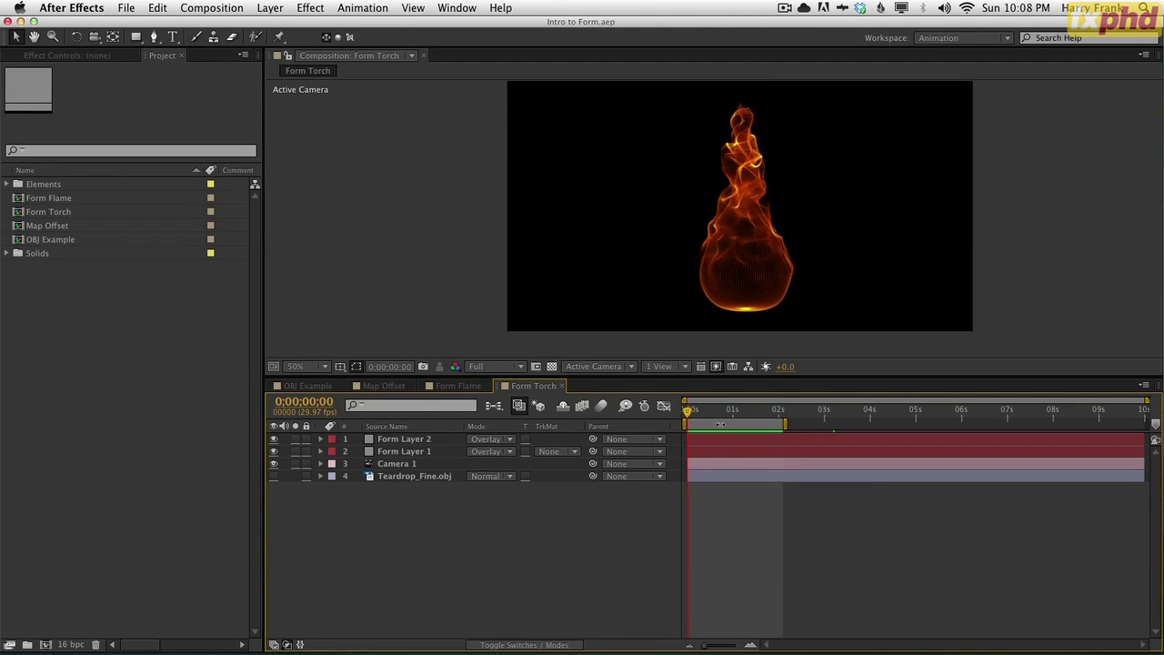
key(KP_0)
click(733, 414)
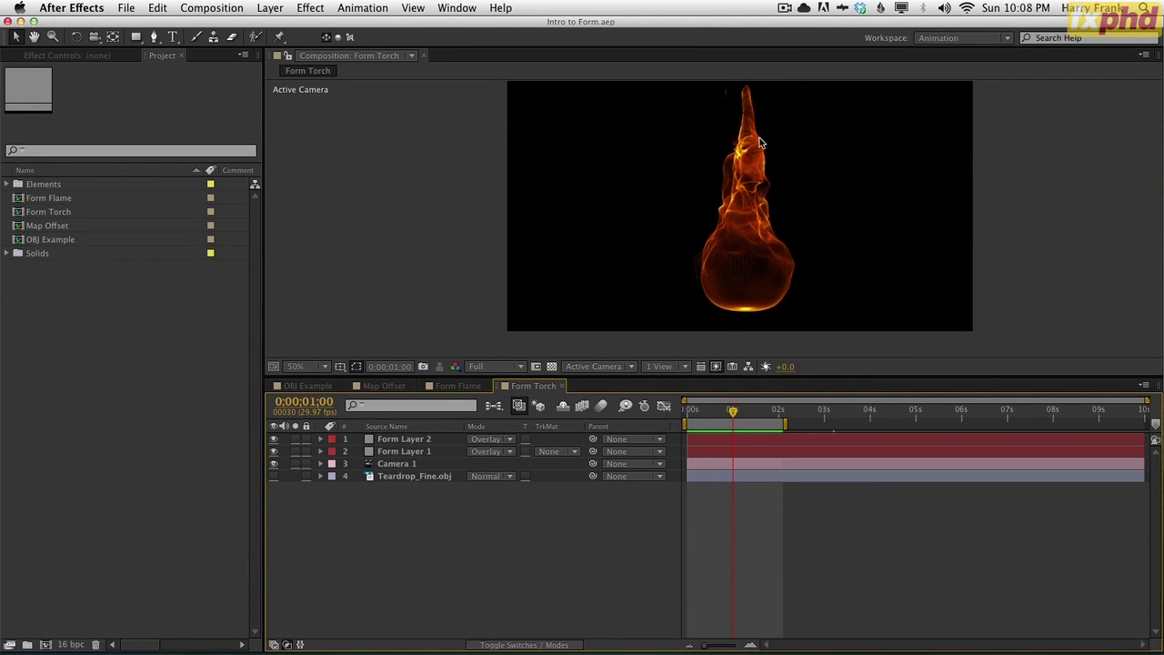
mouse_move(723, 414)
mouse_down()
mouse_move(700, 411)
mouse_move(710, 411)
mouse_up()
Switch back to QuickTime Player and examine how the birds reveal the title in Air ID.mov.
key(super+Tab)
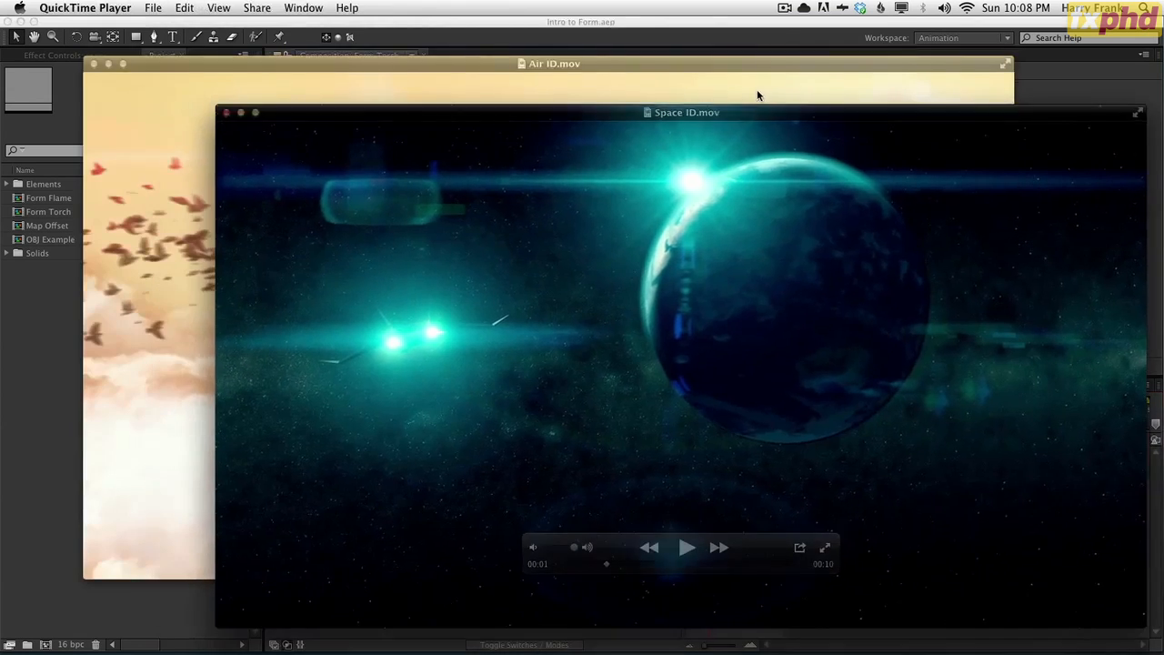
click(757, 89)
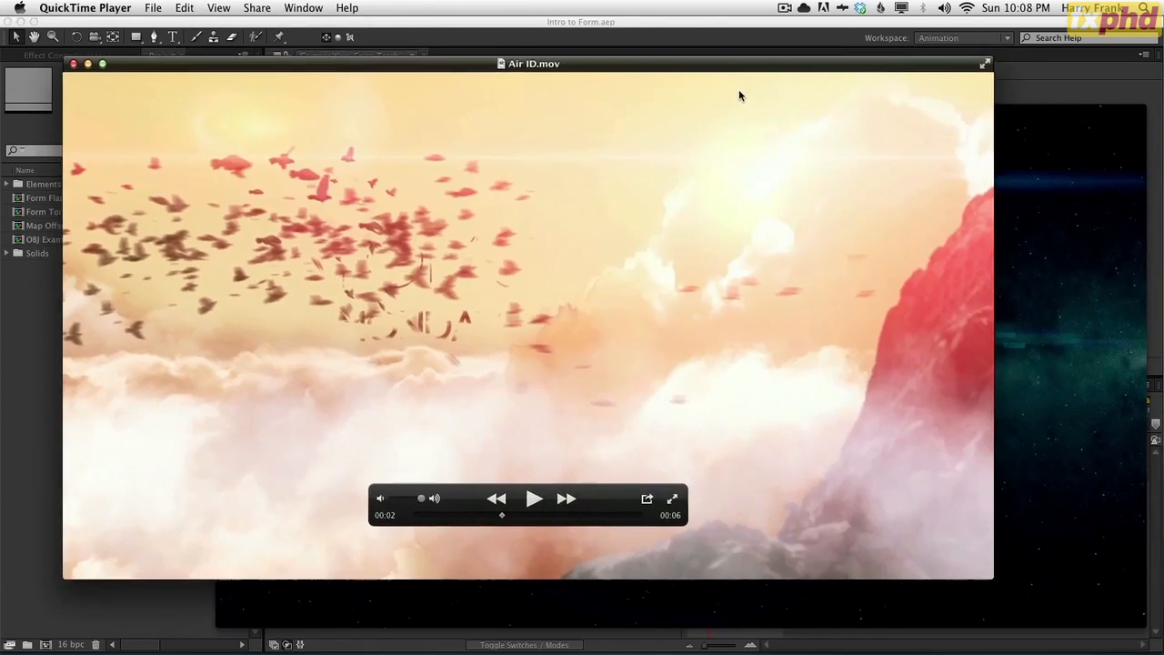
drag(442, 516, 562, 522)
drag(594, 410, 603, 425)
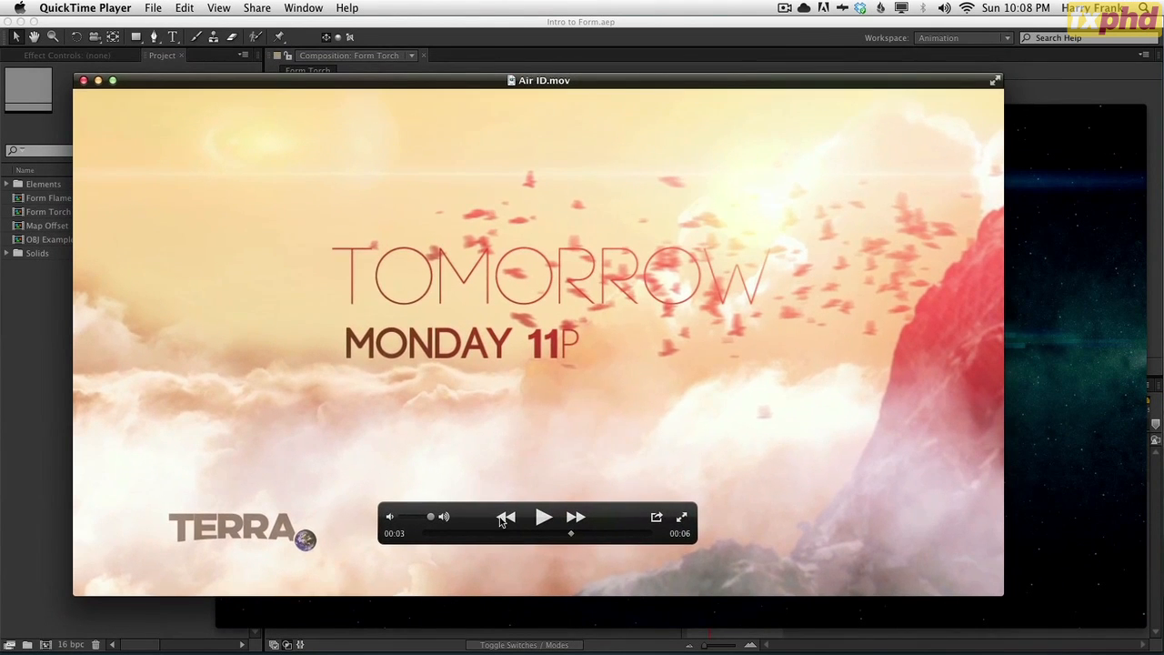
click(448, 531)
drag(448, 533, 564, 533)
mouse_move(774, 408)
mouse_down()
mouse_move(754, 424)
mouse_move(806, 408)
mouse_move(768, 427)
mouse_up()
drag(634, 324, 696, 300)
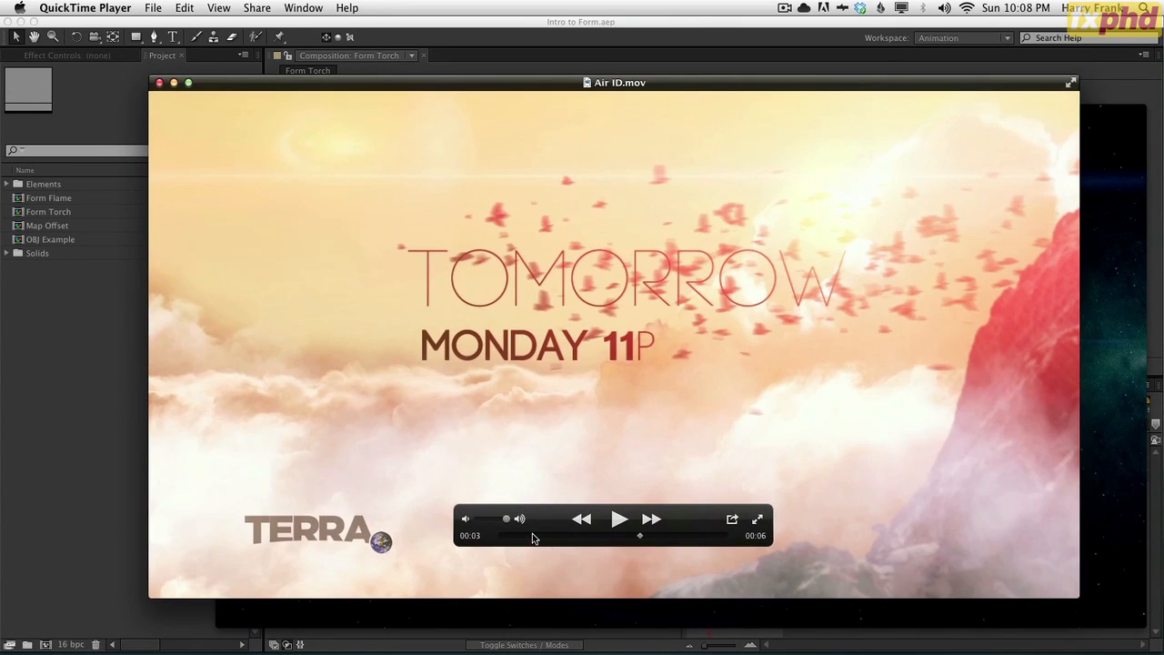
drag(532, 537, 614, 536)
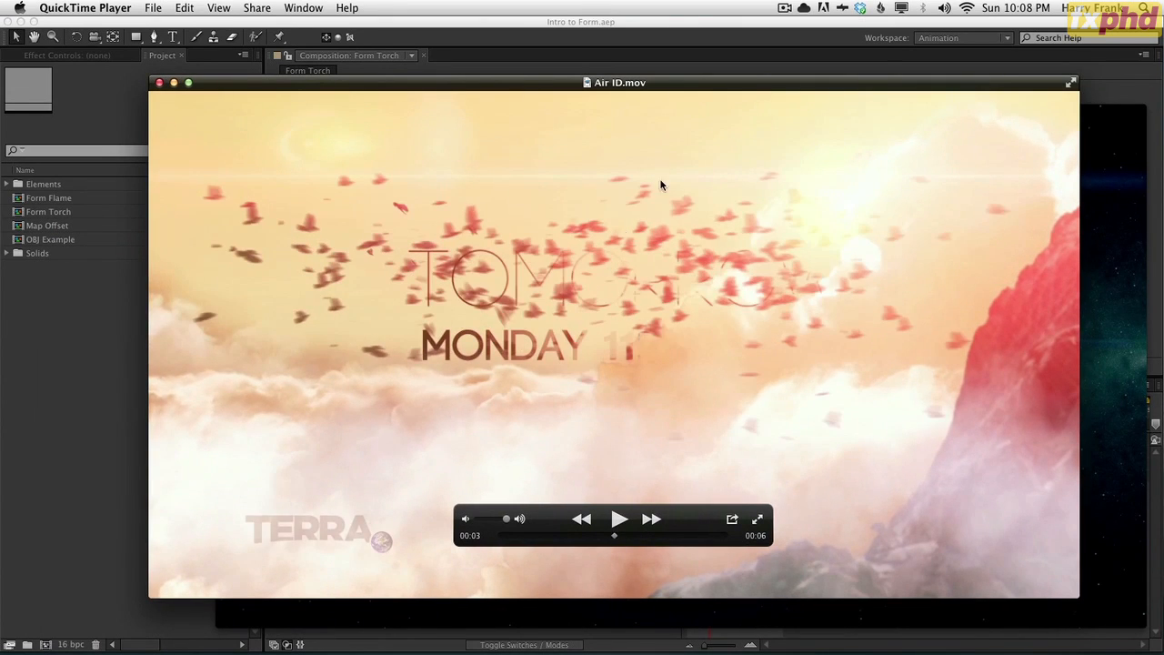
Close the Air ID.mov and Space ID.mov movies.
drag(655, 88, 600, 79)
mouse_move(705, 216)
mouse_down()
mouse_move(730, 230)
mouse_move(714, 223)
mouse_up()
drag(774, 141, 1163, 255)
key(super+w)
key(super+w)
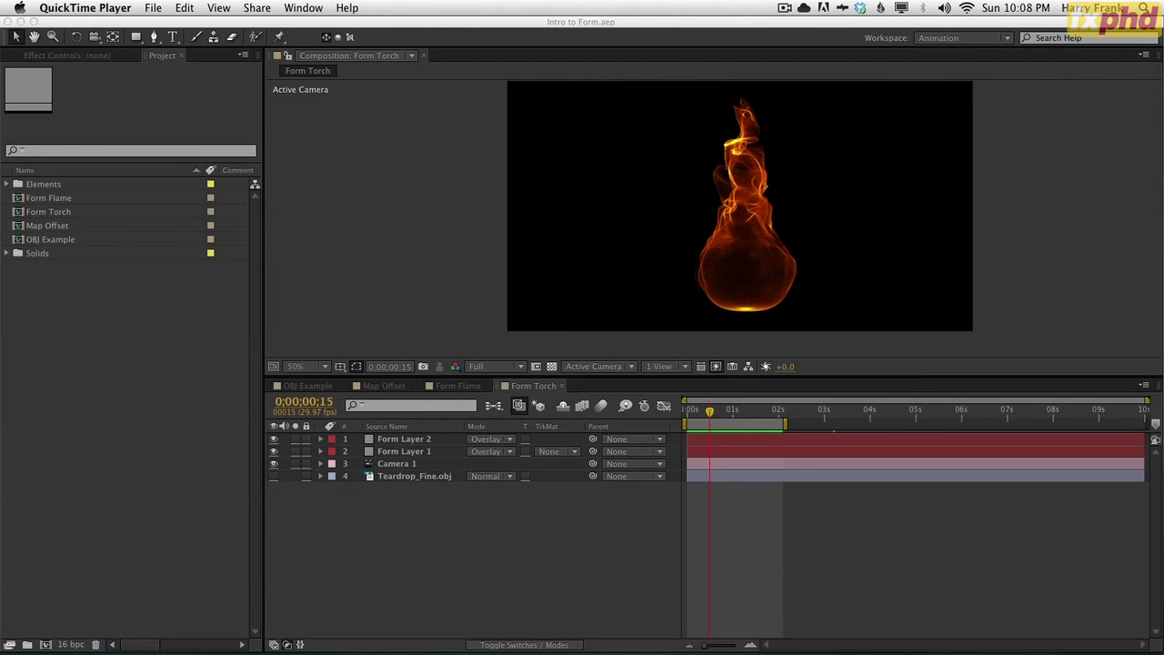
Return to After Effects and scrub through the first second of the Form Torch flame.
click(707, 418)
mouse_move(707, 411)
mouse_down()
mouse_move(688, 408)
mouse_move(738, 414)
mouse_move(715, 411)
mouse_move(727, 413)
mouse_up()
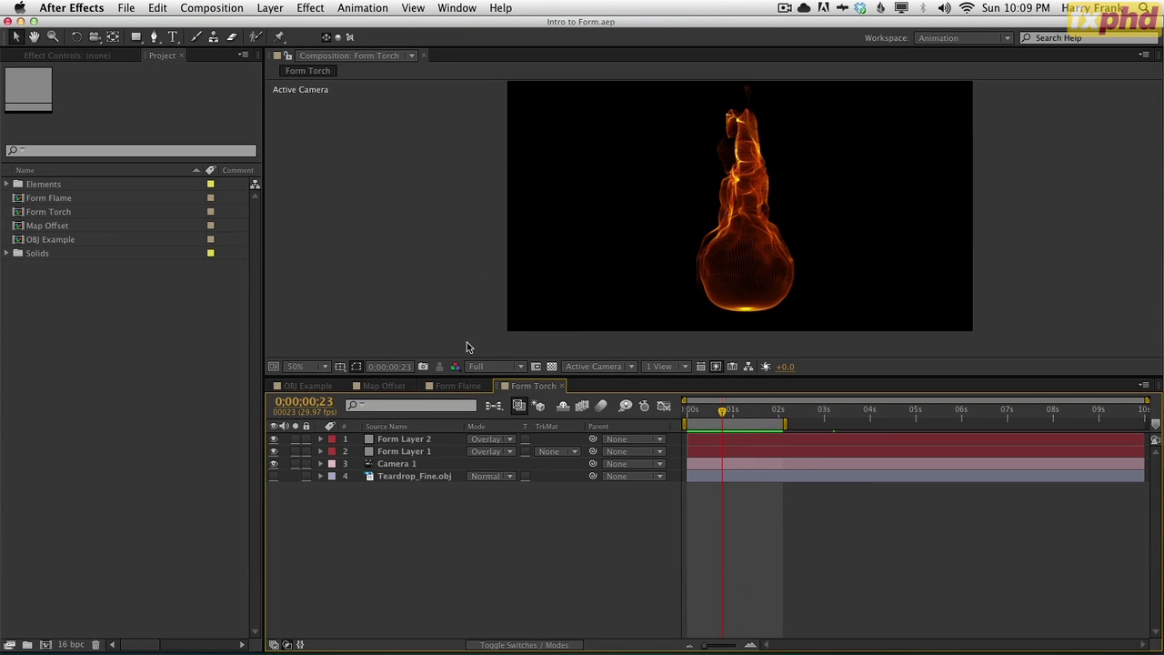
drag(697, 411, 732, 411)
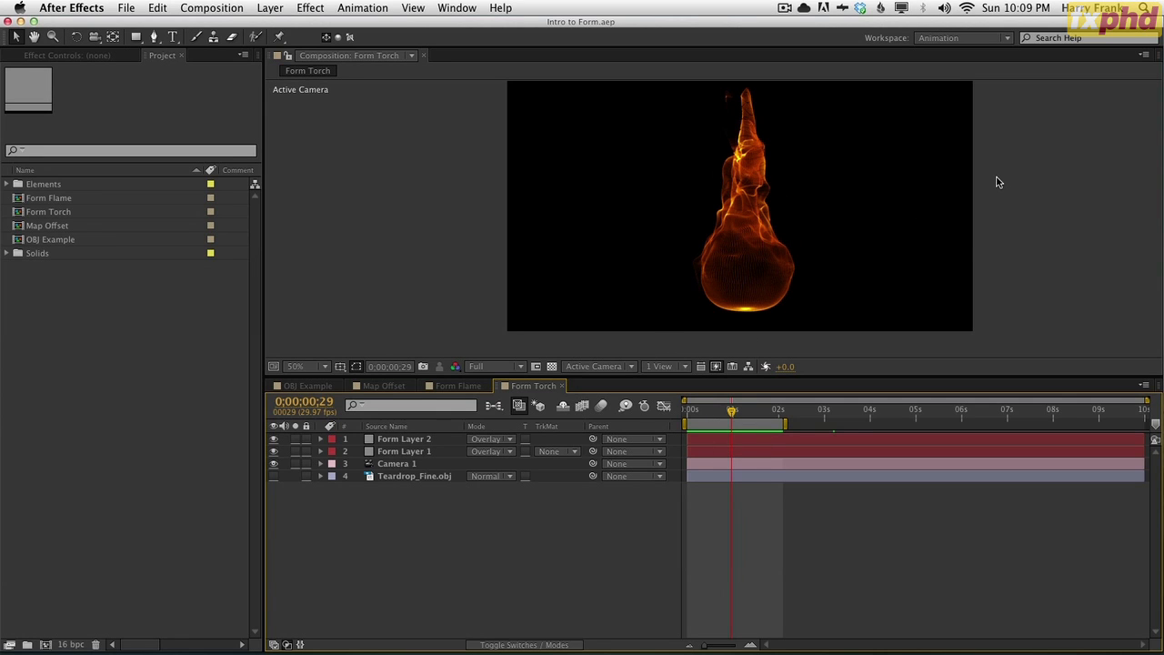
Create a new 1280 x 720 px, 24 fps composition named Form Basic.
key(super+n)
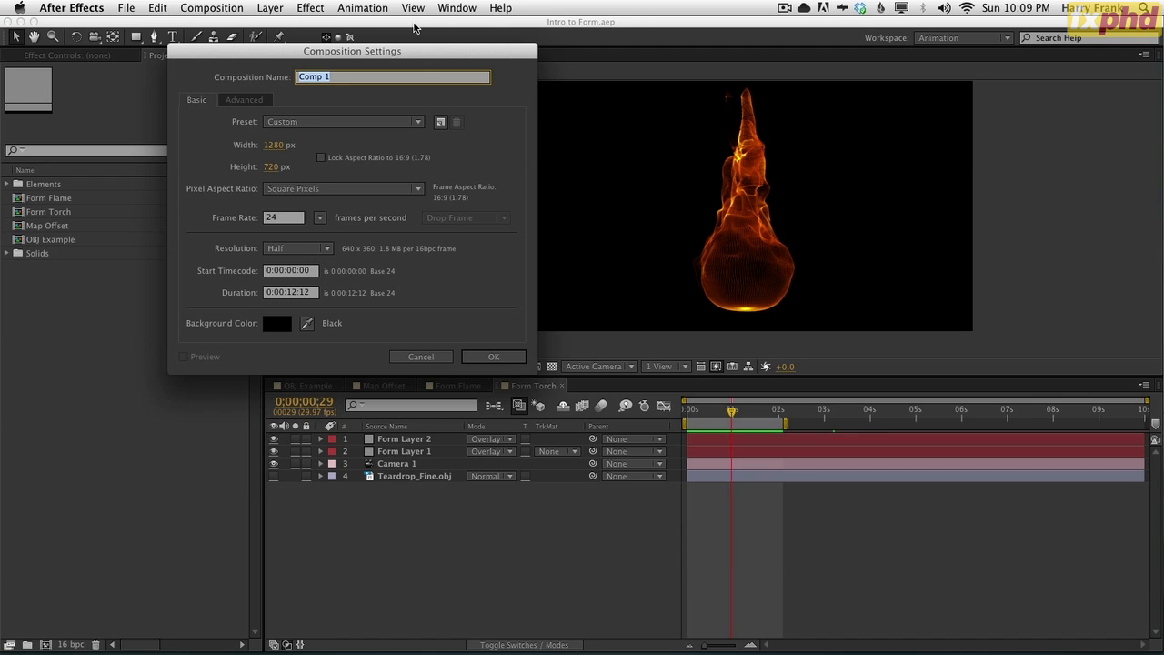
text(For)
click(497, 358)
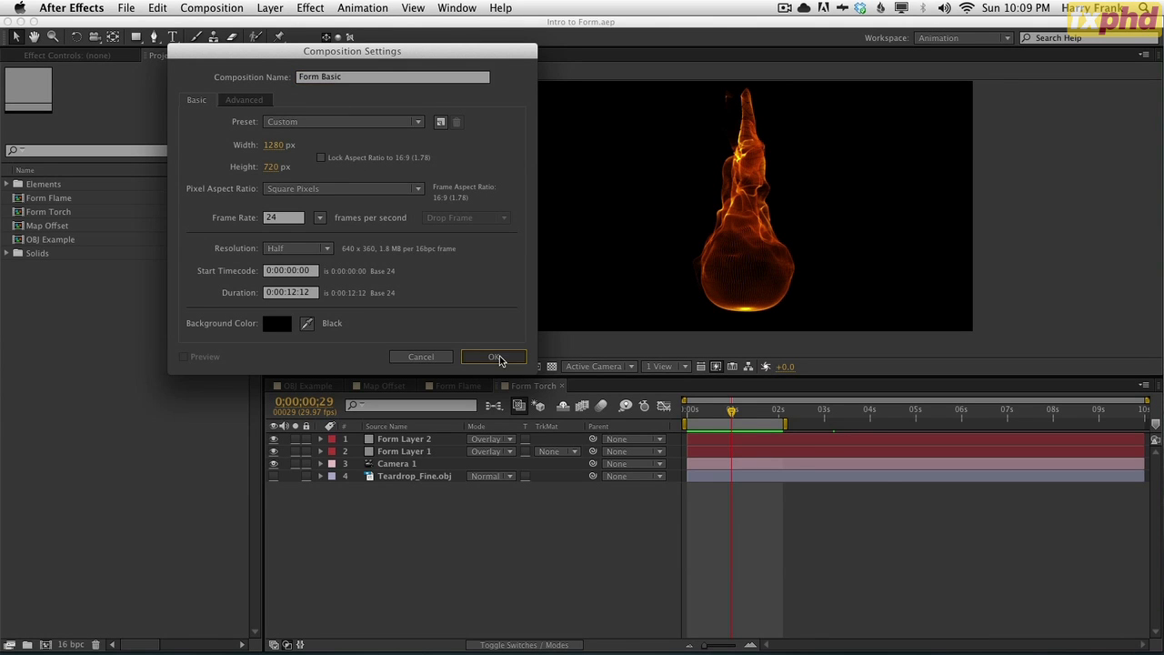
Add a white 1280 x 720 px solid named Form to the Form Basic composition.
key(super+y)
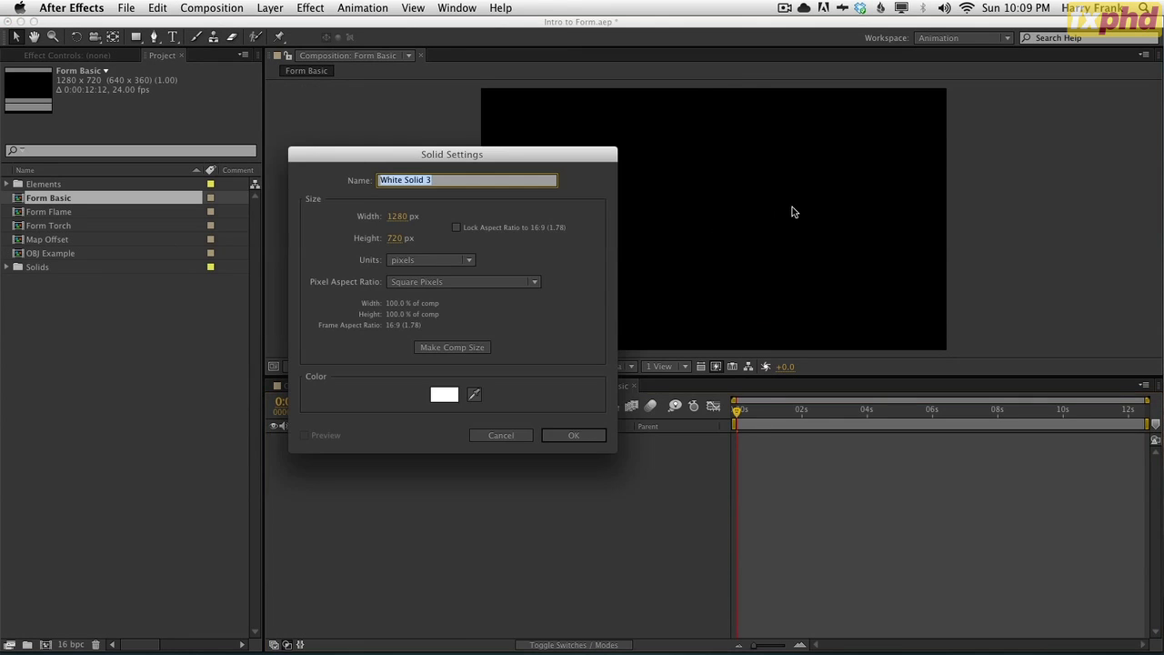
text(Form)
key(Return)
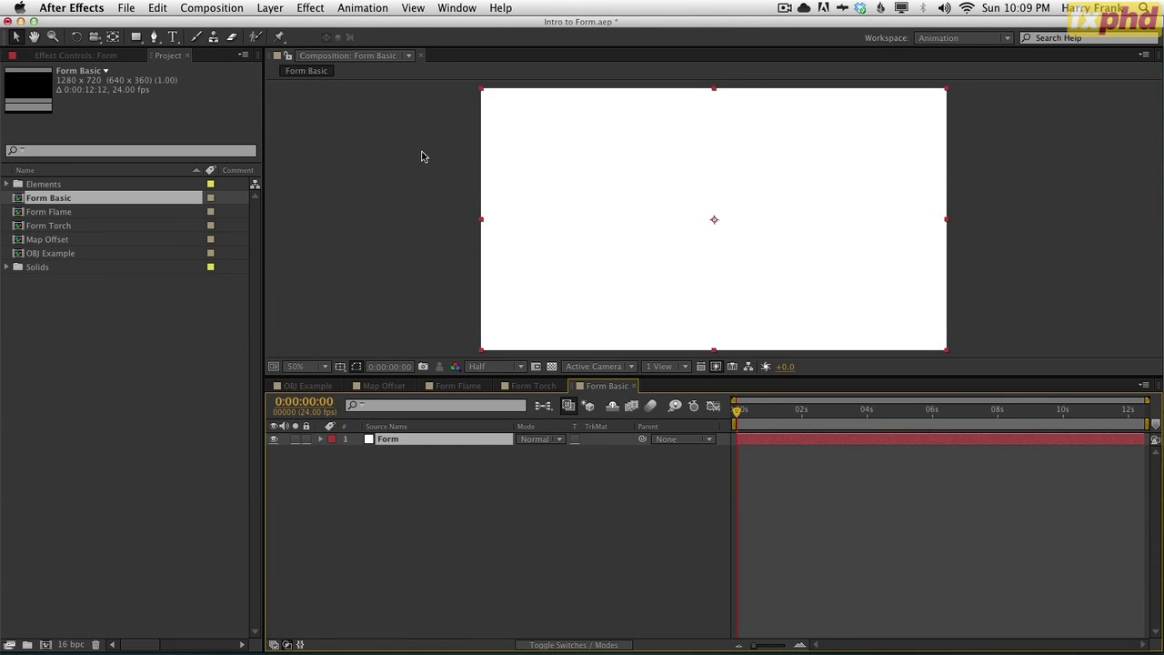
Apply the Trapcode Form effect to the Form solid.
click(317, 8)
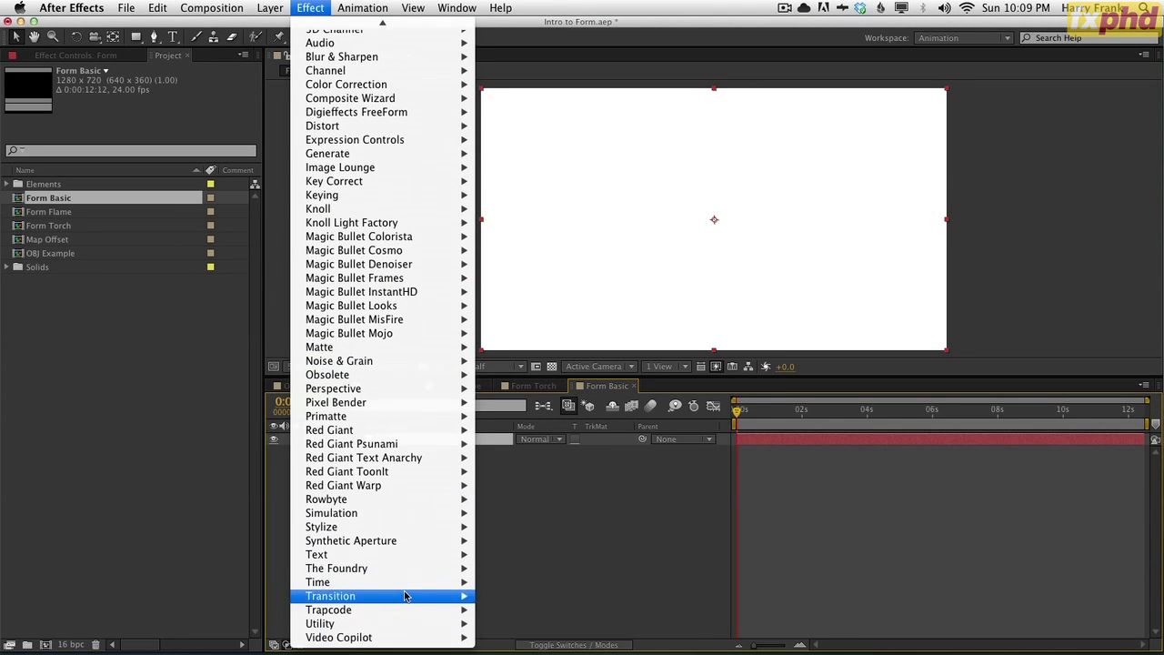
mouse_move(405, 609)
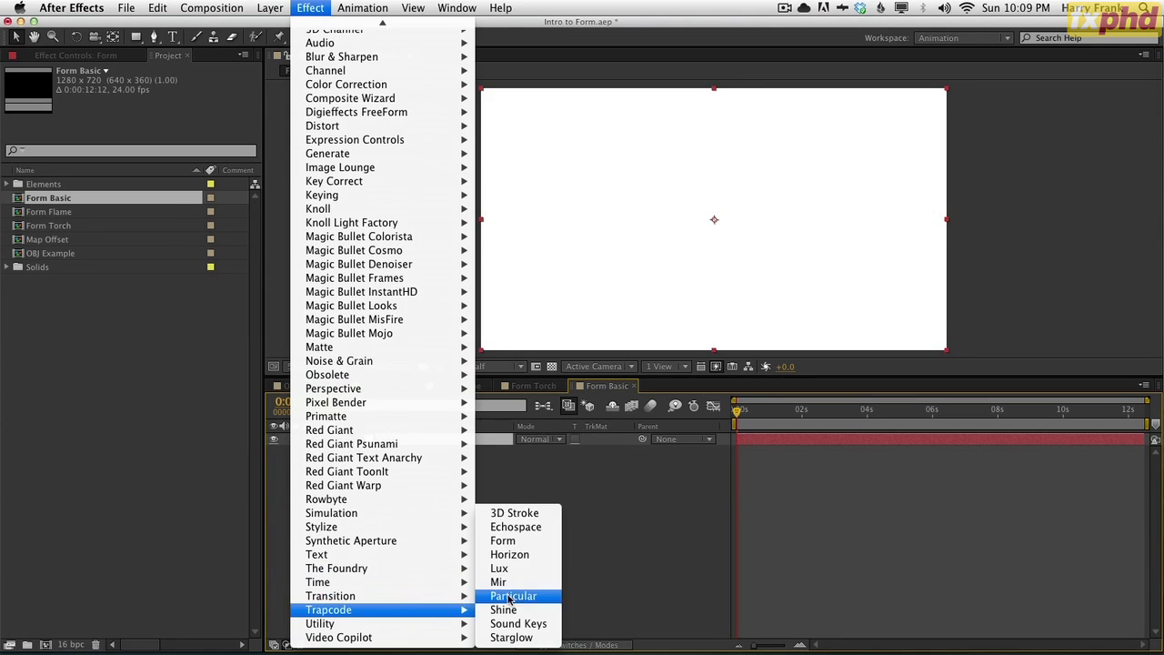
click(509, 540)
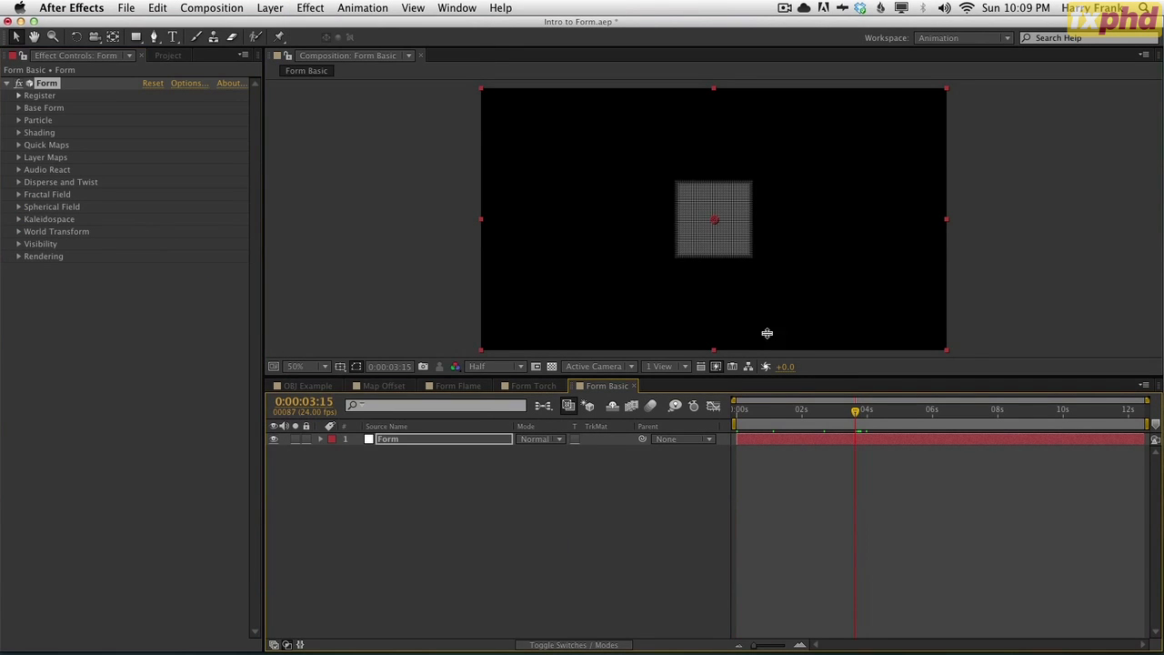
Add a camera with the default settings and move the current time to 0:00:03:17.
click(270, 8)
mouse_move(300, 26)
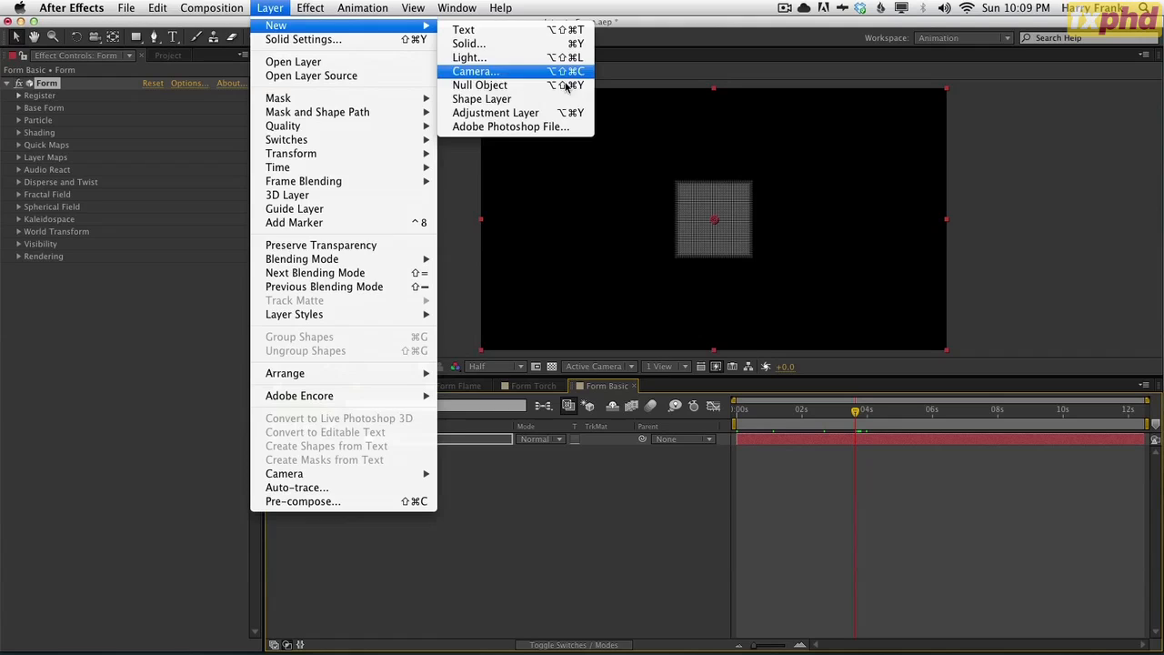
click(513, 75)
key(Return)
click(789, 486)
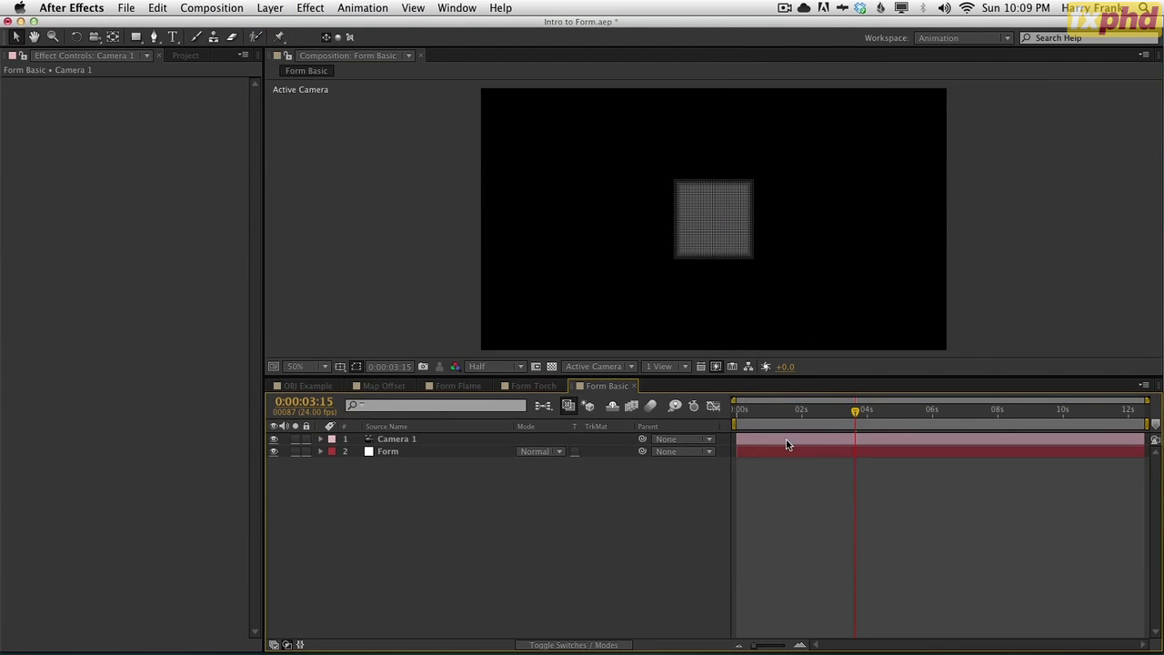
drag(781, 412, 858, 415)
Expand the Form effect's Base Form and Particle settings and set the base form's Y Rotation to 16°.
click(383, 455)
key(e)
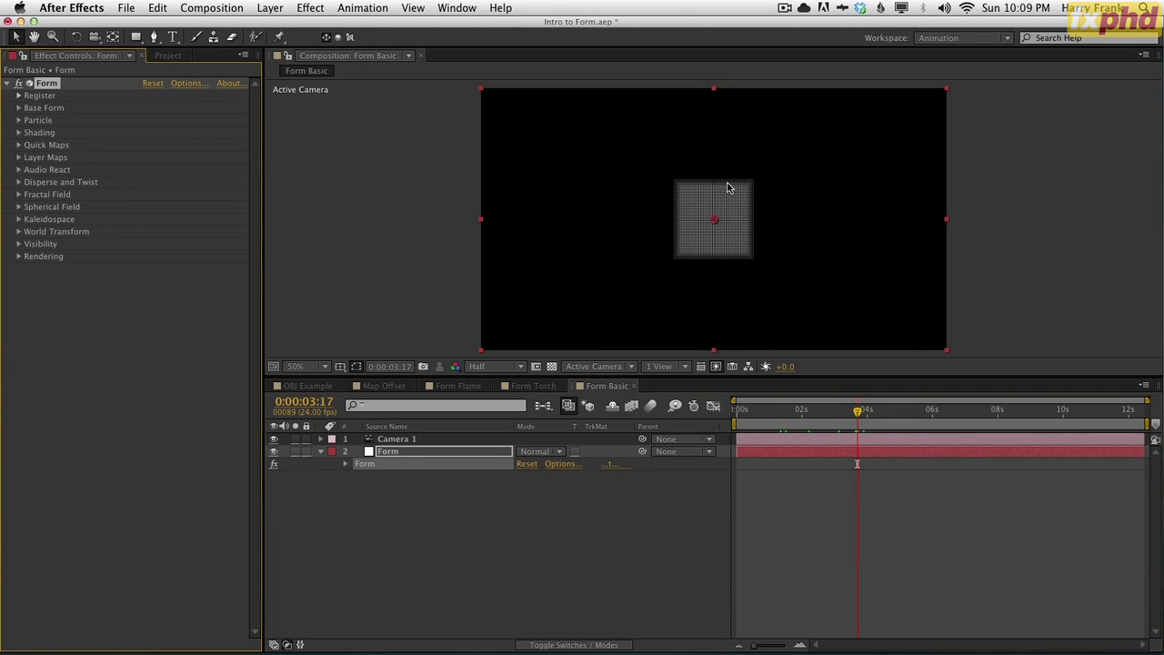
click(17, 121)
click(18, 108)
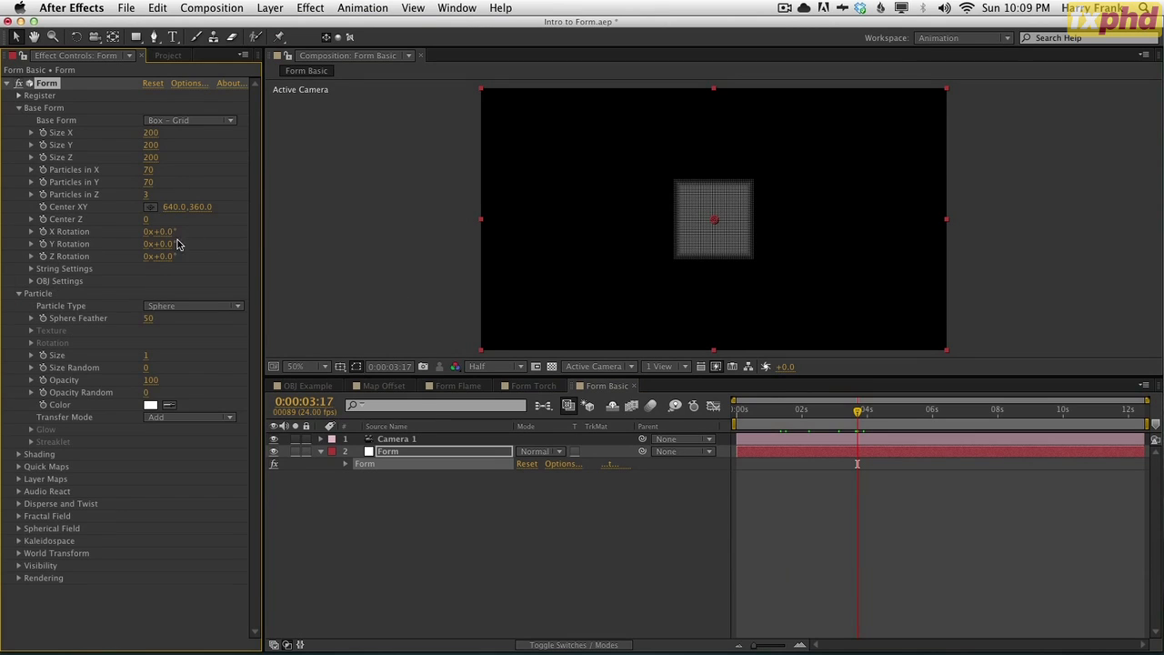
mouse_move(181, 244)
mouse_down()
mouse_move(213, 244)
mouse_move(175, 242)
mouse_move(187, 244)
mouse_up()
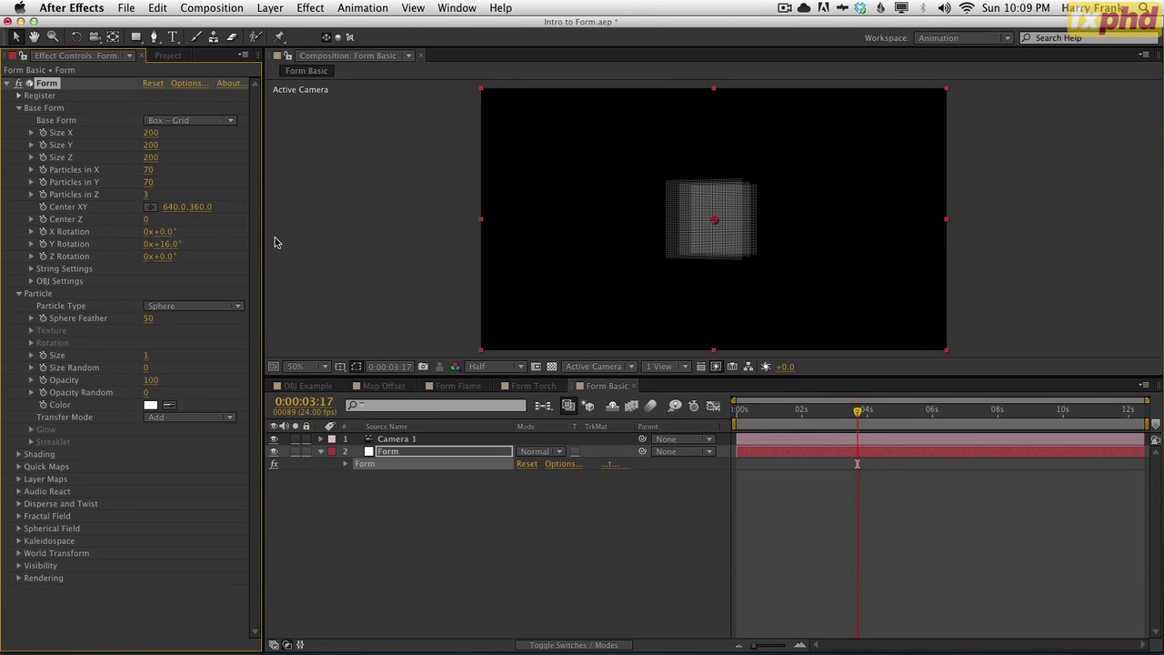
Undo the base form's Y rotation, and try a Z Rotation of 45° before reverting it.
key(super+z)
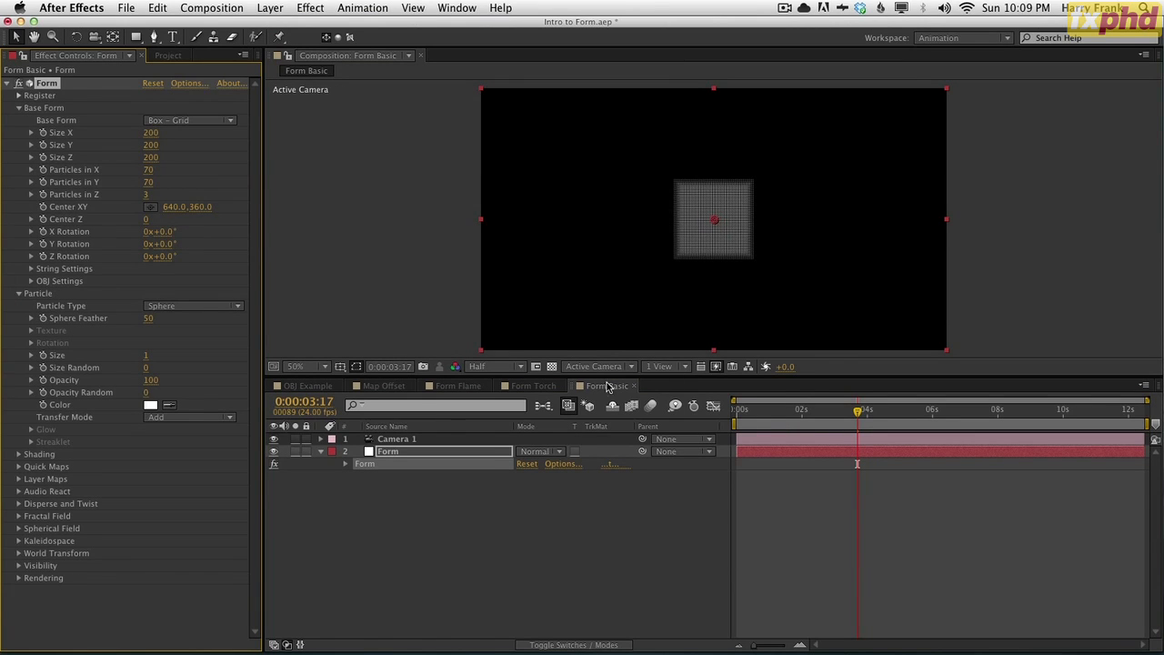
drag(621, 375, 621, 384)
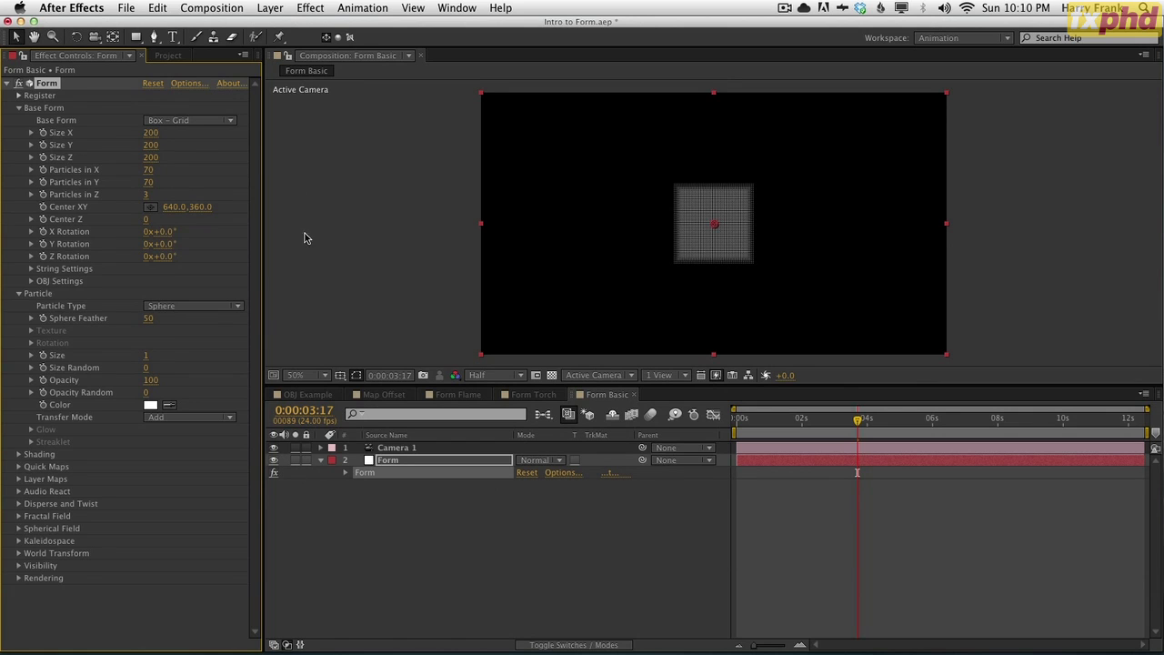
drag(164, 258, 207, 258)
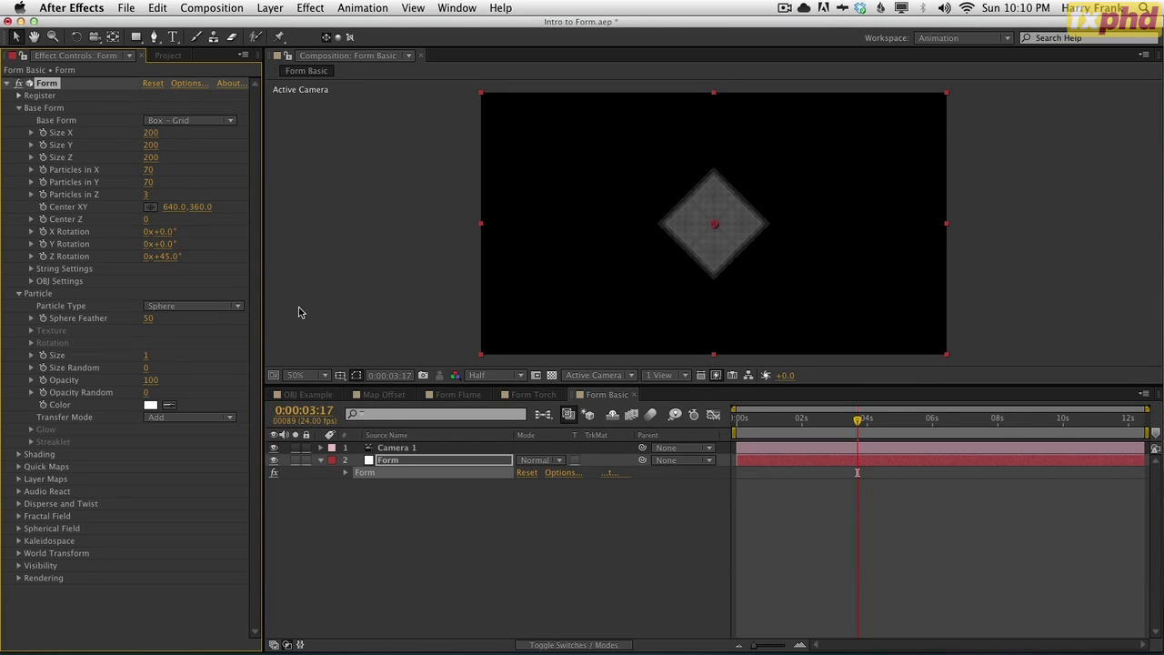
key(super+z)
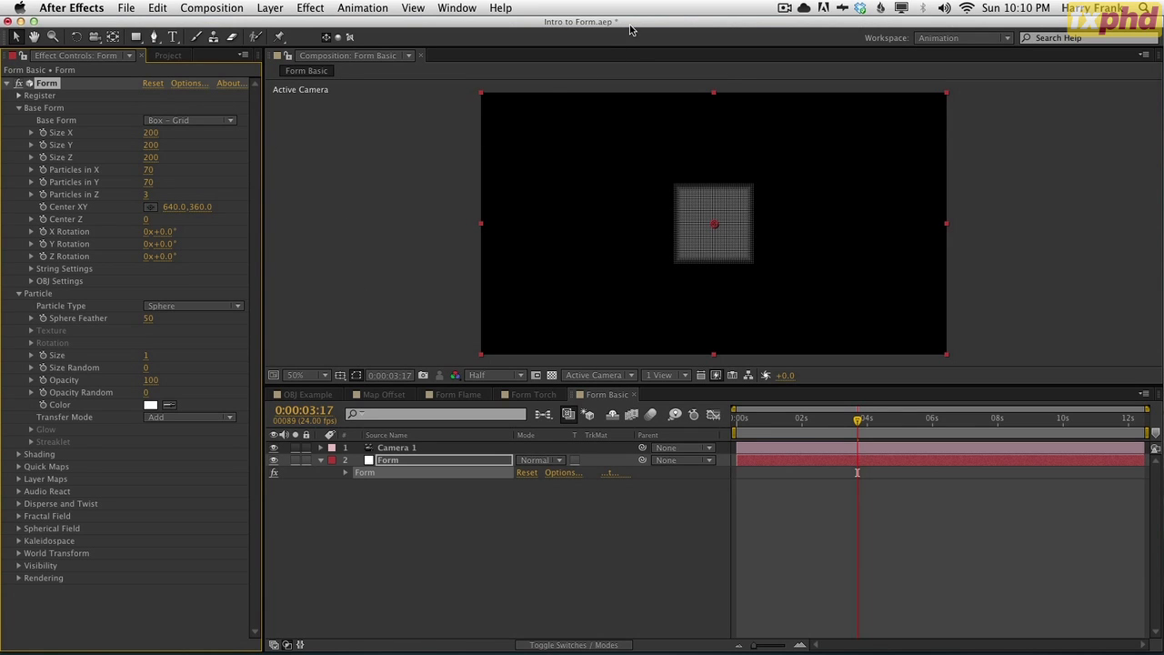
Save the project and view the composition at 100% zoom in Full resolution.
key(super+s)
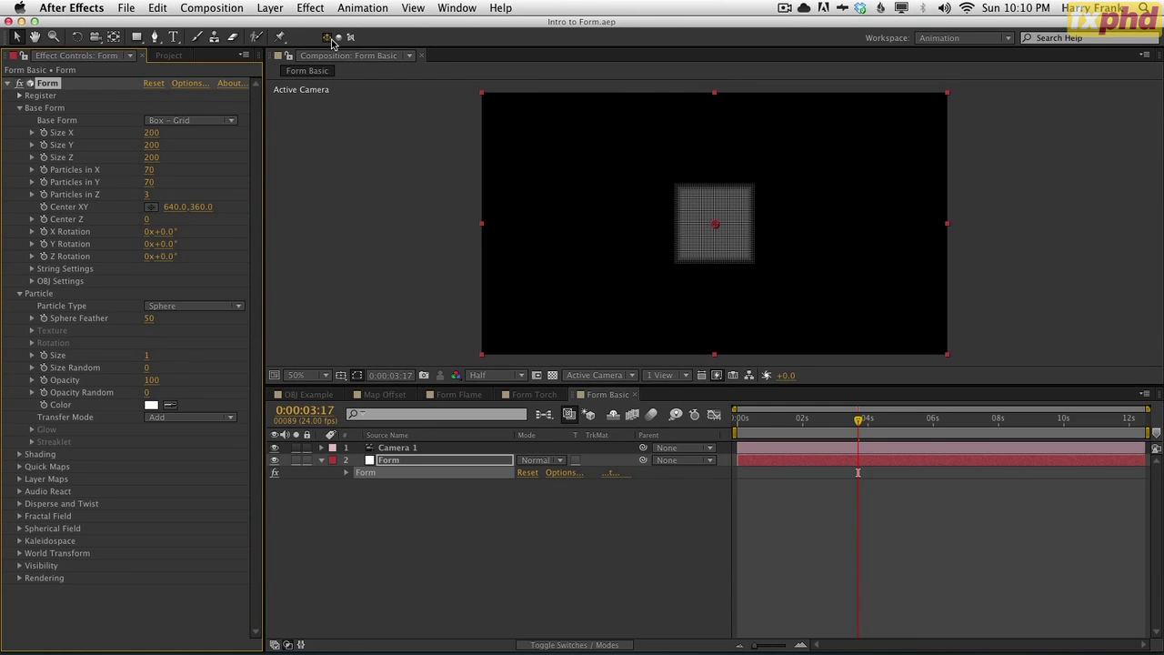
key(period)
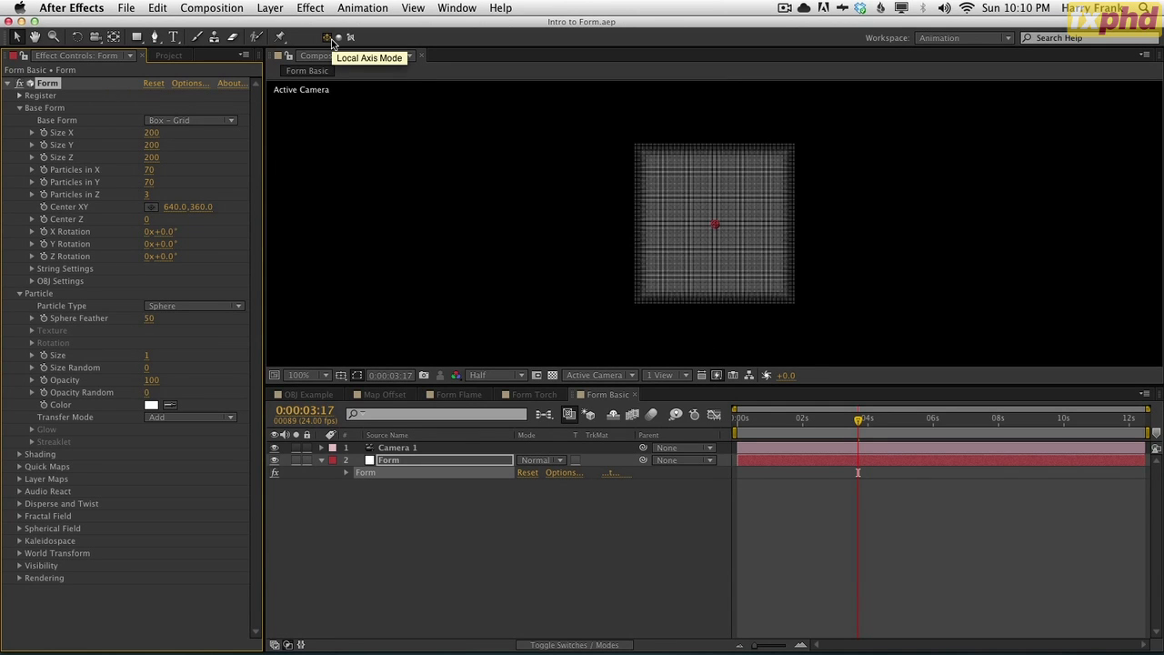
key(super+j)
click(368, 477)
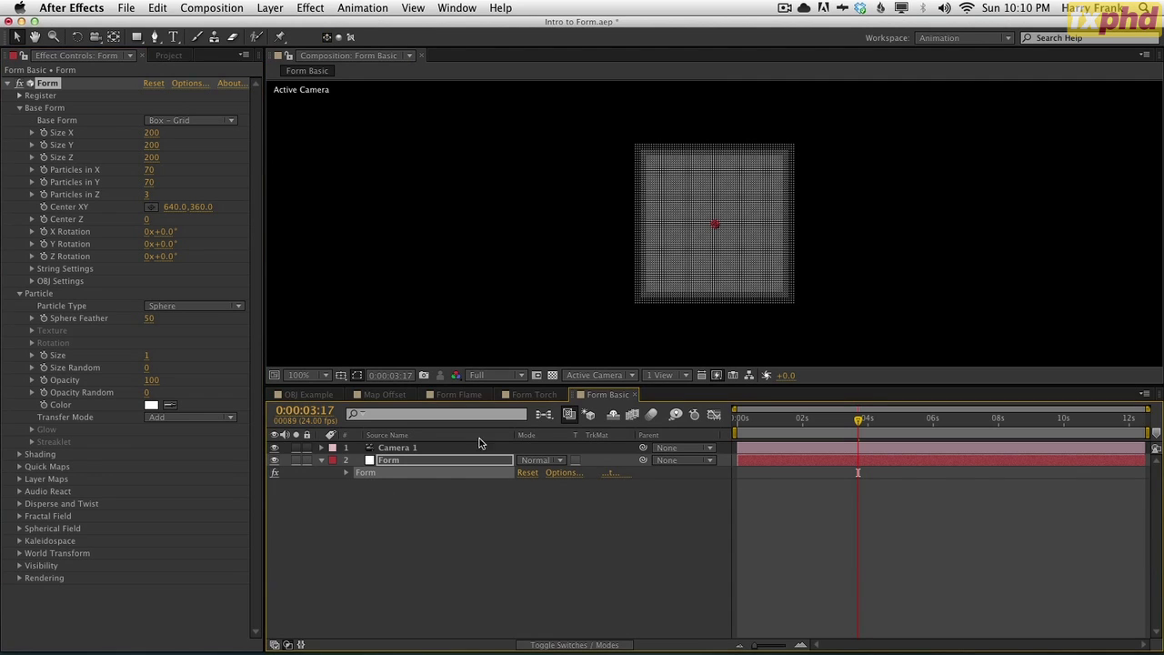
Set the base form's Y Rotation to 69° and both Particles in X and Particles in Y to 20.
mouse_move(170, 244)
mouse_down()
mouse_move(208, 244)
mouse_move(172, 251)
mouse_move(184, 245)
mouse_up()
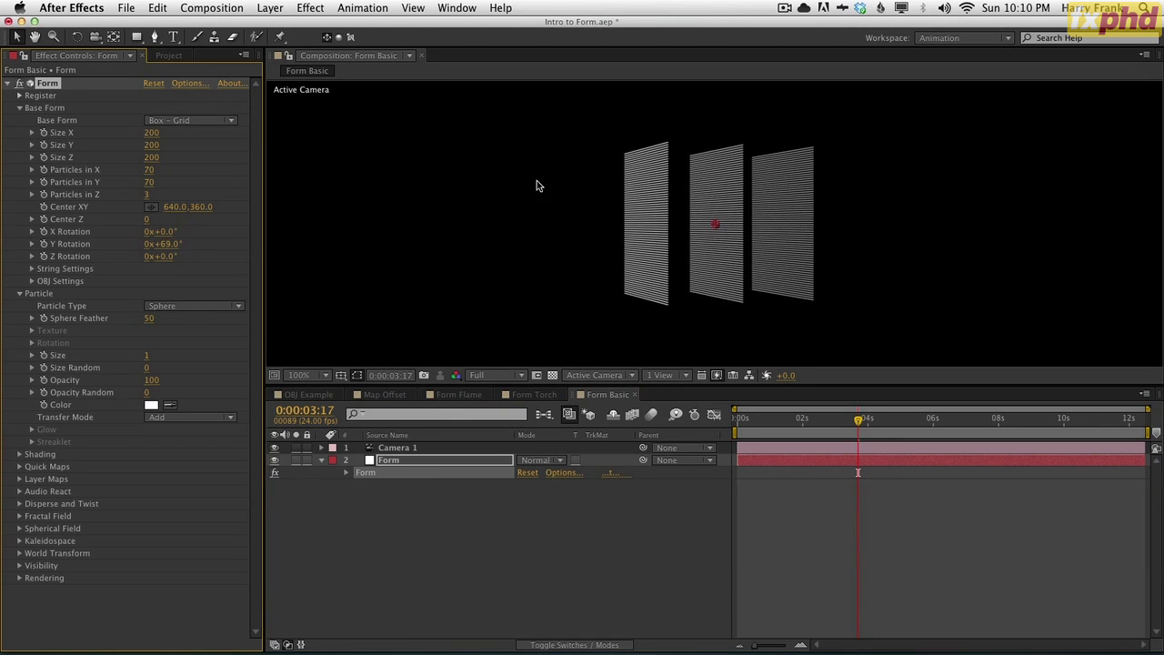
click(151, 170)
text(20)
key(Tab)
text(20)
key(Return)
Move the camera closer to the three particle planes and set the current time to 0:00:02:00.
key(c)
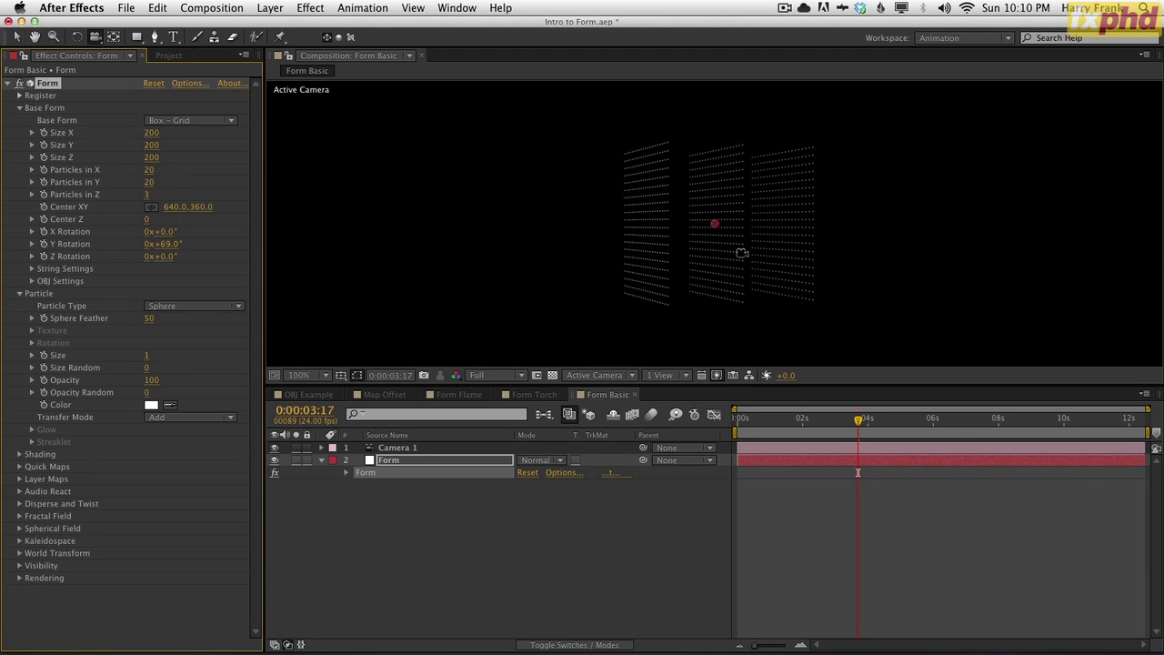
click(725, 256)
key(c)
key(c)
drag(724, 255, 869, 35)
mouse_move(751, 211)
mouse_down()
mouse_move(781, 257)
mouse_move(743, 167)
mouse_move(740, 252)
mouse_move(679, 253)
mouse_move(572, 349)
mouse_move(603, 312)
mouse_move(526, 337)
mouse_move(670, 240)
mouse_move(670, 260)
mouse_move(504, 373)
mouse_move(500, 387)
mouse_up()
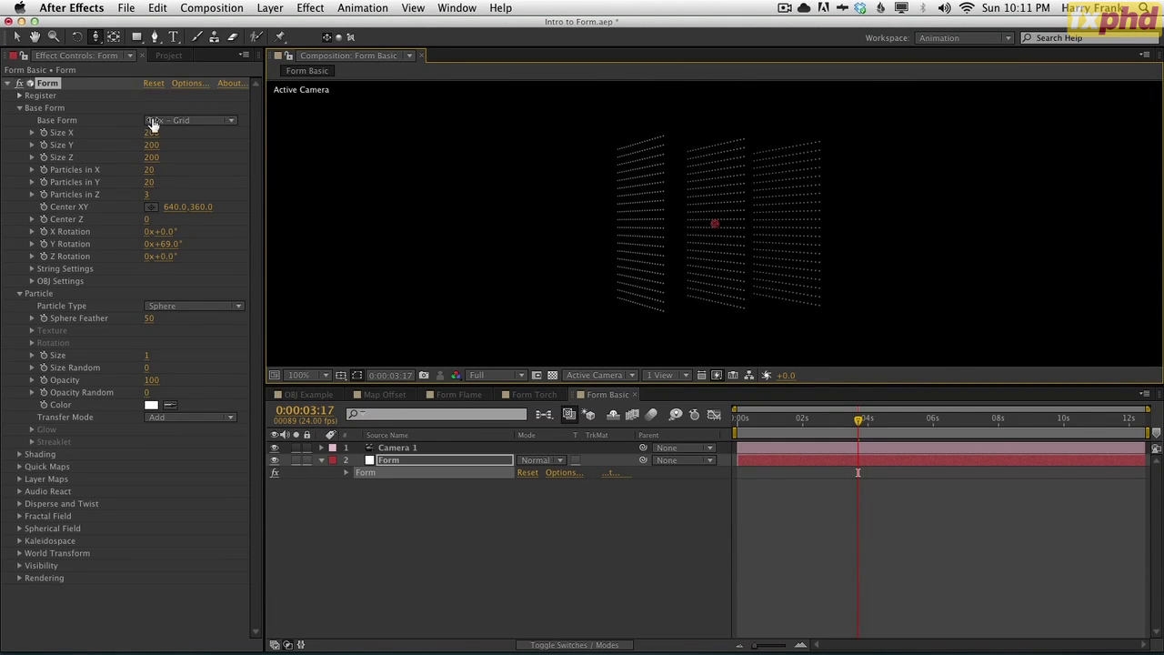
drag(717, 209, 767, 180)
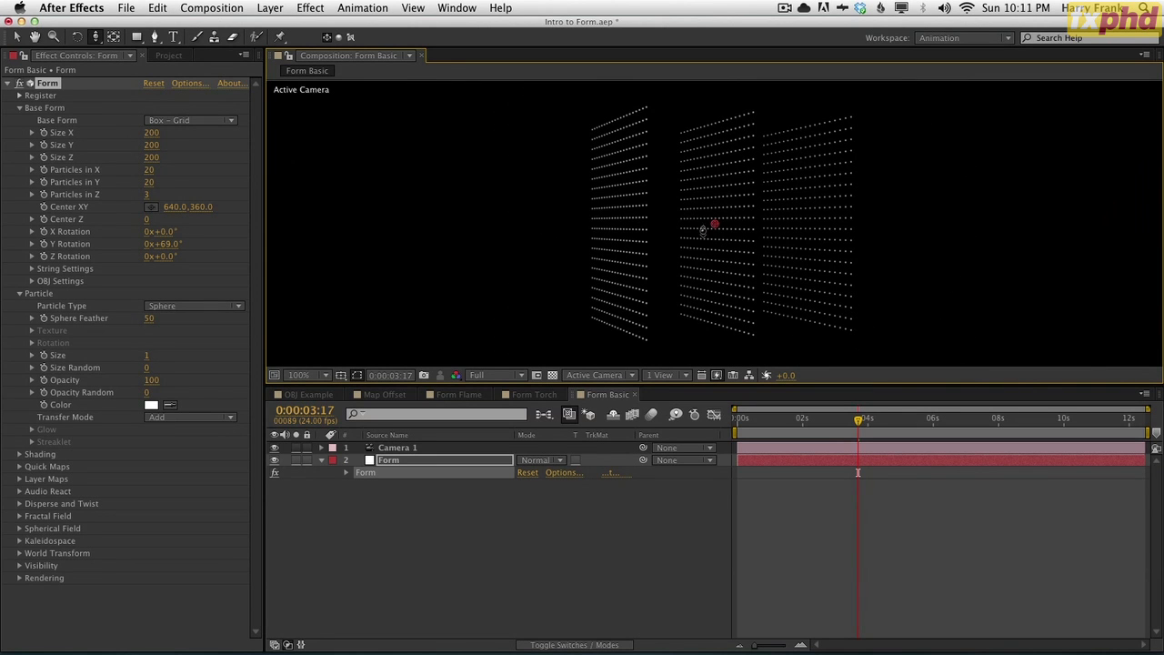
mouse_move(702, 229)
mouse_down()
mouse_move(756, 173)
mouse_move(696, 255)
mouse_move(702, 243)
mouse_up()
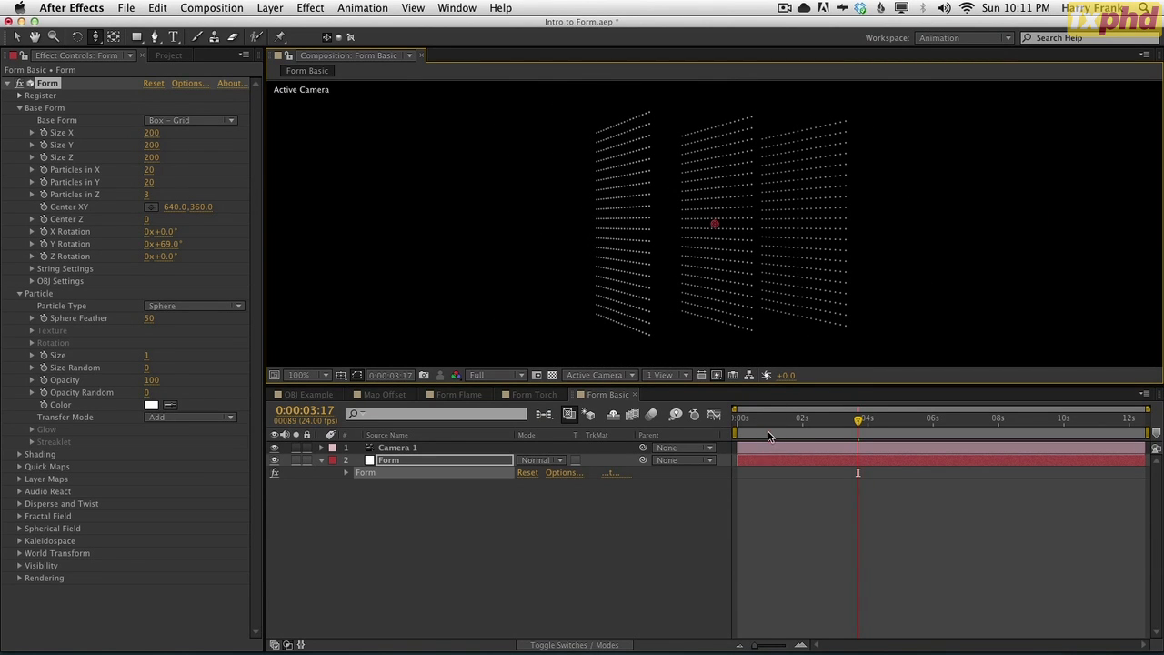
drag(768, 435, 802, 420)
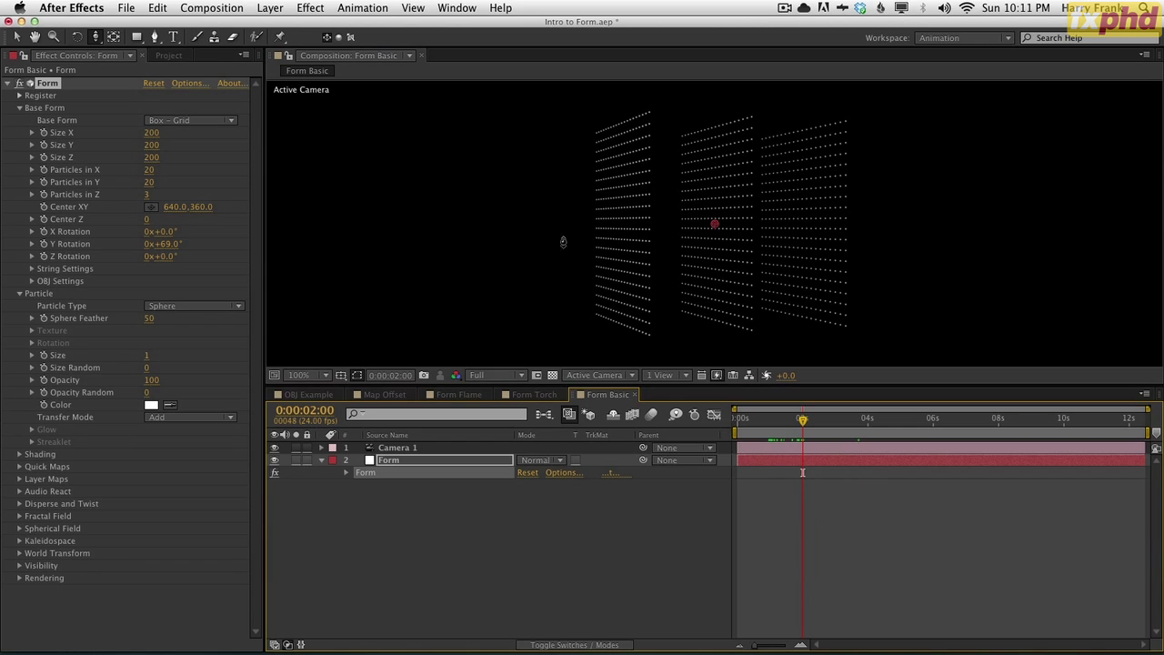
Add a white 1280 x 720 px solid named Particular to the Form Basic composition.
click(482, 542)
click(422, 459)
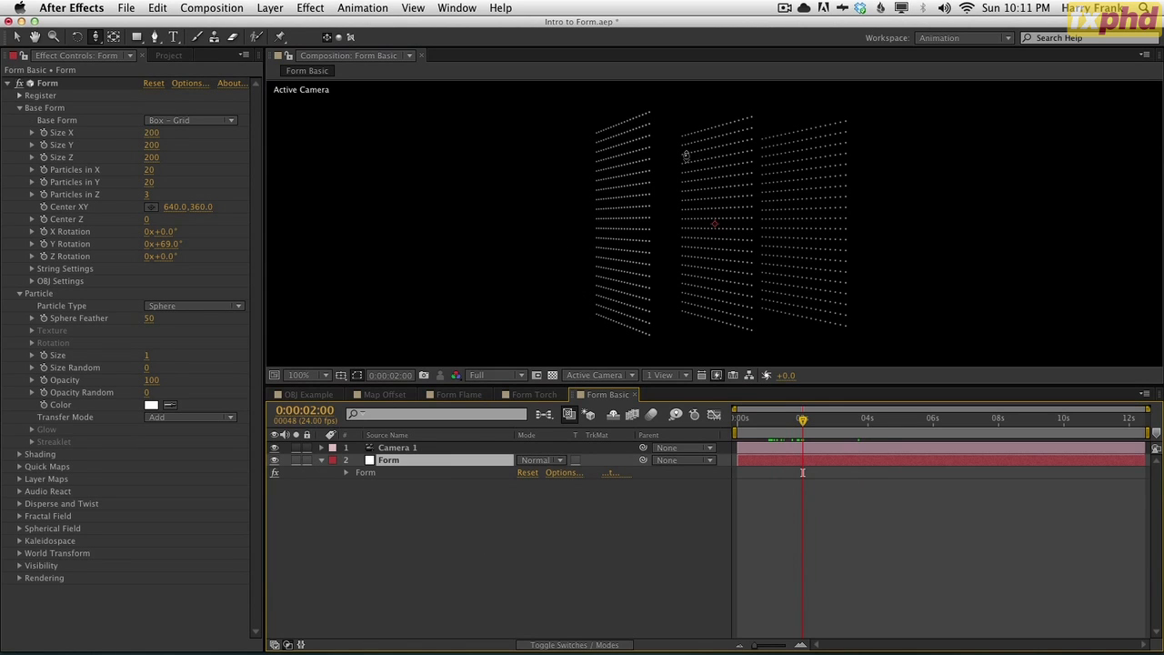
click(435, 508)
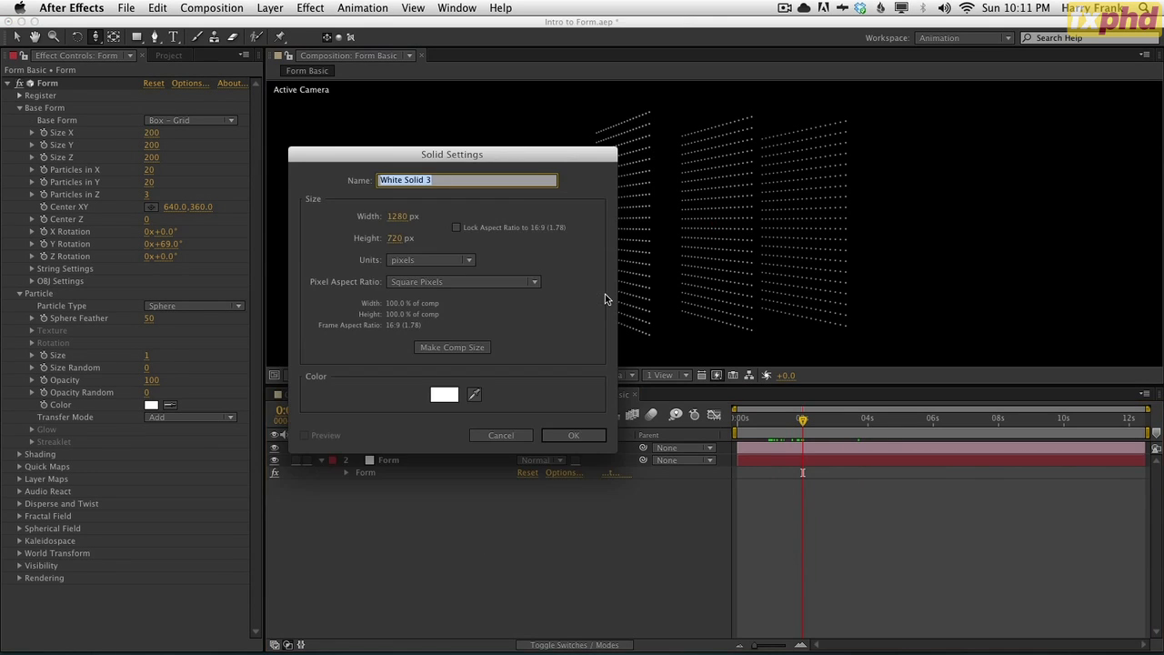
key(super+y)
text(Particular)
key(Return)
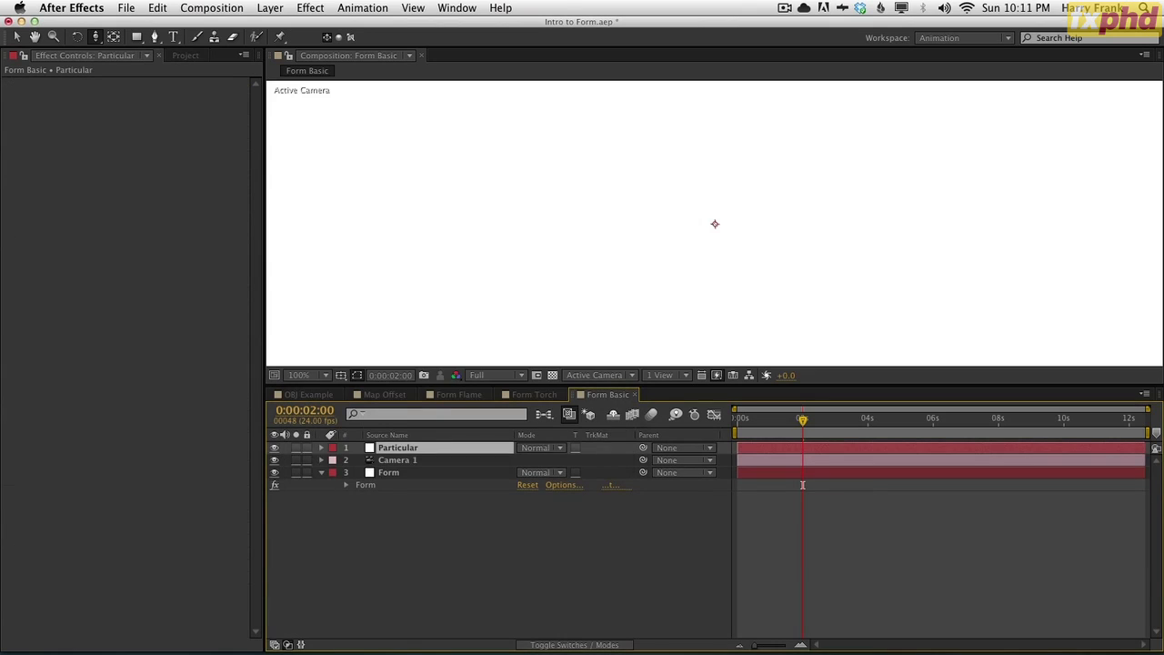
Apply the Trapcode Particular effect to the Particular solid and hide the Form layer.
click(314, 9)
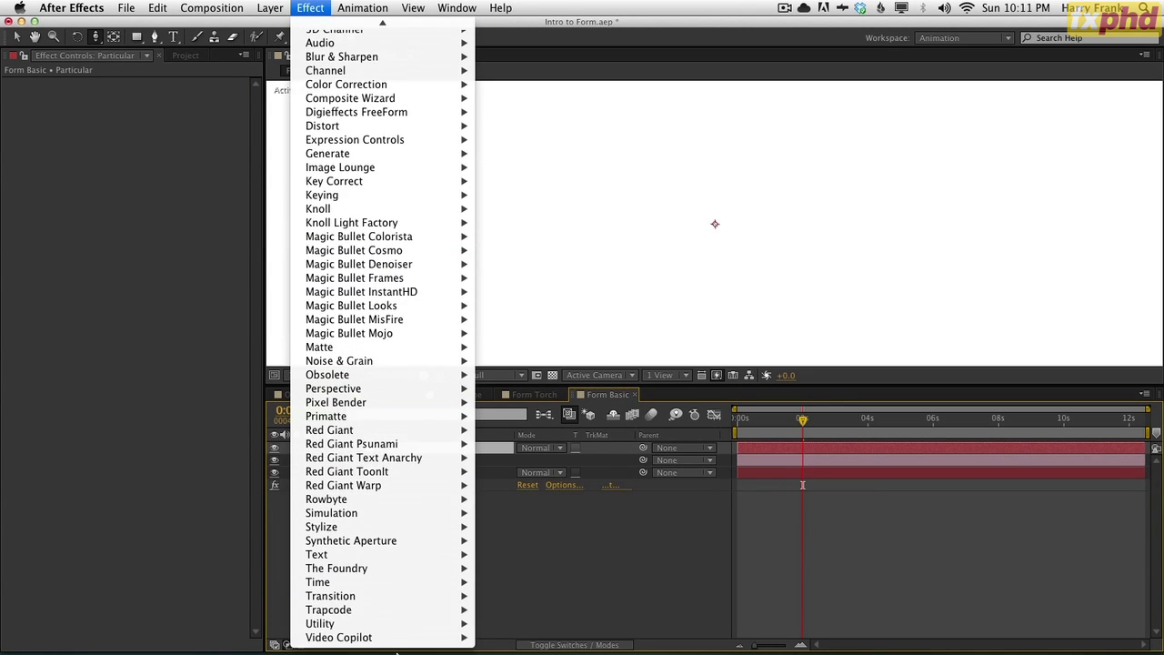
mouse_move(417, 635)
mouse_move(423, 609)
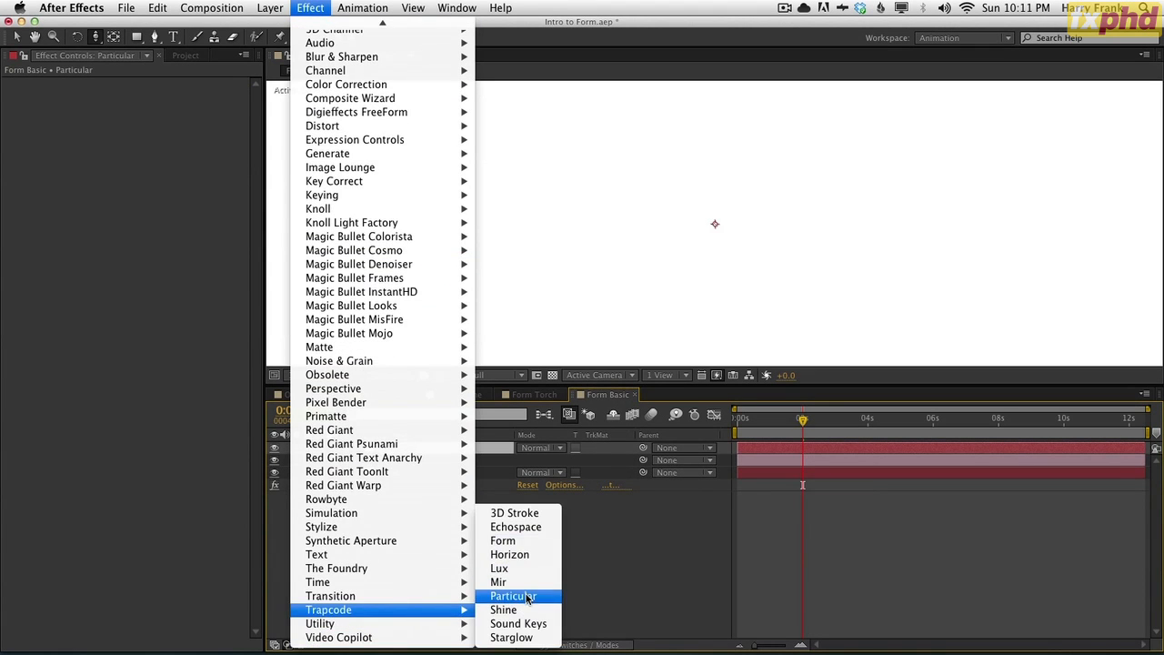
click(514, 591)
click(274, 473)
Play and scrub through the first four seconds to examine how Particular emits particles over time.
drag(793, 423, 710, 490)
key(space)
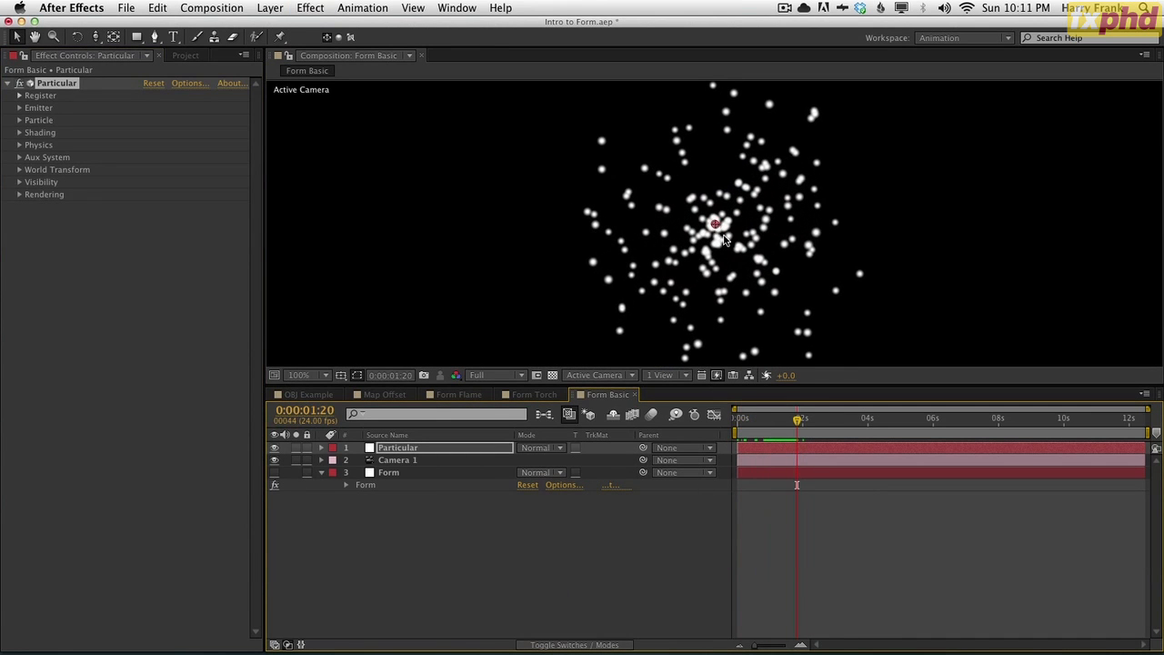
drag(752, 420, 784, 424)
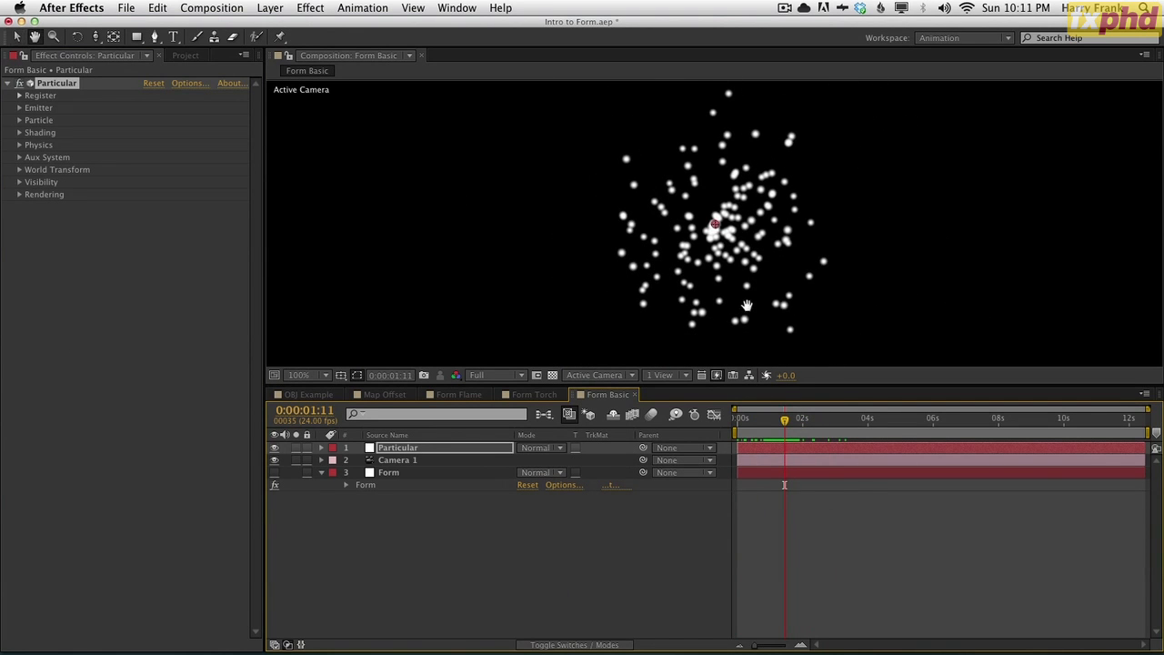
key(space)
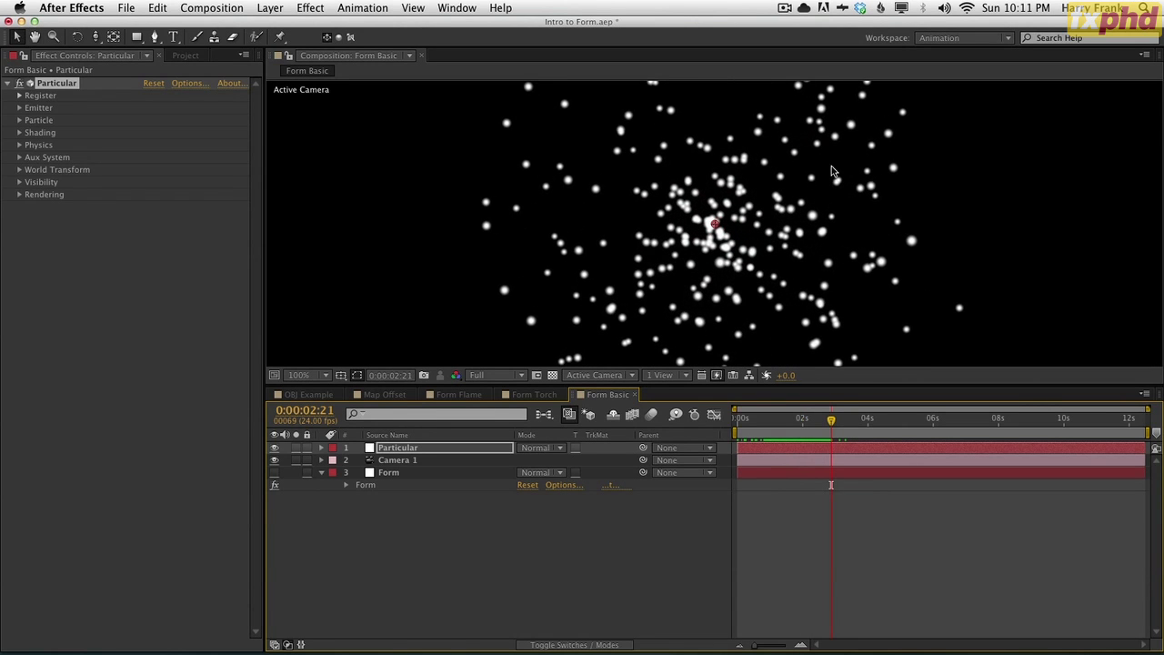
key(space)
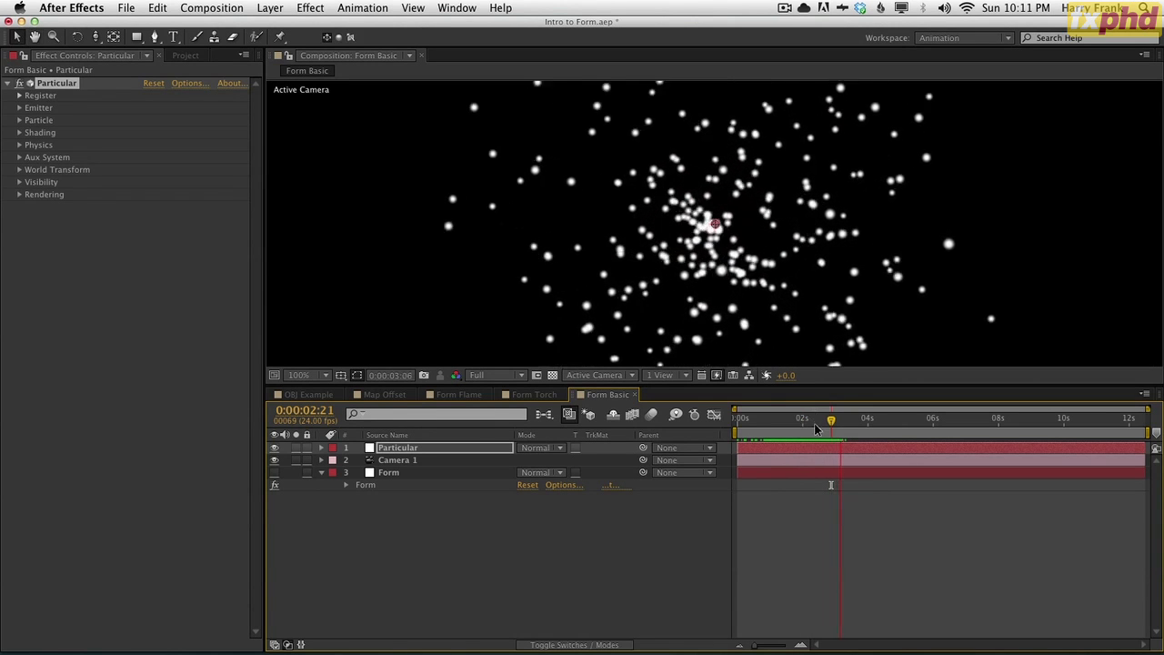
drag(742, 413, 859, 439)
drag(777, 422, 823, 421)
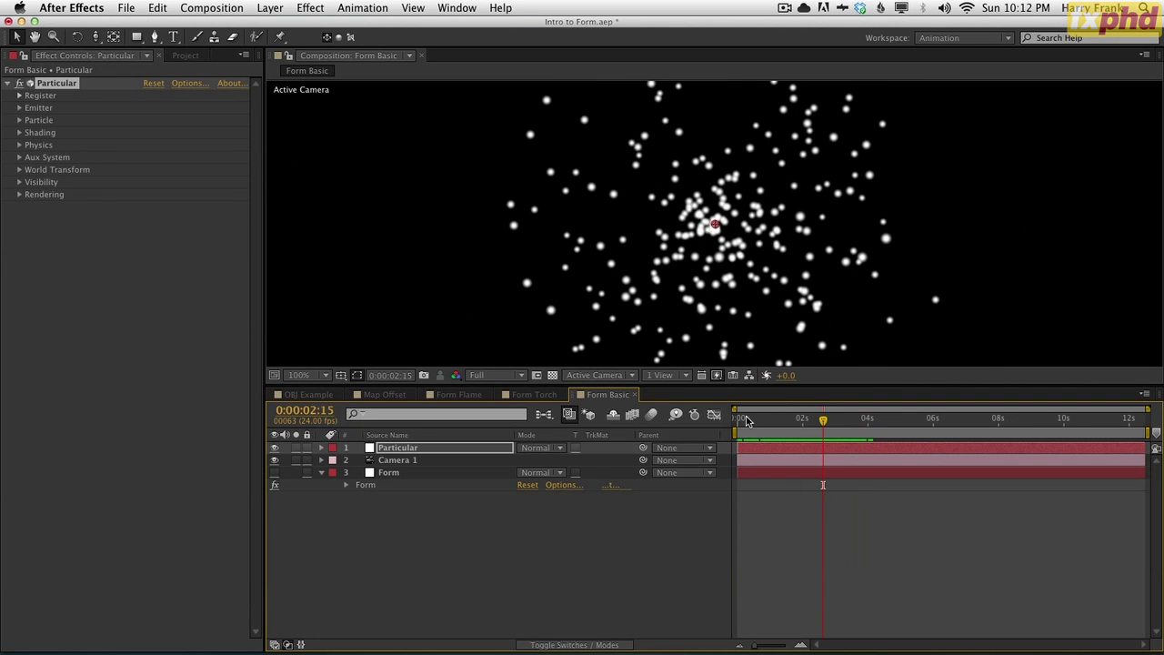
drag(747, 420, 866, 421)
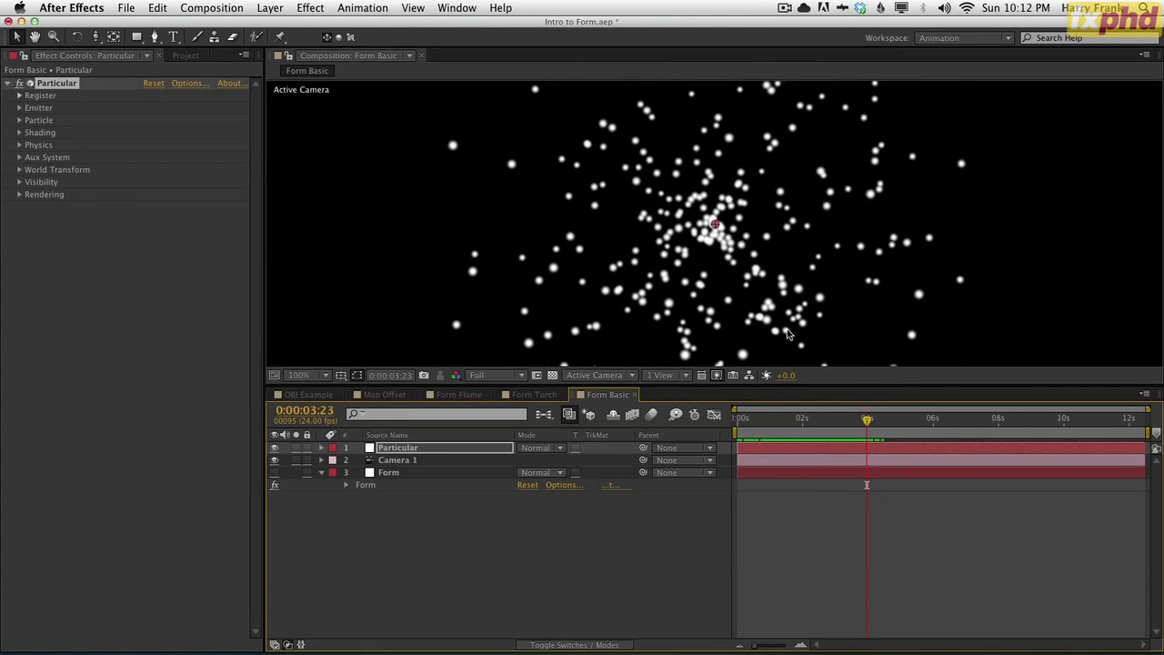
click(783, 420)
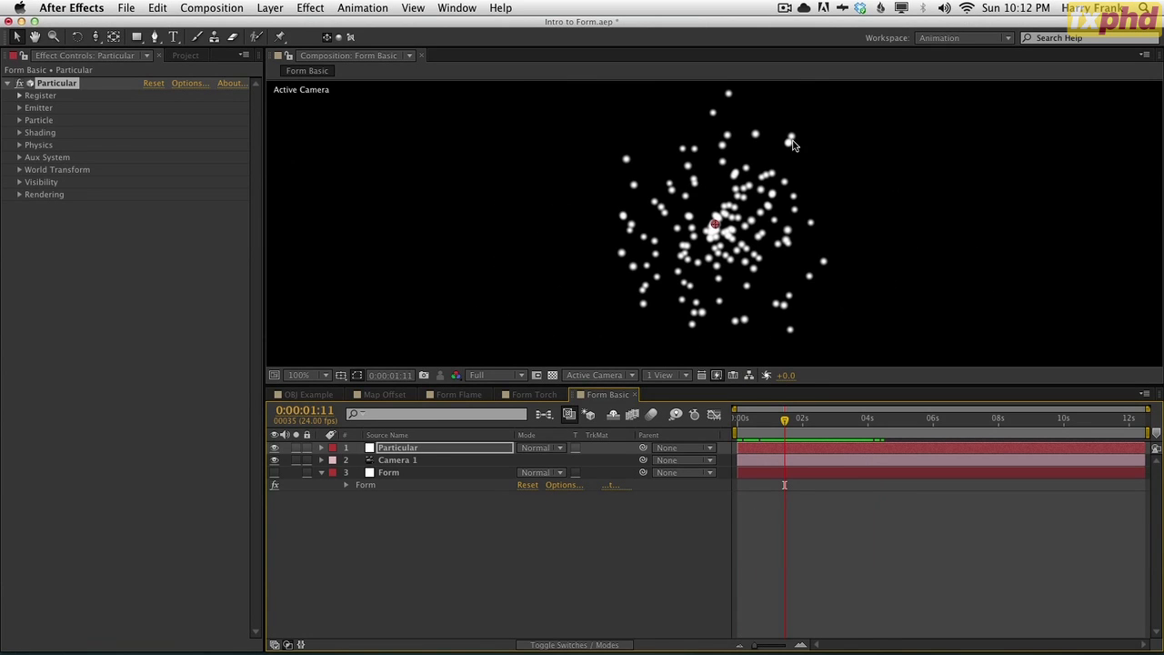
key(space)
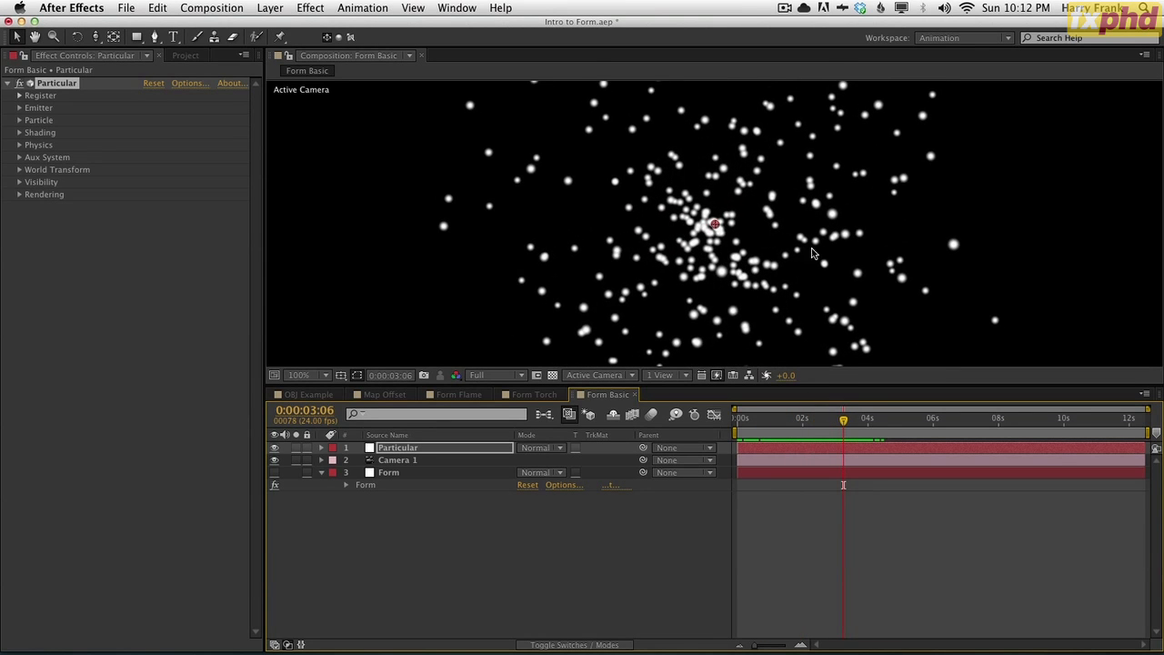
Hide the Particular layer, show the Form layer again and scrub the timeline to compare its particles over time.
click(274, 447)
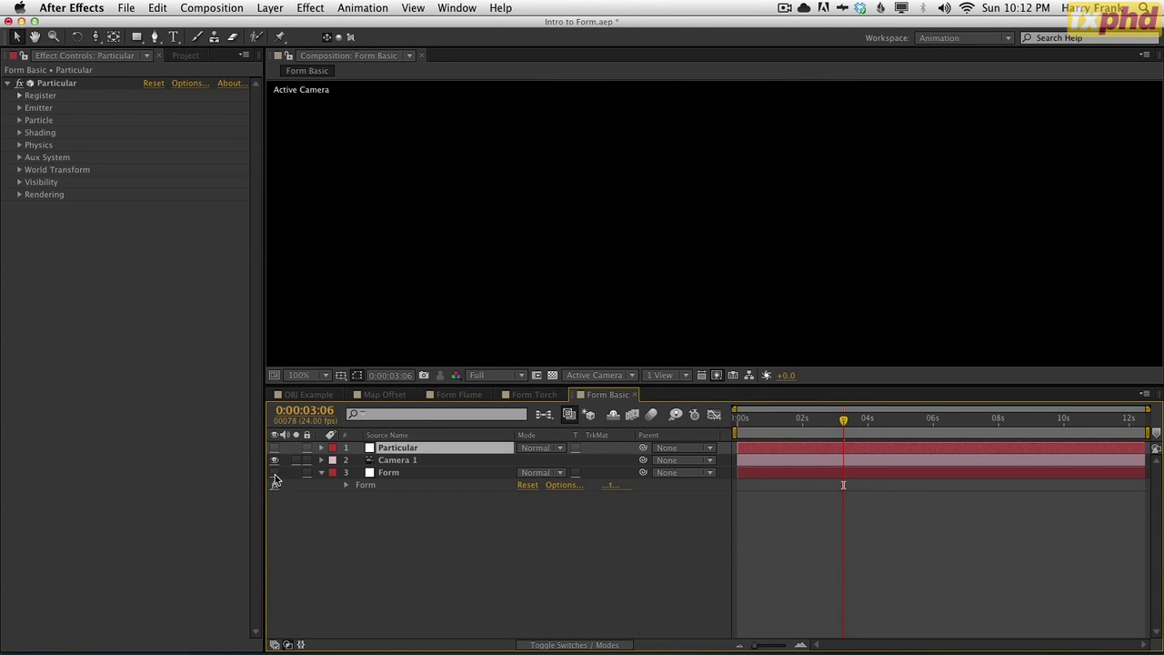
click(274, 472)
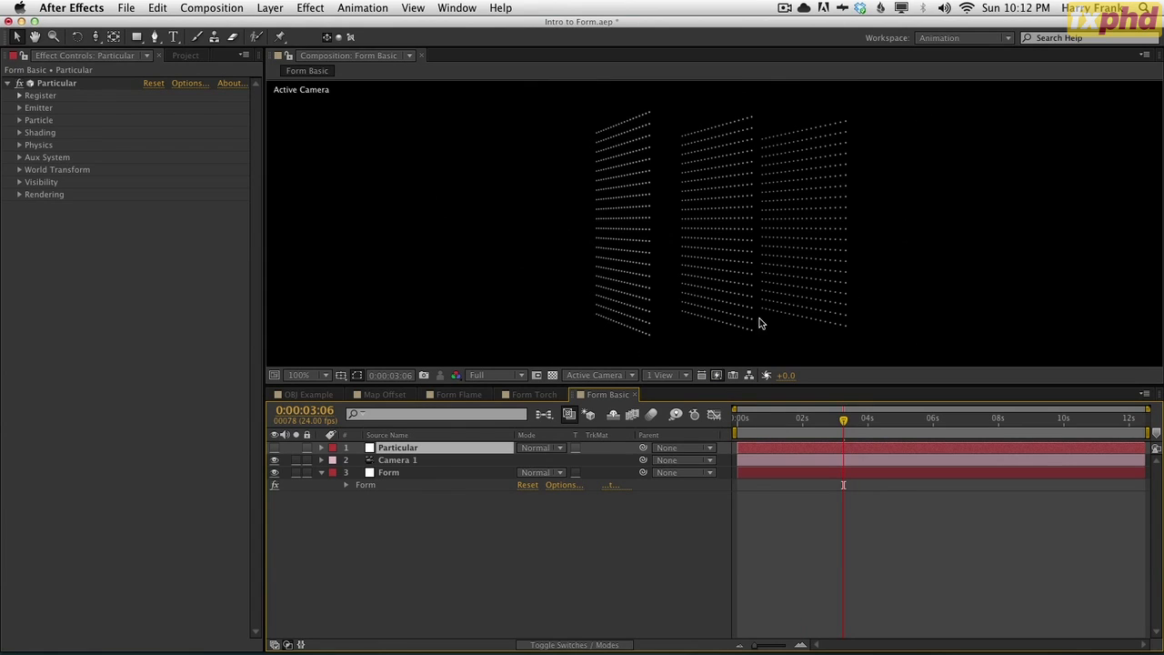
drag(751, 420, 772, 420)
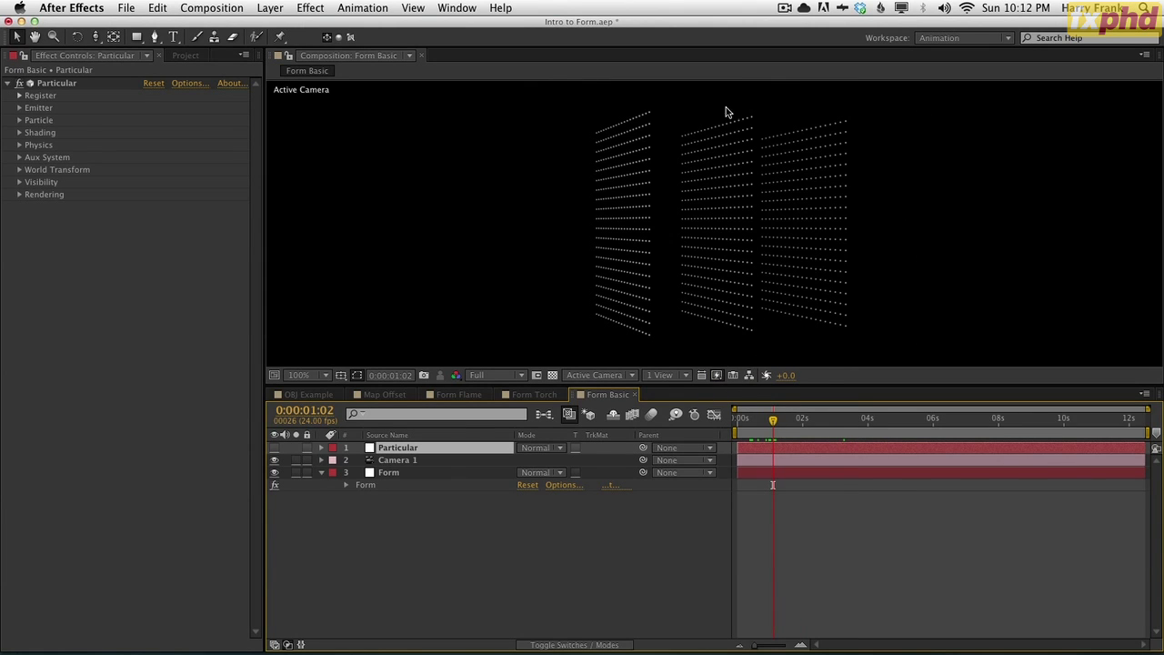
drag(772, 420, 941, 420)
drag(763, 421, 764, 422)
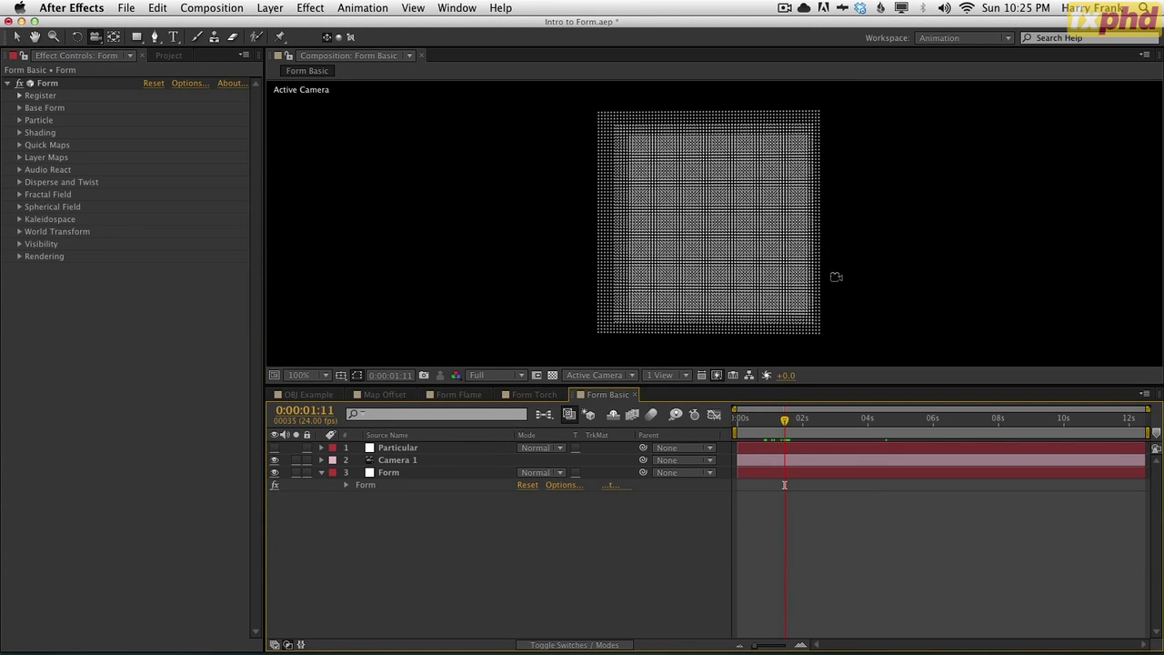
Set Particles in Z to 1 in the Form effect's Base Form settings.
key(v)
click(388, 472)
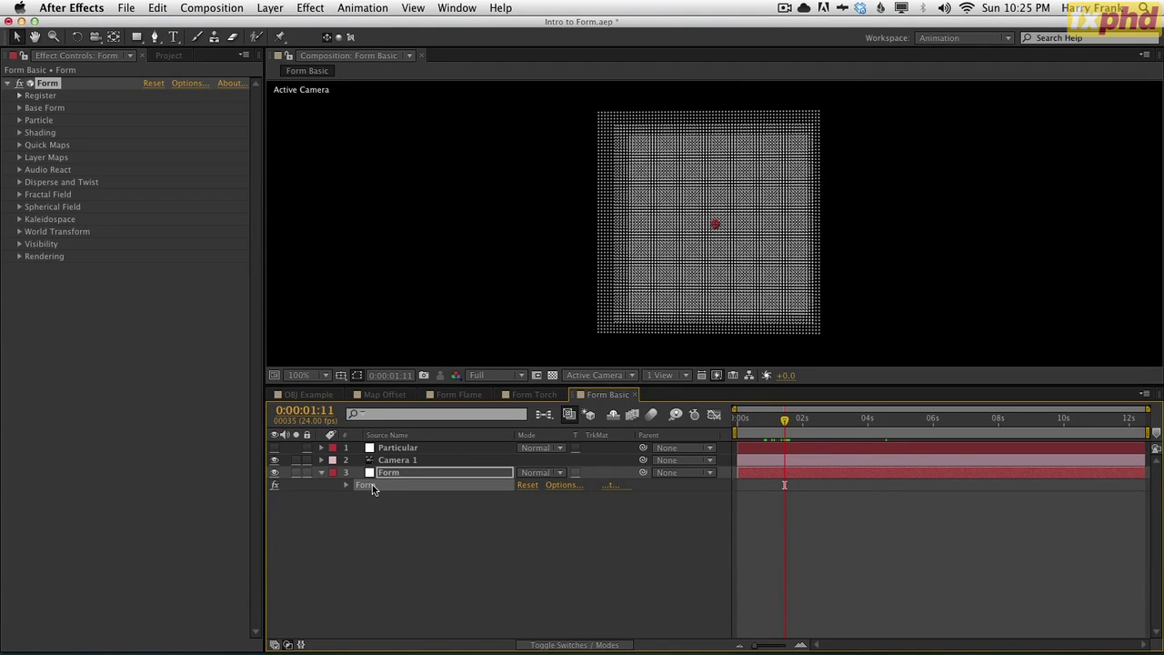
click(18, 107)
click(18, 108)
click(151, 194)
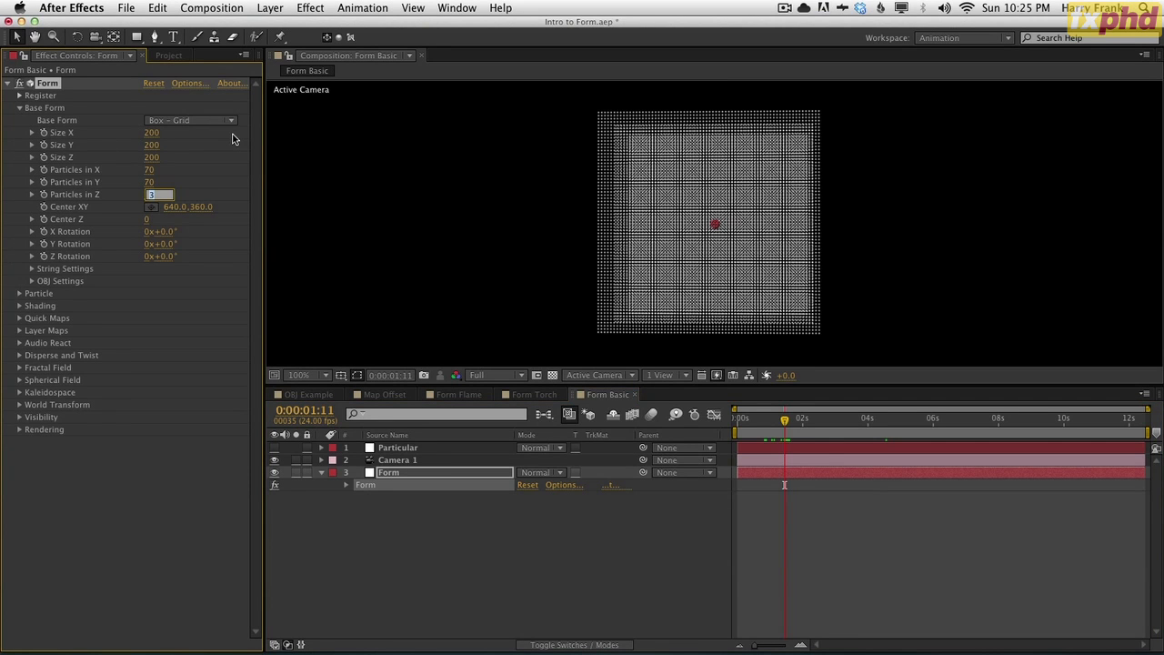
text(1)
key(Return)
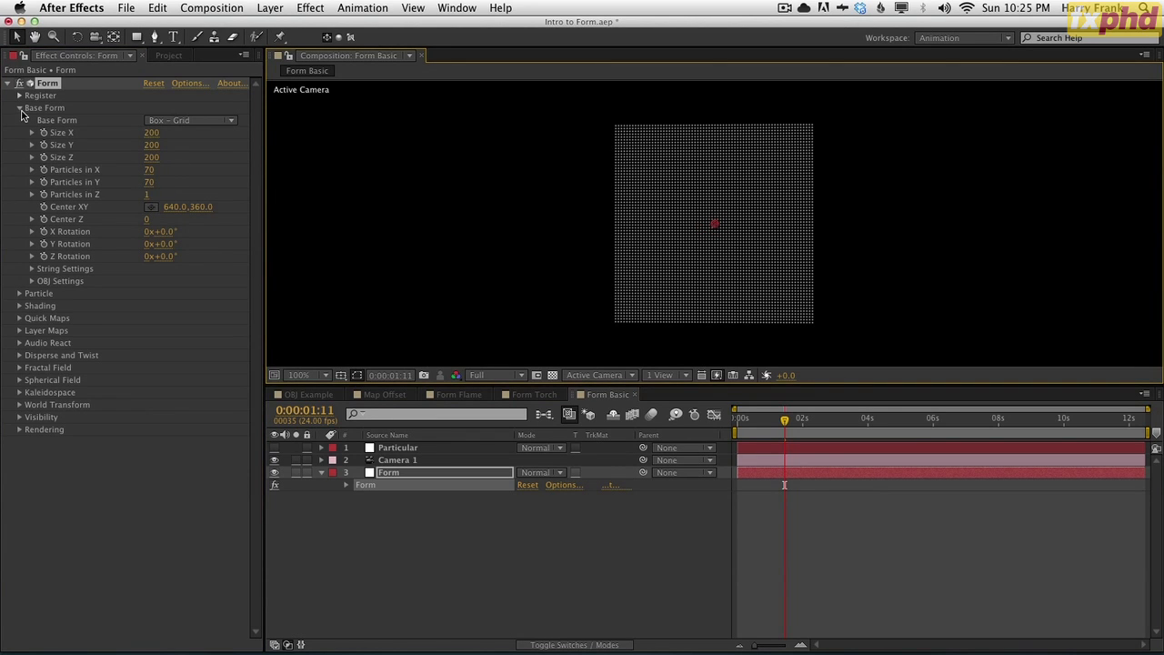
Collapse the Form effect's Base Form settings and look over the Particle settings.
click(20, 108)
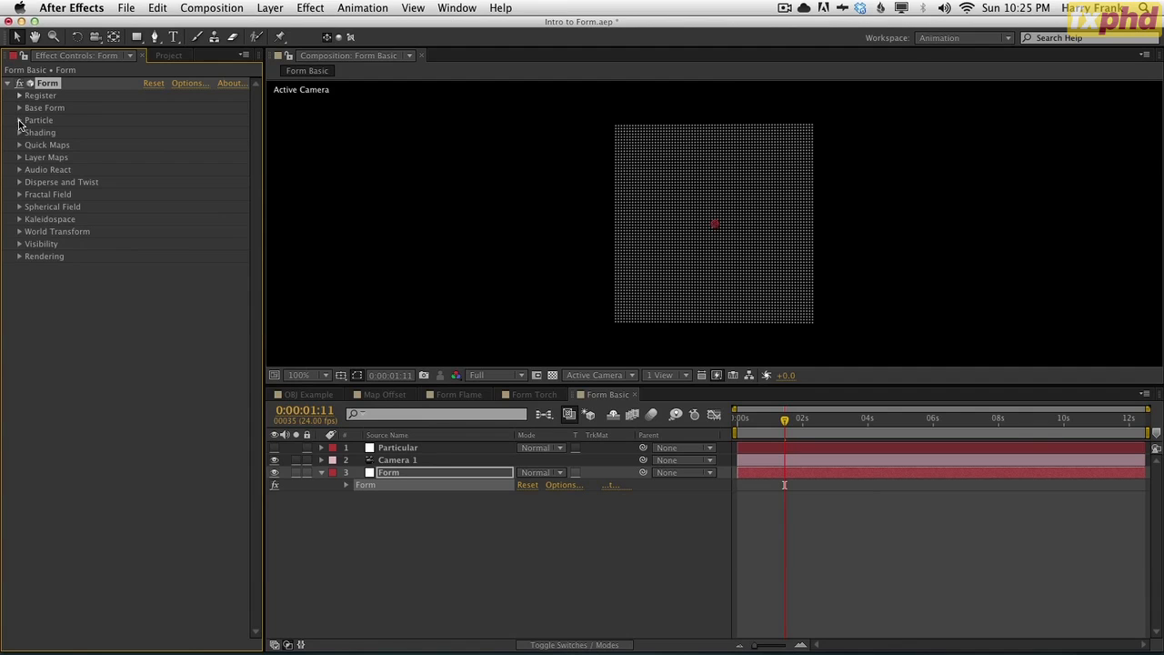
click(19, 120)
click(19, 120)
click(14, 110)
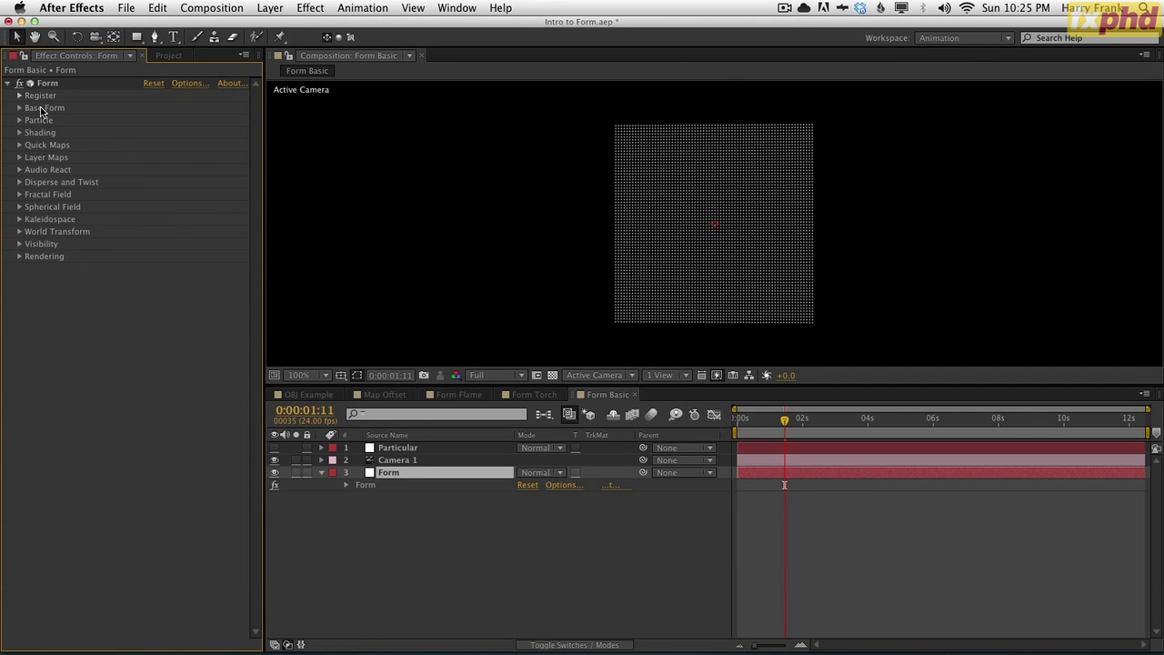
Review the Form effect's Base Form settings and the list of available particle types in its Particle settings.
click(20, 108)
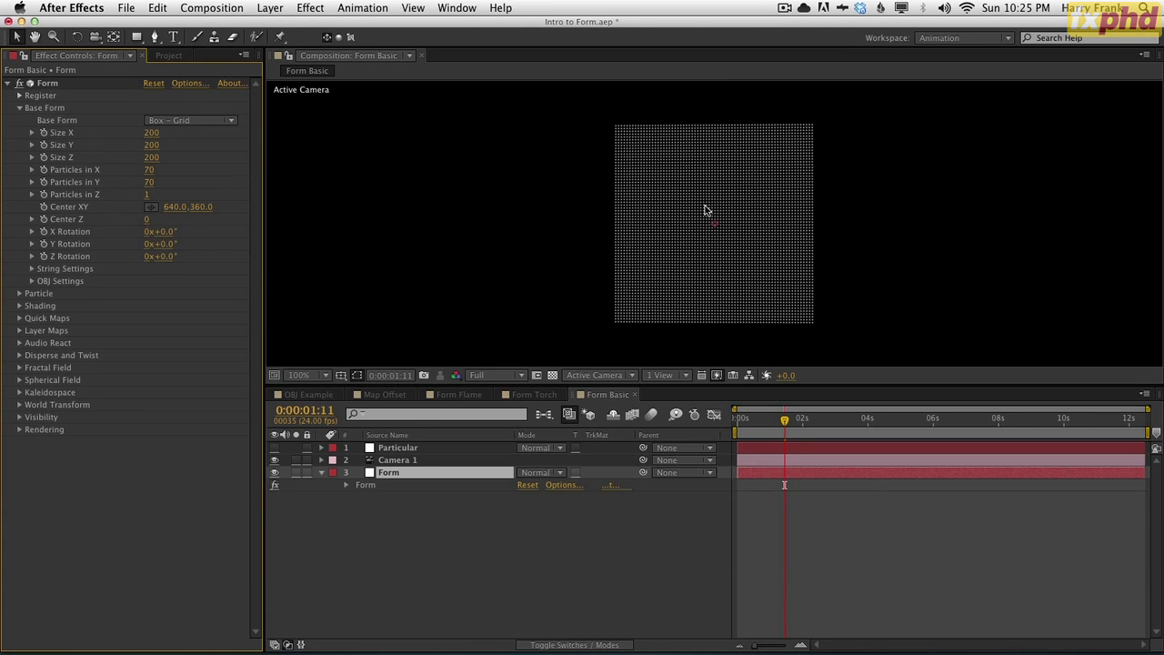
click(18, 108)
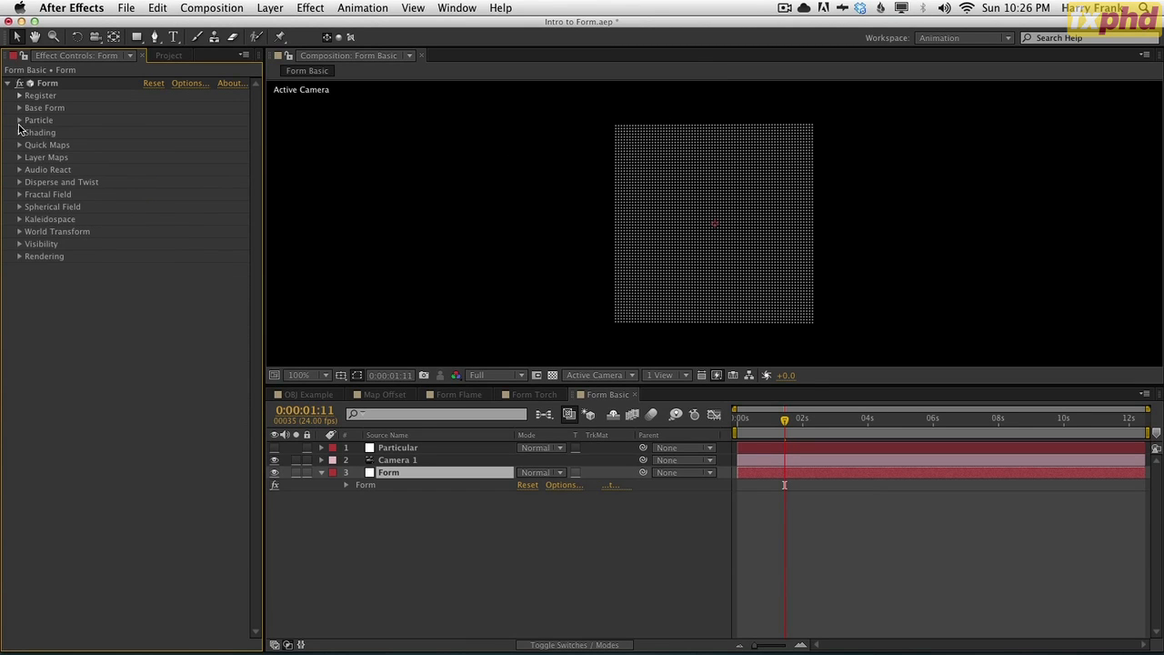
click(19, 120)
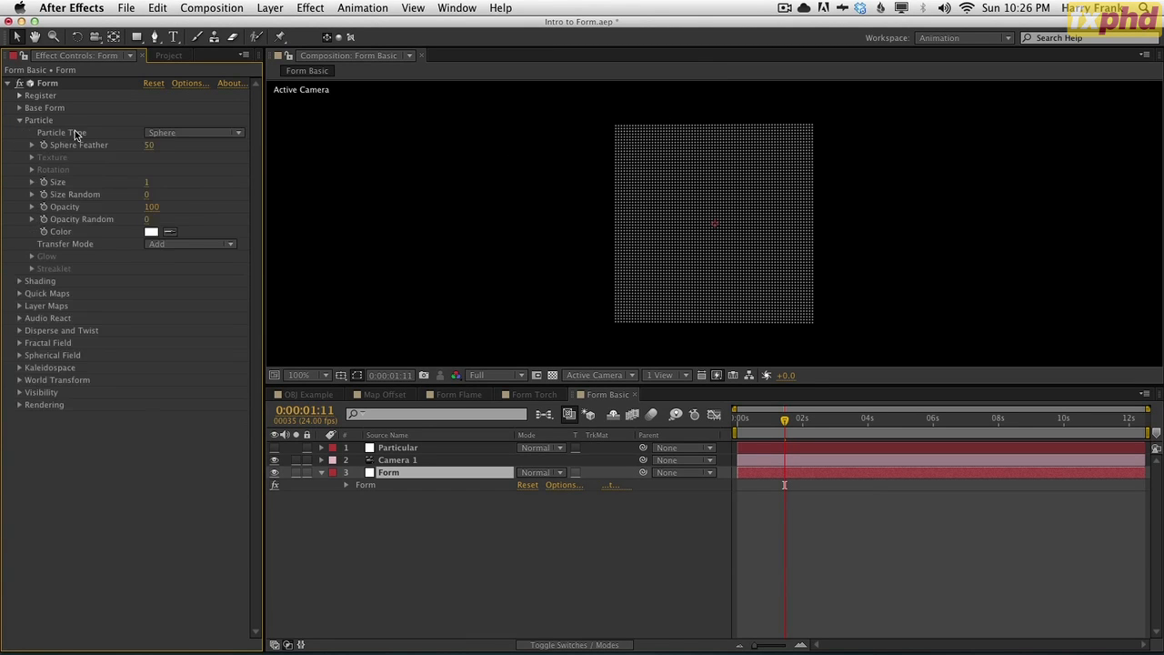
click(182, 133)
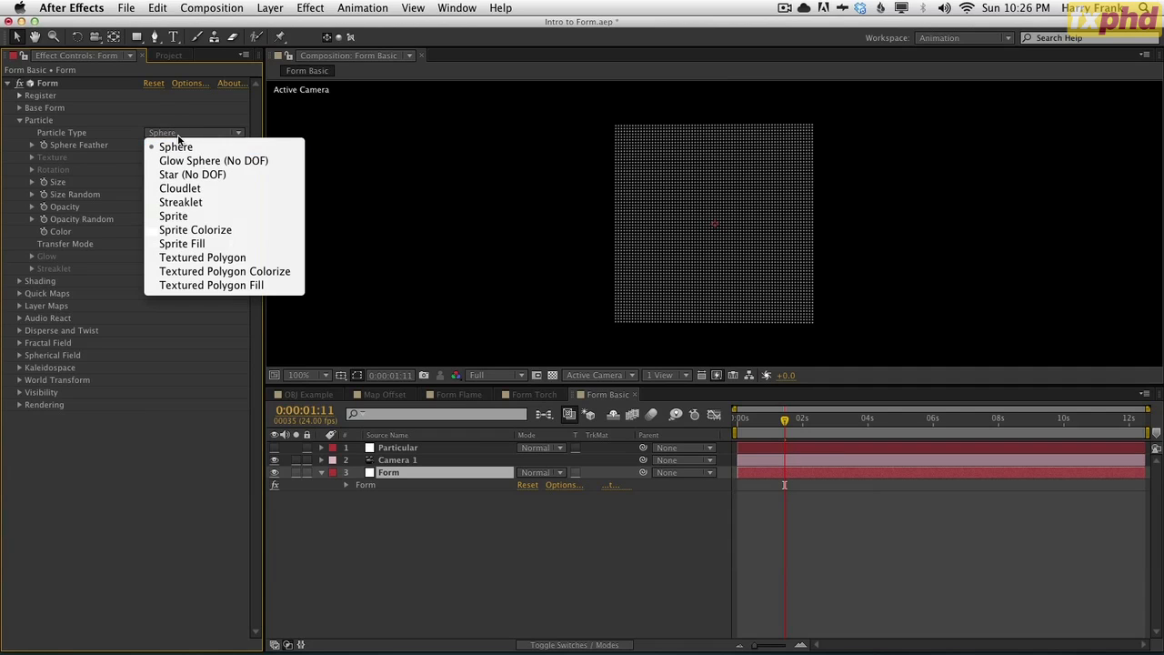
click(167, 119)
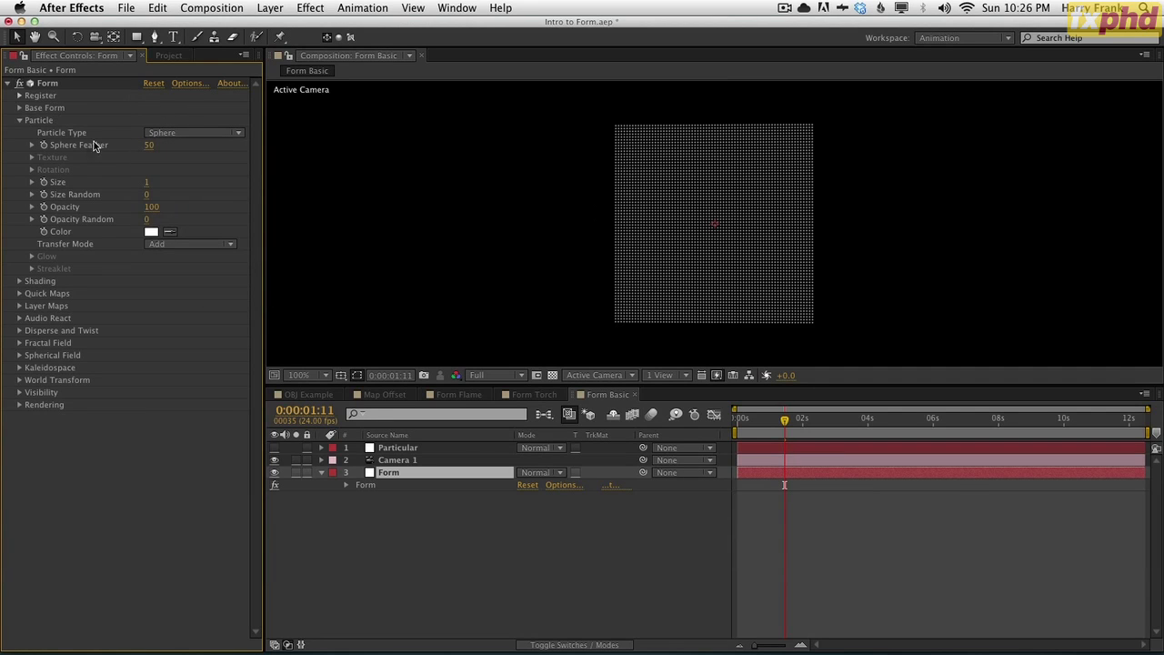
Try out the particle Size, set the particle color to orange and collapse the Particle settings.
drag(144, 185, 202, 191)
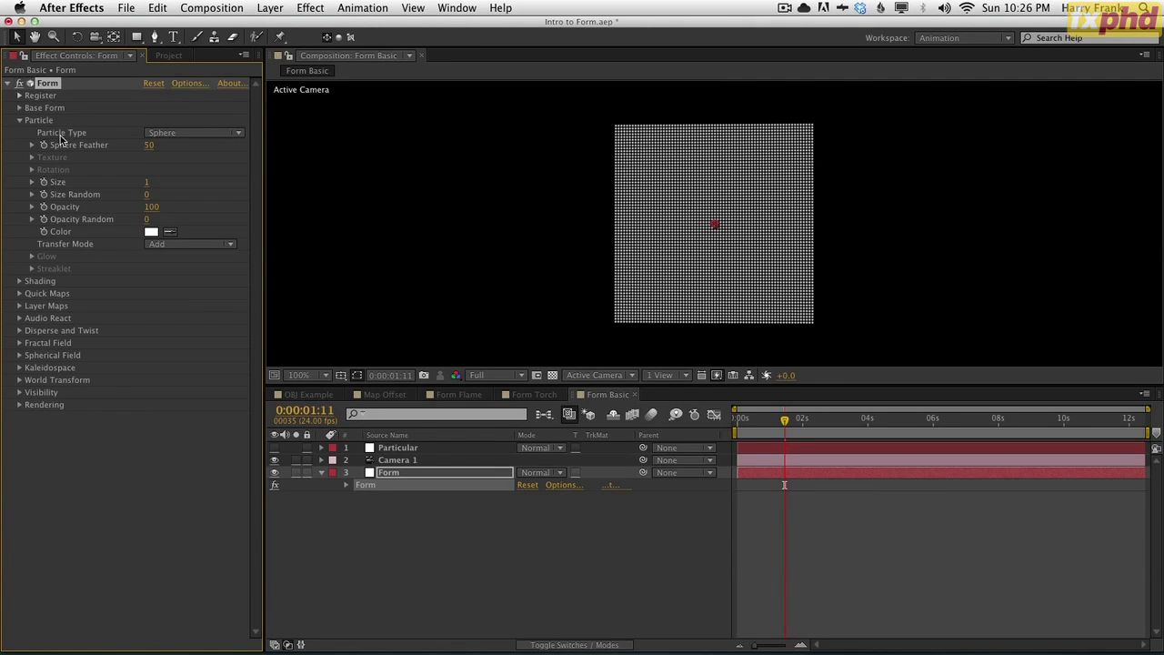
click(20, 121)
click(20, 121)
click(150, 232)
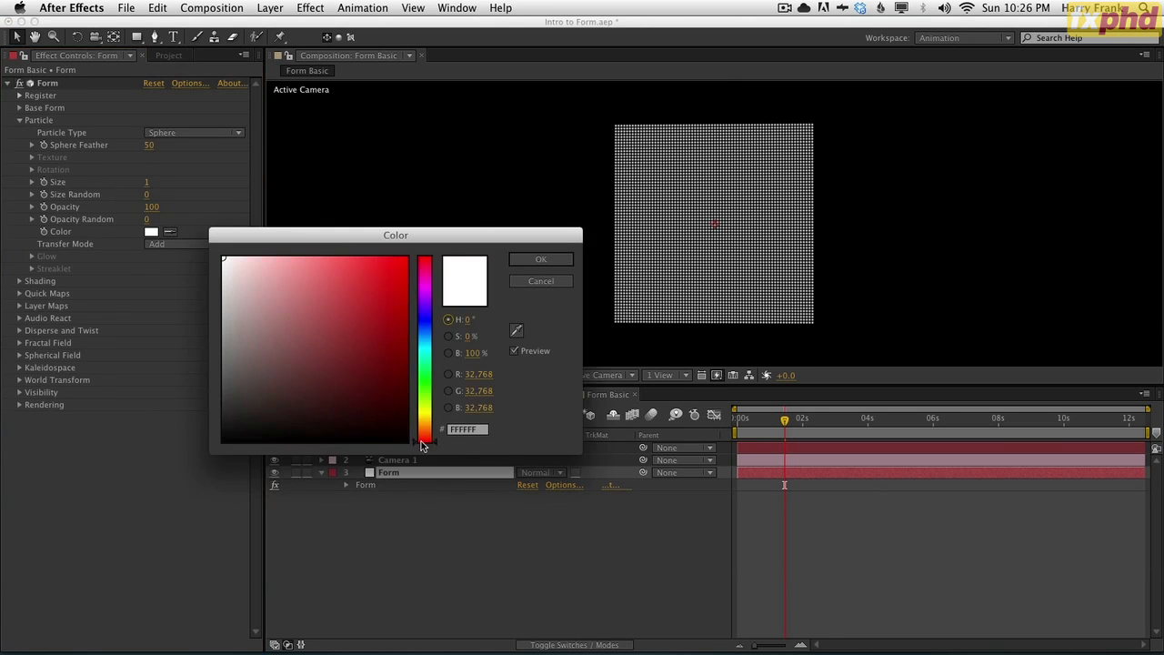
drag(423, 447, 425, 428)
drag(331, 322, 460, 241)
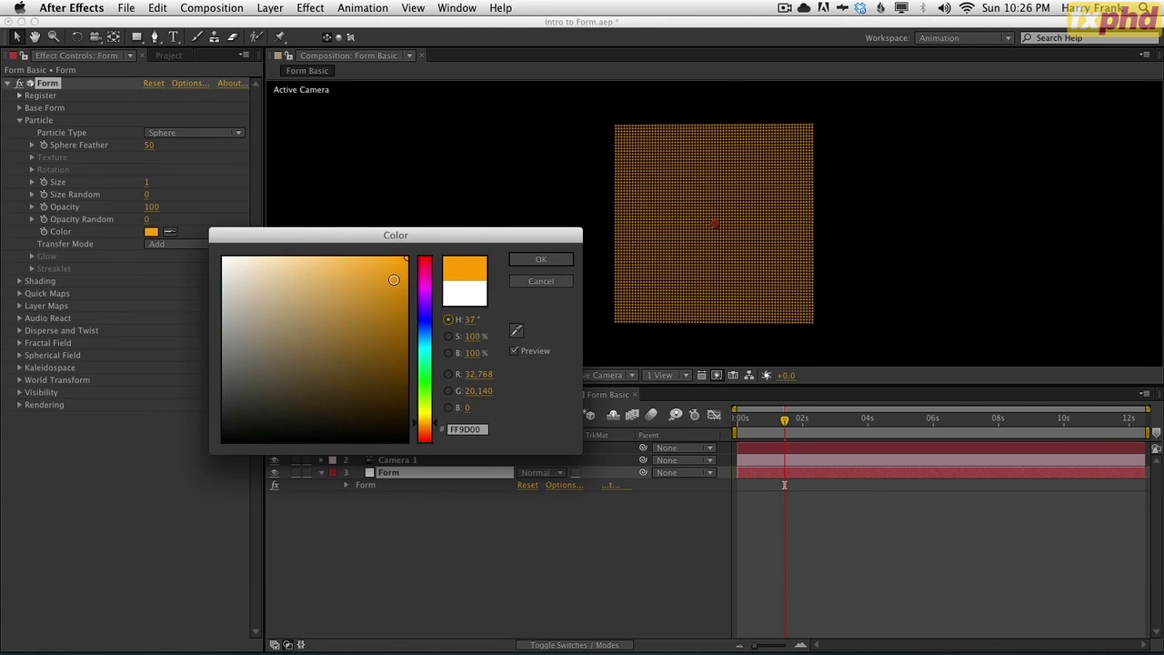
click(540, 259)
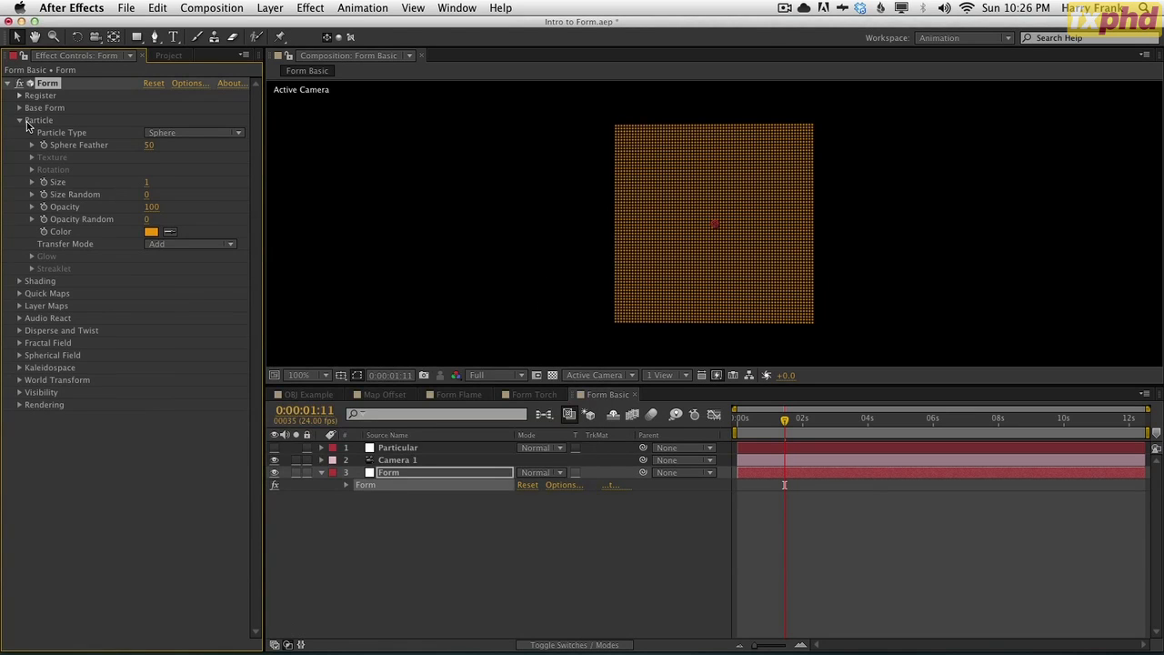
click(21, 135)
click(19, 121)
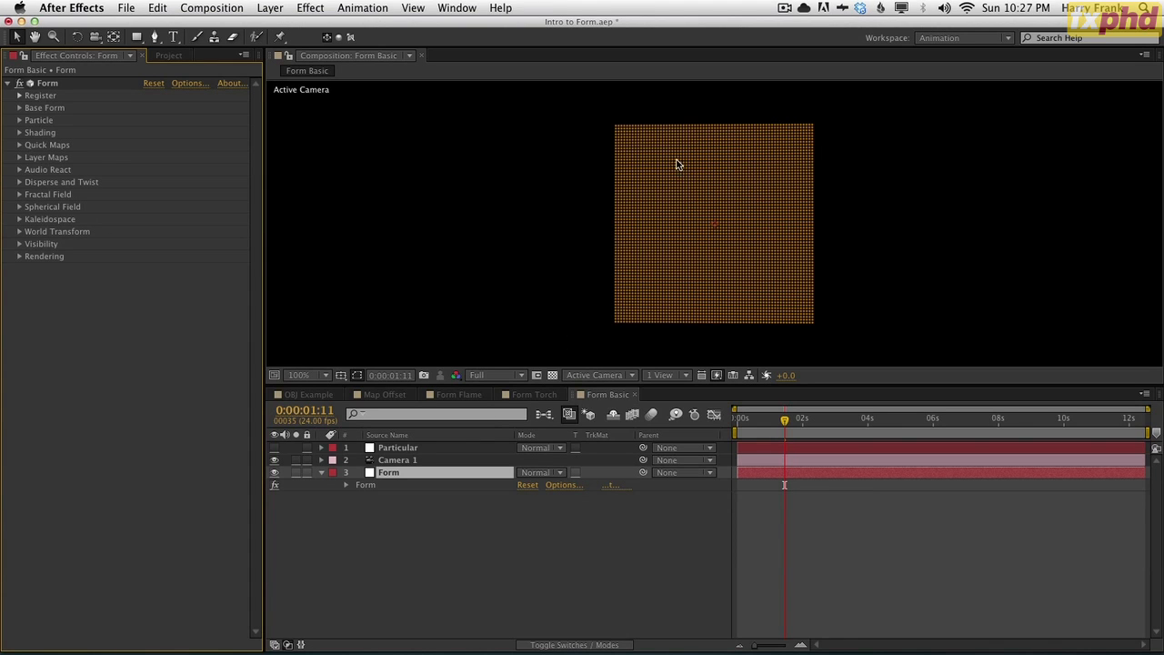
Widen the box grid by setting the Form effect's Base Form Size X to 370.
click(369, 484)
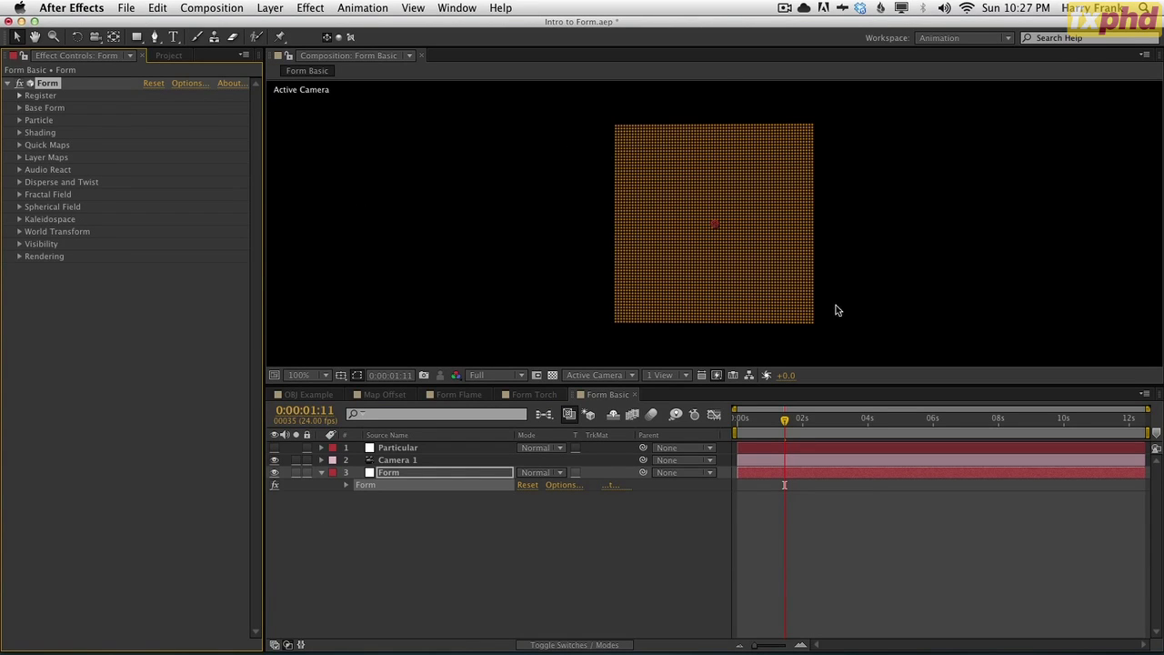
click(19, 108)
mouse_move(154, 132)
mouse_down()
mouse_move(170, 132)
mouse_move(143, 132)
mouse_up()
Set the Form particles' color to white (FFFFFF).
click(20, 293)
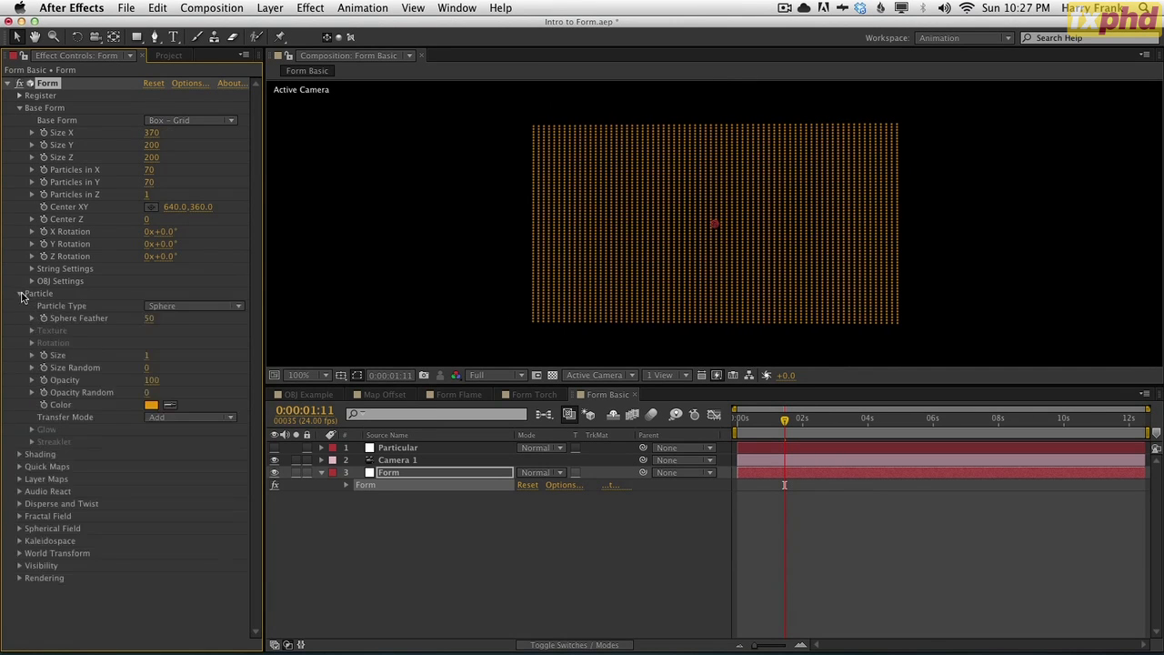
click(151, 405)
drag(329, 275, 217, 251)
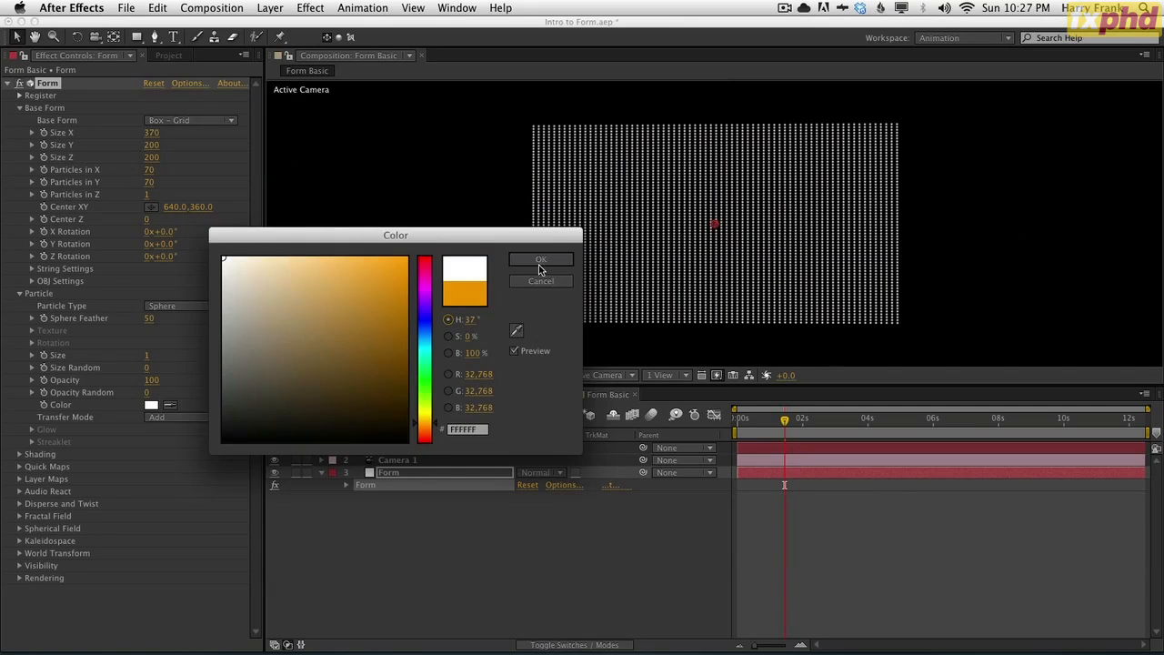
click(541, 261)
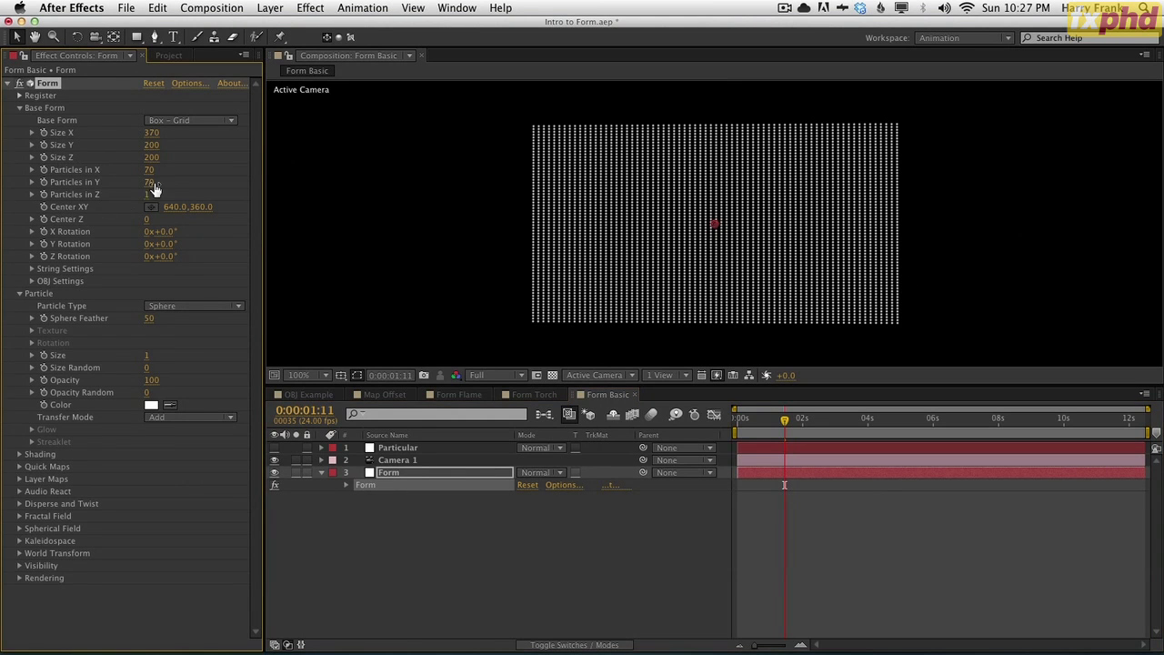
Set Particles in X to 200 and Particles in Y to 150, then collapse the Base Form and Particle settings.
drag(148, 171, 214, 174)
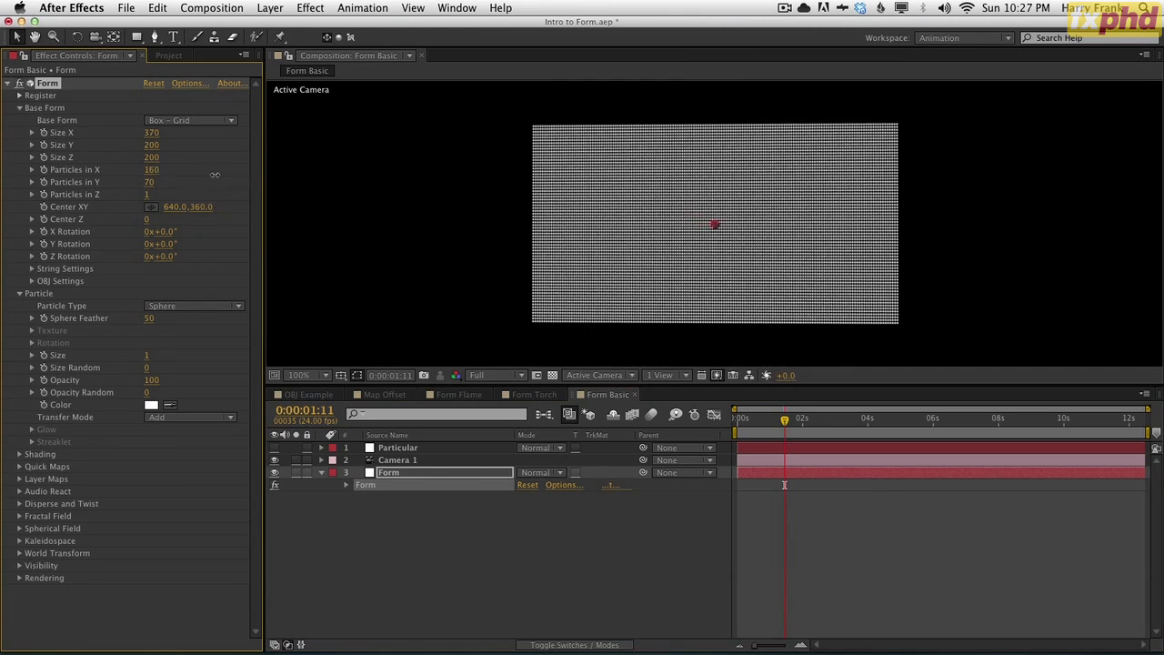
click(152, 170)
text(200)
key(Tab)
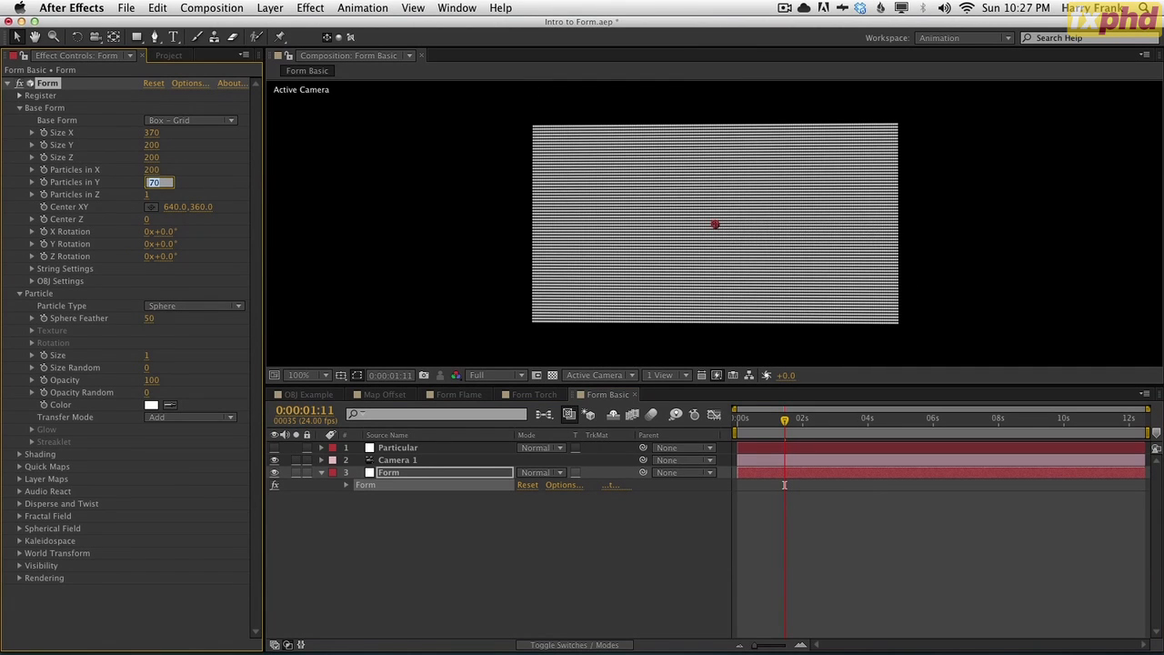
key(Return)
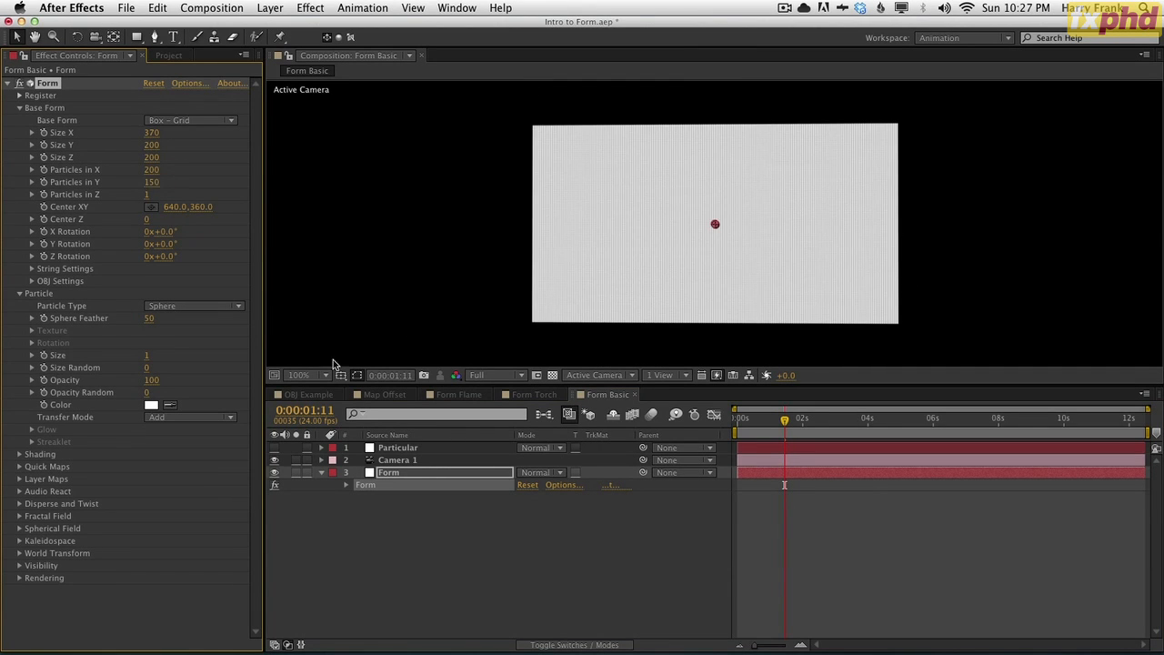
click(20, 293)
click(20, 109)
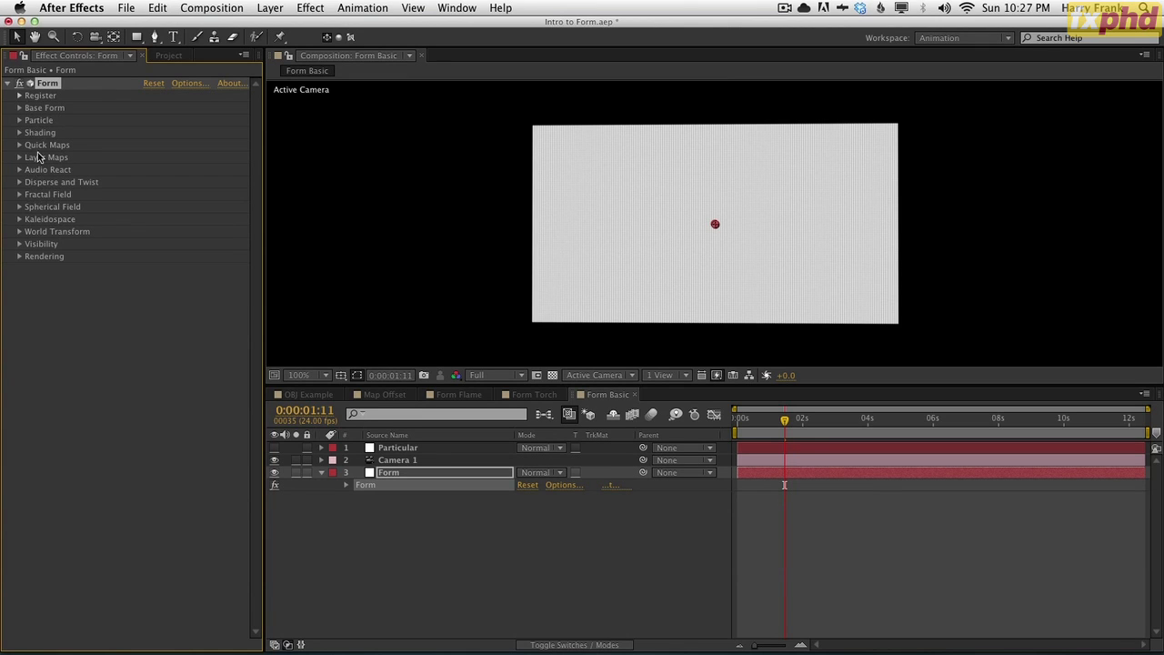
Set the Fractal Field's Affect Size to about 7 and scrub the timeline to view the changing noise.
click(19, 195)
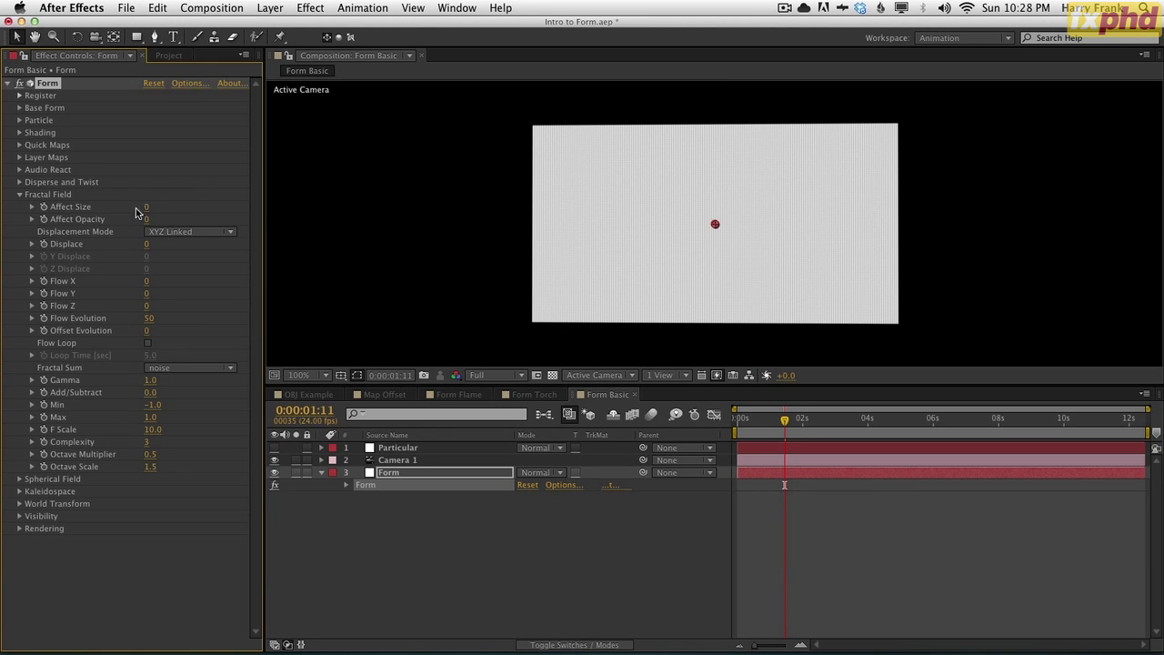
mouse_move(147, 207)
mouse_down()
mouse_move(193, 204)
mouse_move(135, 202)
mouse_up()
drag(152, 207, 192, 200)
drag(747, 413, 825, 426)
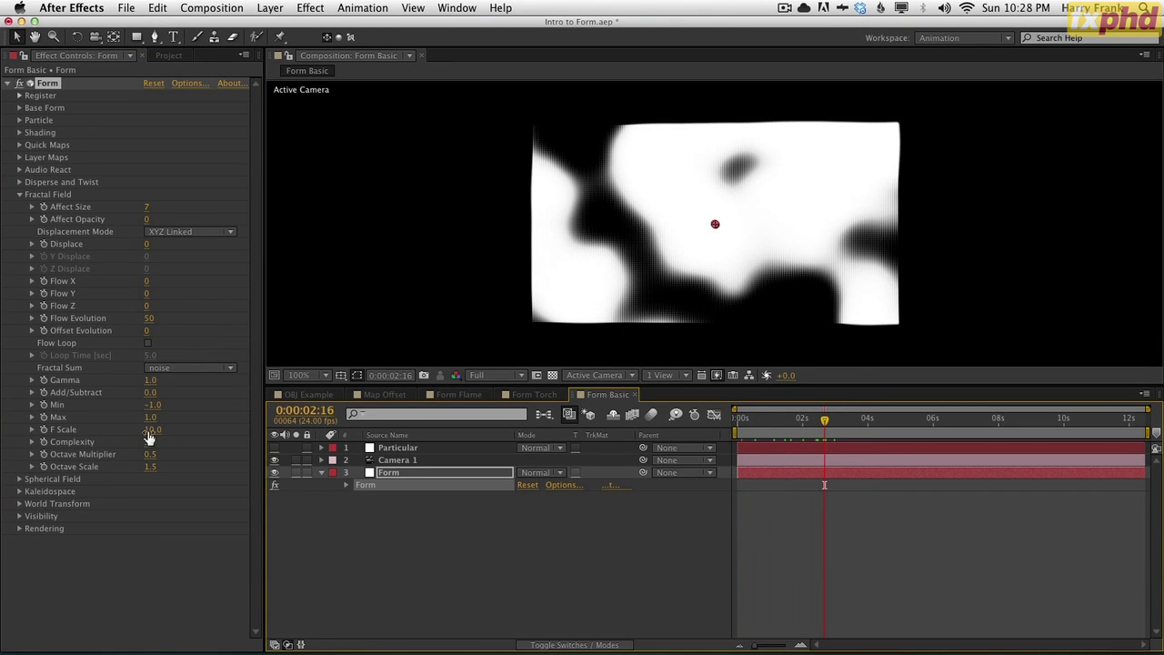
Set the Fractal Field's F Scale to 27 and scrub the first two seconds to check the noise pattern.
drag(150, 429, 161, 430)
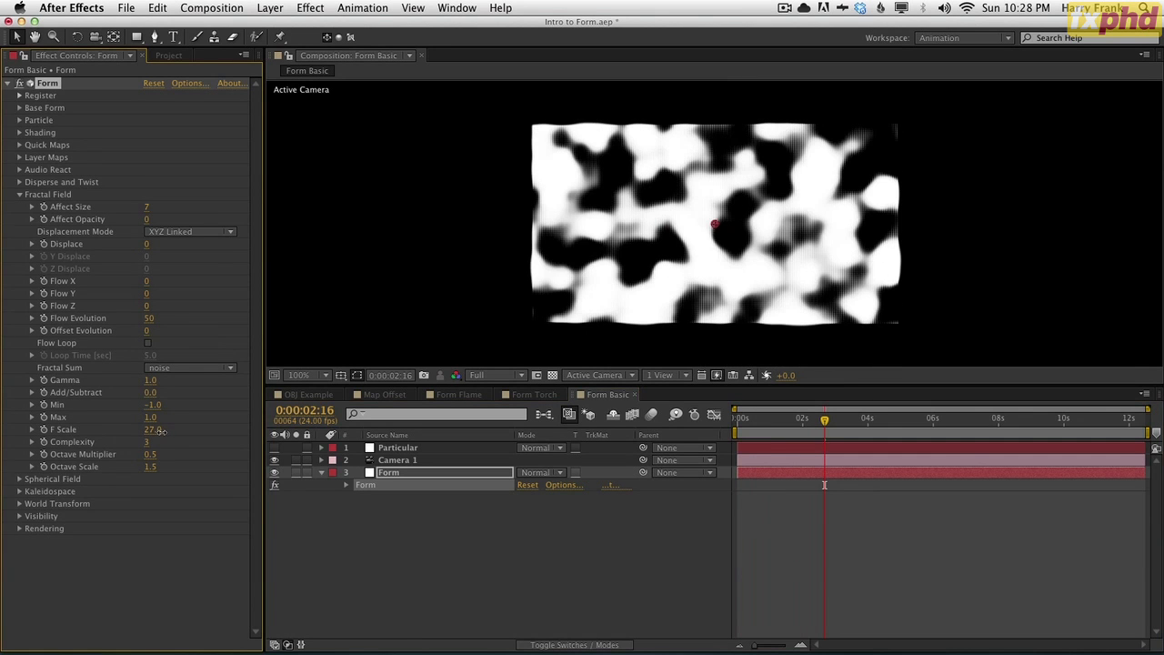
click(764, 419)
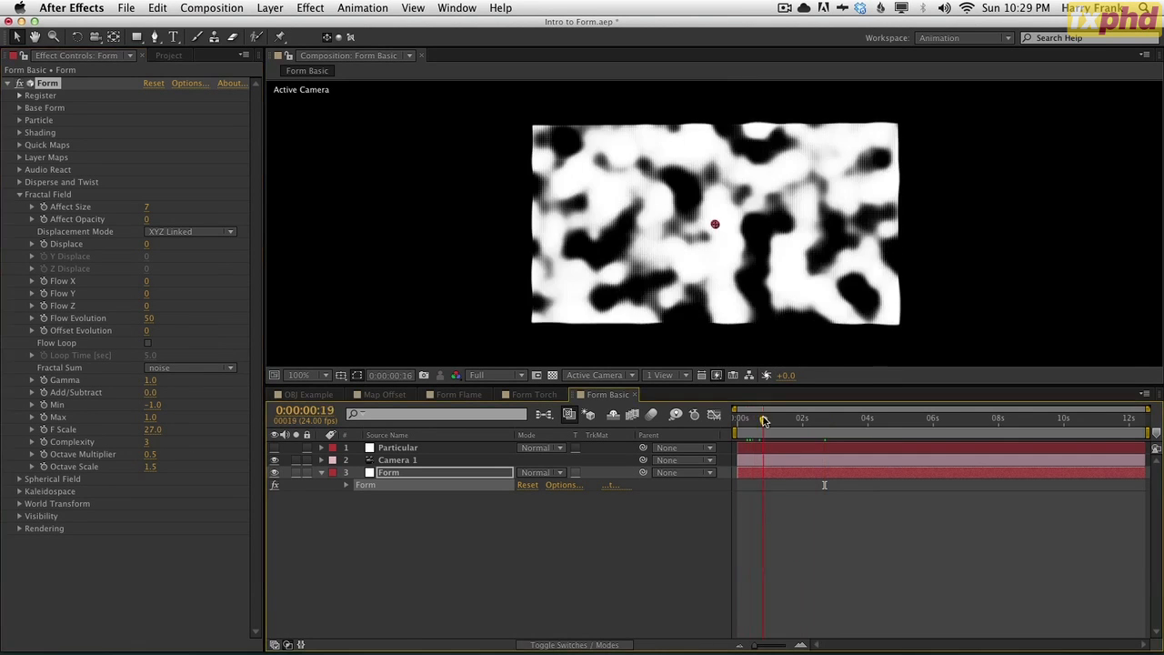
drag(764, 420, 789, 415)
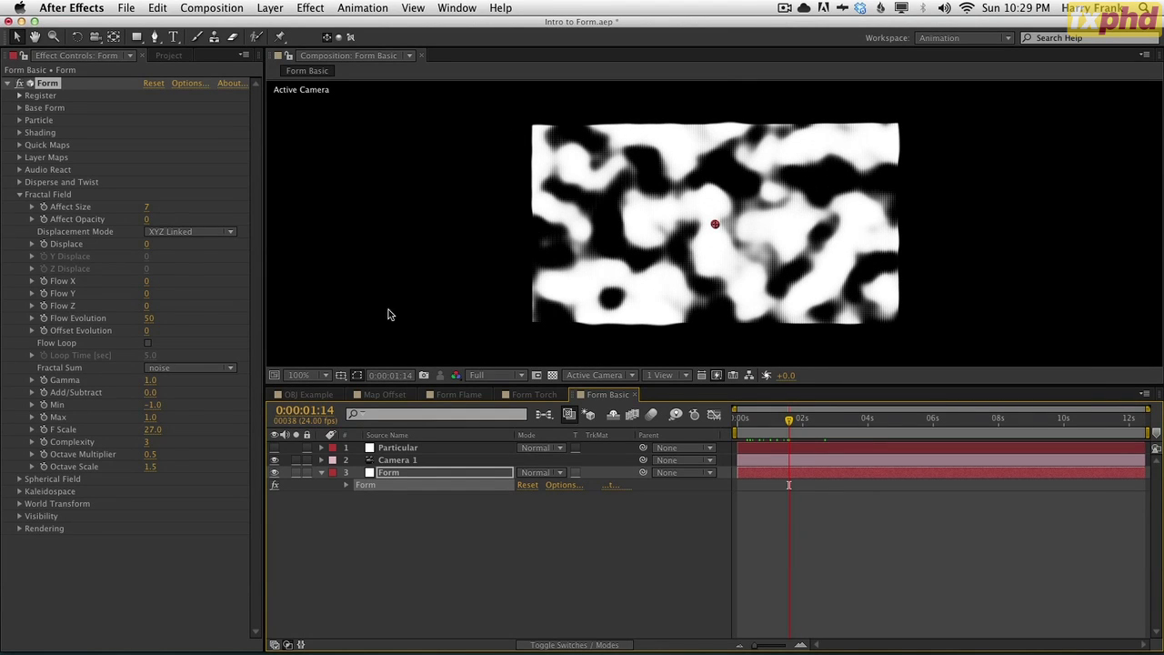
Try shifting the Base Form's Center Z through the fractal field and compare with the noise at other times.
click(19, 109)
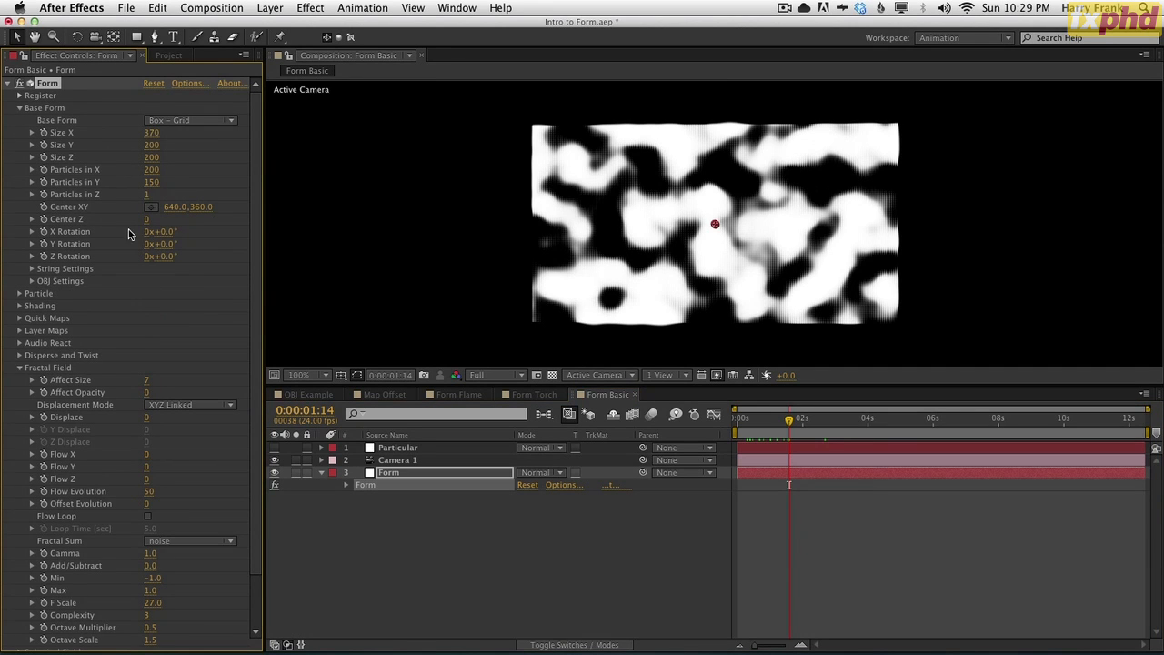
drag(152, 219, 219, 212)
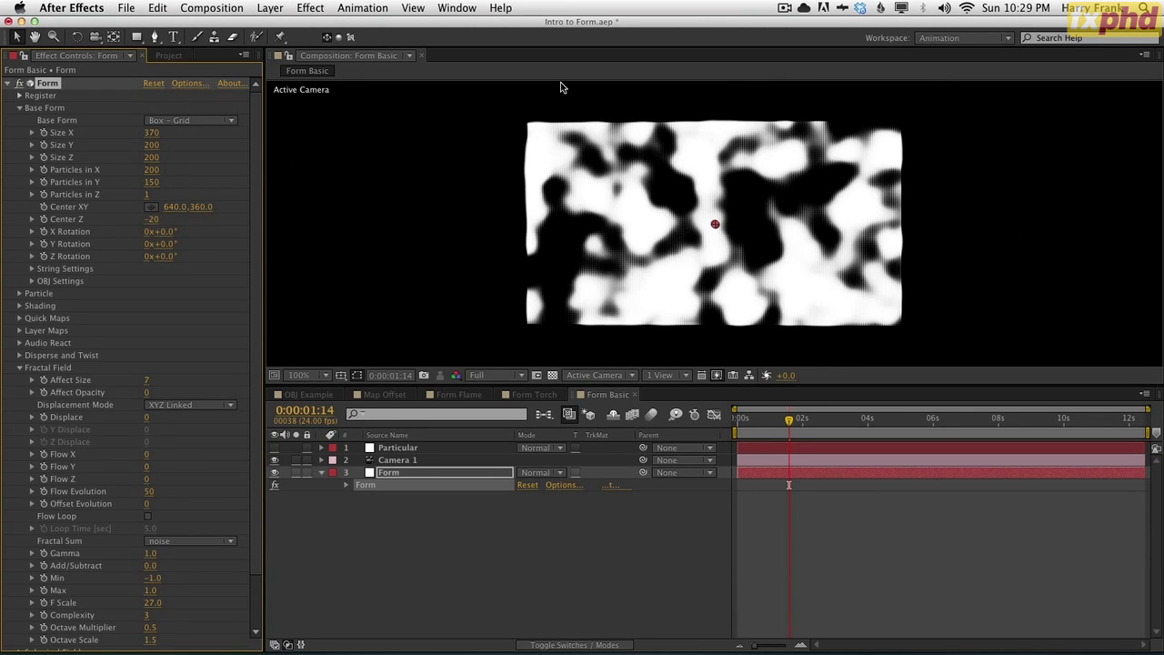
click(784, 420)
click(804, 420)
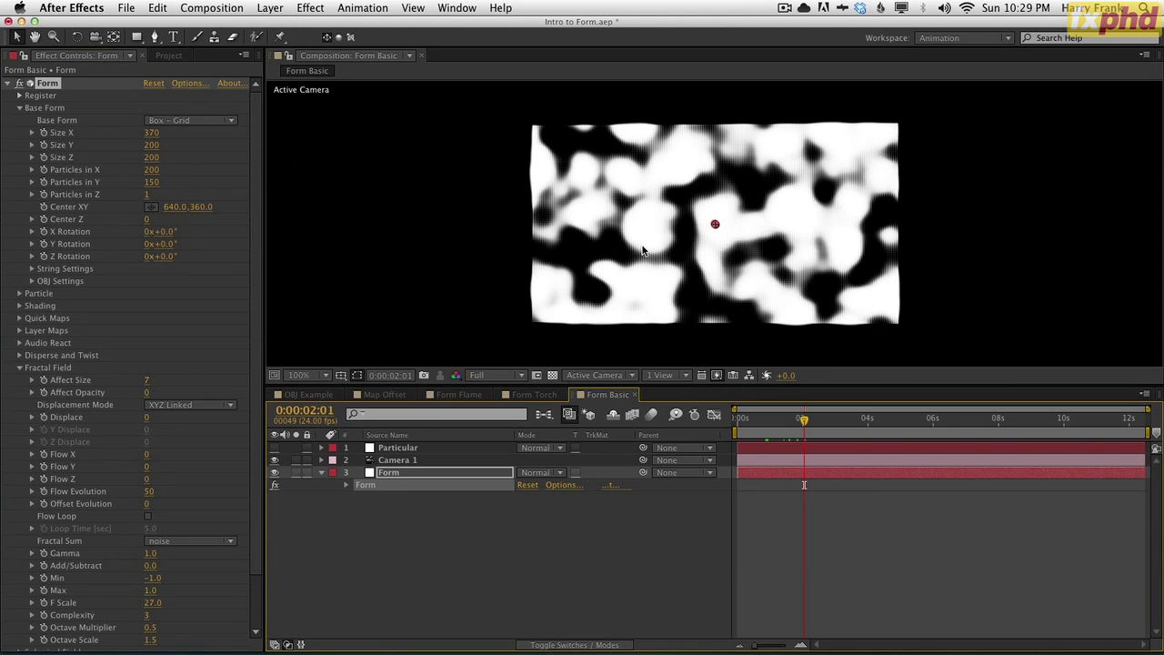
Set the Fractal Field's Affect Size to 0.
scroll(257, 273, down, 3)
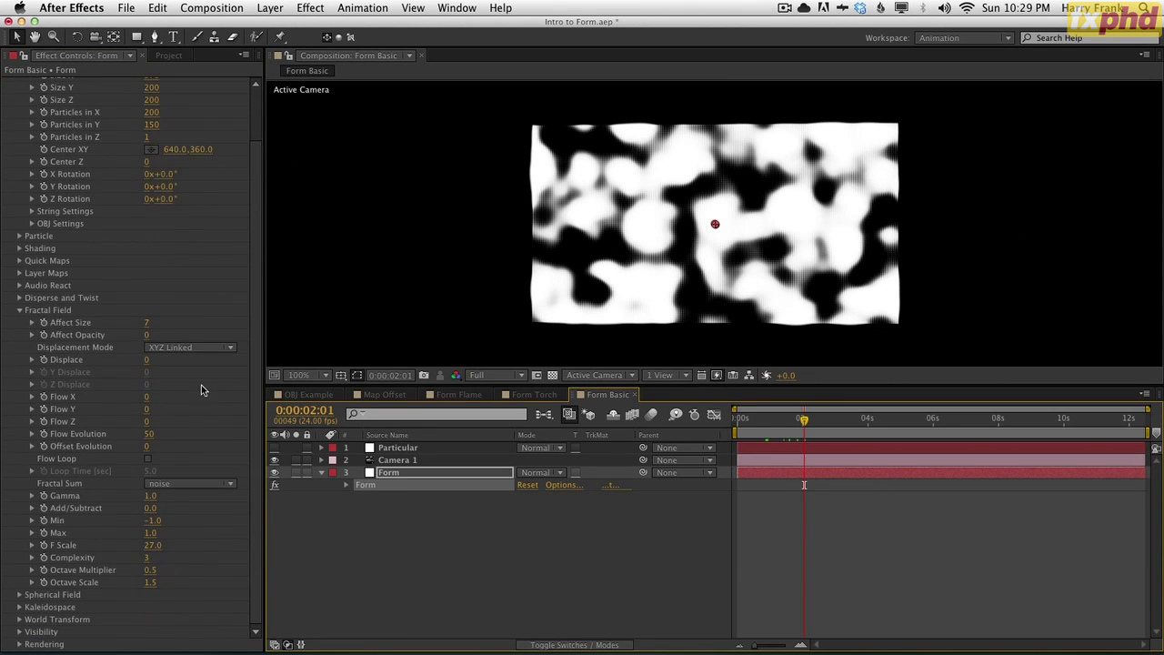
click(146, 322)
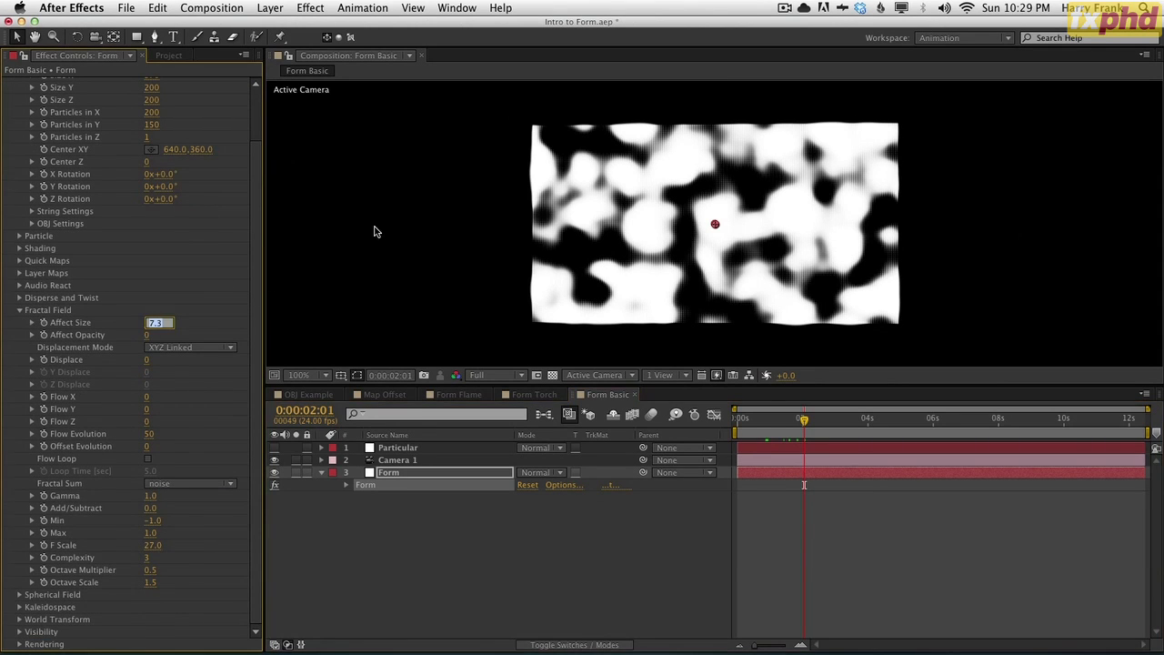
text(0)
key(Return)
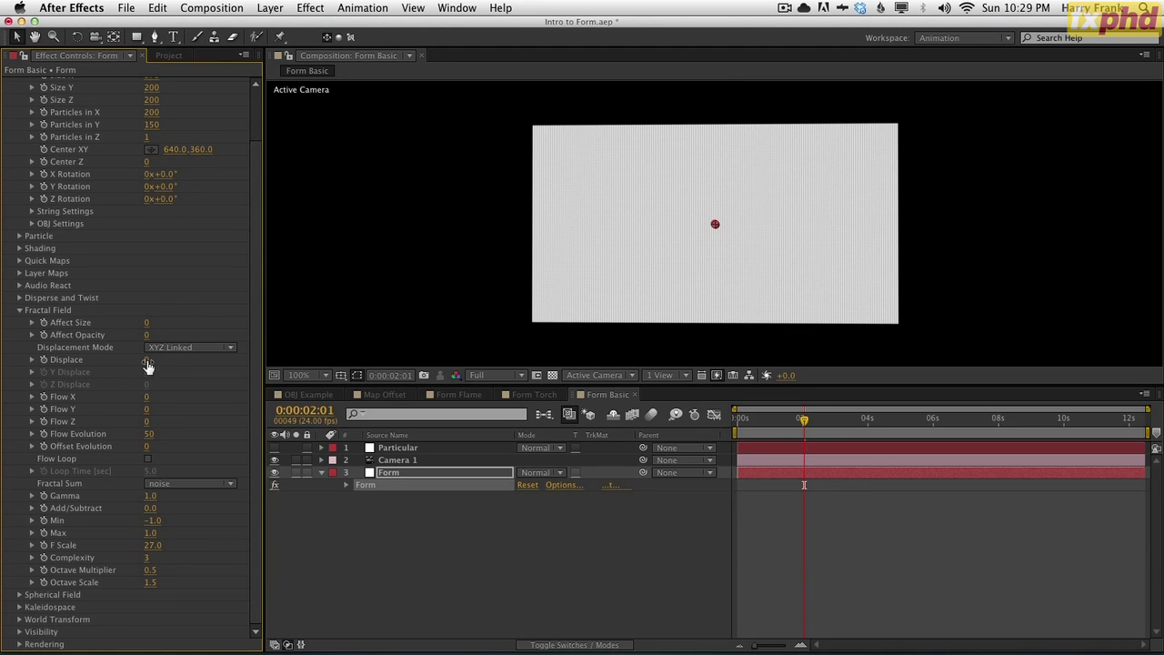
Set the Fractal Field's Displace to 39 and preview the displaced grid over time.
drag(146, 360, 181, 364)
key(space)
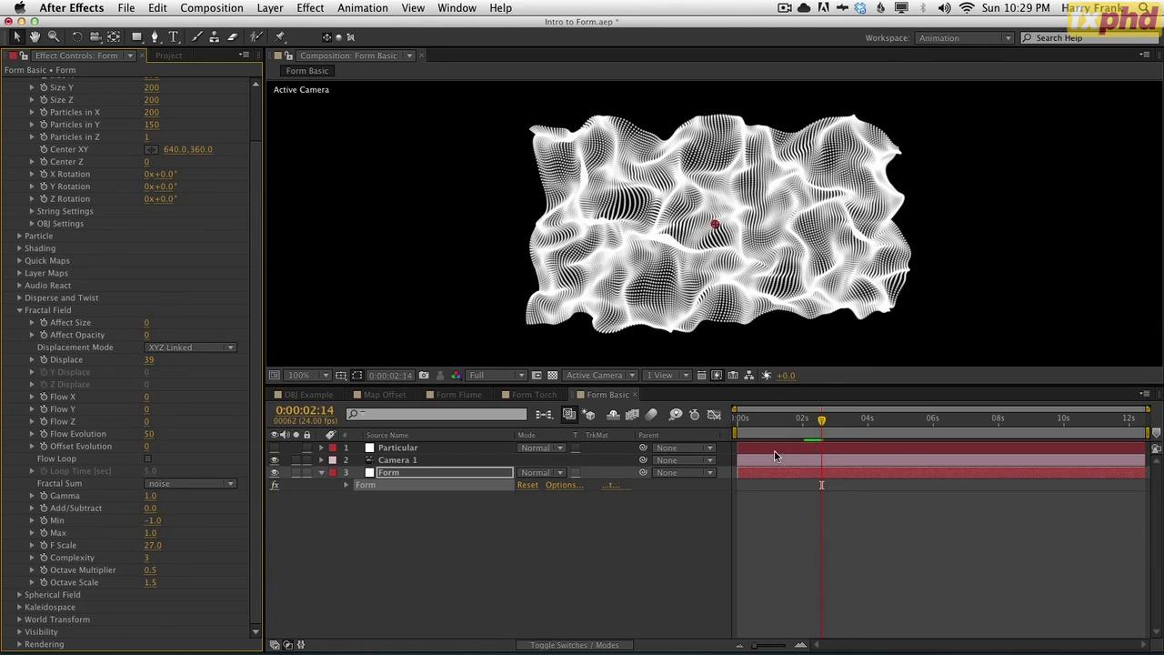
mouse_move(777, 442)
mouse_down()
mouse_move(943, 442)
mouse_move(768, 443)
mouse_up()
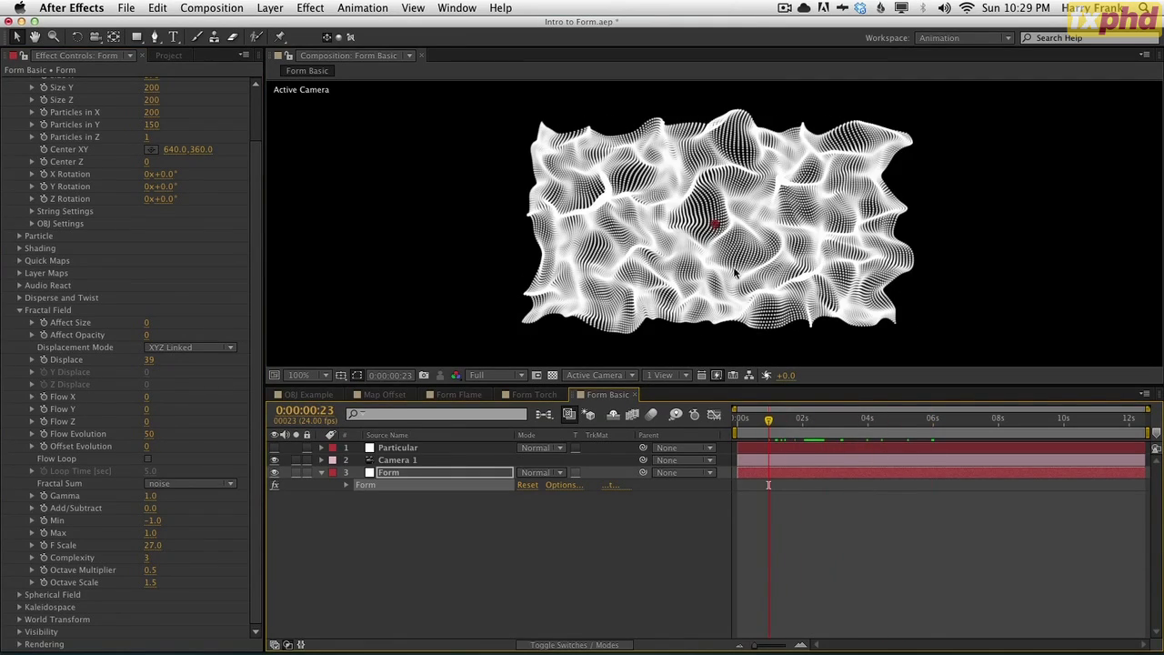
key(space)
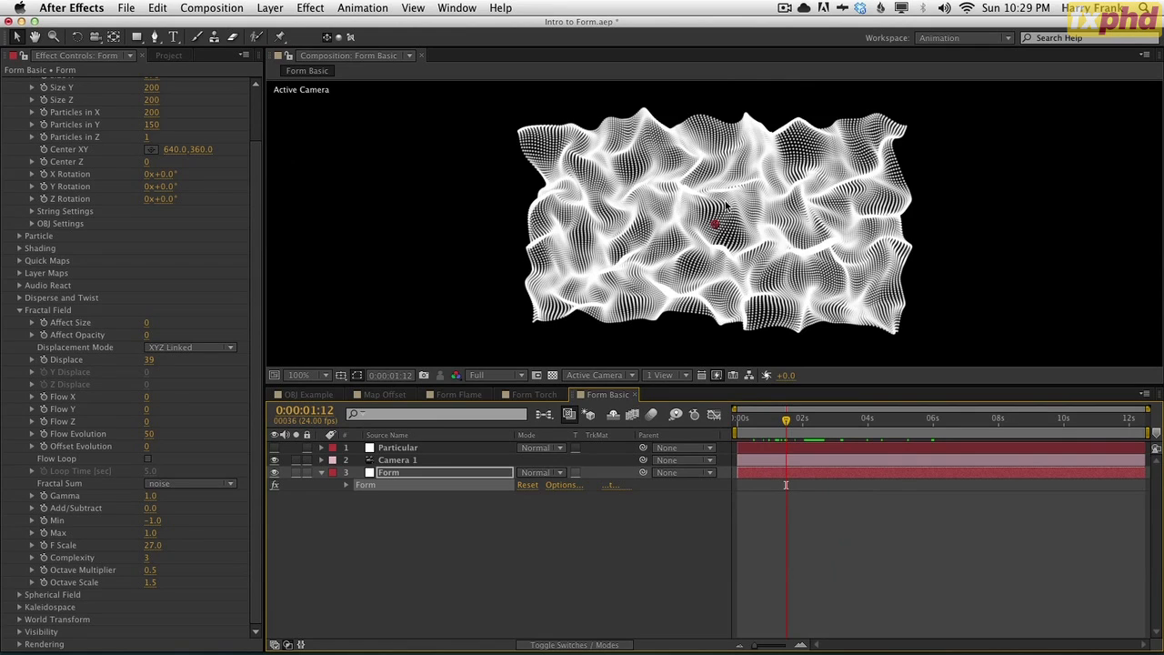
mouse_move(785, 435)
mouse_down()
mouse_move(844, 444)
mouse_move(791, 444)
mouse_move(787, 431)
mouse_move(799, 432)
mouse_up()
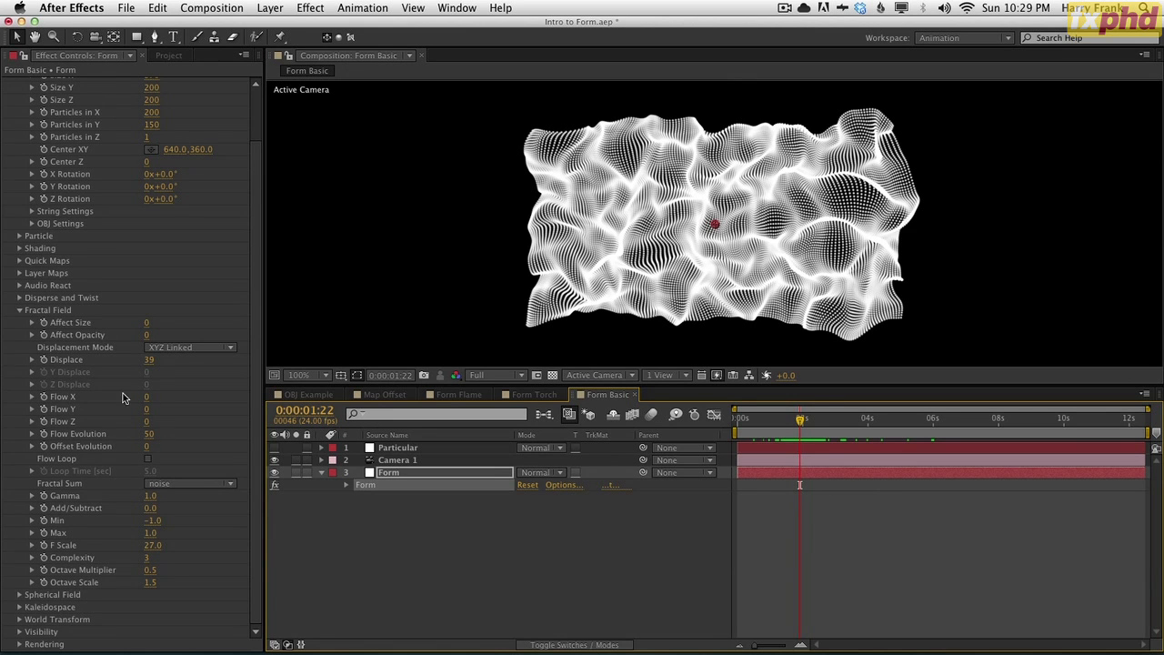
Set the Fractal Field's Flow X to 74 and scrub the timeline to preview the sideways flow.
drag(149, 403, 192, 405)
drag(197, 407, 215, 407)
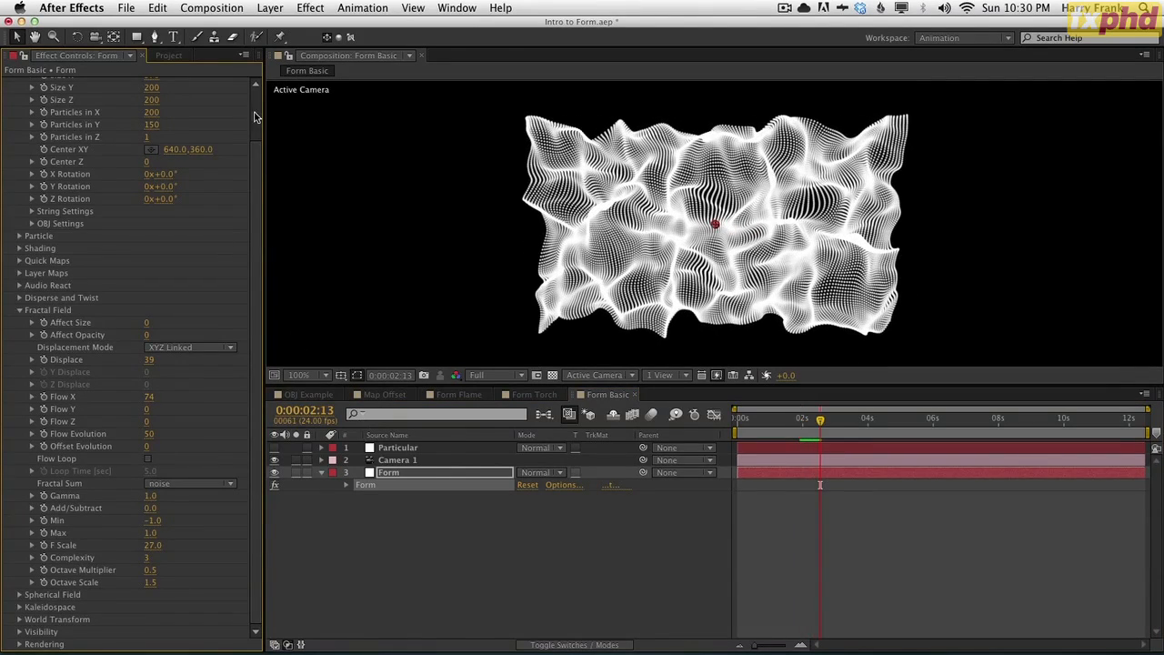
scroll(256, 109, up, 3)
drag(793, 420, 797, 422)
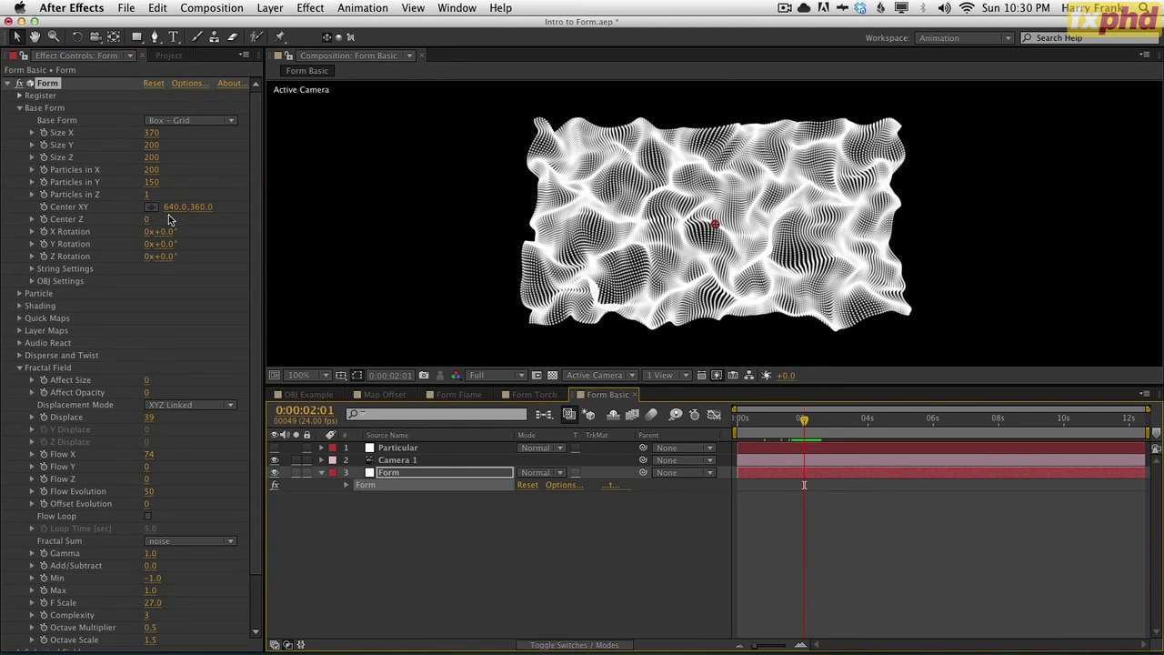
Reduce the Base Form's grid to 100 particles in X and 70 in Y and preview the flowing displacement.
click(151, 170)
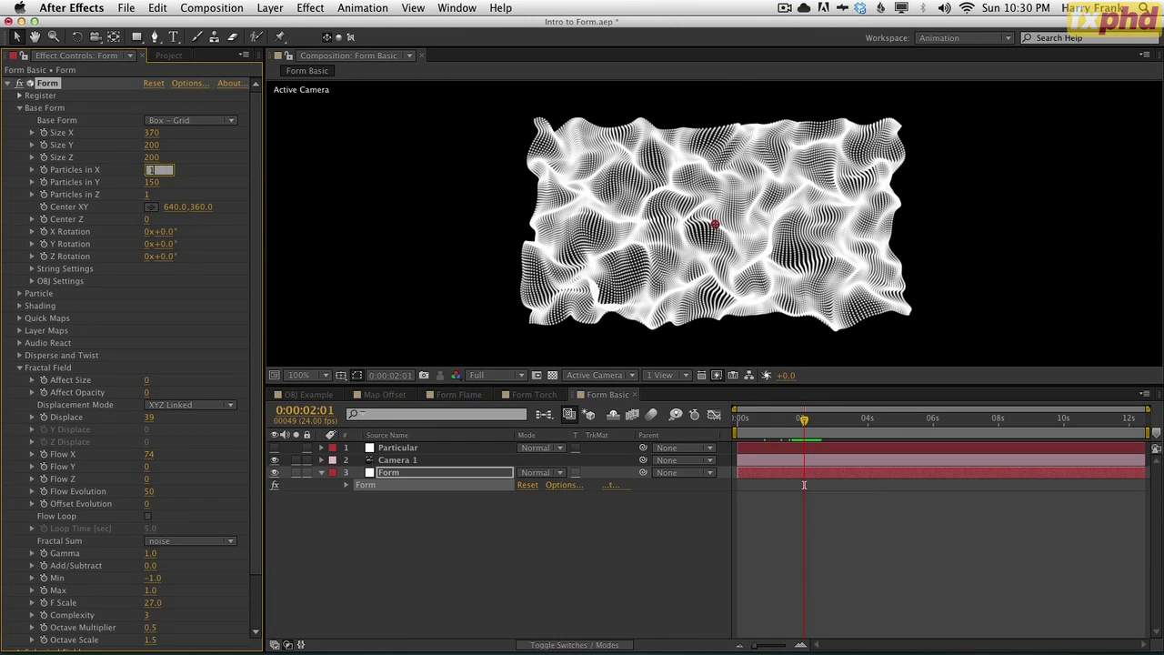
key(Tab)
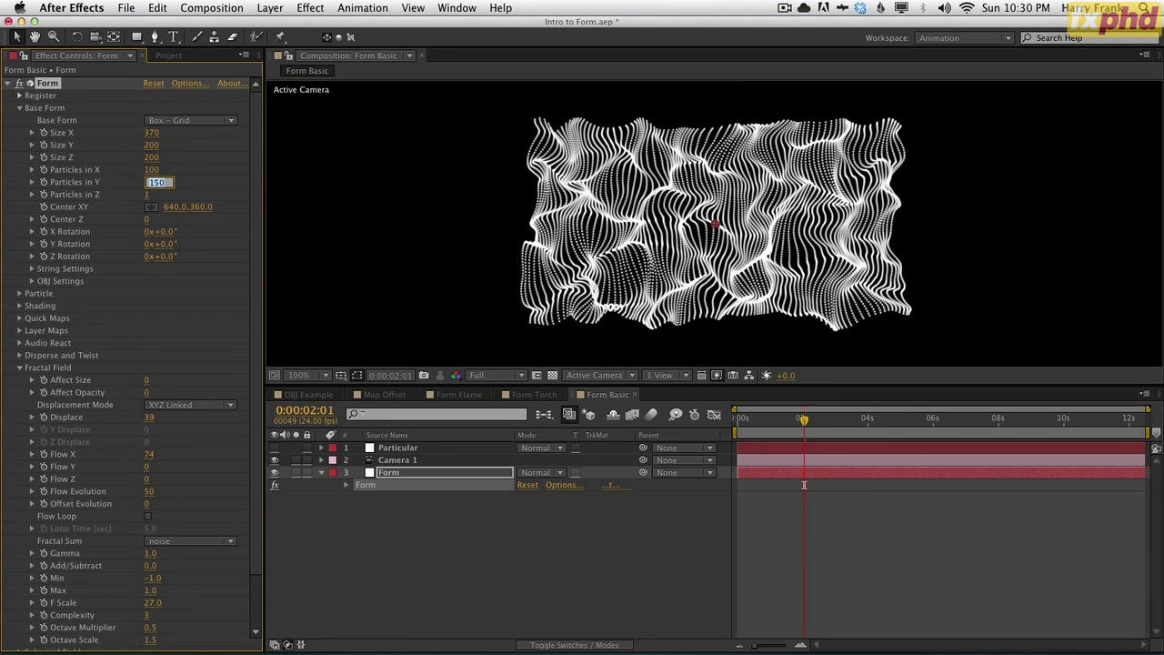
text(70)
key(Return)
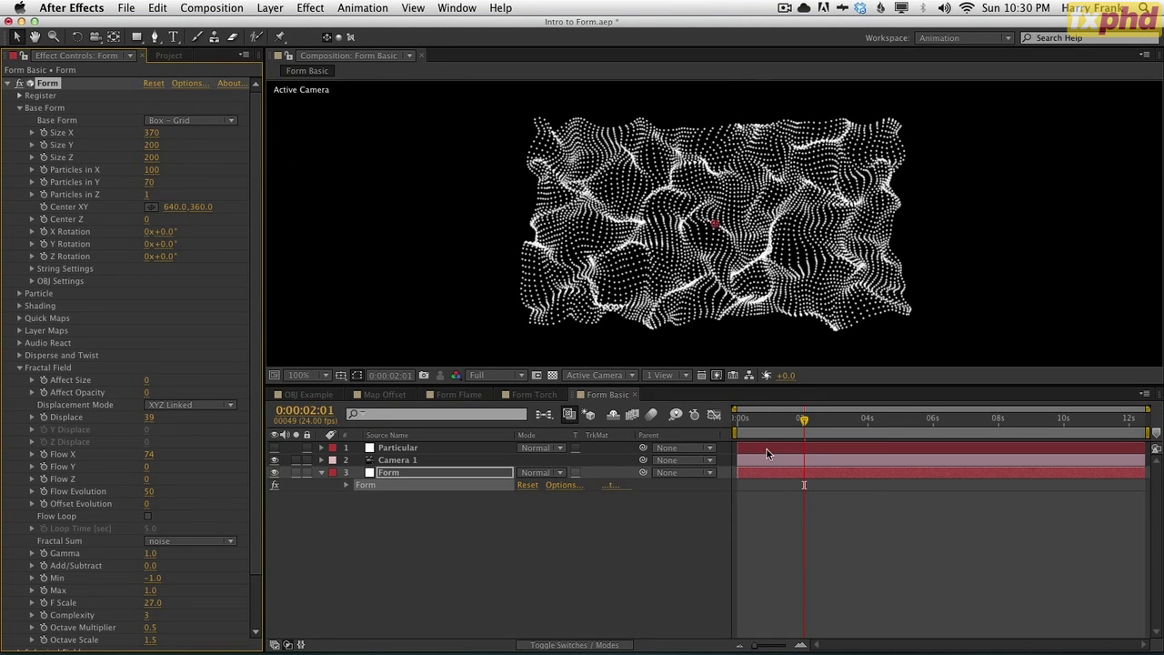
drag(764, 419, 749, 420)
key(space)
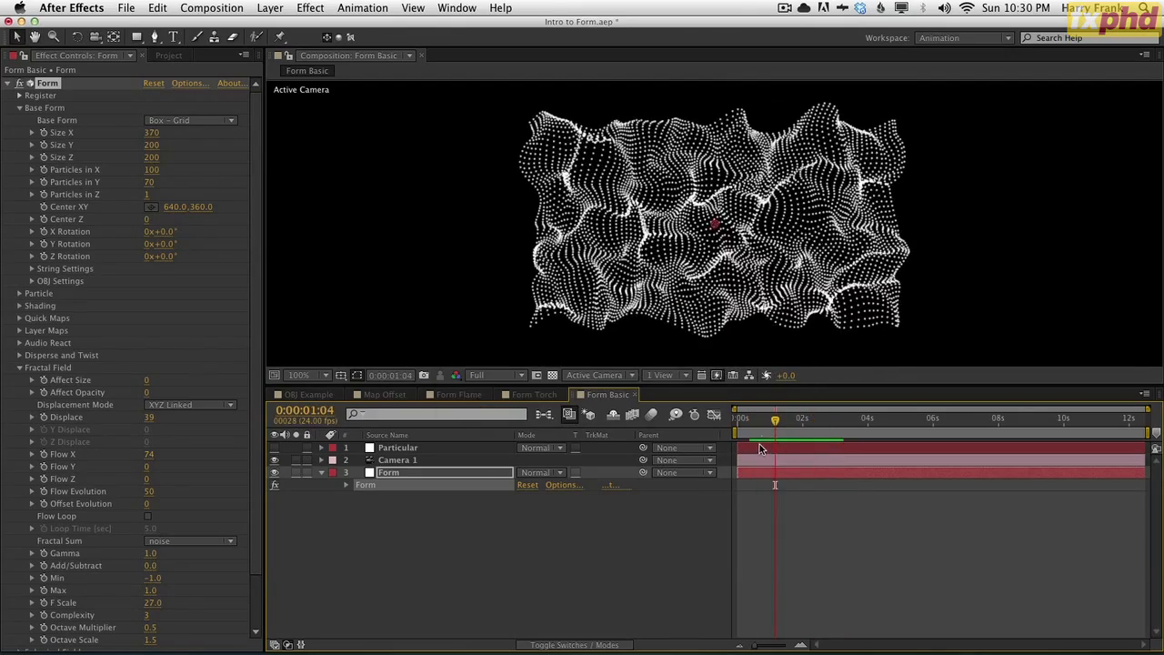
key(space)
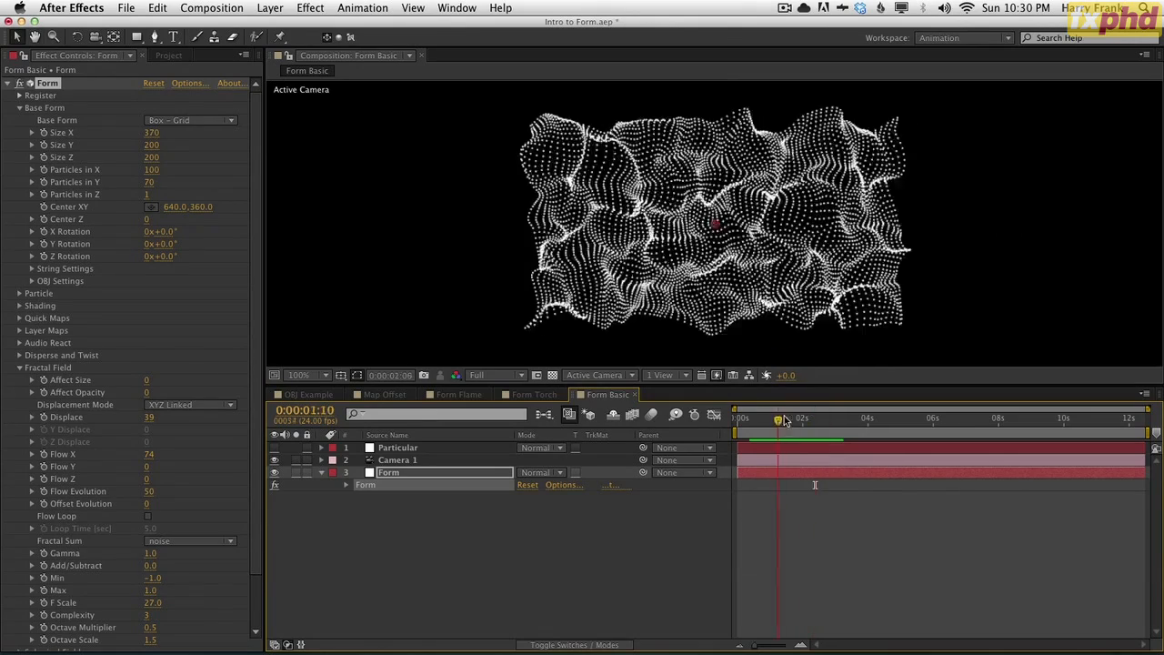
Set the Fractal Field's Flow X to 0 and preview the noise driven by evolution alone.
scroll(55, 383, down, 3)
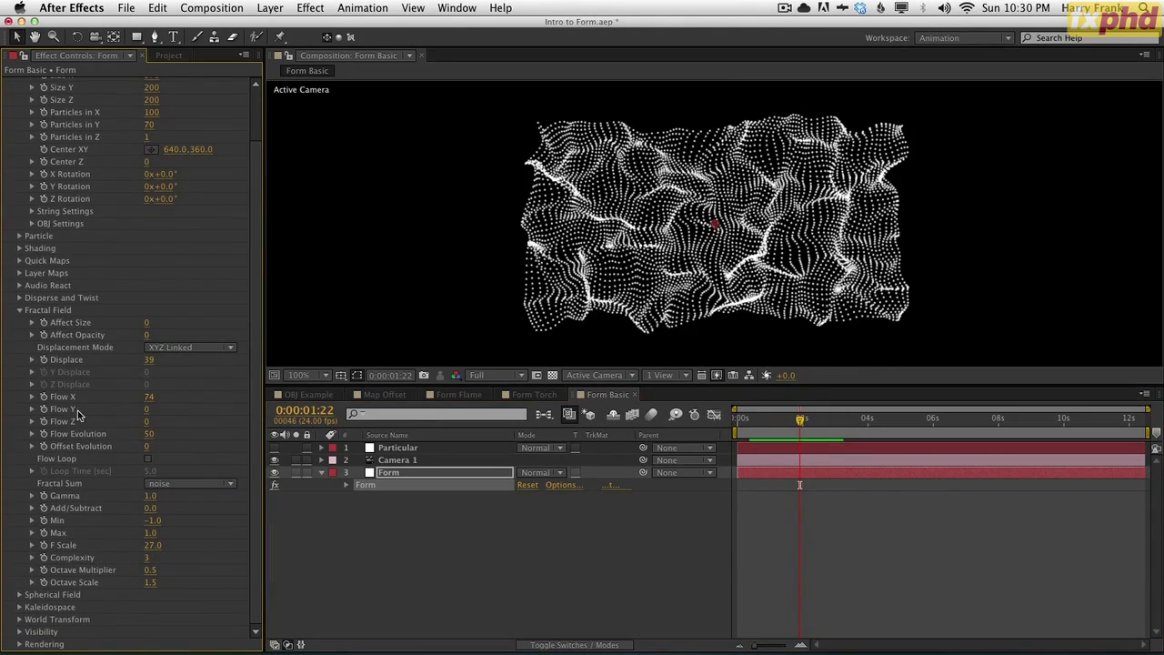
click(150, 436)
click(187, 419)
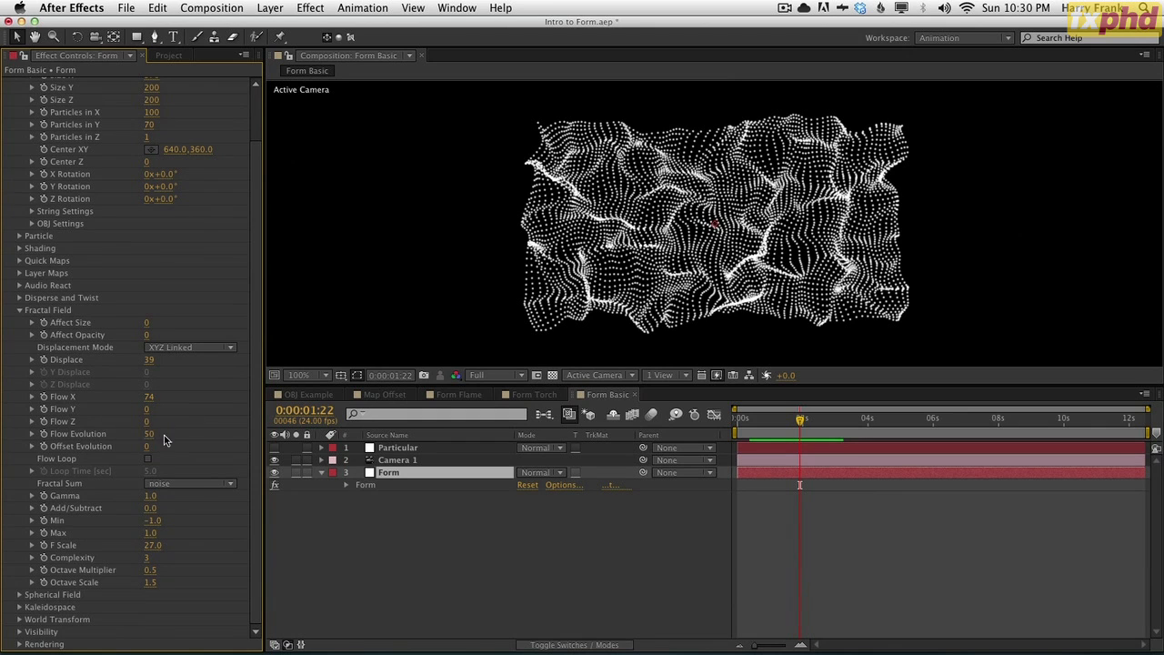
click(150, 397)
text(0)
key(Return)
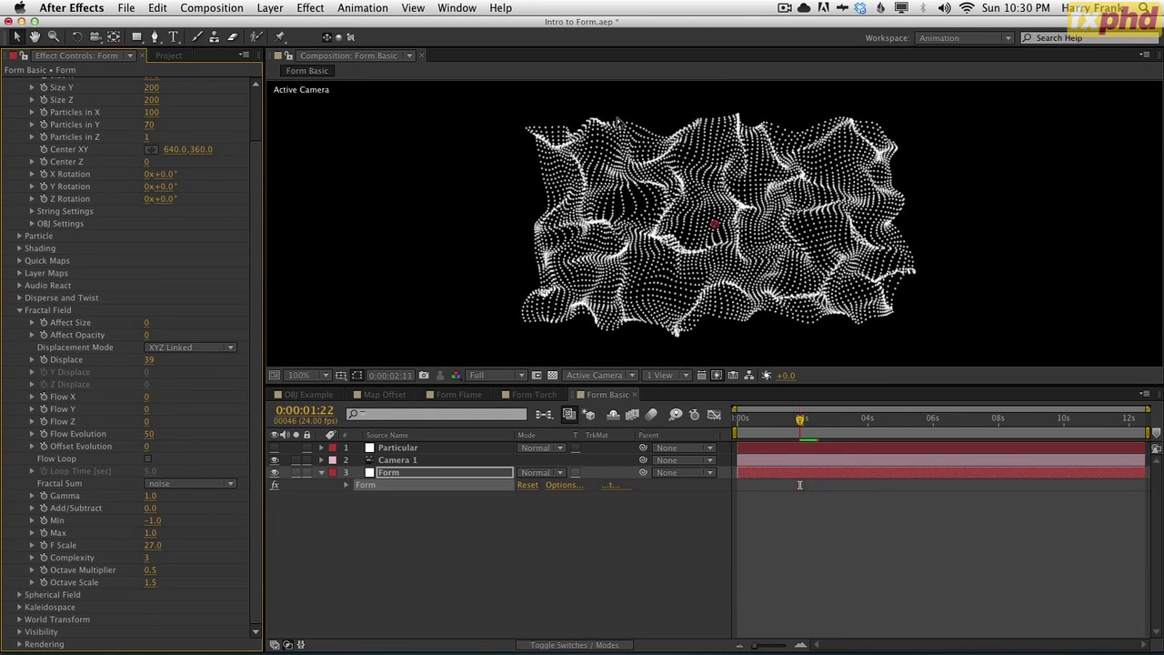
key(space)
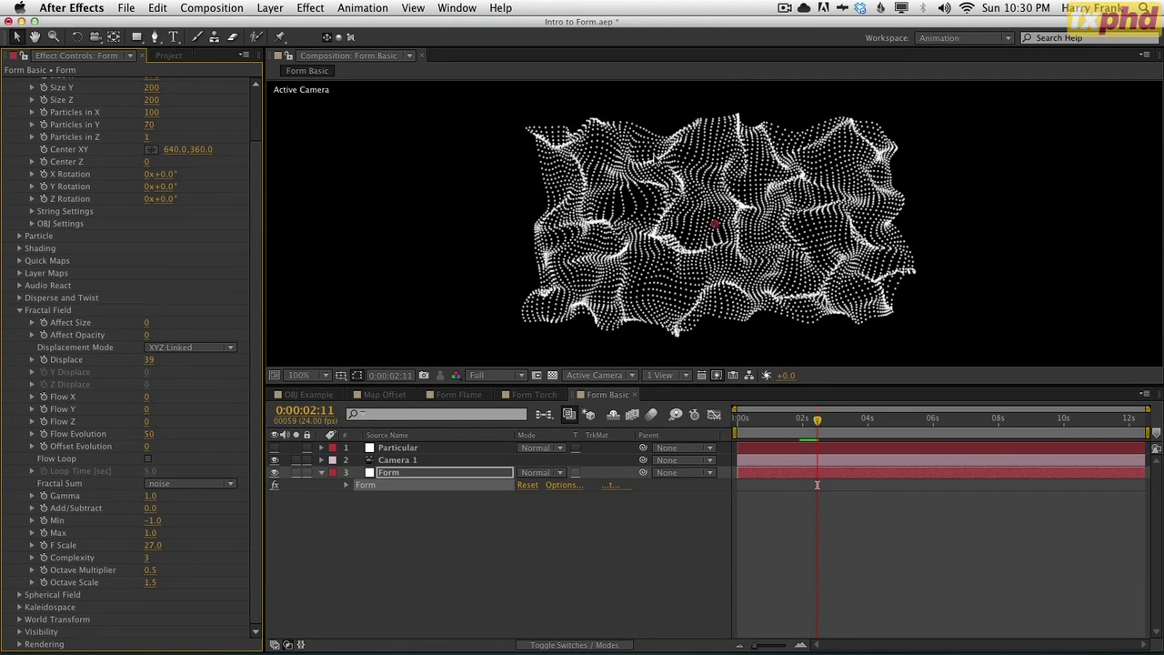
Set the Fractal Field's Flow Evolution to 10 and Flow X to 100 and preview the sideways movement.
click(149, 435)
text(10)
key(Return)
drag(145, 398, 236, 405)
click(156, 398)
text(100)
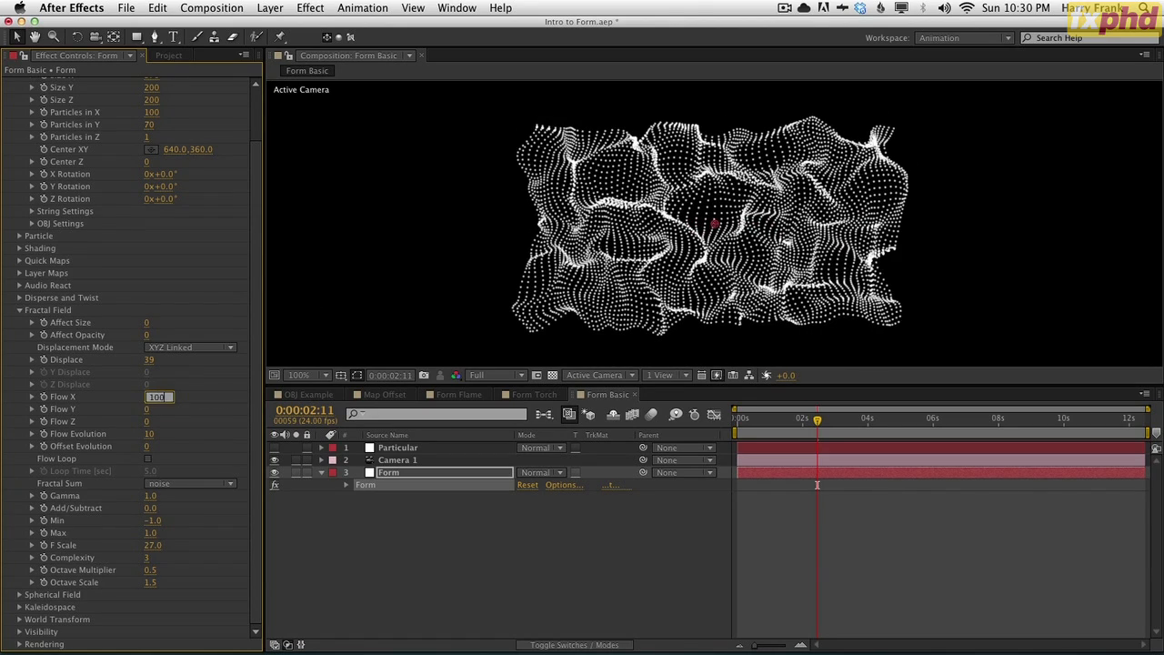
key(Return)
key(space)
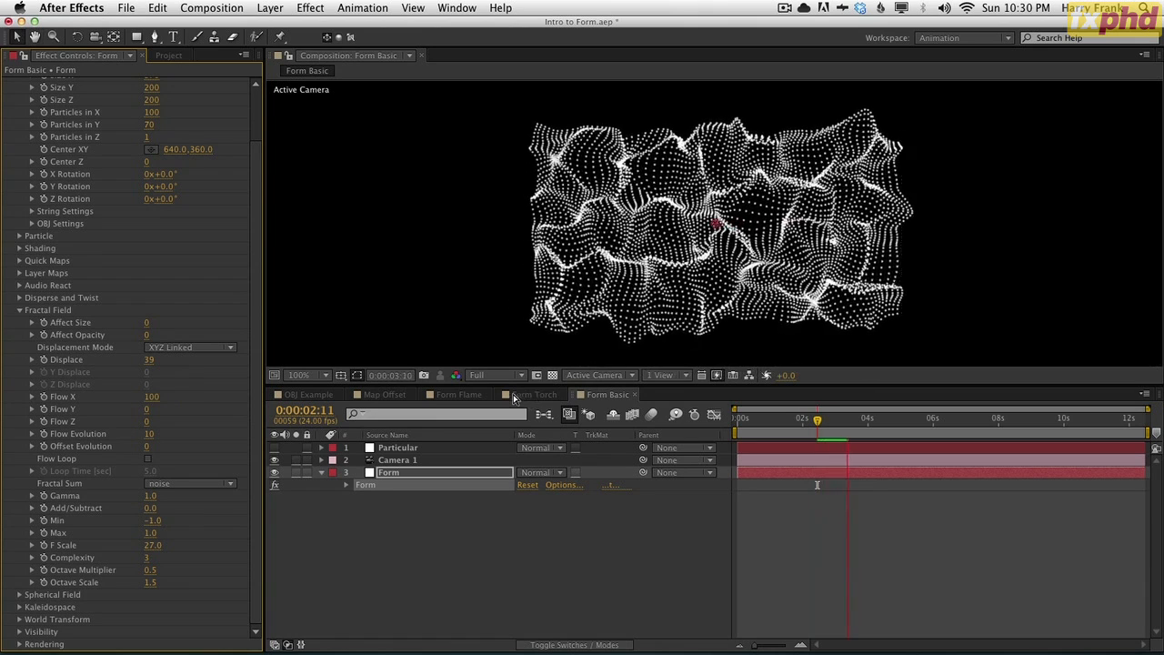
key(space)
Set the Fractal Field's Flow Evolution to 20 and preview the animation.
click(154, 435)
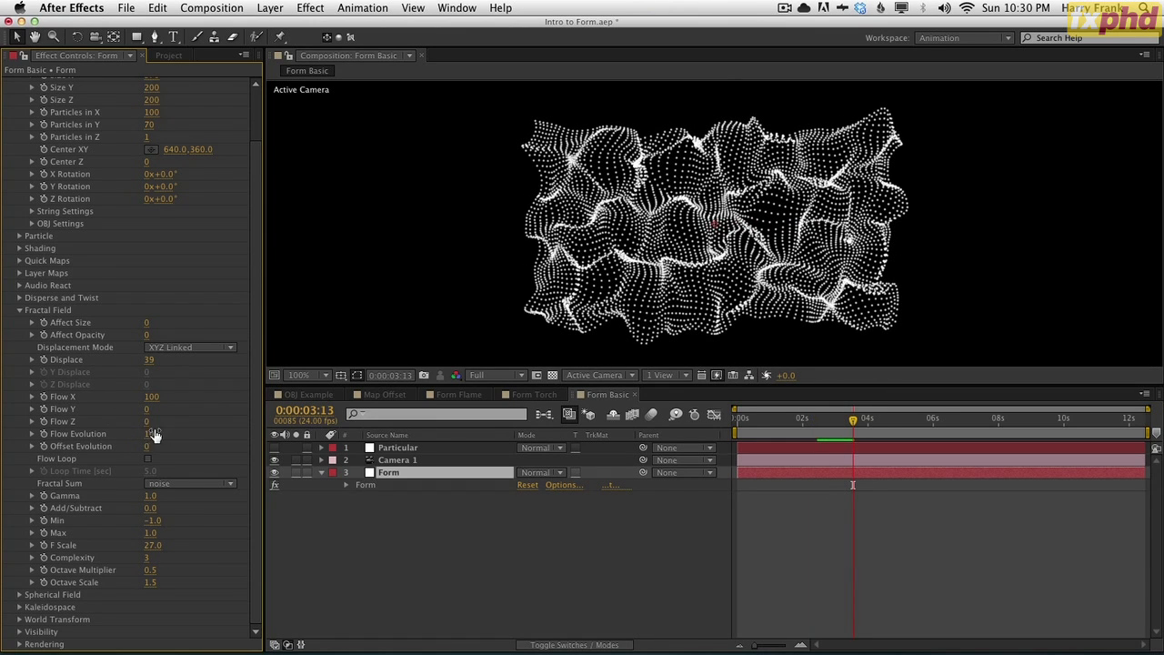
text(20)
key(Return)
key(space)
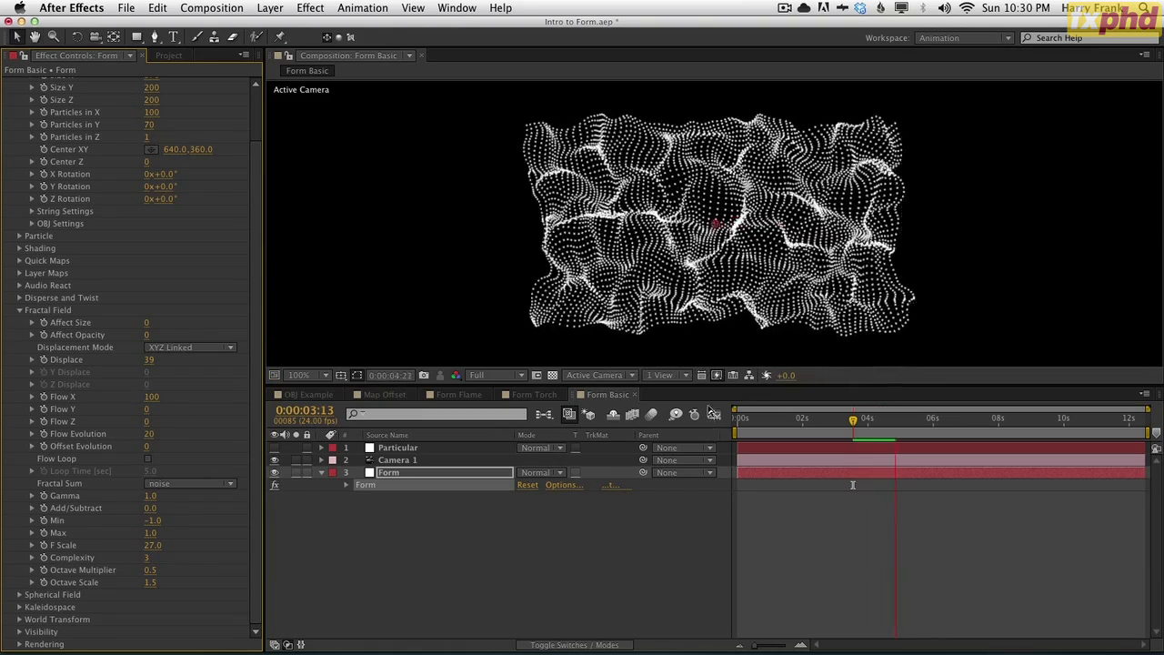
key(space)
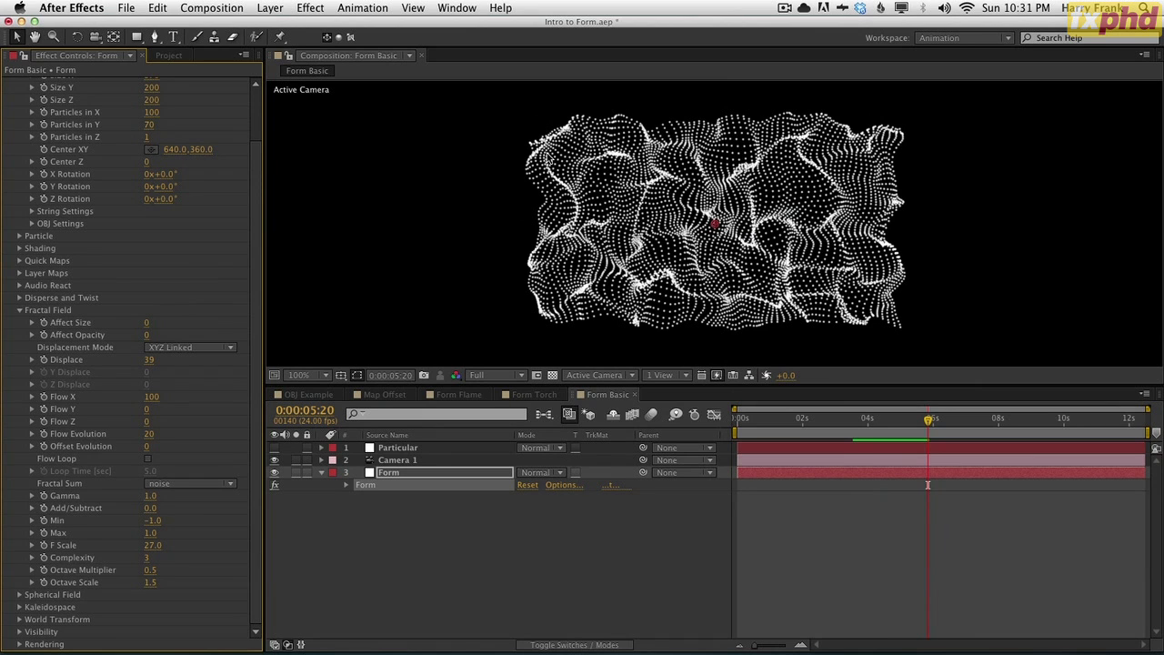
Collapse the Fractal Field settings and examine the Opacity Map and Color Map in Quick Maps, widening the effect settings for a full view.
scroll(208, 270, down, 1)
click(19, 310)
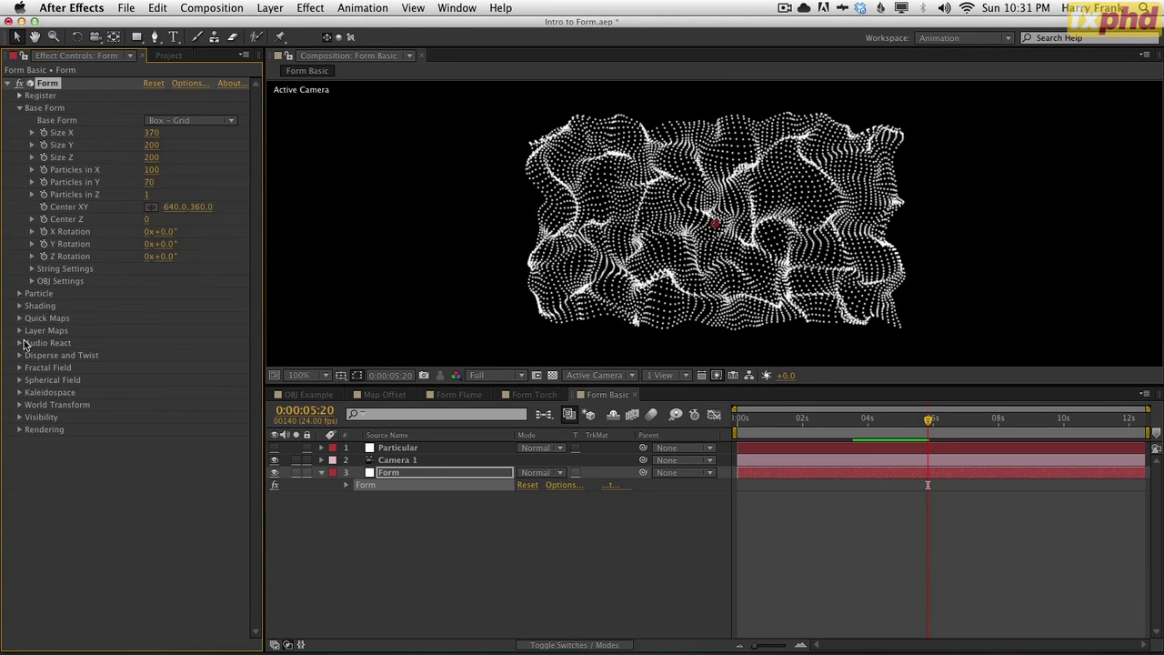
click(21, 318)
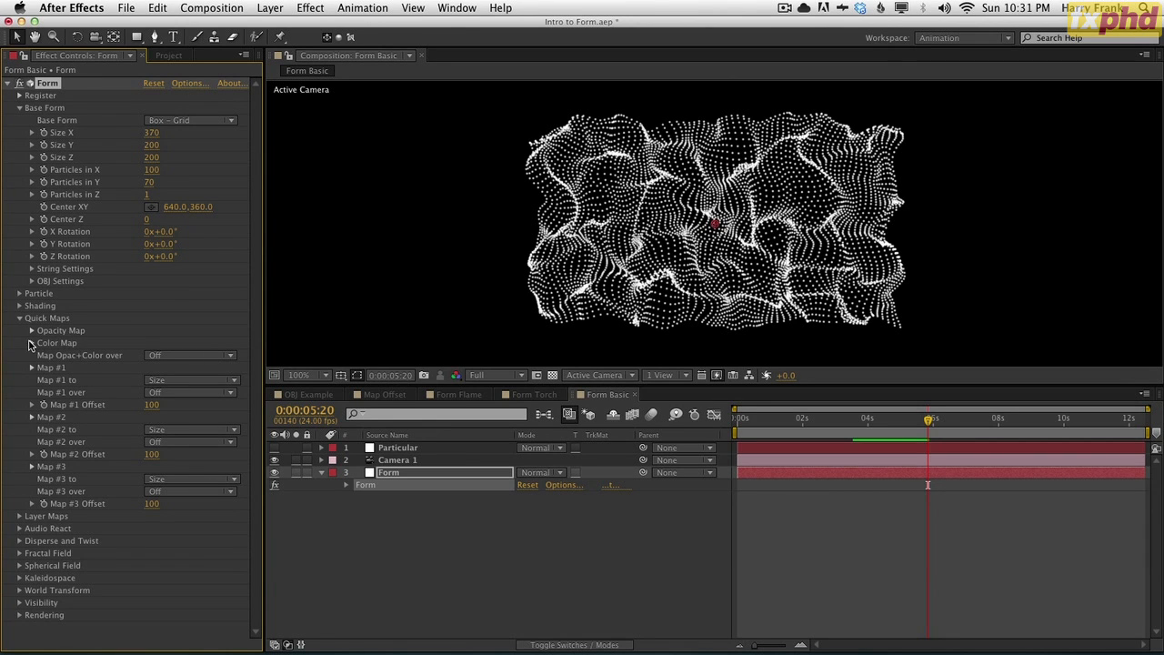
click(32, 344)
click(32, 331)
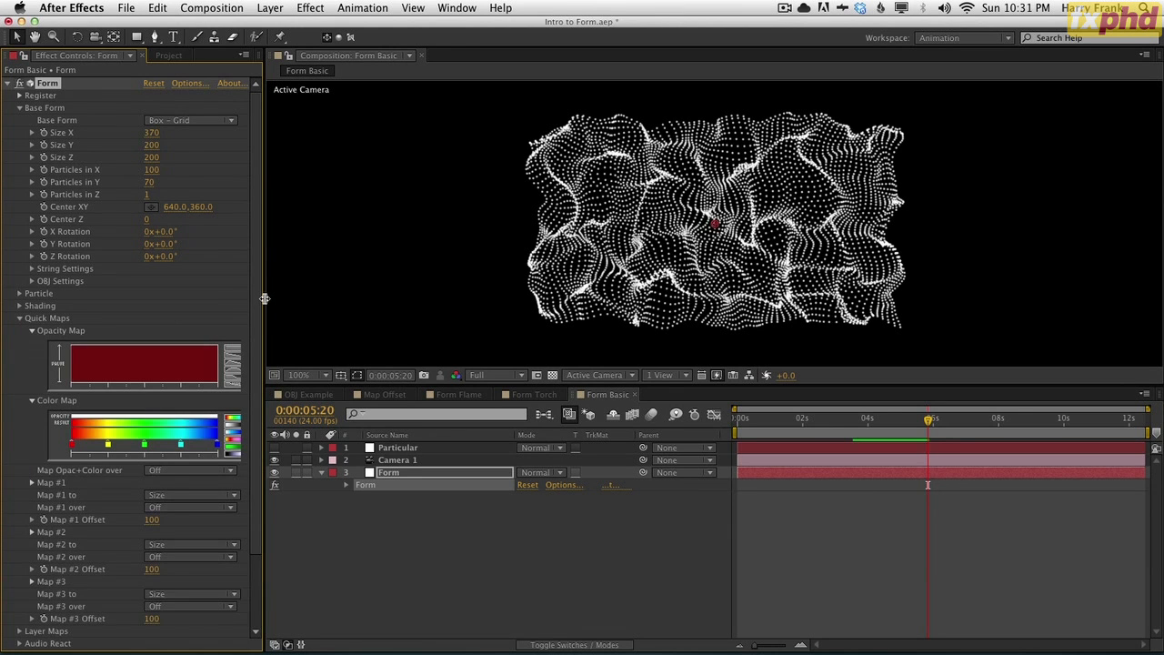
drag(265, 298, 315, 298)
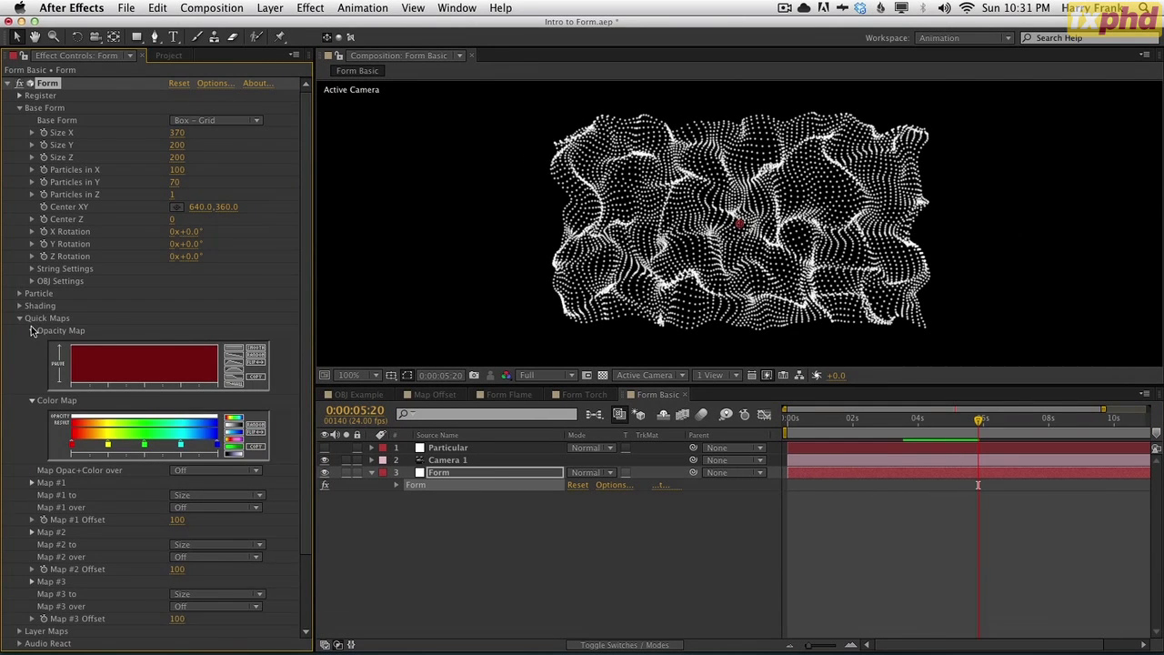
click(33, 331)
click(32, 343)
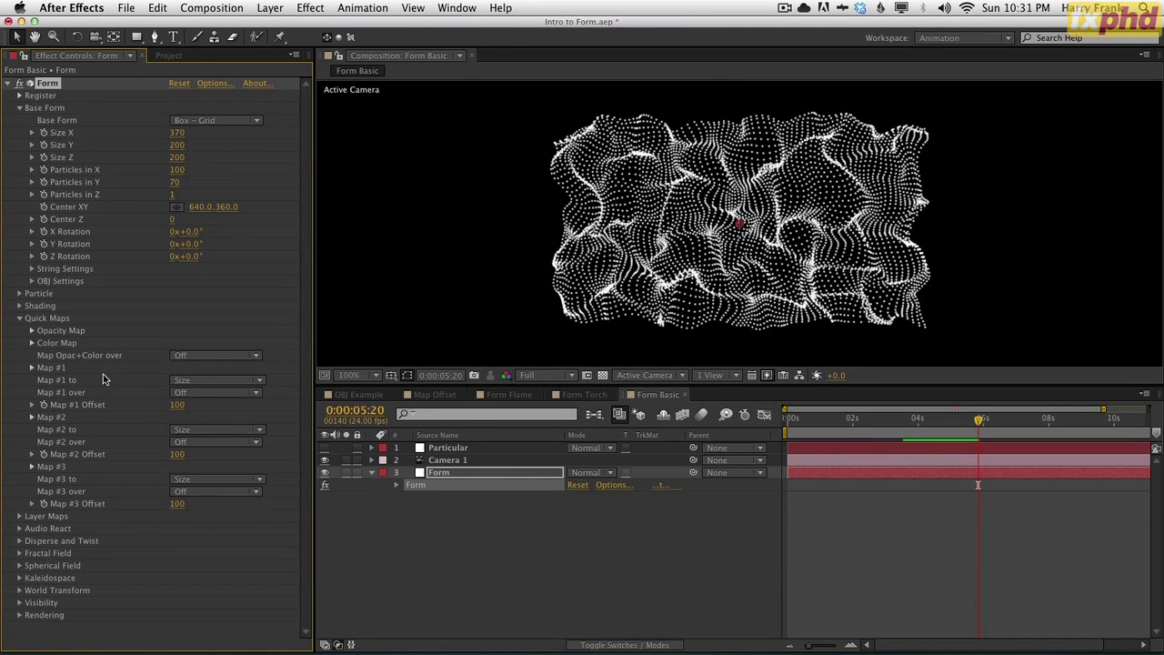
Draw an uneven curve in Quick Maps' Map #1 and map it to Fractal Strength over X.
click(31, 370)
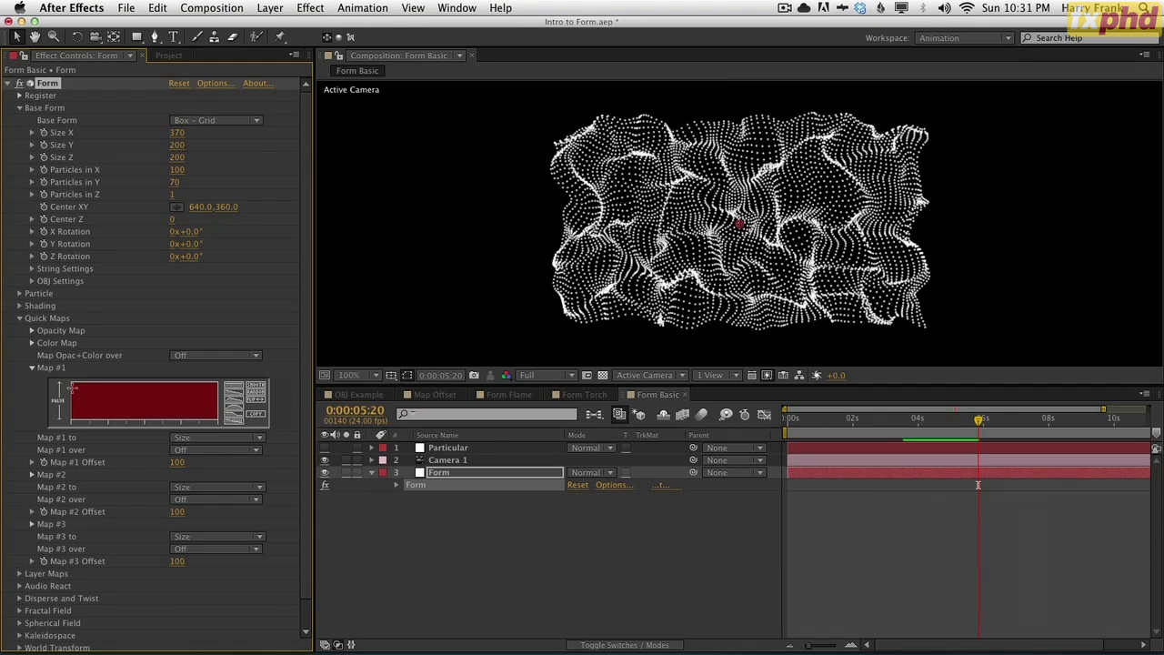
mouse_move(72, 387)
mouse_down()
mouse_move(104, 387)
mouse_move(176, 389)
mouse_up()
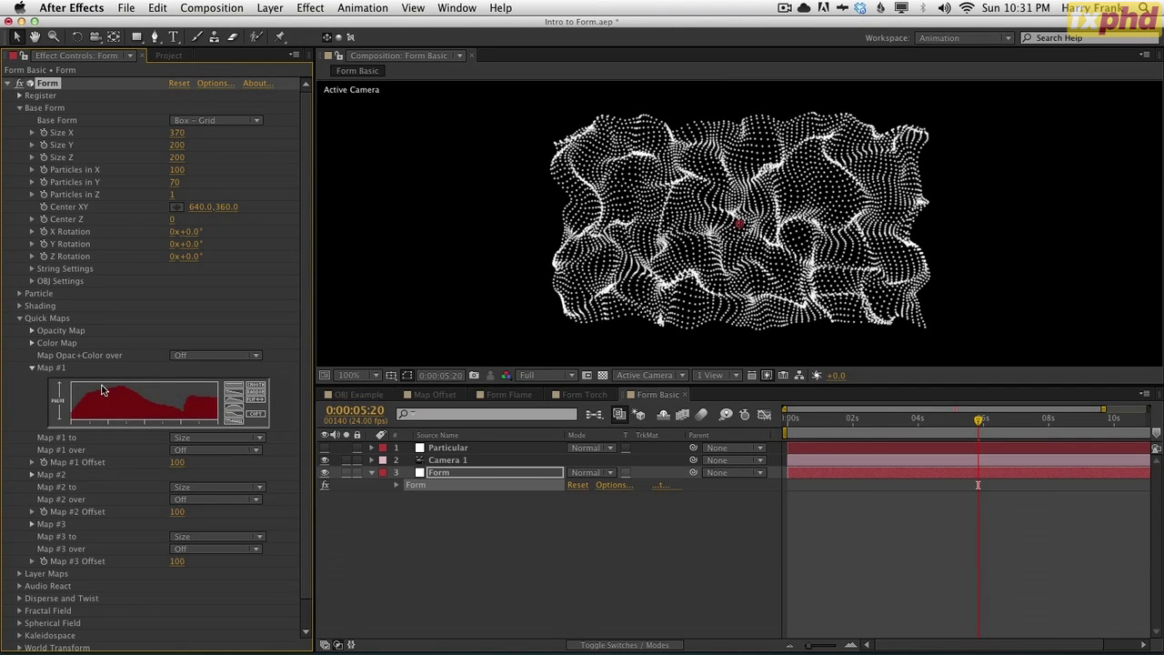
drag(70, 388, 105, 393)
click(180, 440)
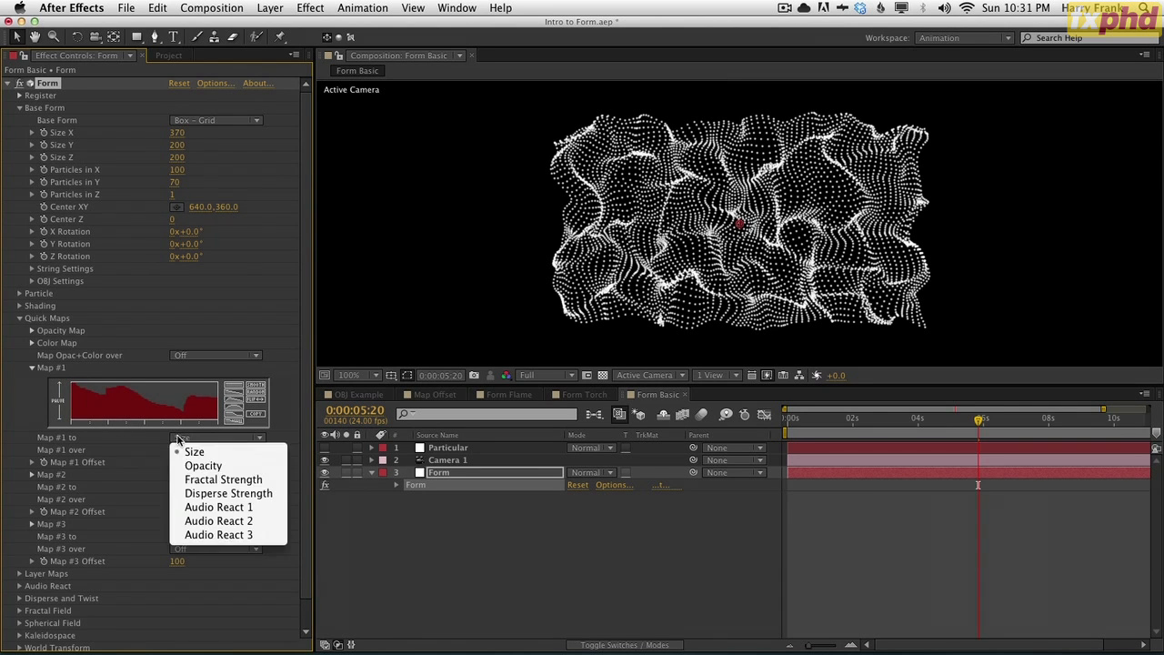
click(195, 475)
click(193, 450)
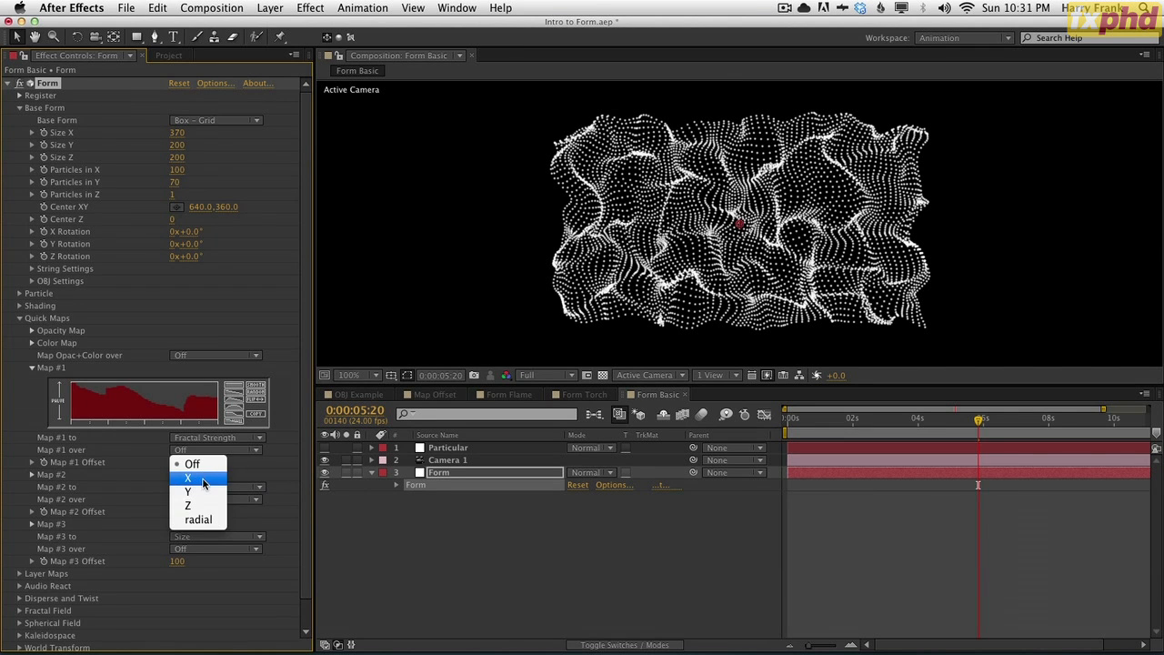
click(202, 479)
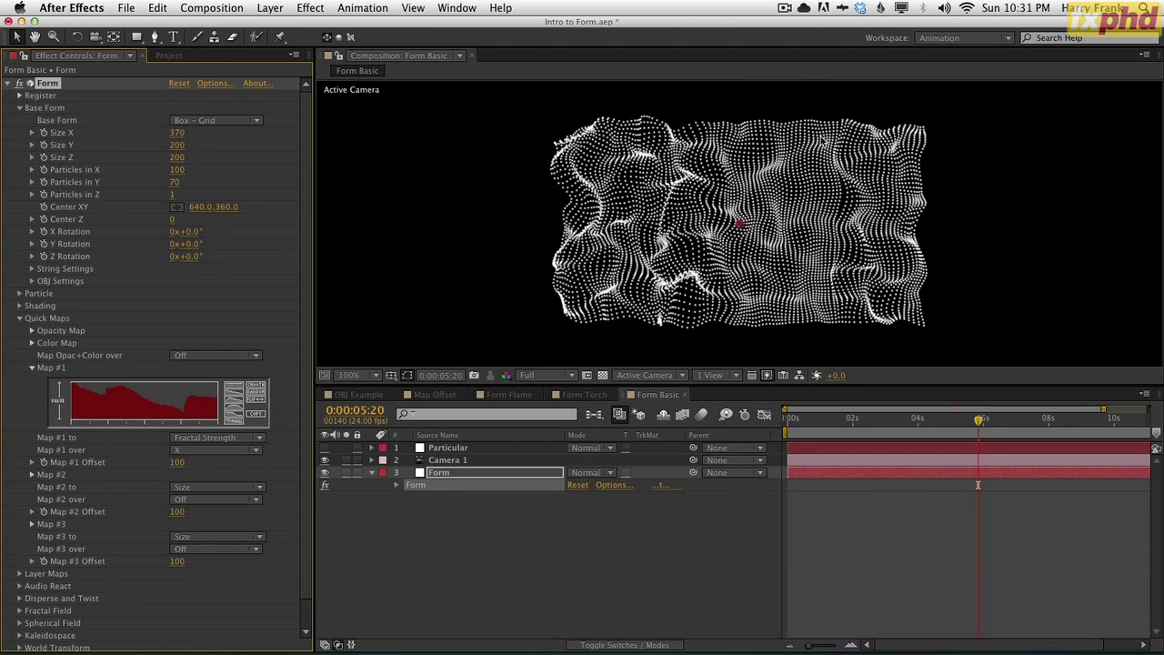
Replace Map #1's curve with the falling linear ramp preset, flip it to a rising ramp, and preview the displacement.
click(235, 396)
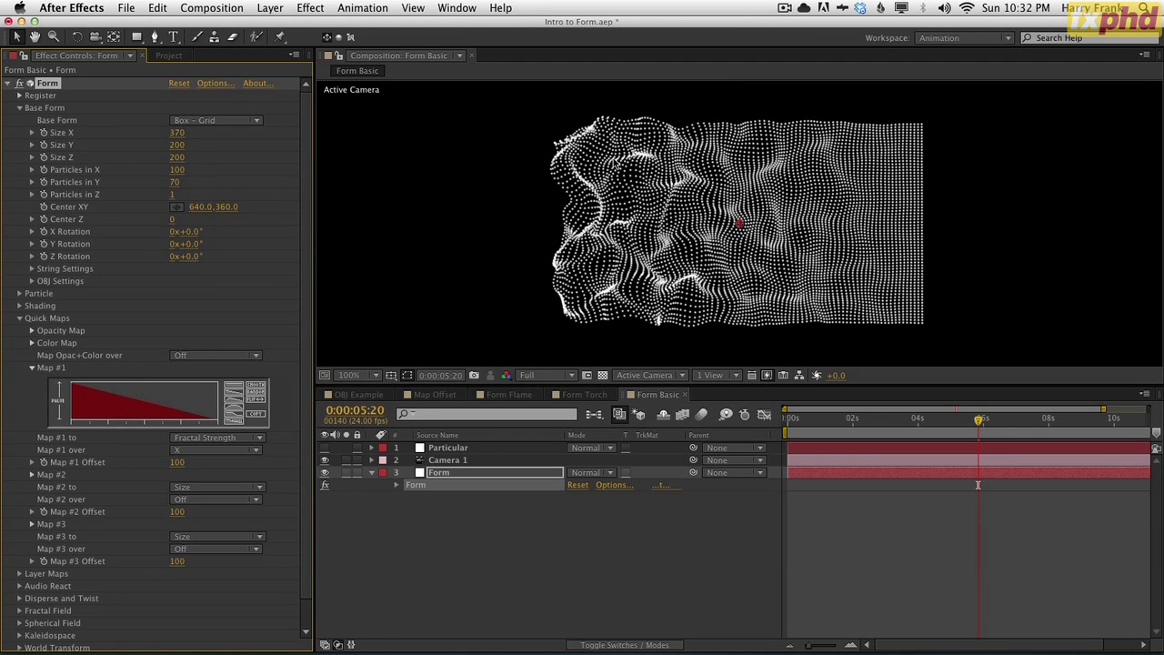
click(251, 402)
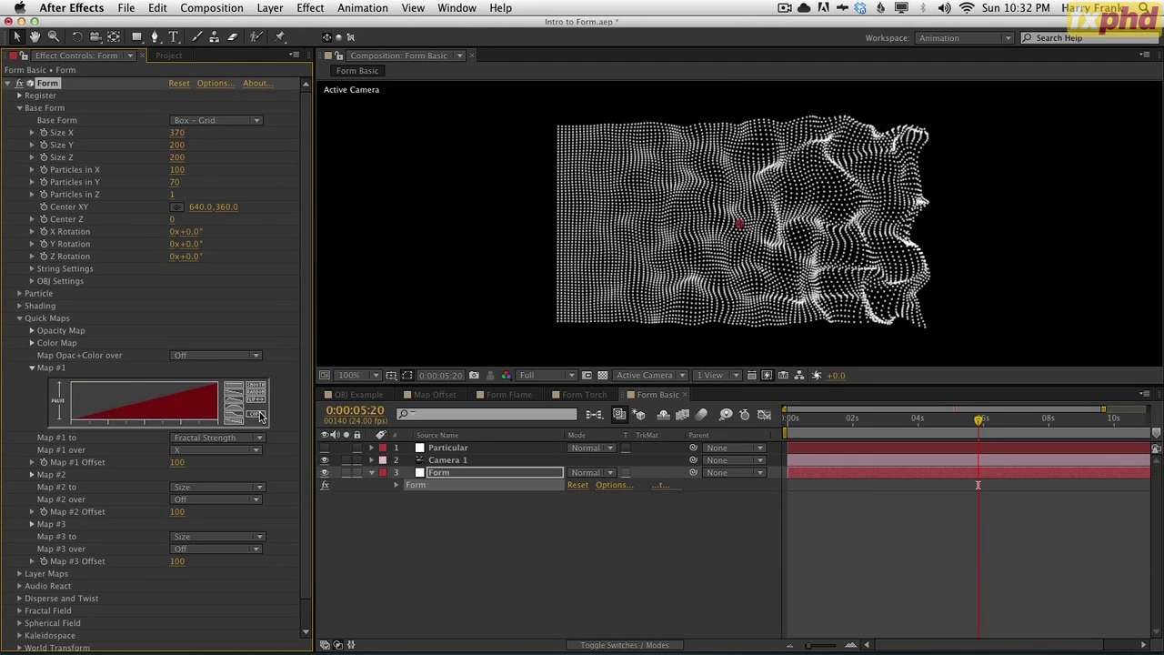
key(space)
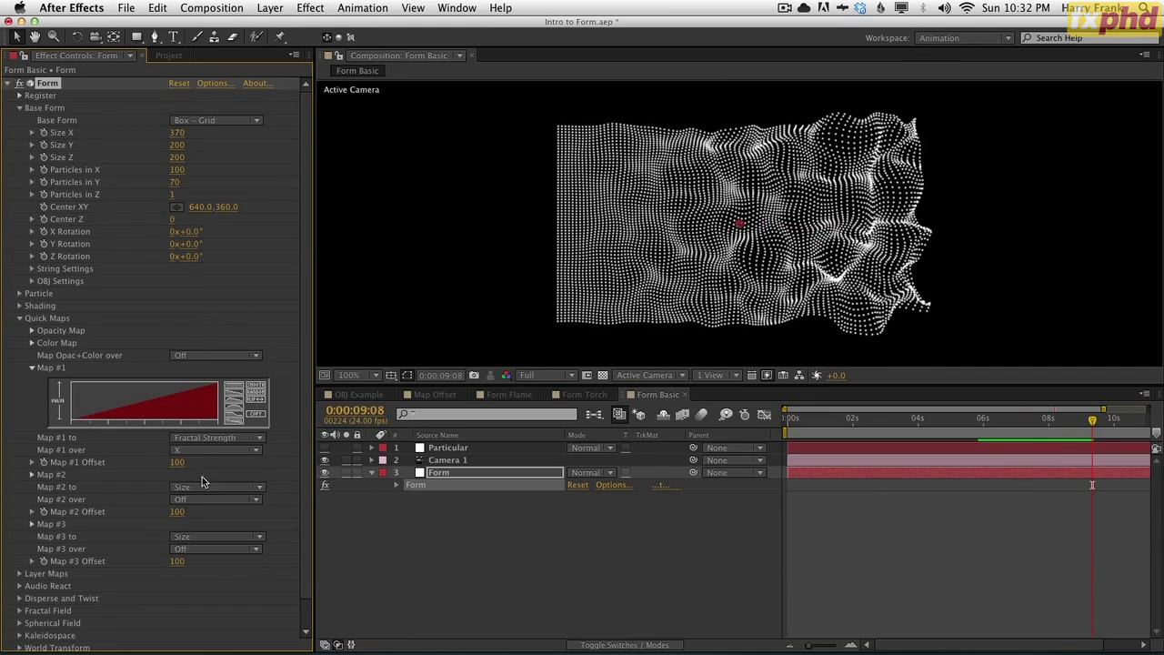
Shorten the work area to end at about 4 seconds and preview the displaced grid within it.
click(917, 421)
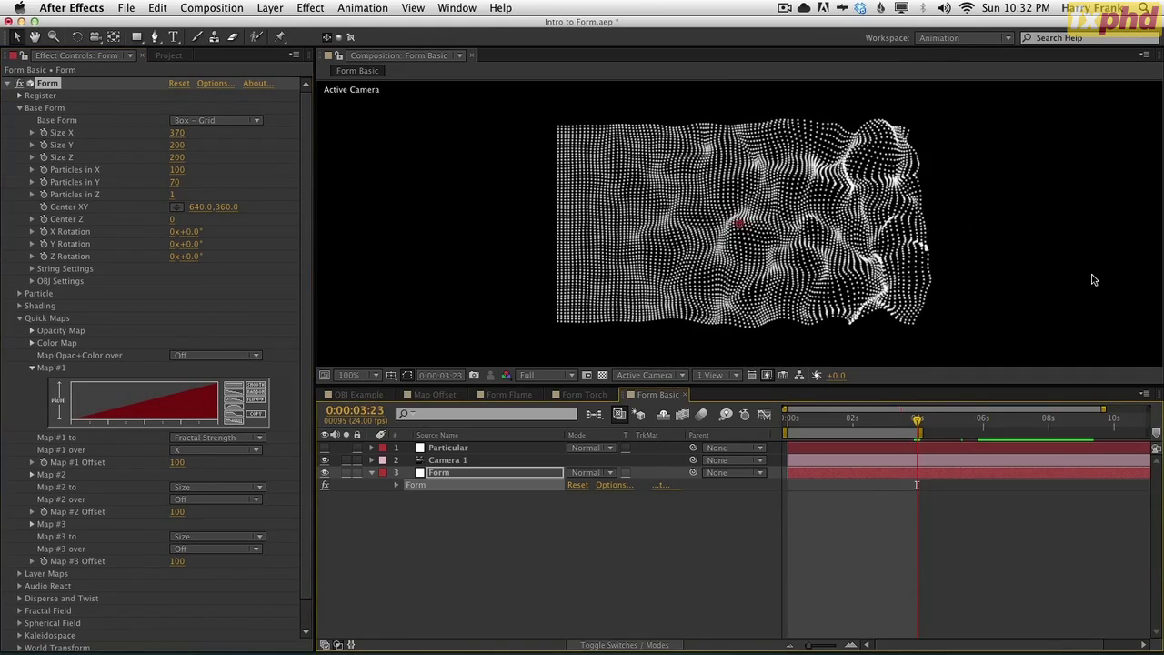
key(space)
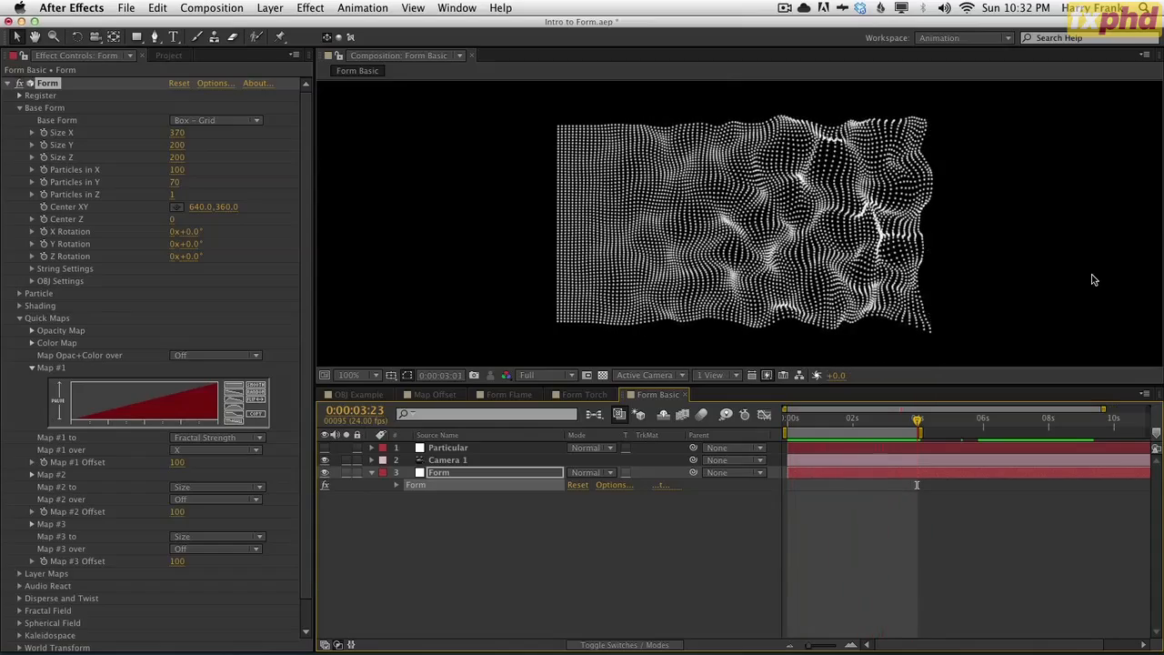
key(space)
Collapse the Quick Maps settings and expand the Fractal Field settings again.
scroll(302, 540, down, 2)
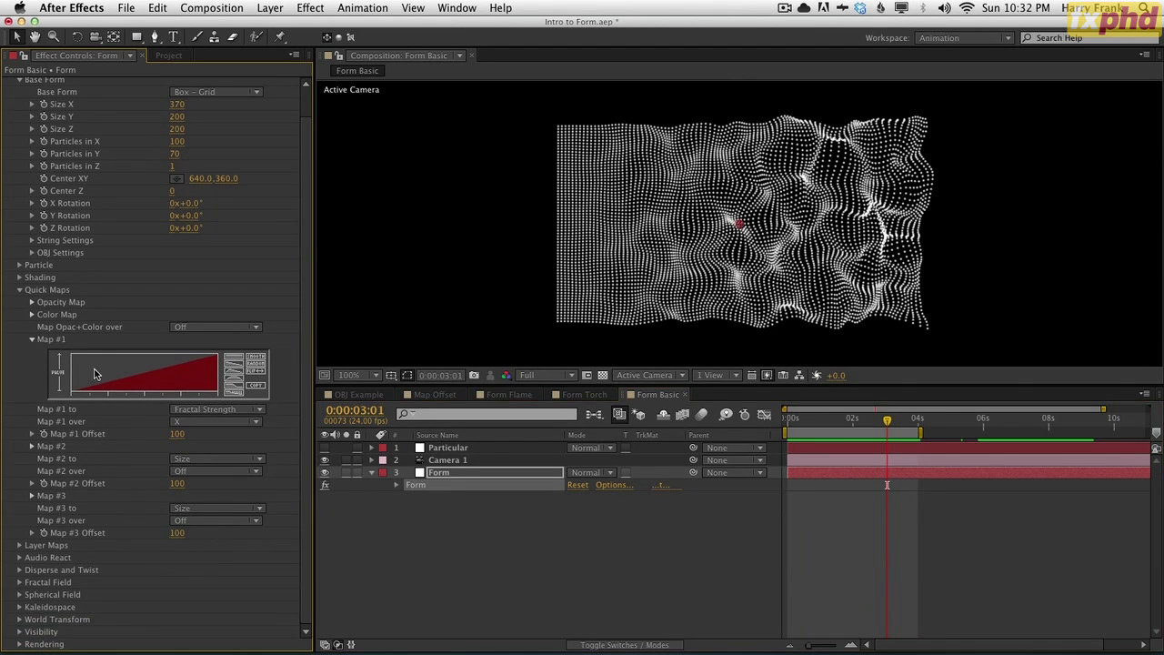
click(22, 289)
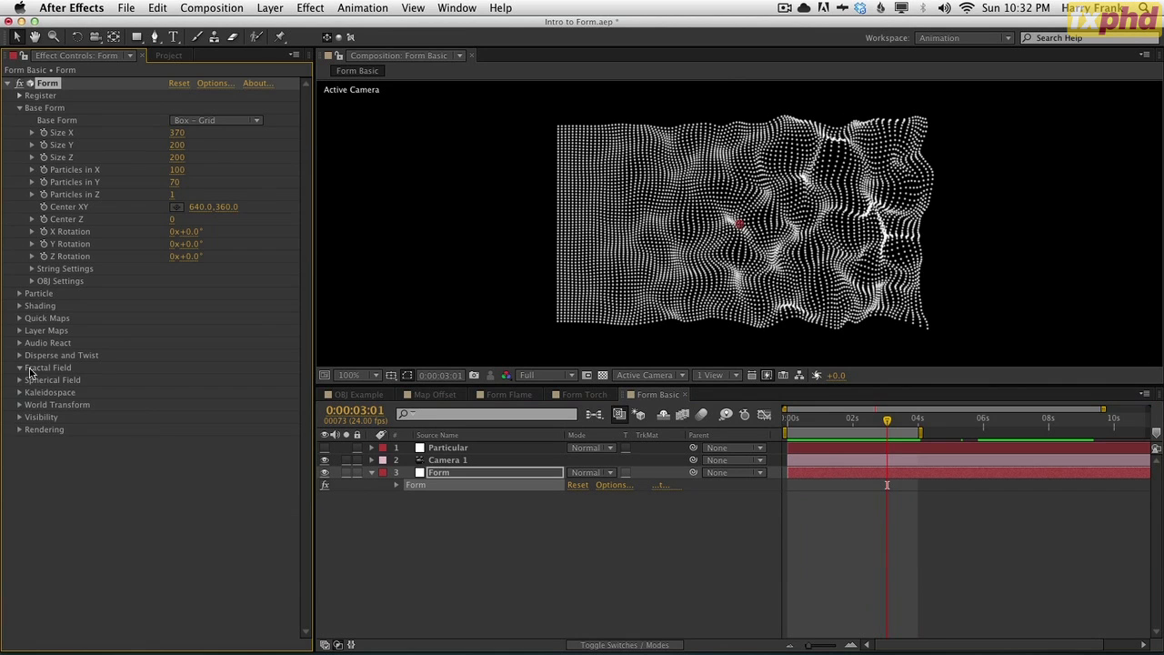
click(29, 368)
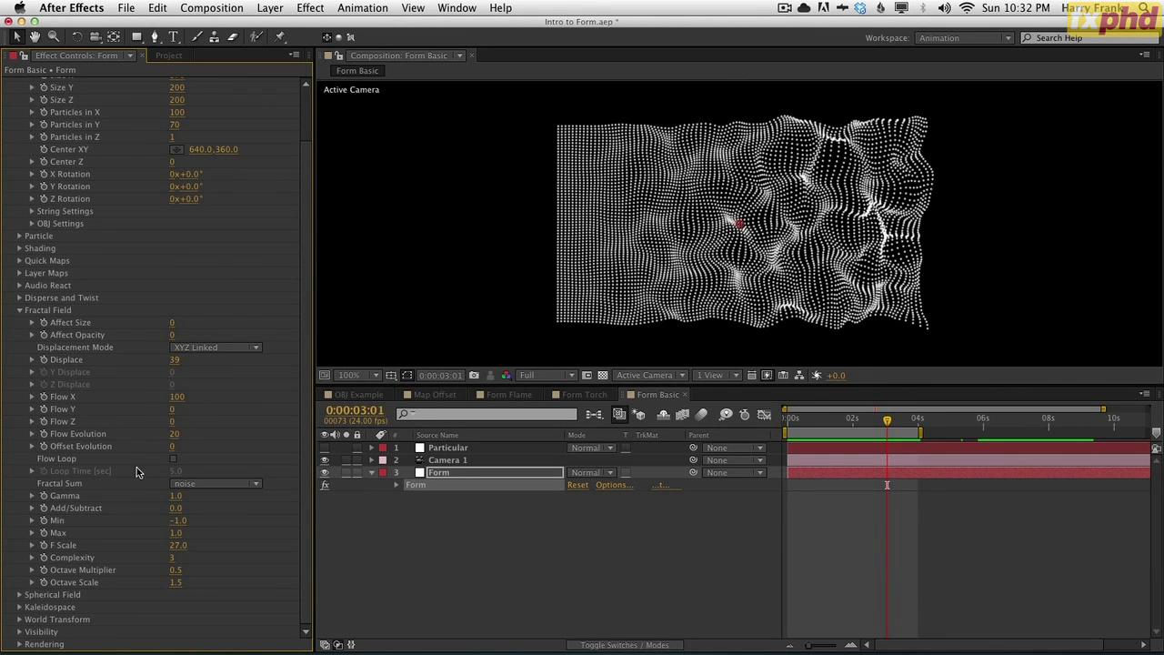
Set the Form Basic composition's duration to 5 seconds and scrub through the shortened timeline.
drag(916, 432, 980, 433)
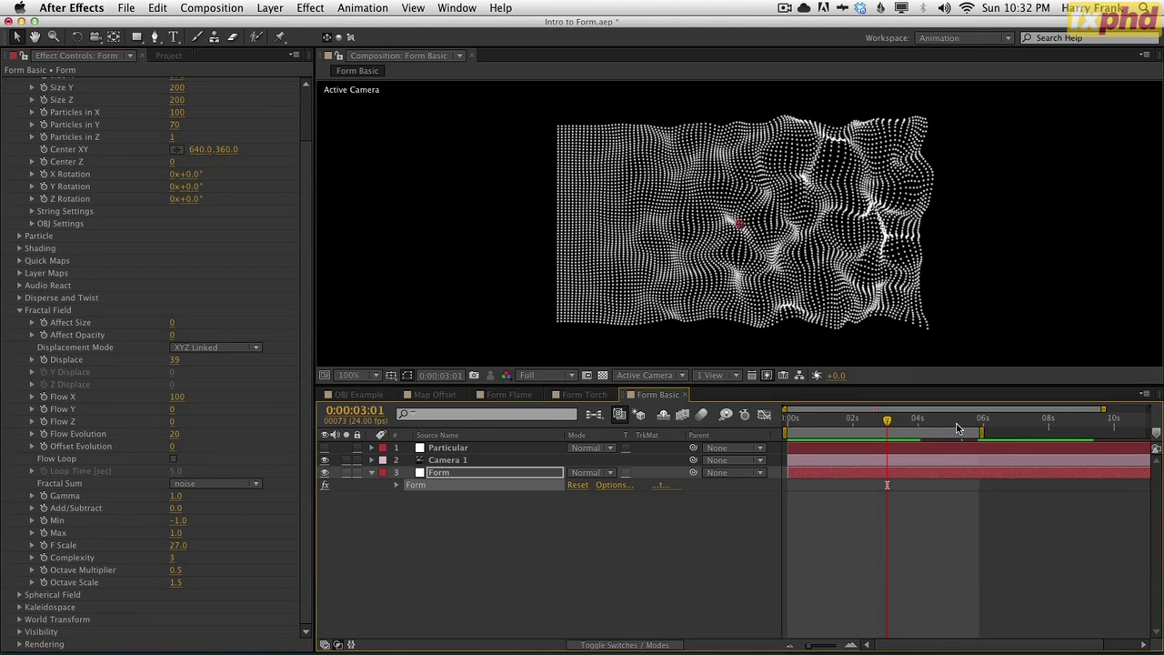
drag(887, 421, 950, 425)
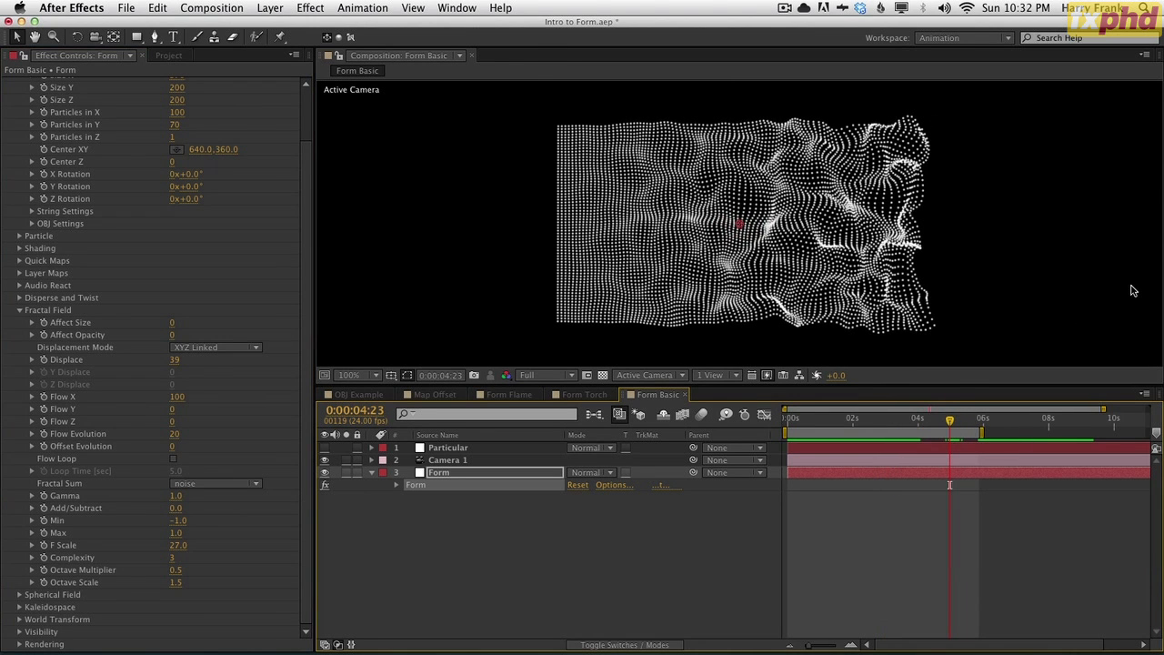
key(super+k)
key(shift+Tab)
key(shift+Tab)
key(shift+Tab)
key(shift+Tab)
text(5.)
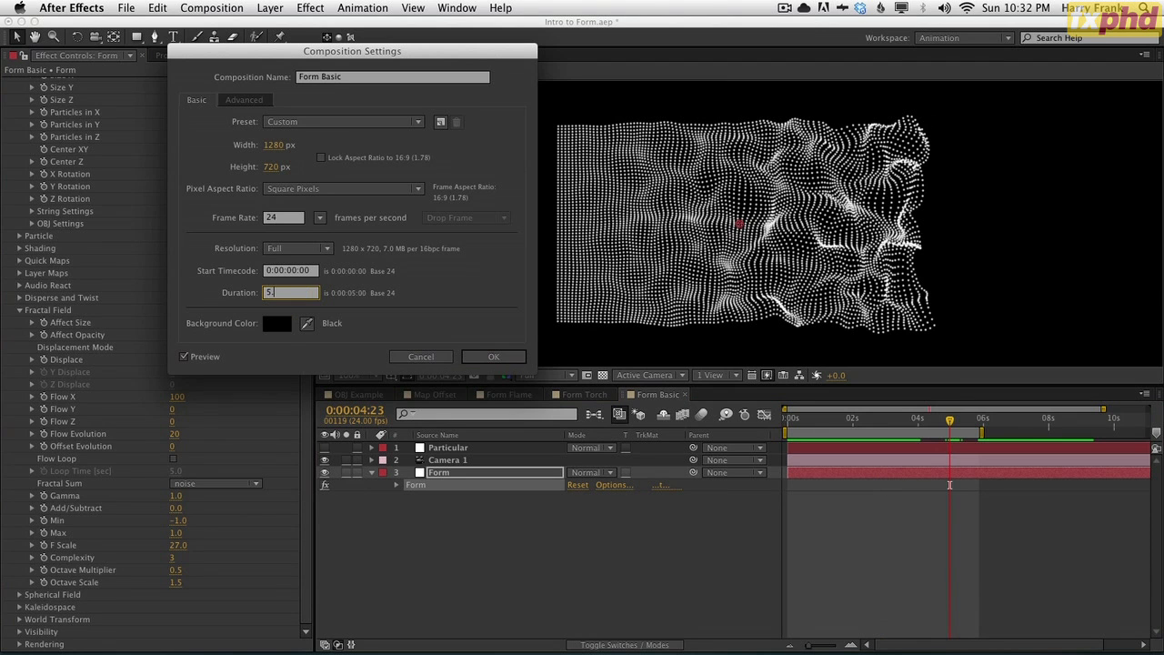
key(Return)
drag(947, 426, 972, 424)
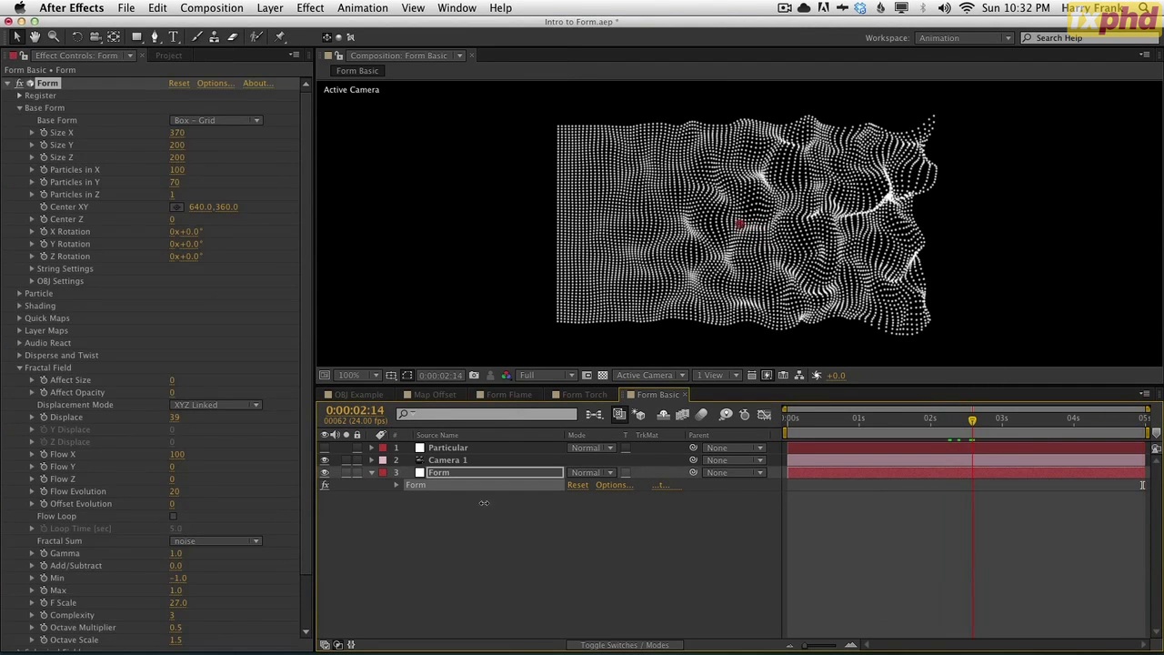
Enable Flow Loop in the Fractal Field with a loop time of 5.0 seconds and preview the looping displacement.
scroll(93, 459, down, 3)
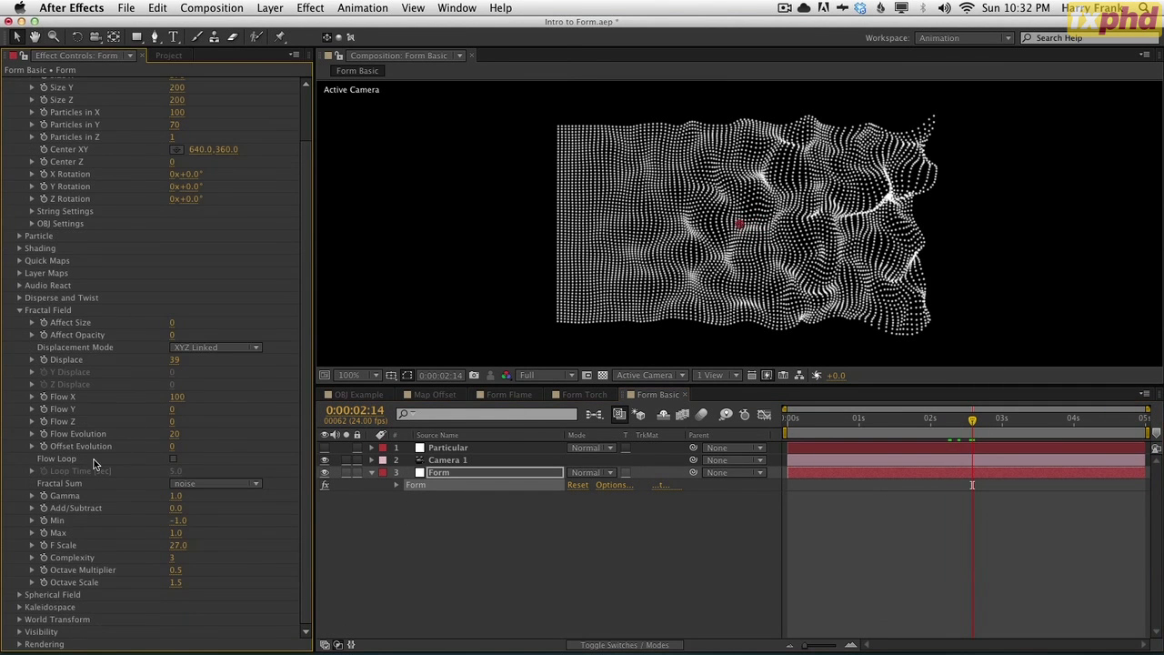
click(174, 459)
key(space)
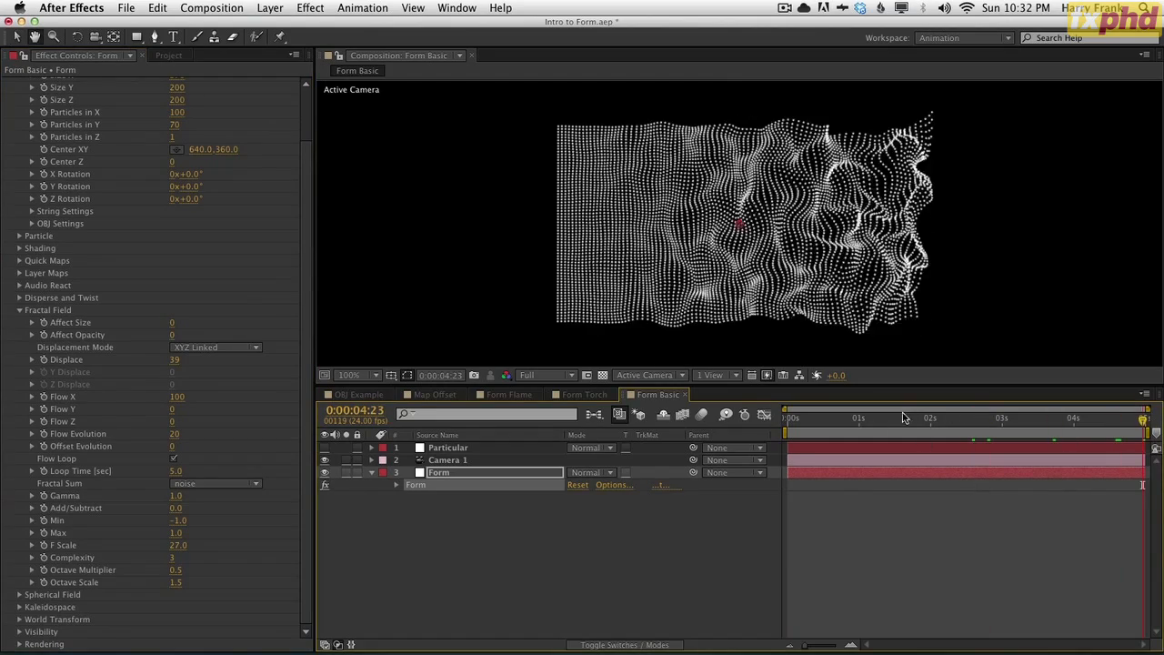
drag(830, 427, 1117, 440)
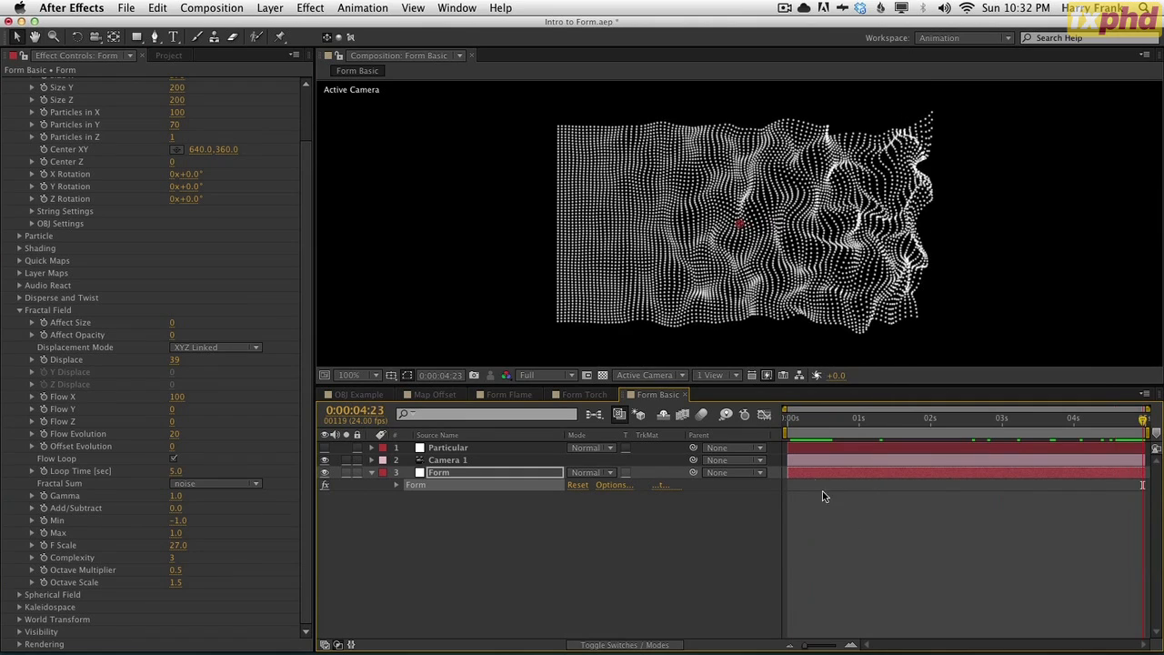
key(space)
key(space)
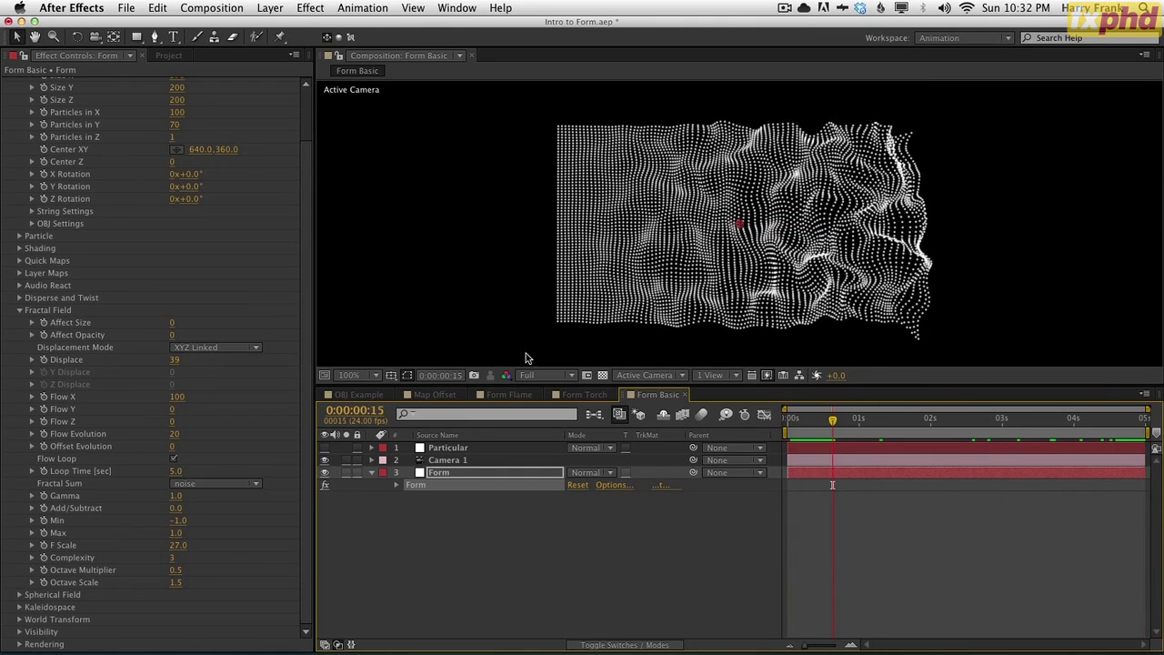
click(432, 533)
mouse_move(831, 419)
mouse_down()
mouse_move(804, 420)
mouse_move(851, 418)
mouse_up()
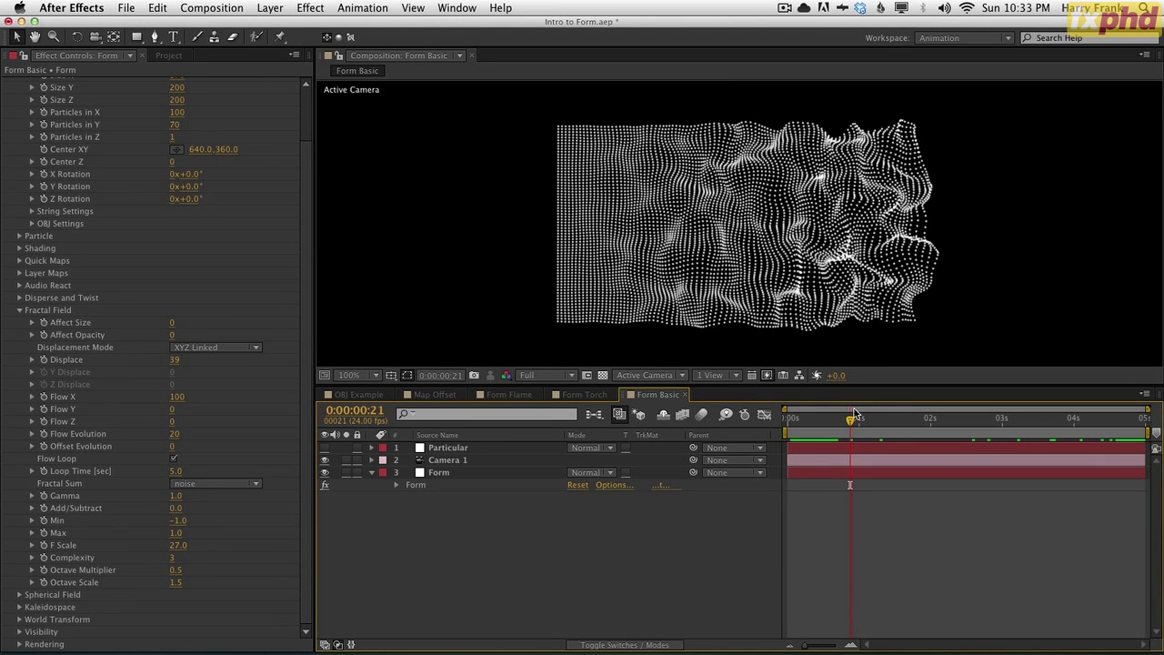
drag(854, 414, 826, 417)
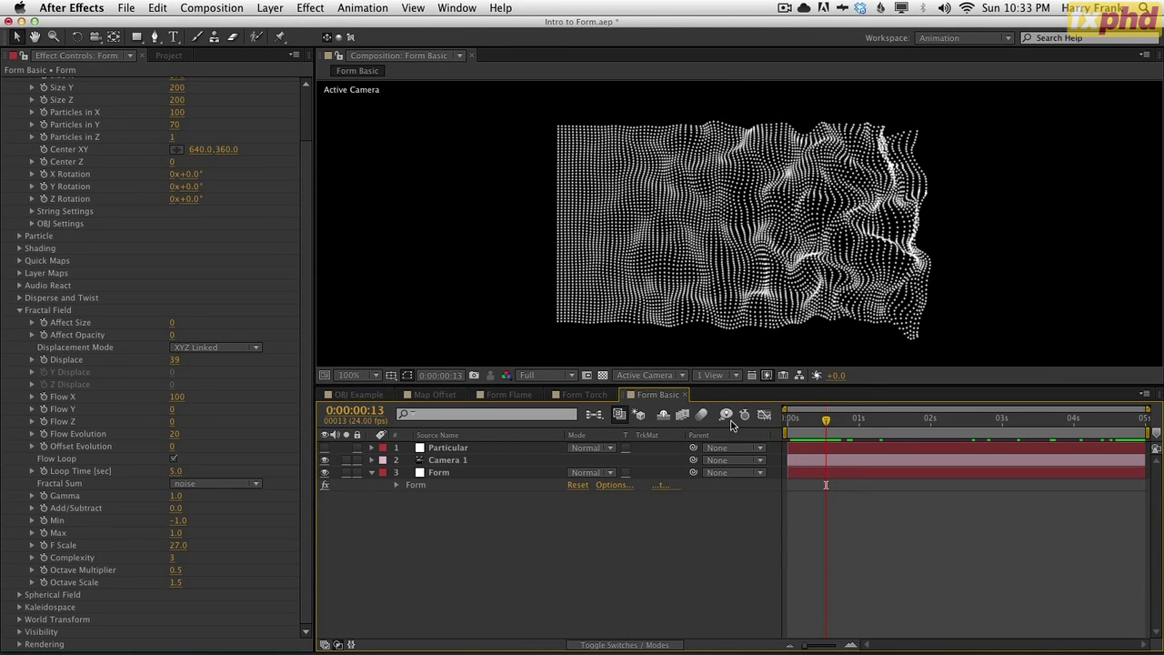
drag(812, 422, 841, 427)
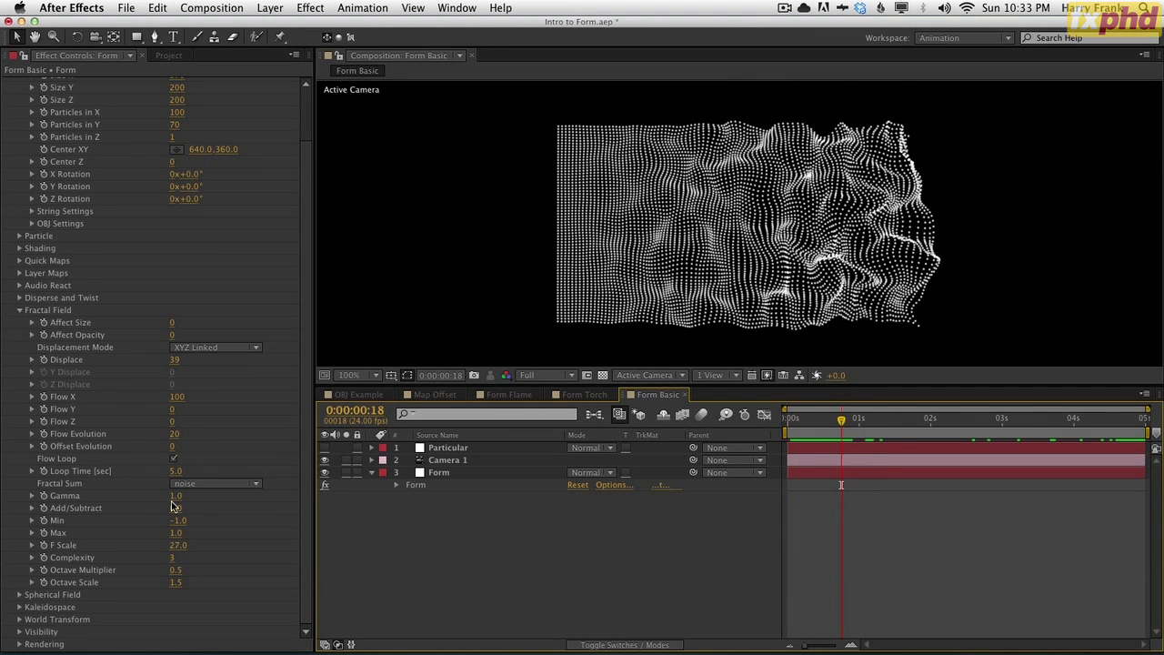
Try a different Gamma value for the Fractal Field and undo the change.
drag(182, 496, 146, 505)
key(super+z)
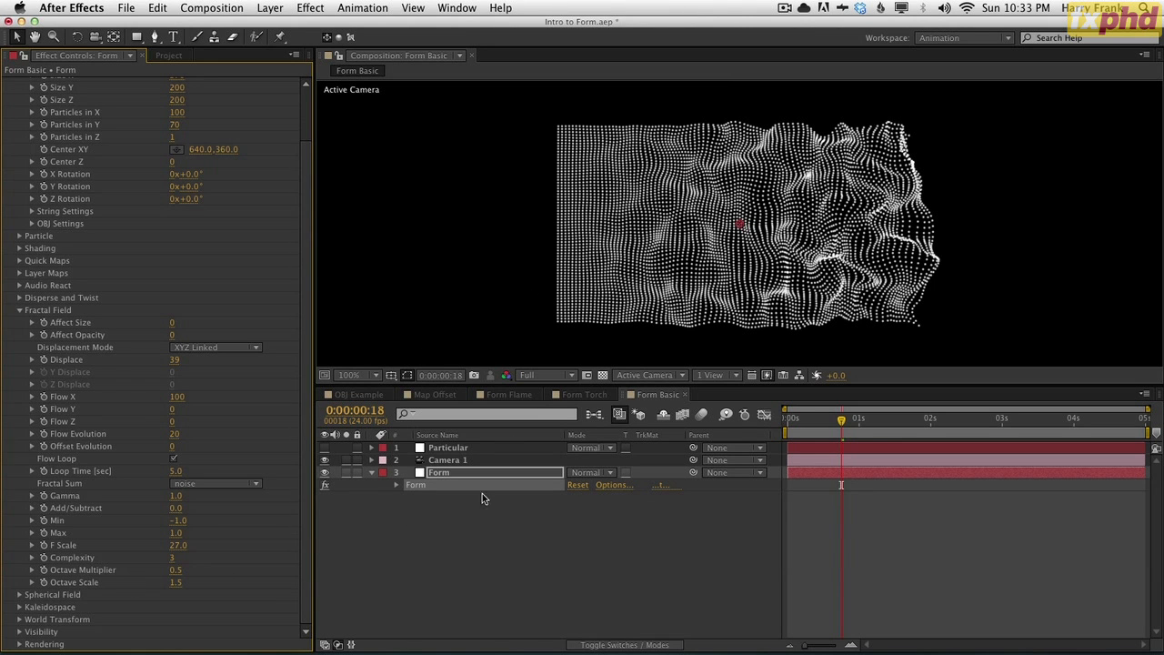
Set the Fractal Field's F Scale to 22 and preview the displaced grid from the first frame.
drag(183, 545, 183, 543)
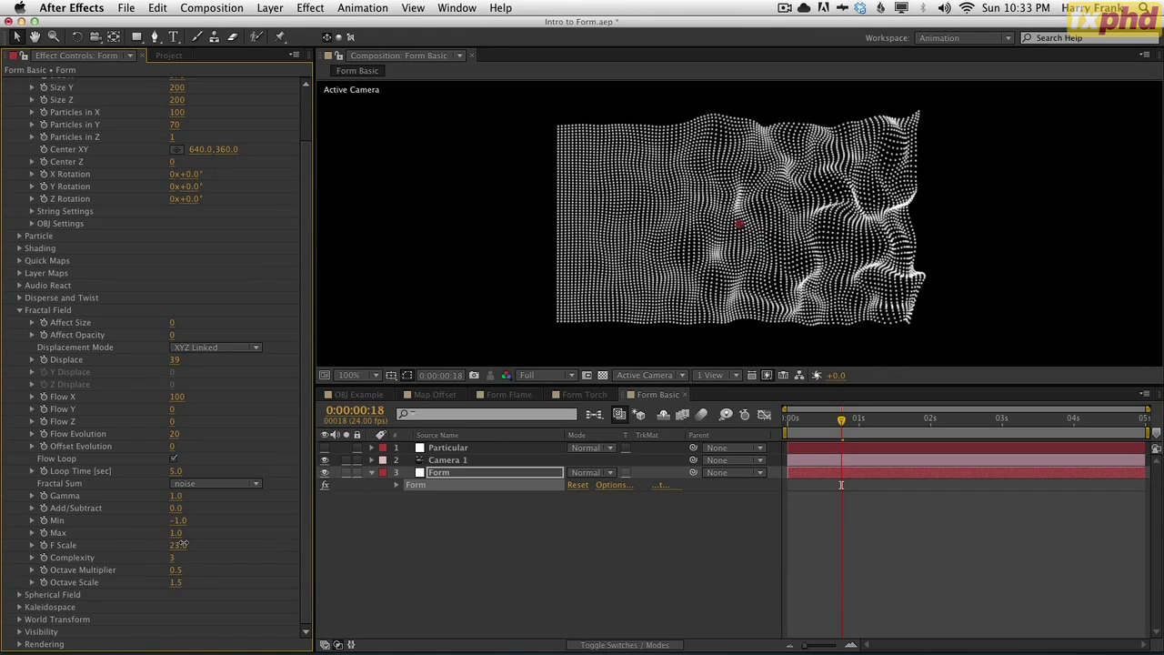
click(326, 563)
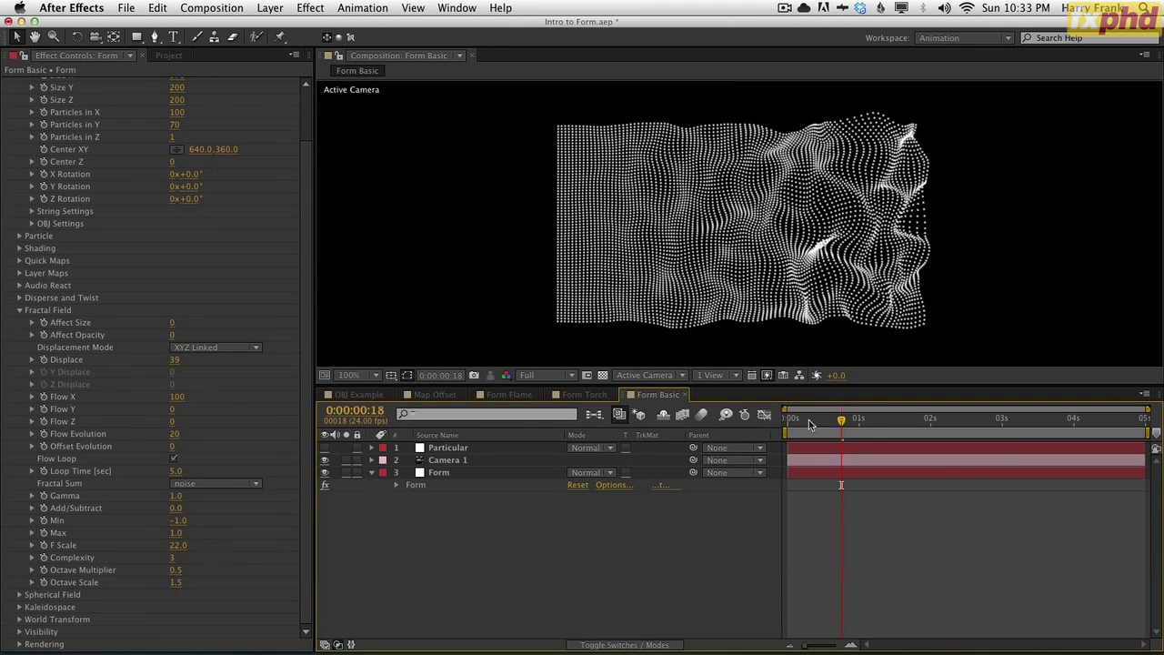
drag(808, 419, 853, 419)
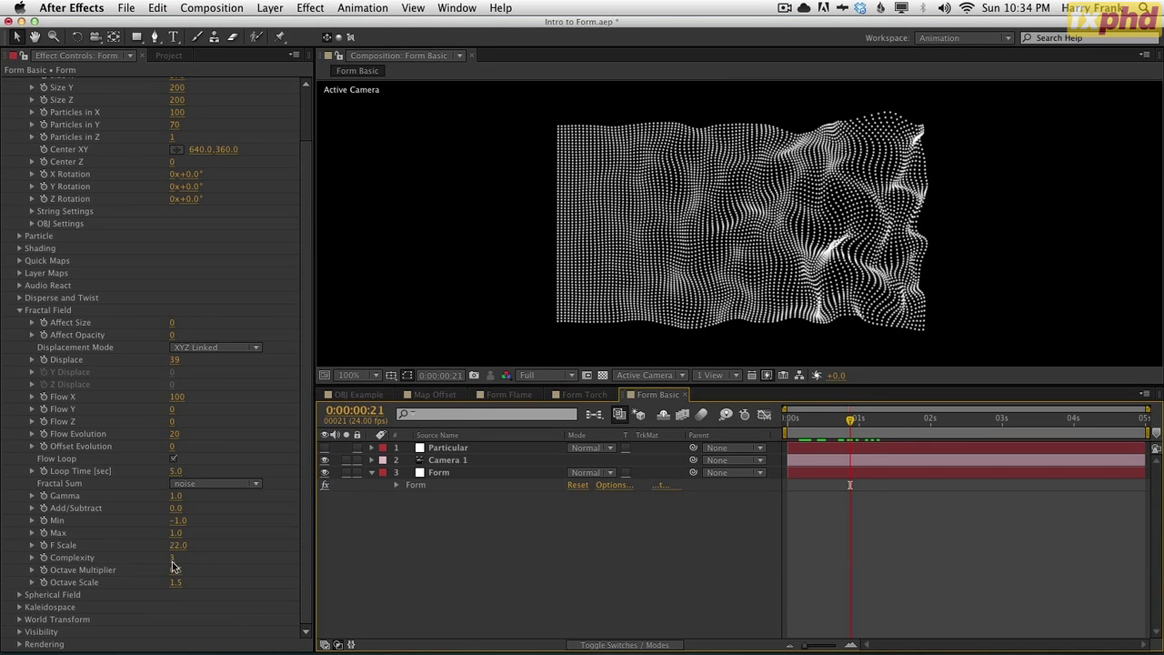
drag(808, 432, 904, 436)
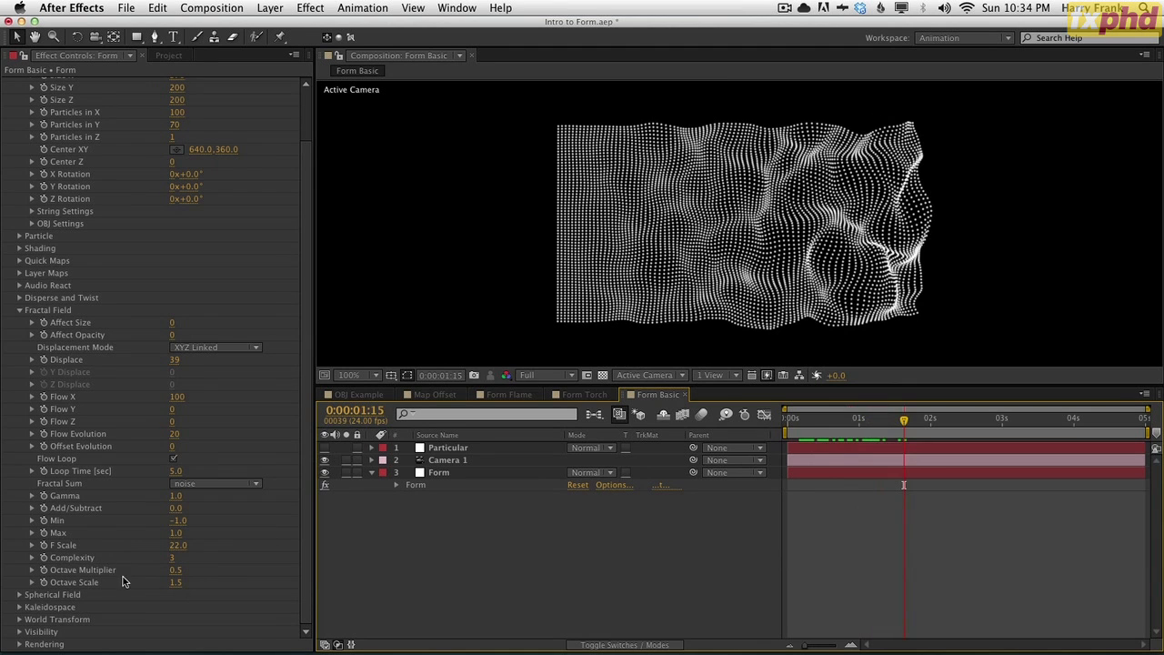
mouse_move(489, 636)
mouse_move(801, 419)
mouse_down()
mouse_move(864, 429)
mouse_move(787, 431)
mouse_up()
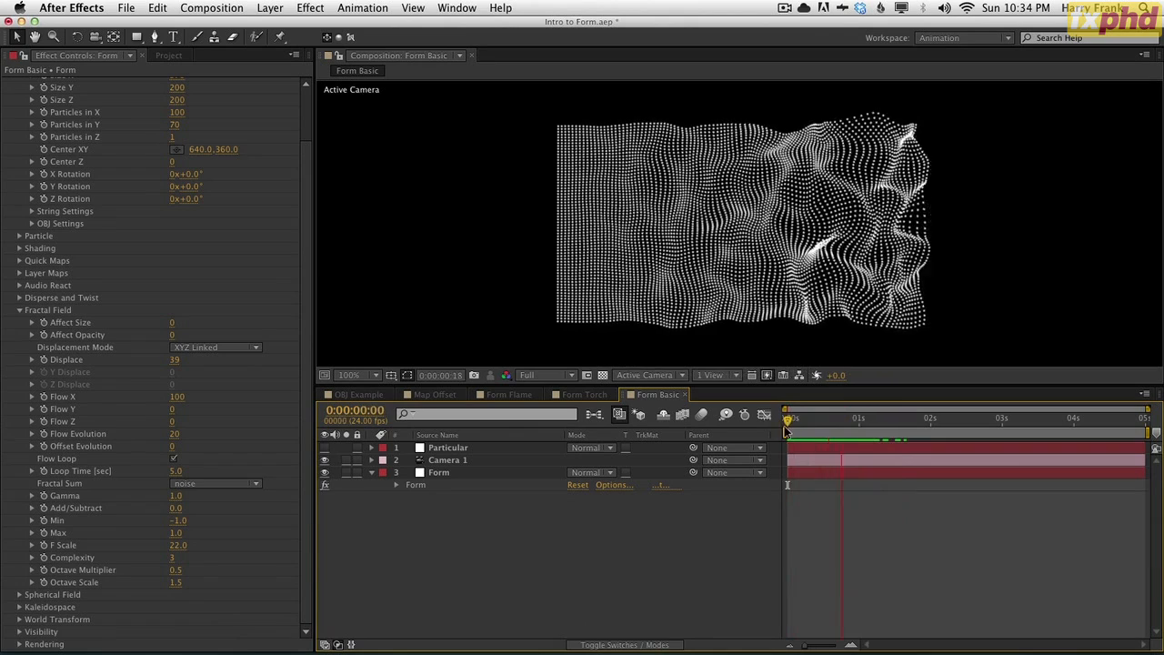
key(space)
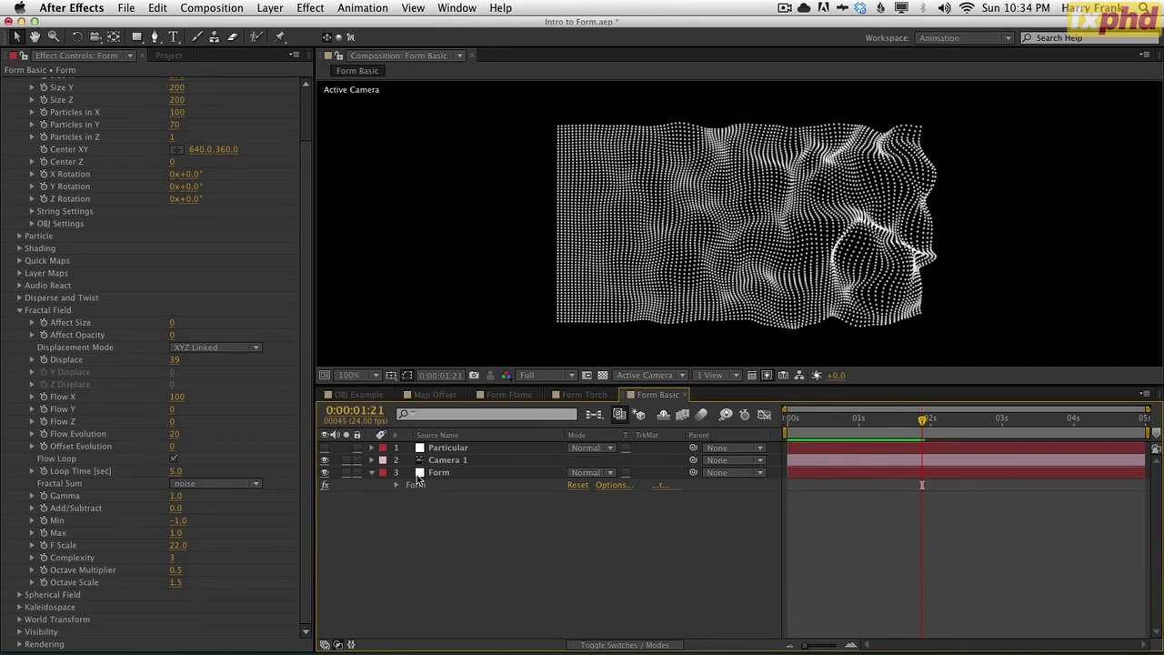
Create a new 370 x 200 px composition named Flag Map, matching the Form grid's Size X and Size Y.
drag(307, 153, 307, 67)
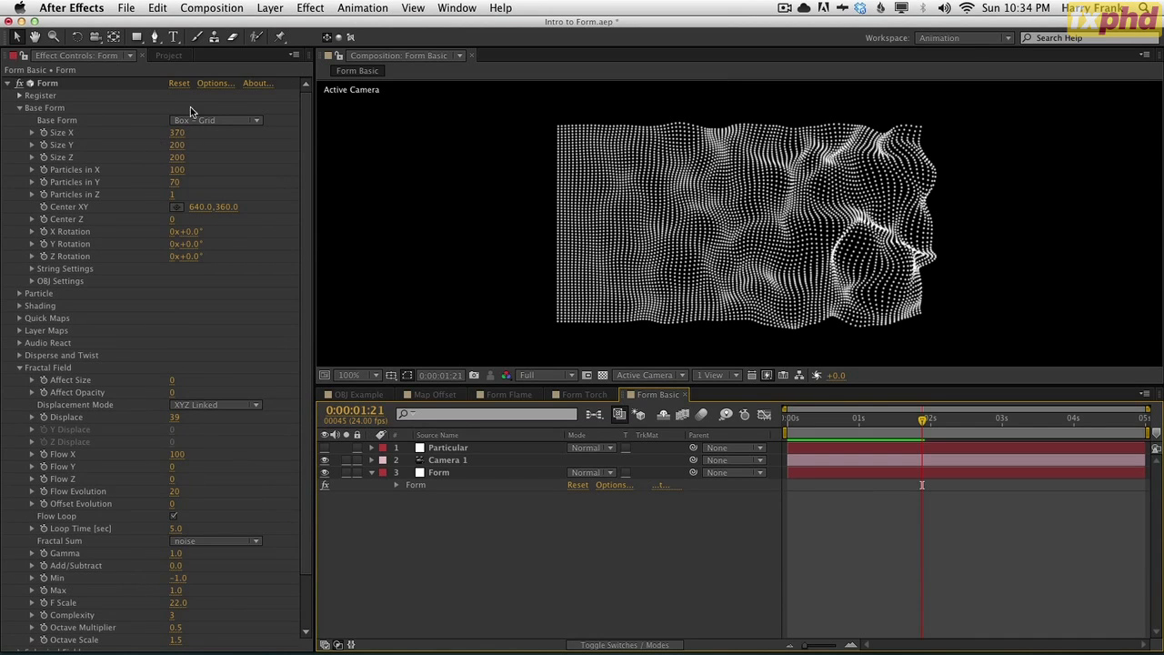
key(super+k)
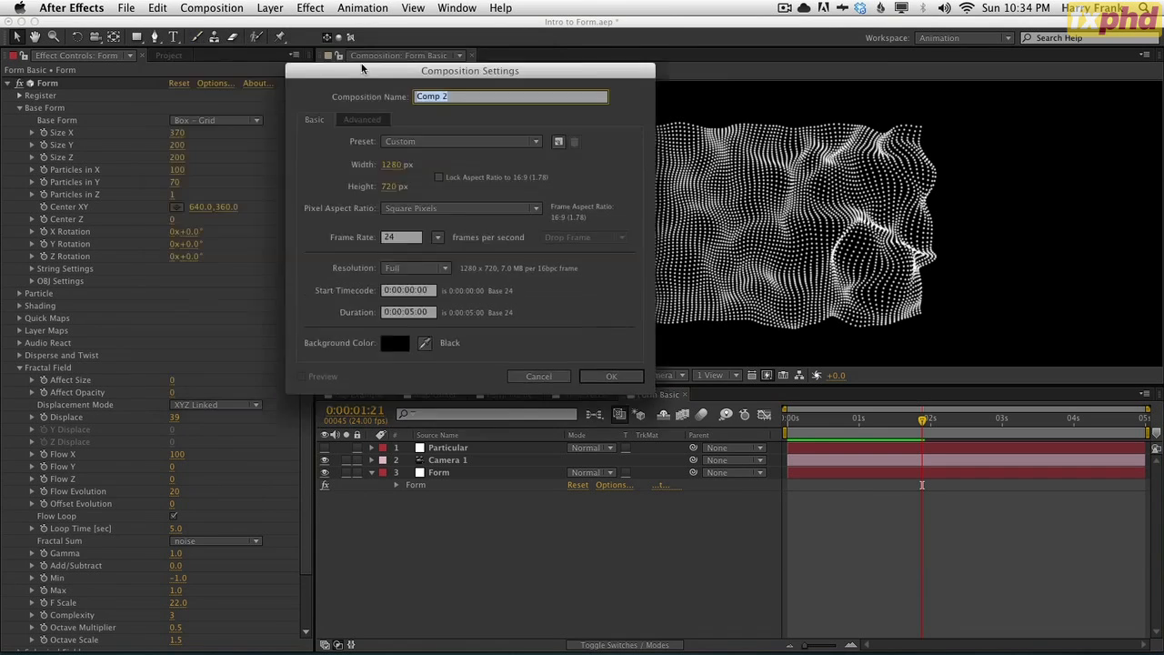
click(492, 198)
text(370)
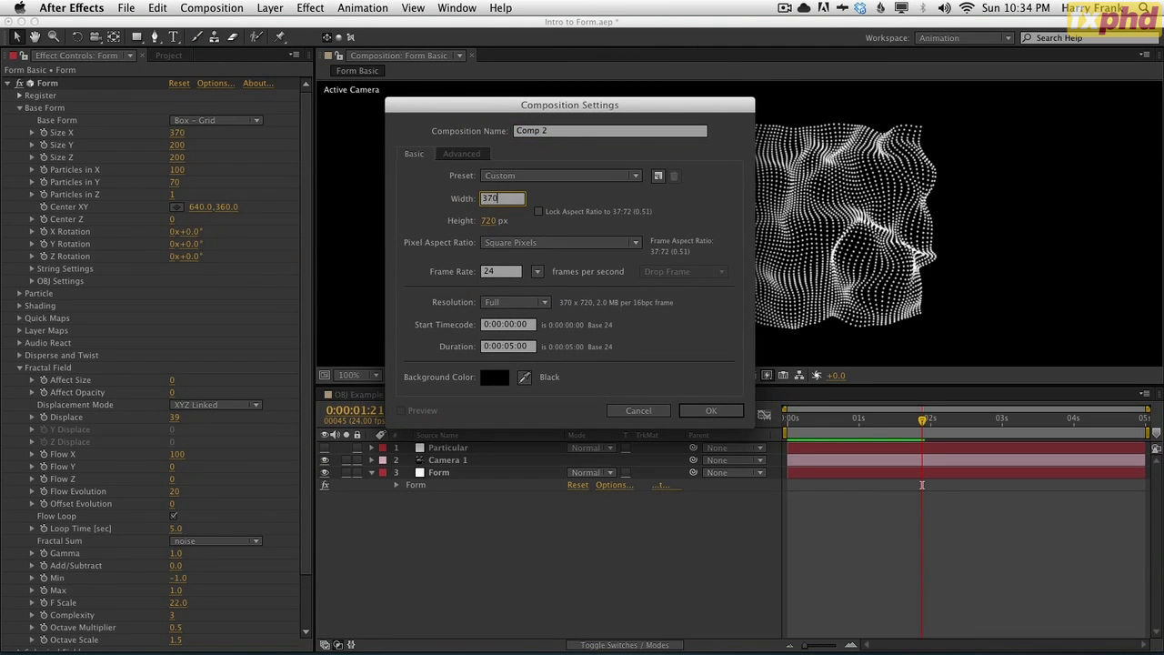
key(Tab)
text(200)
key(shift+Tab)
key(shift+Tab)
key(shift+Tab)
key(shift+Tab)
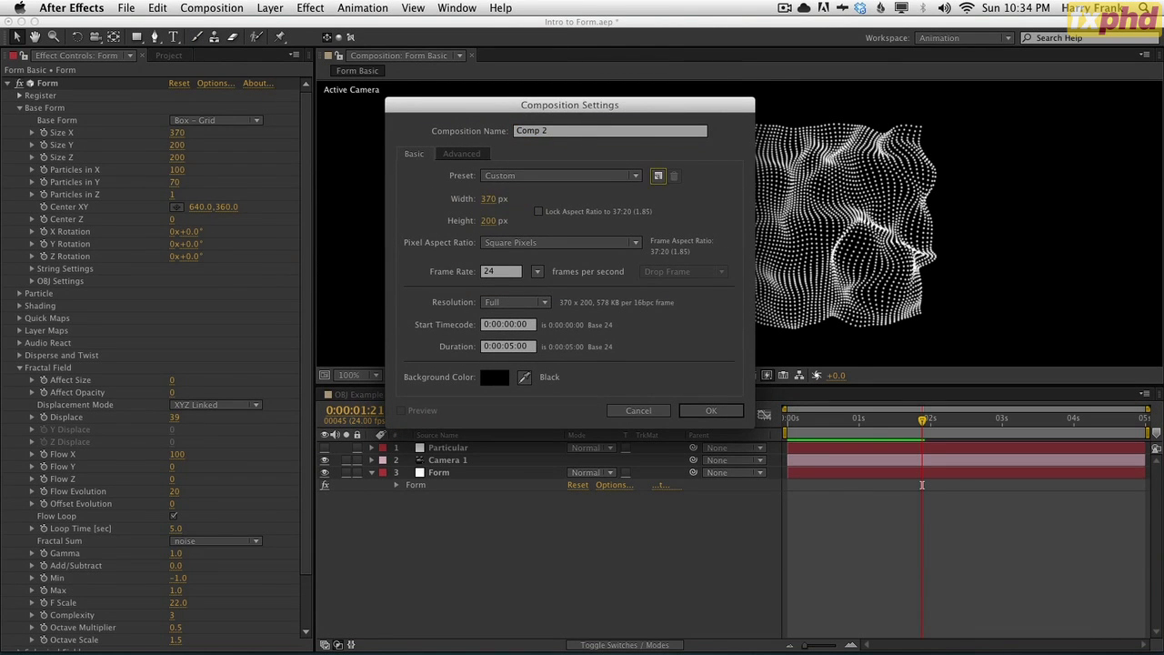
text(Flag Map)
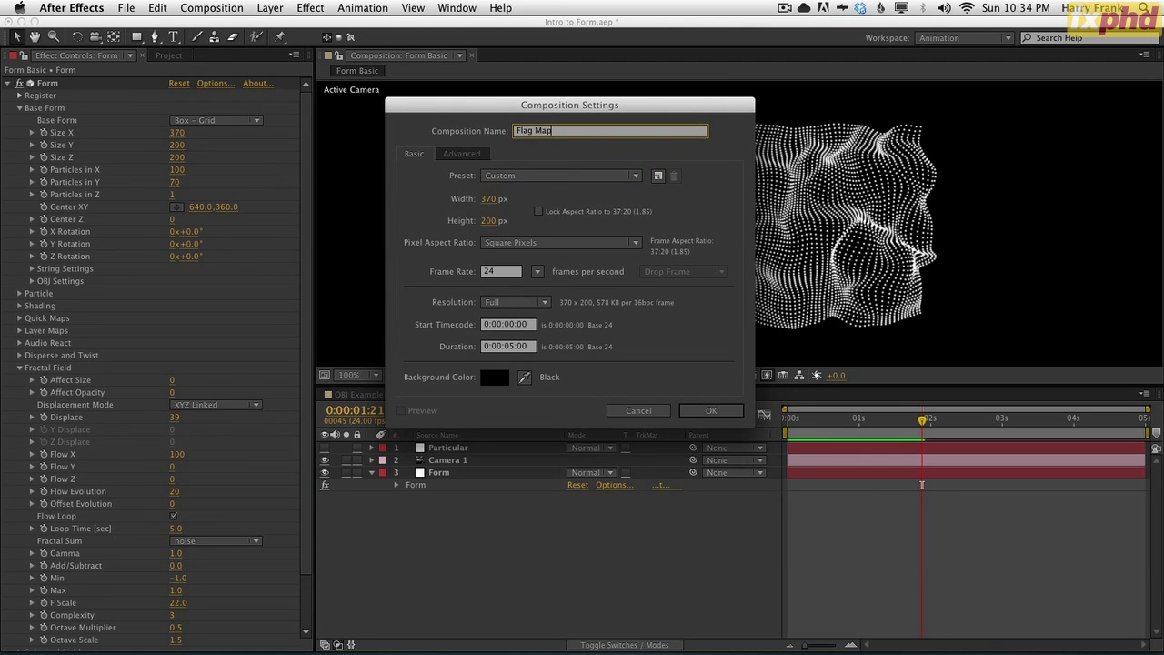
key(Return)
Add a composition-sized white solid to Flag Map and apply the Checkerboard effect to it.
key(super+y)
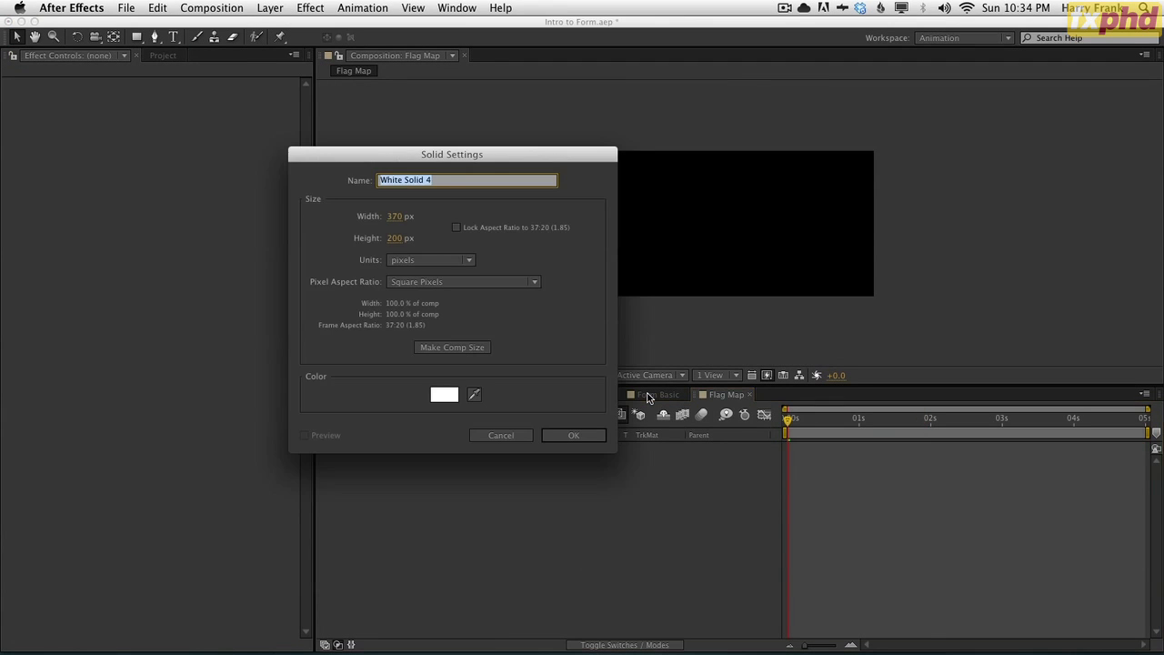
key(Return)
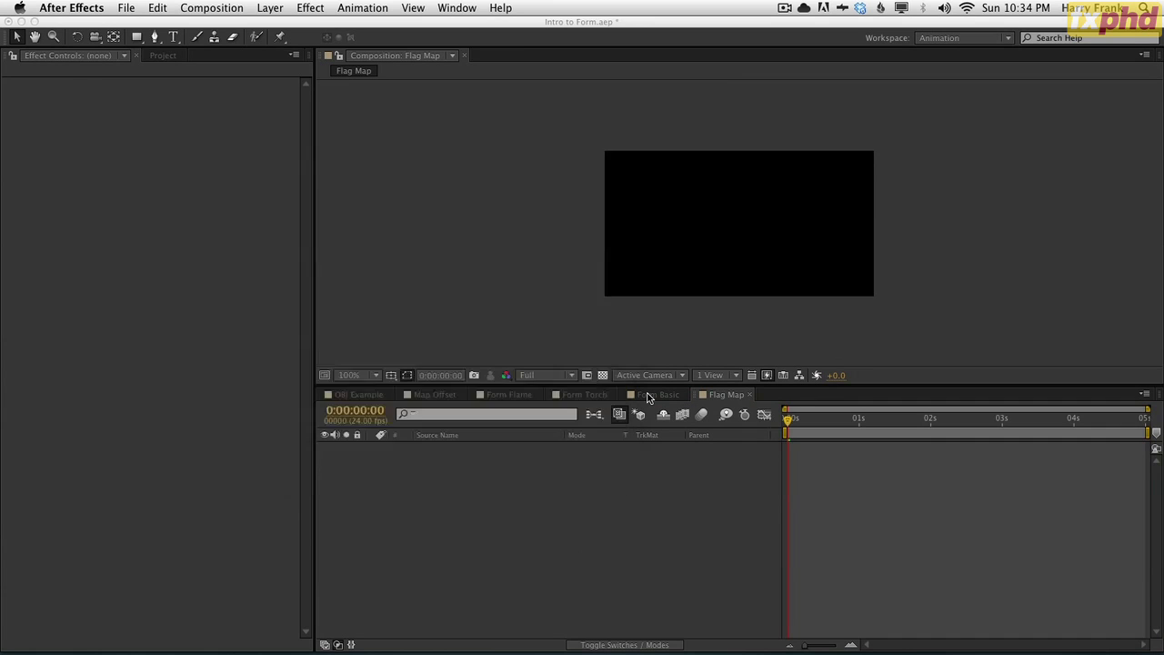
click(310, 7)
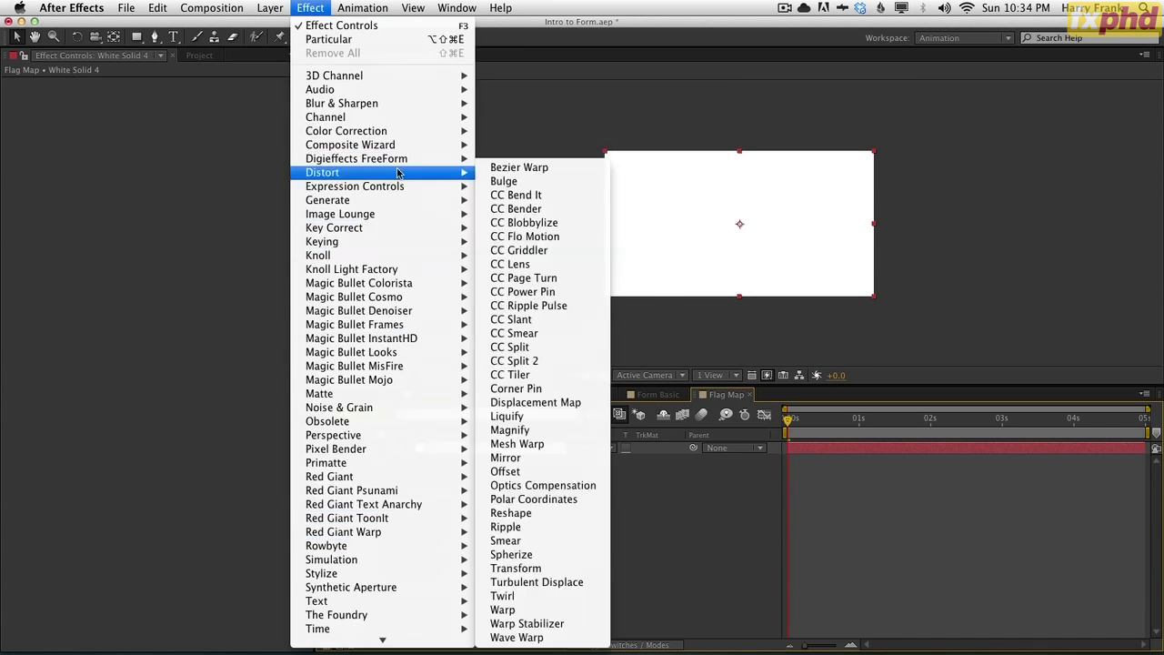
mouse_move(349, 200)
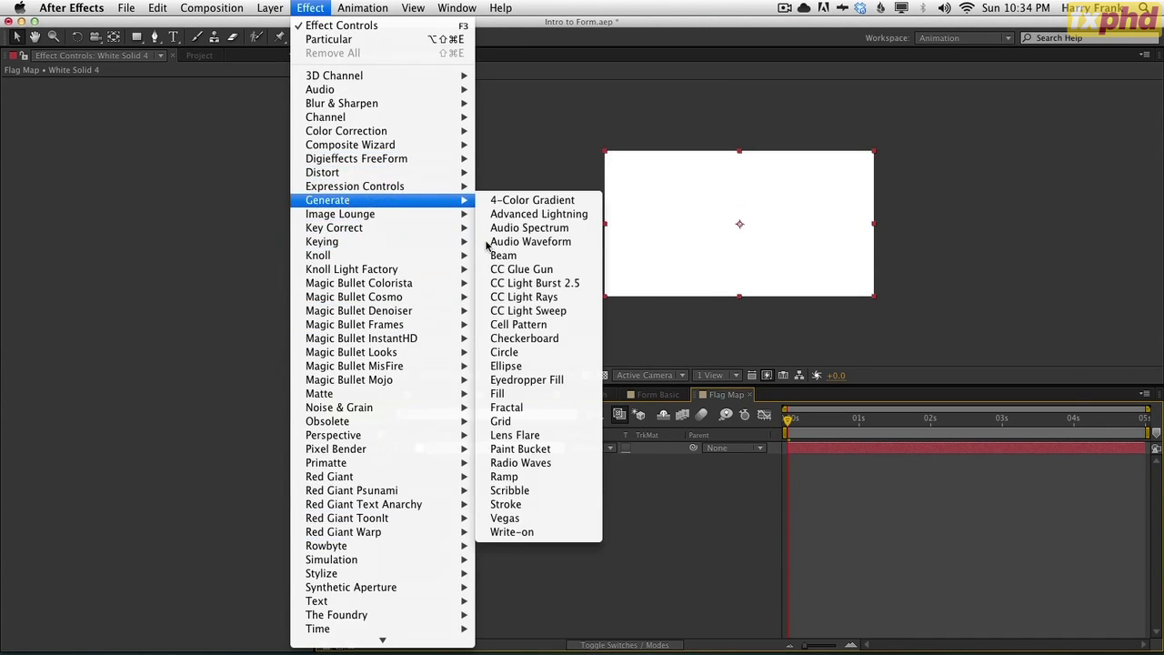
click(524, 338)
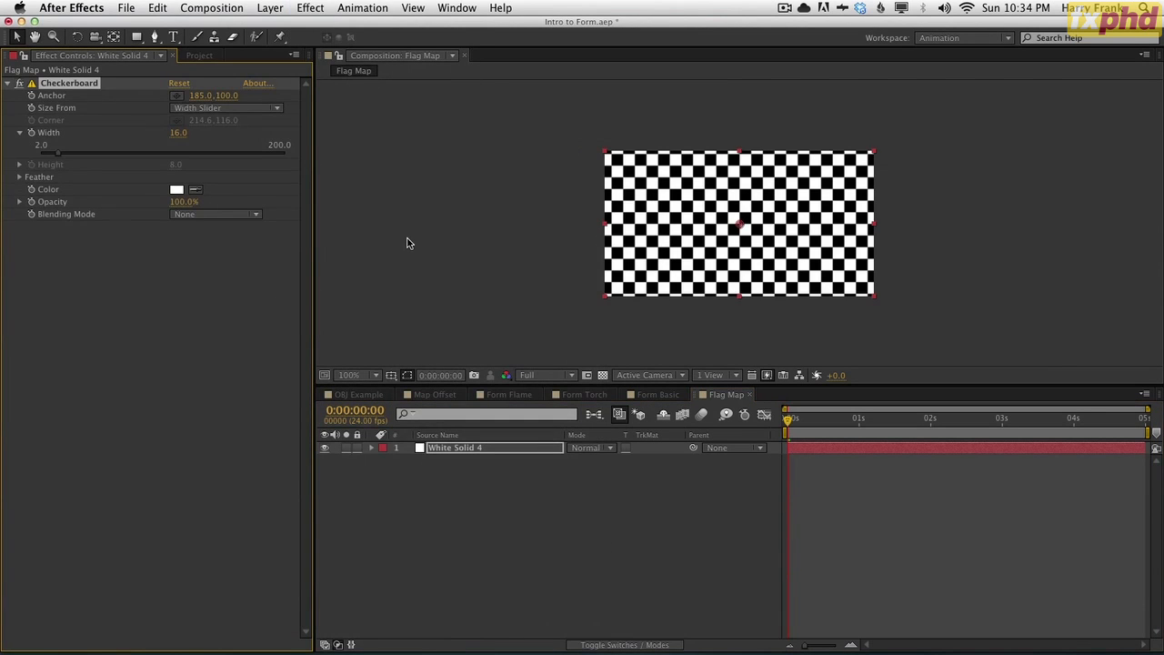
Anchor the checkerboard at the solid's upper-left corner, about -2, 0, and set its Width to 38.9.
click(176, 96)
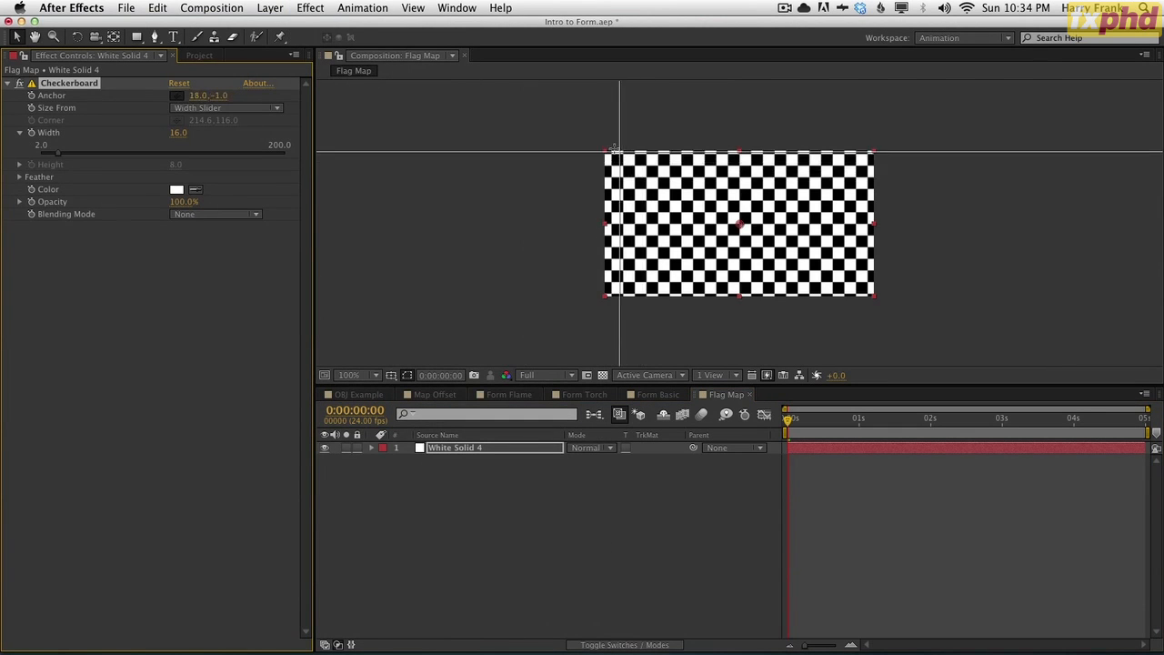
click(603, 151)
drag(178, 133, 212, 144)
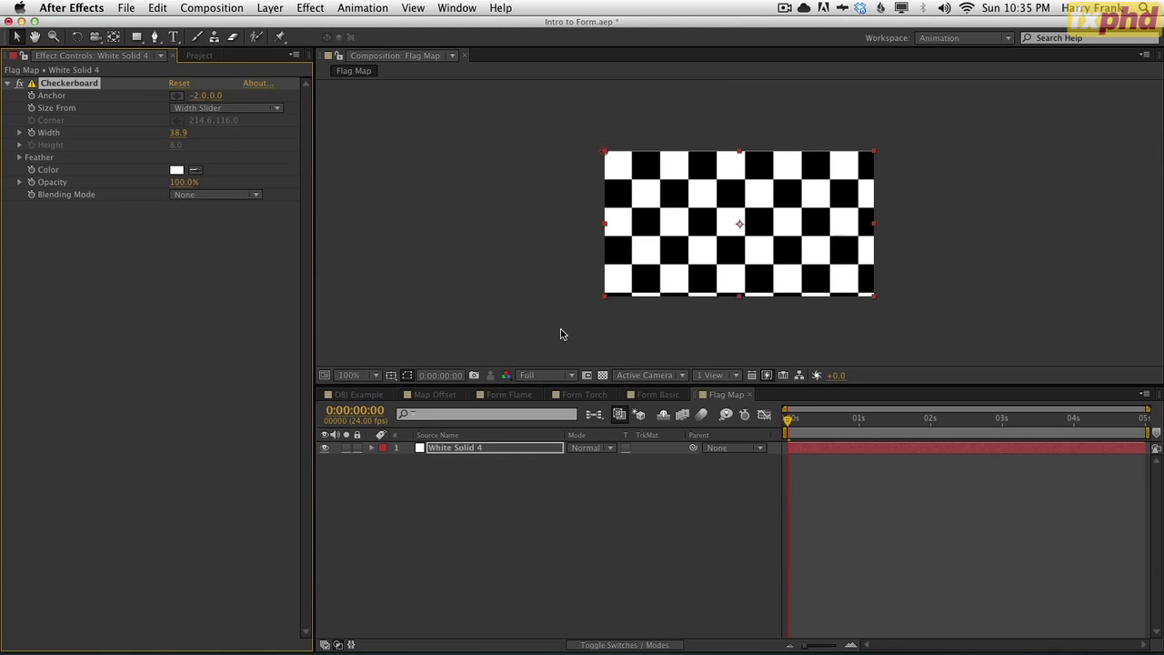
click(509, 567)
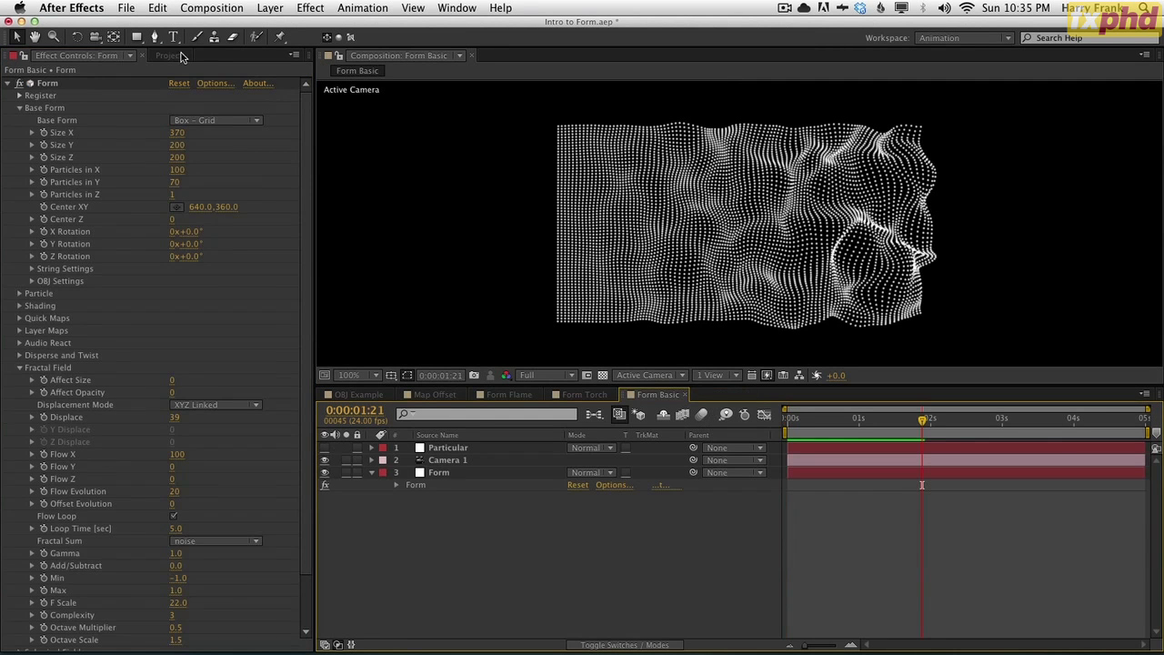
Add the Flag Map composition to Form Basic as the lowest layer, below Form.
click(169, 55)
click(69, 328)
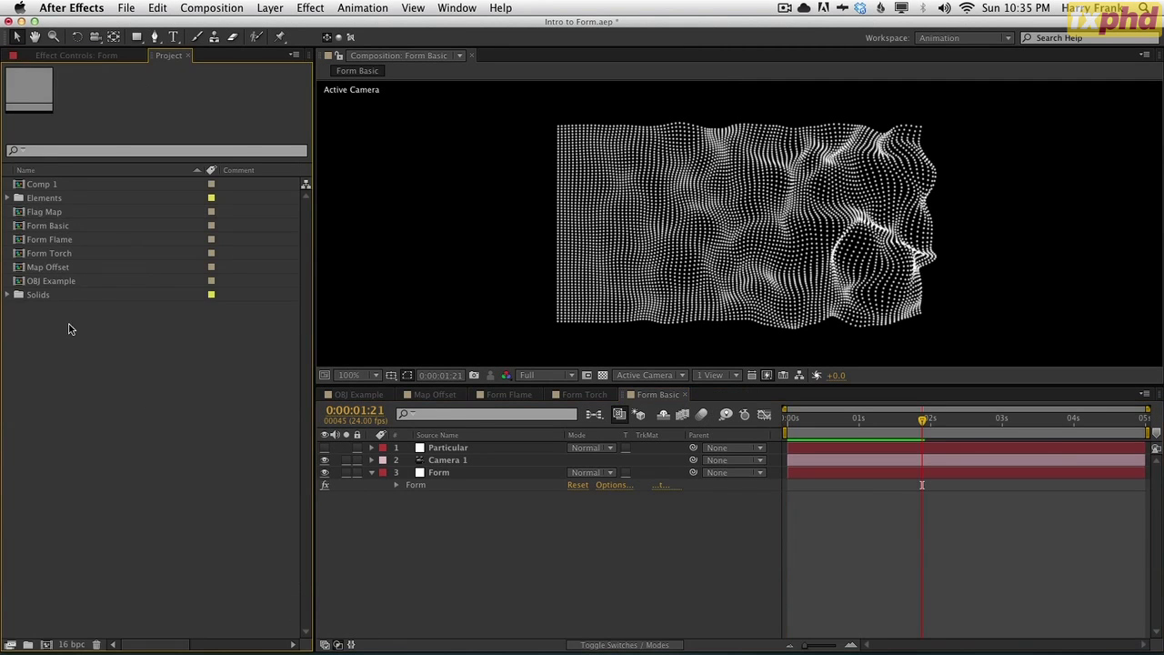
drag(41, 212, 472, 520)
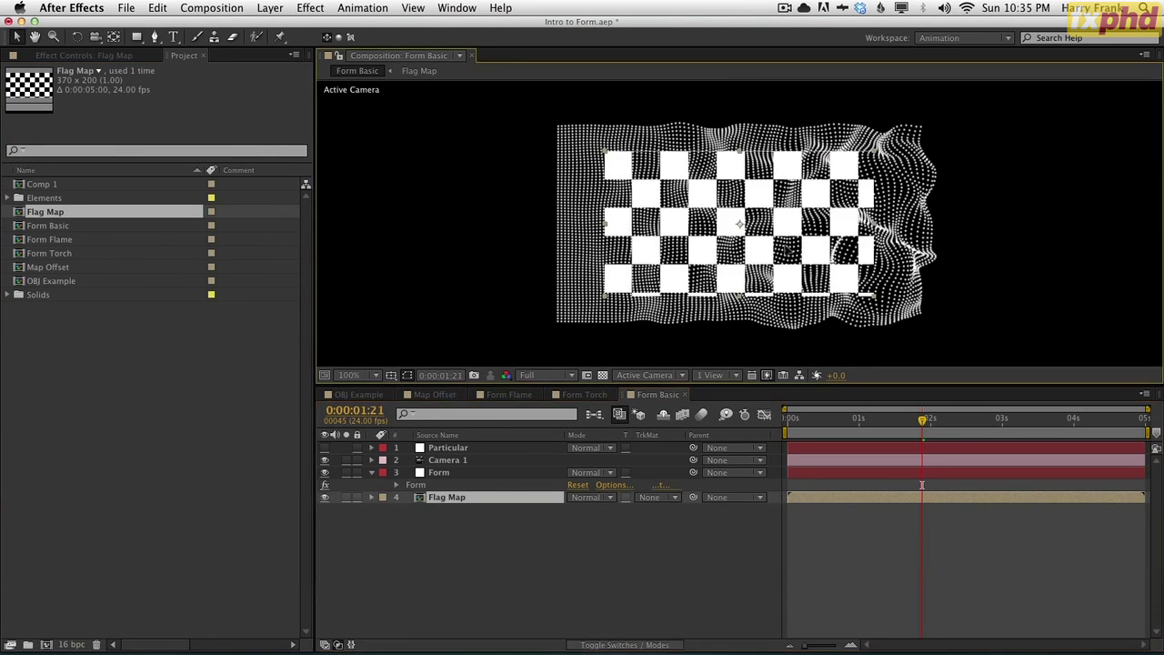
Add a composition-sized black solid to Flag Map beneath the checkered white solid and return to Form Basic.
drag(753, 235, 769, 239)
key(KP_Enter)
key(super+y)
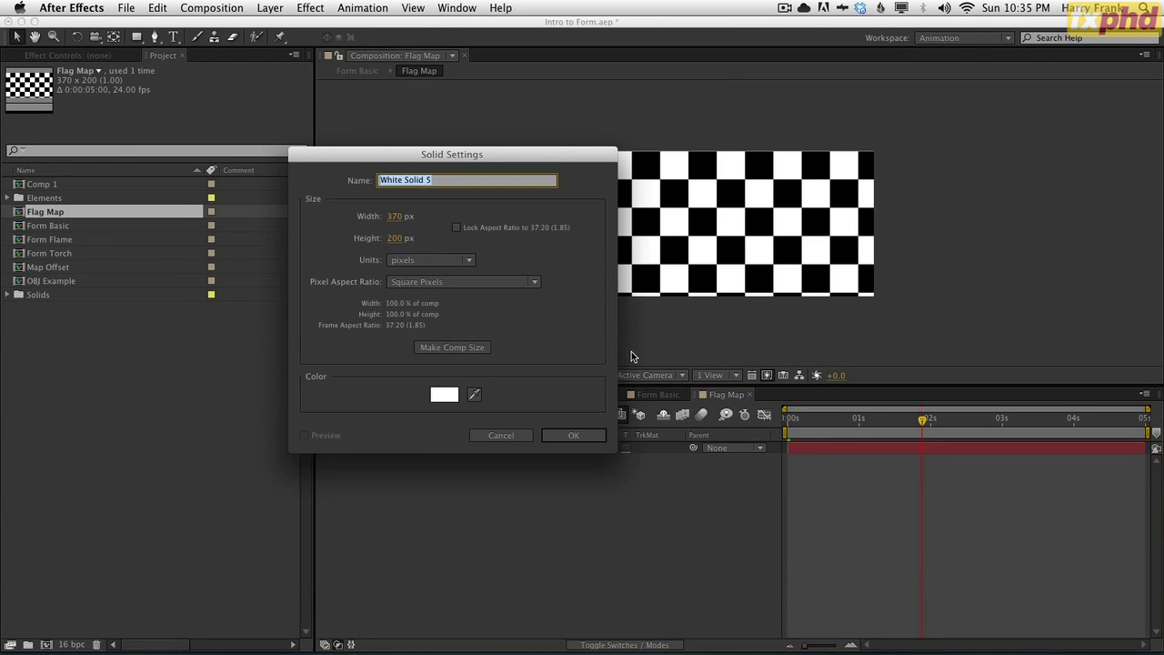
click(444, 393)
drag(397, 324, 758, 469)
key(Return)
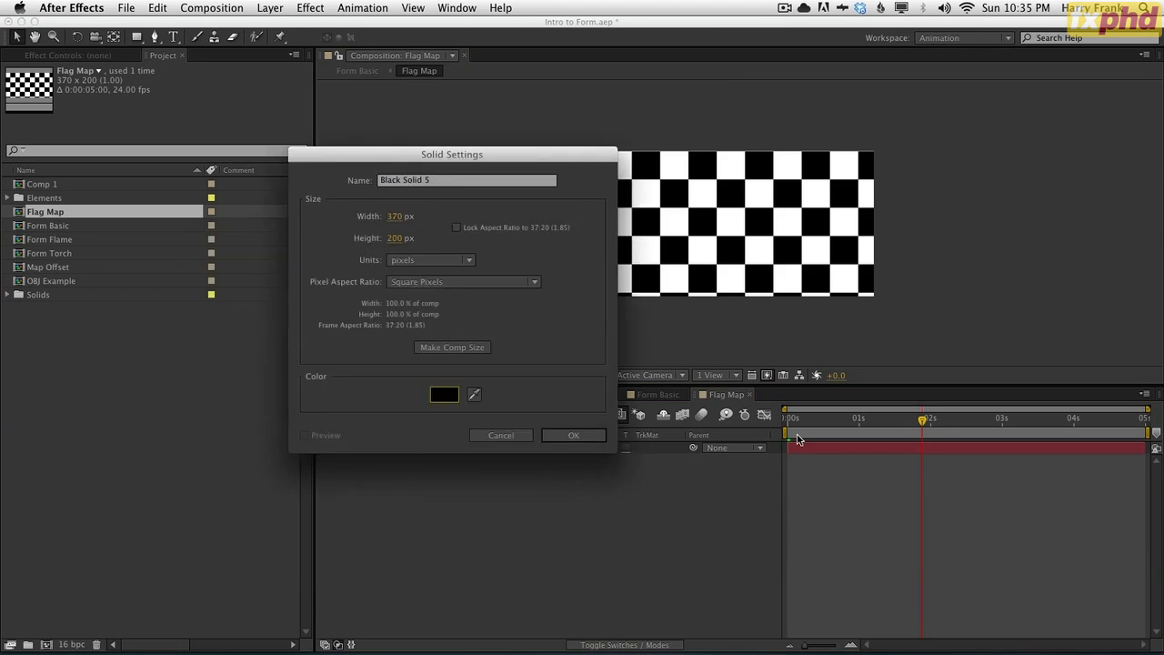
key(Return)
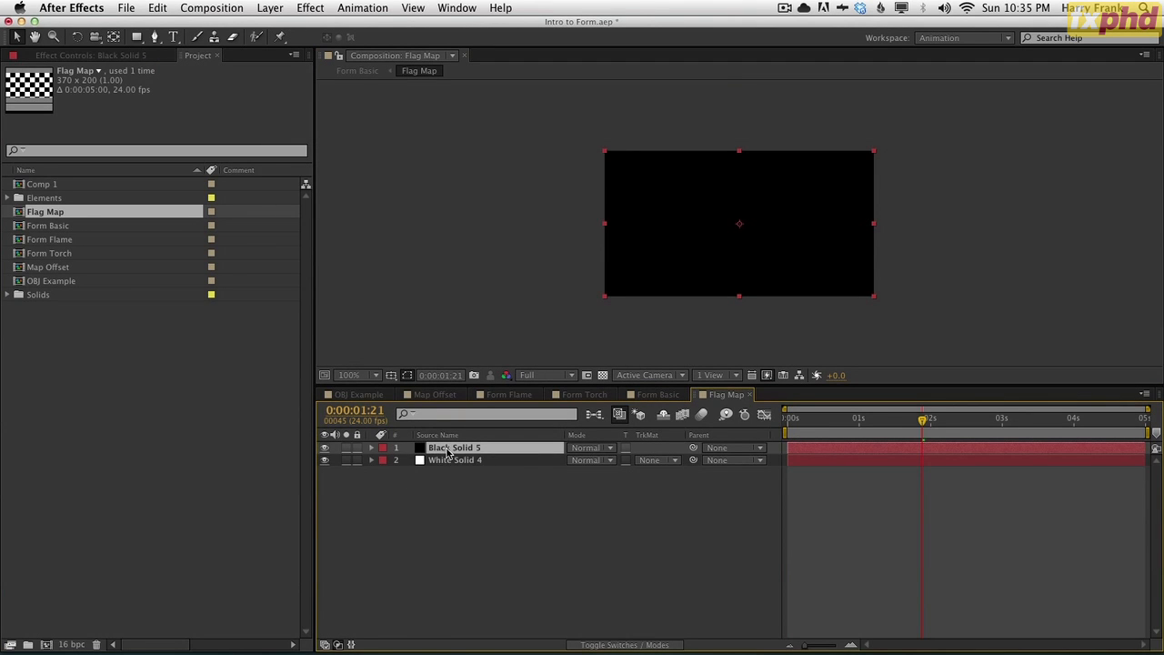
mouse_move(431, 452)
mouse_down()
mouse_move(435, 464)
mouse_move(458, 452)
mouse_move(438, 468)
mouse_up()
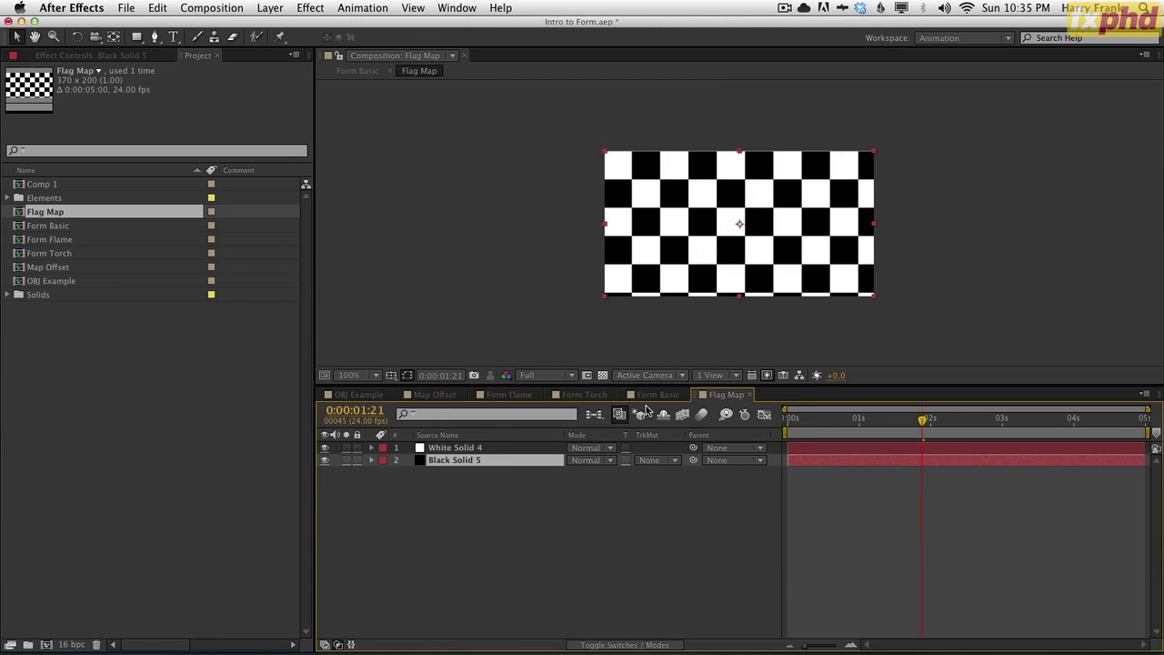
click(464, 500)
click(750, 394)
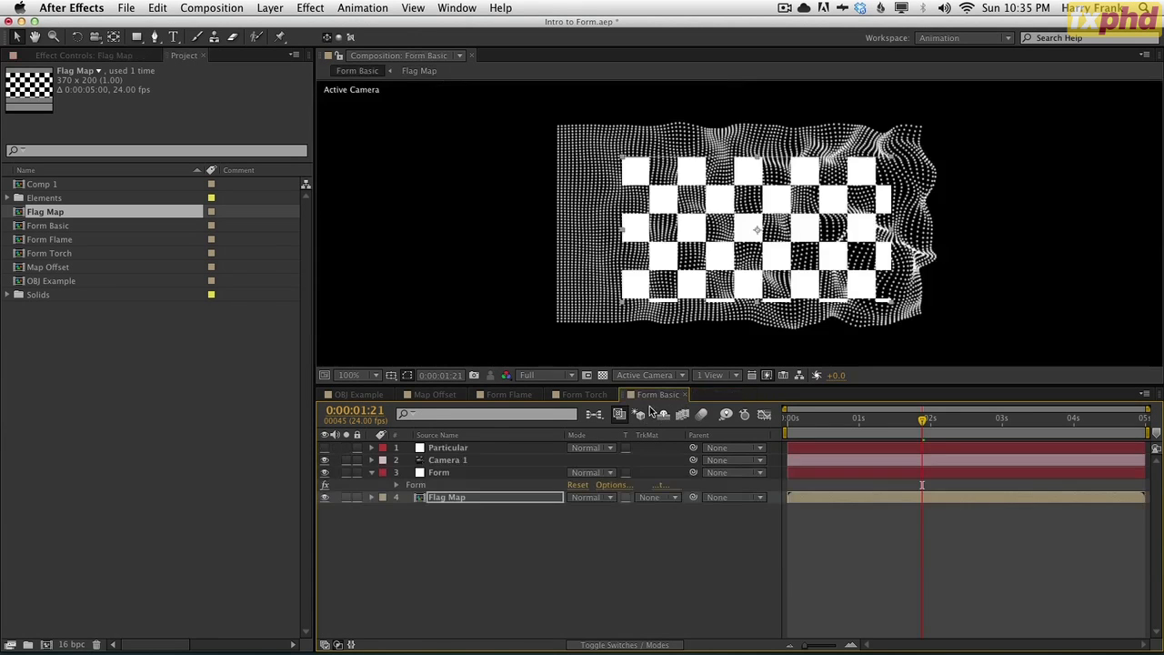
Check Flag Map's black backing by toggling the checkered solid's visibility and viewing the map soloed over the transparency grid.
double_click(449, 499)
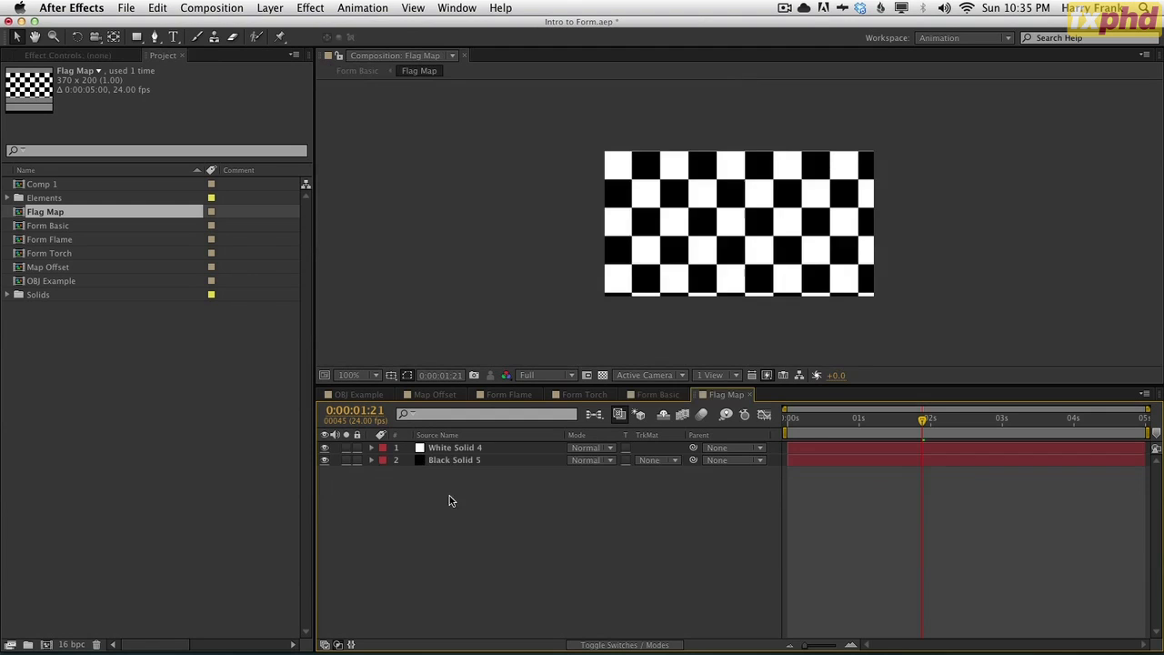
click(454, 447)
key(e)
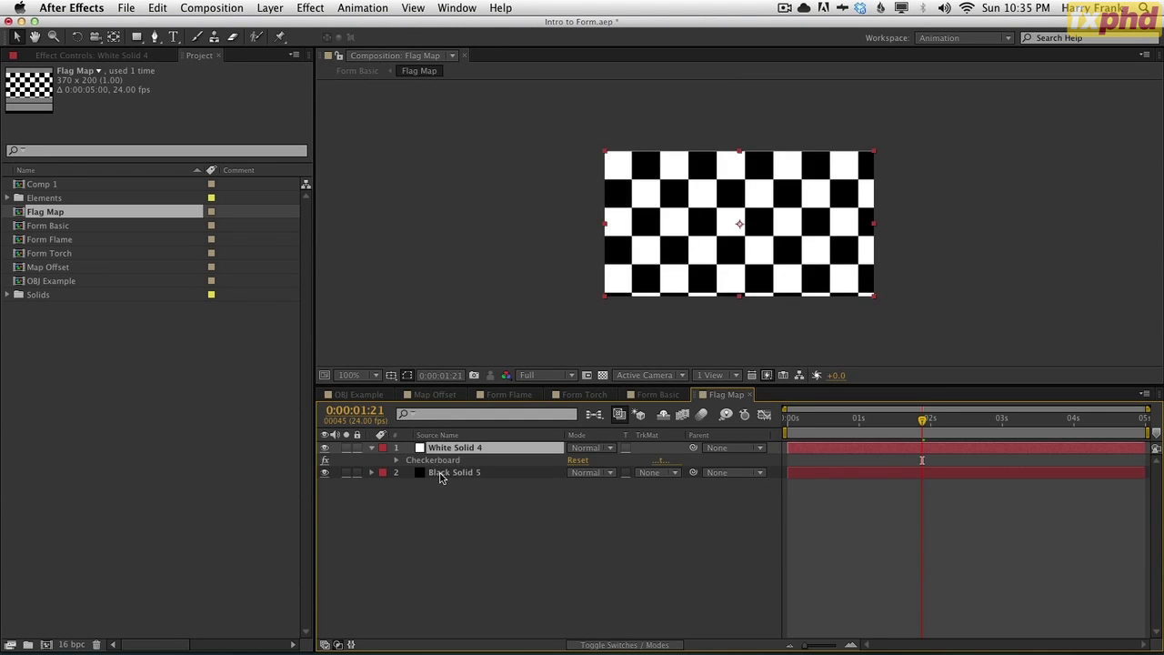
click(325, 447)
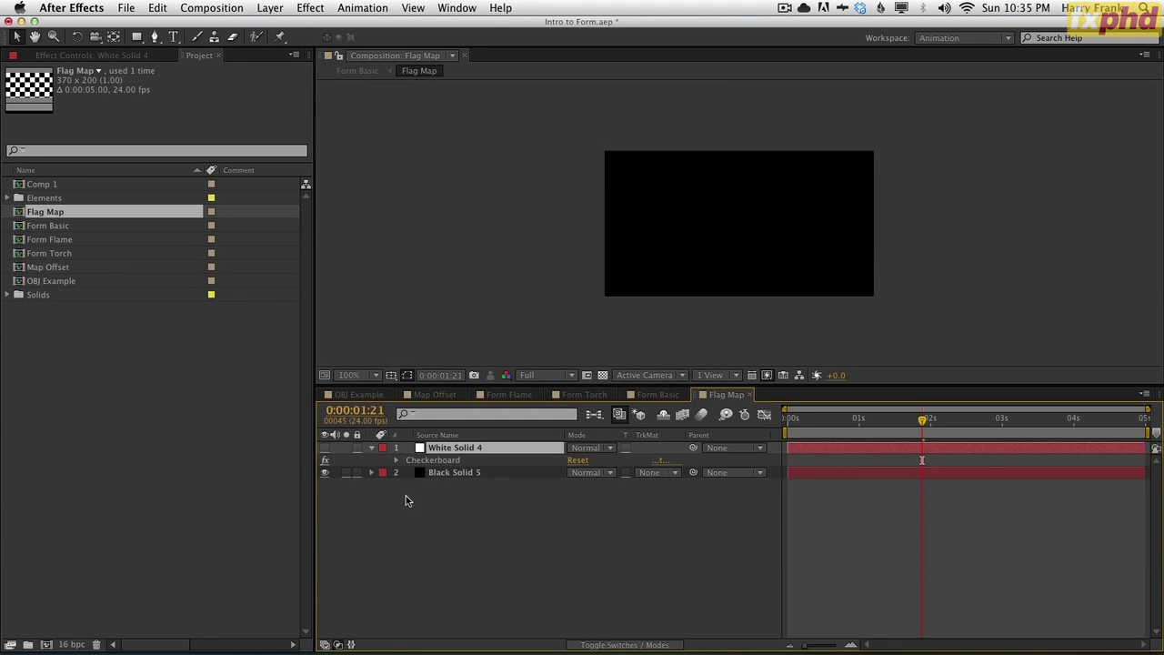
click(325, 448)
key(super+w)
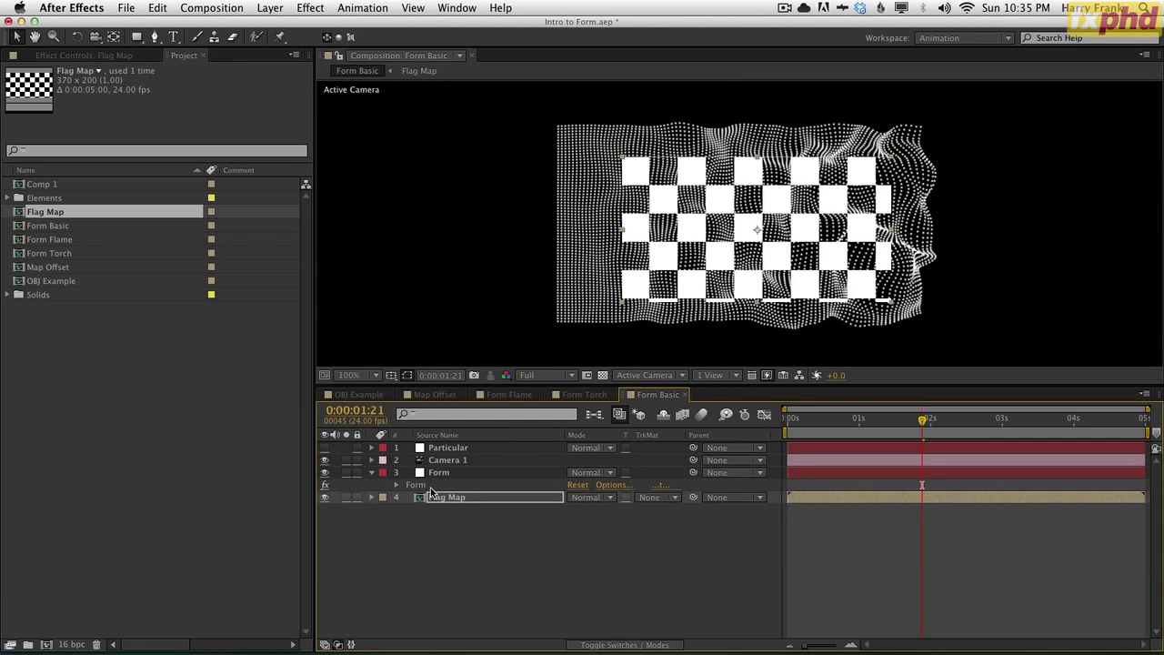
click(346, 496)
click(602, 376)
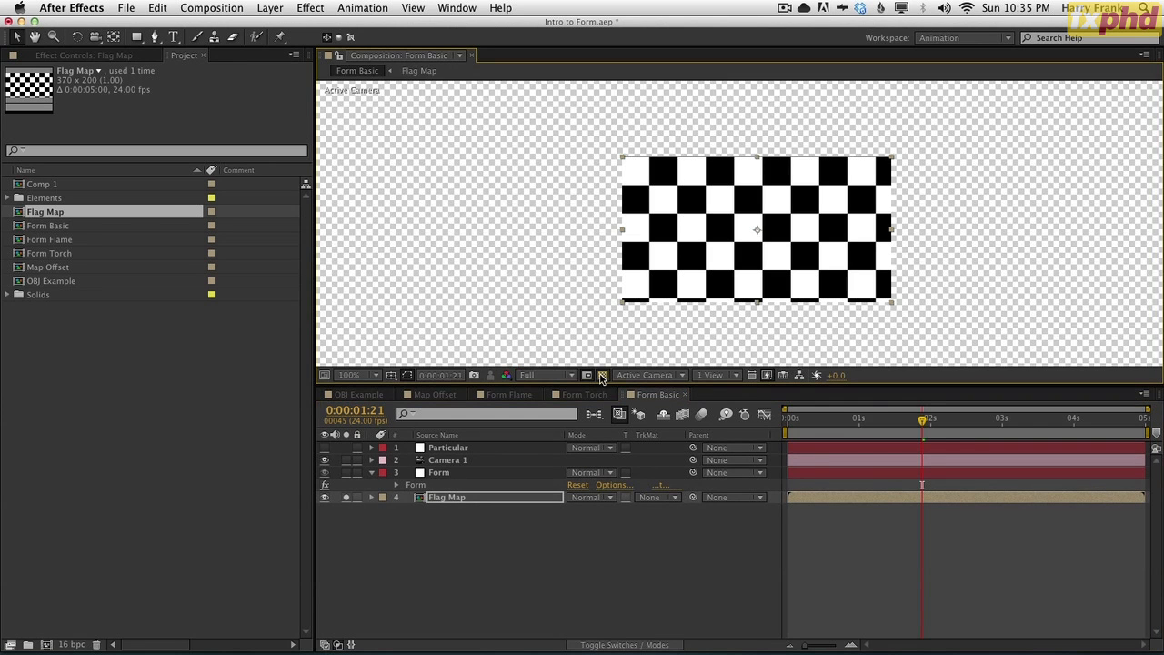
click(602, 376)
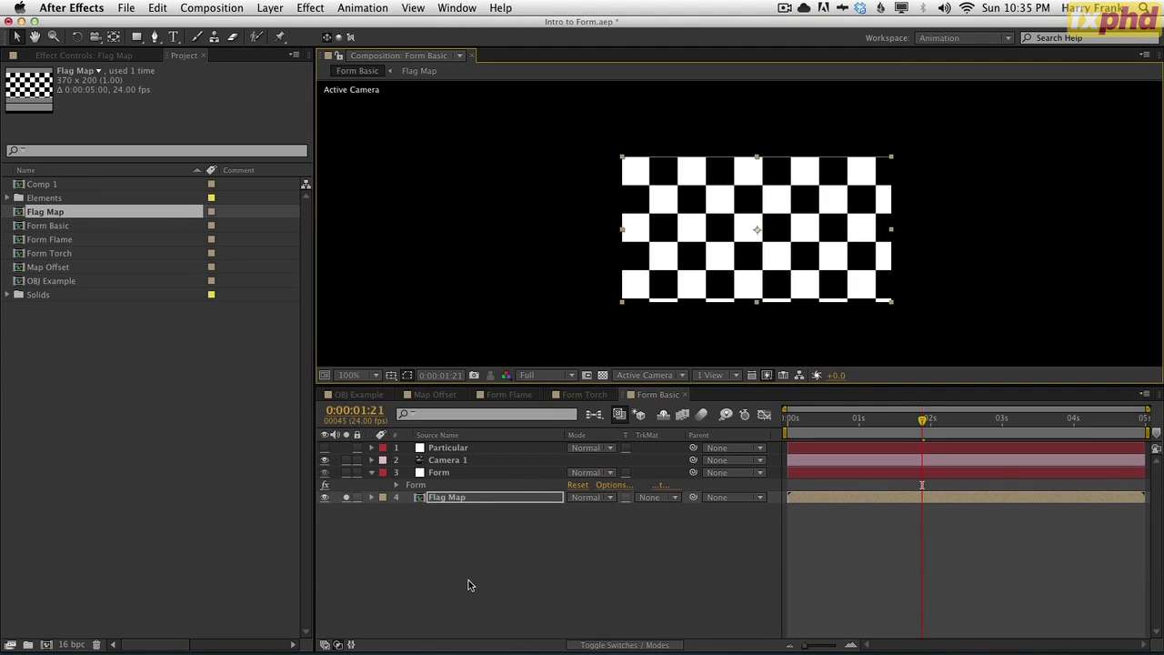
Hide the Flag Map layer in Form Basic and open the Form effect's Layer Maps settings.
click(324, 498)
double_click(420, 486)
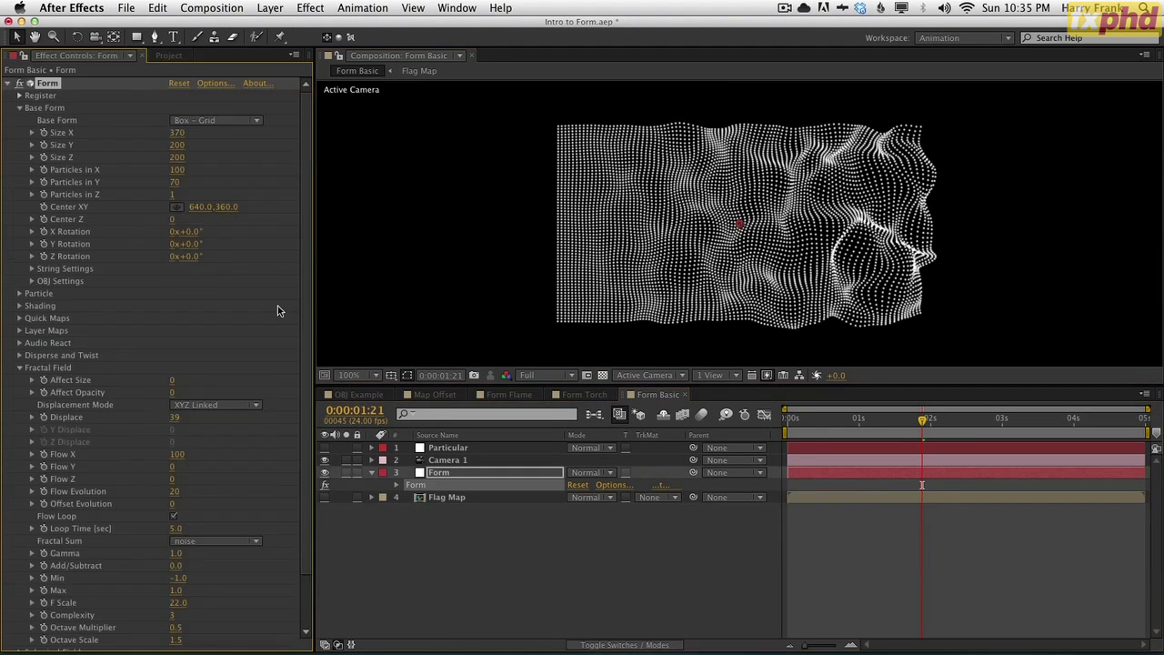
click(20, 331)
scroll(61, 343, down, 2)
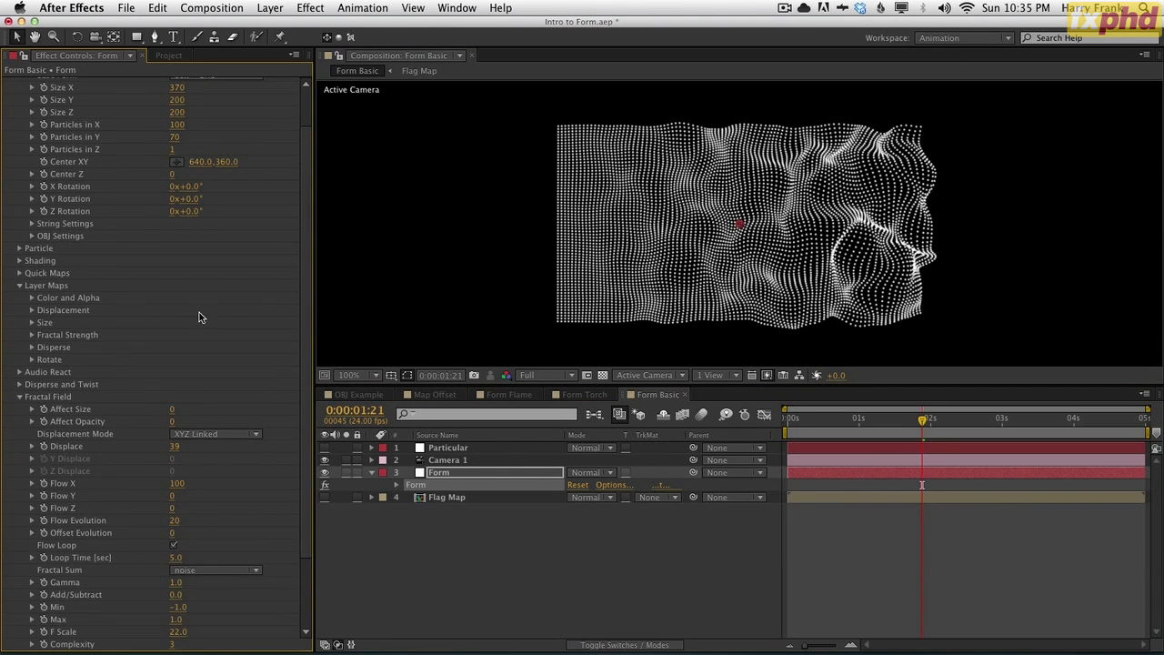
click(509, 535)
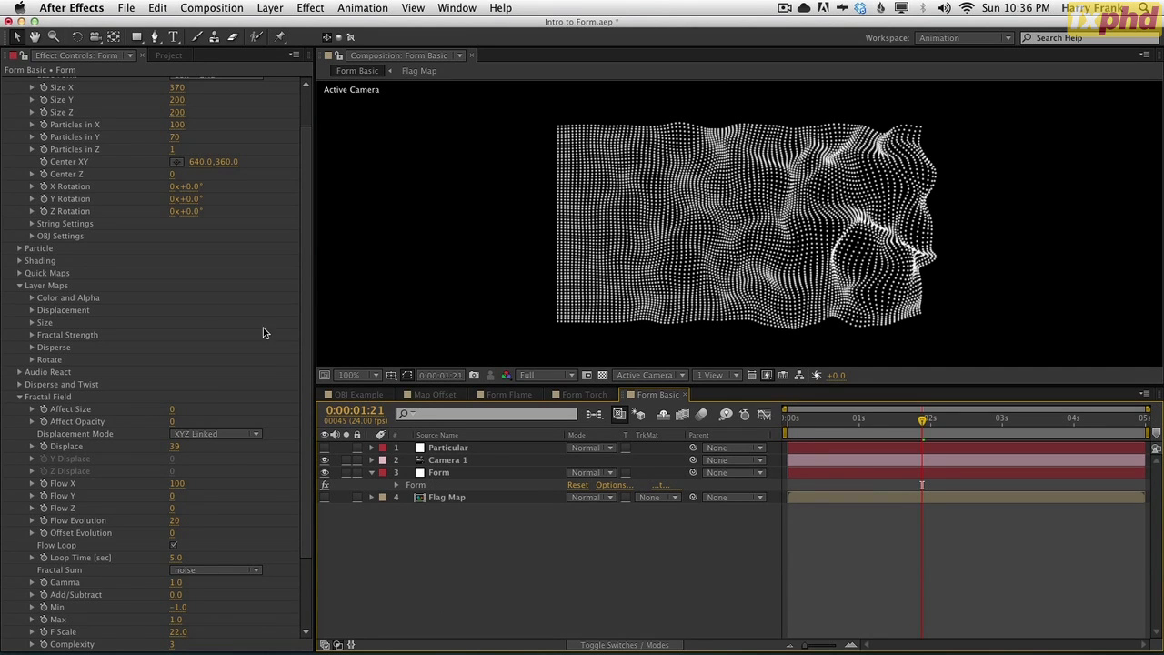
Try a hand-drawn Opacity Map curve in Form's Quick Maps and replace it with the full-opacity preset.
click(20, 273)
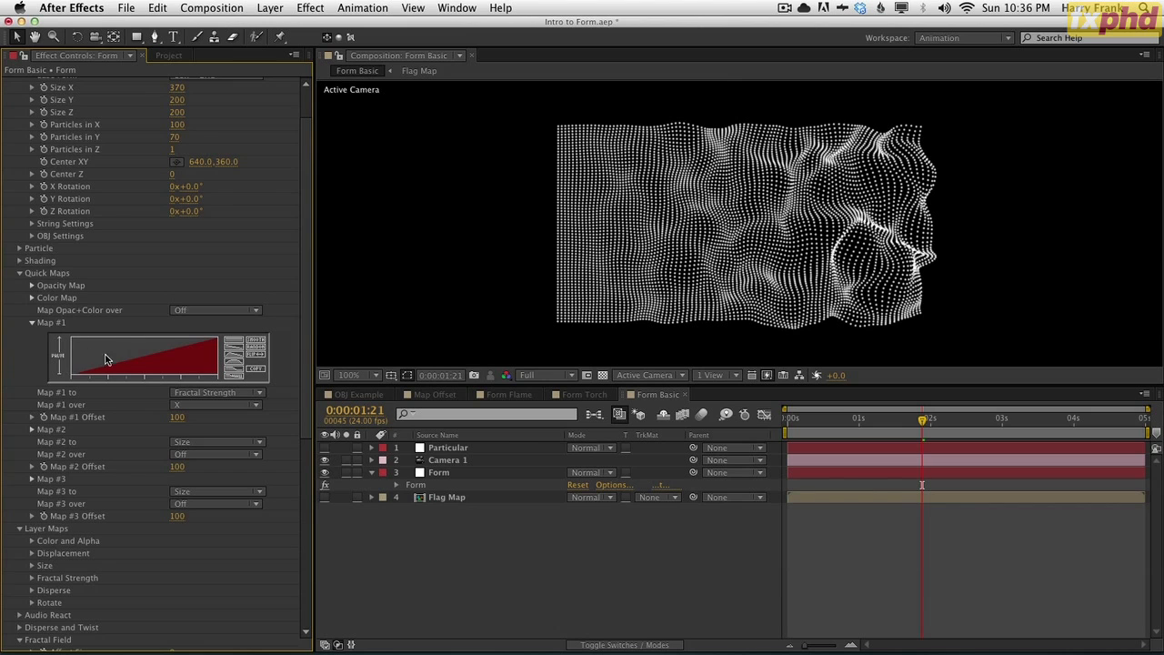
click(36, 298)
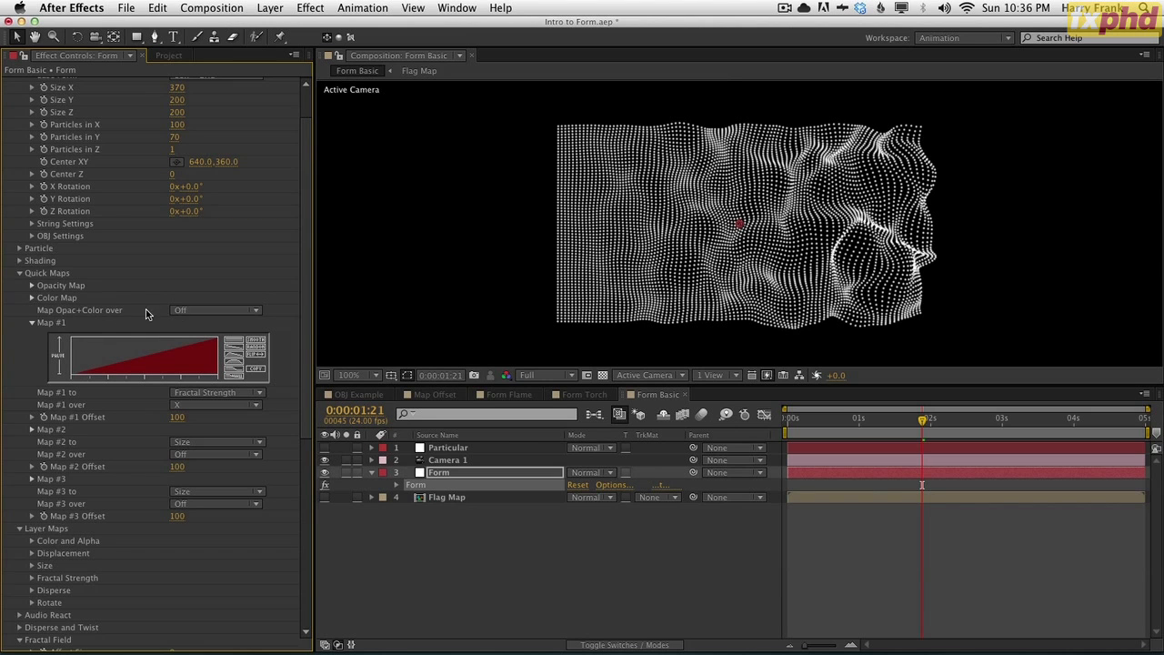
click(33, 299)
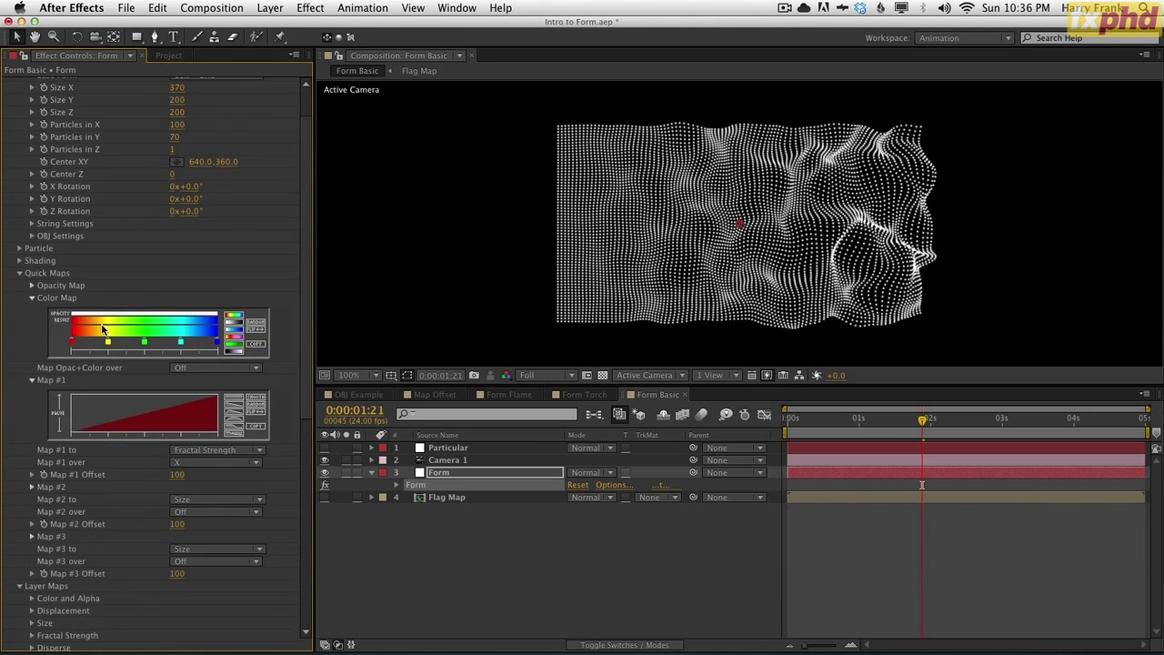
click(33, 287)
drag(72, 319, 218, 309)
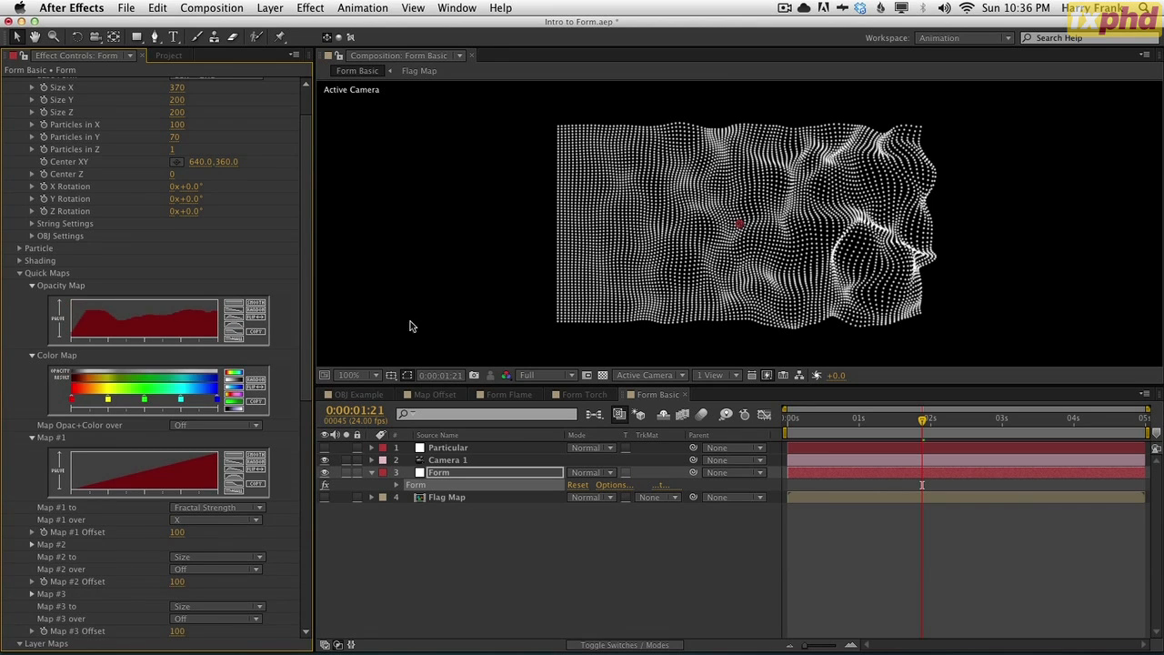
click(233, 303)
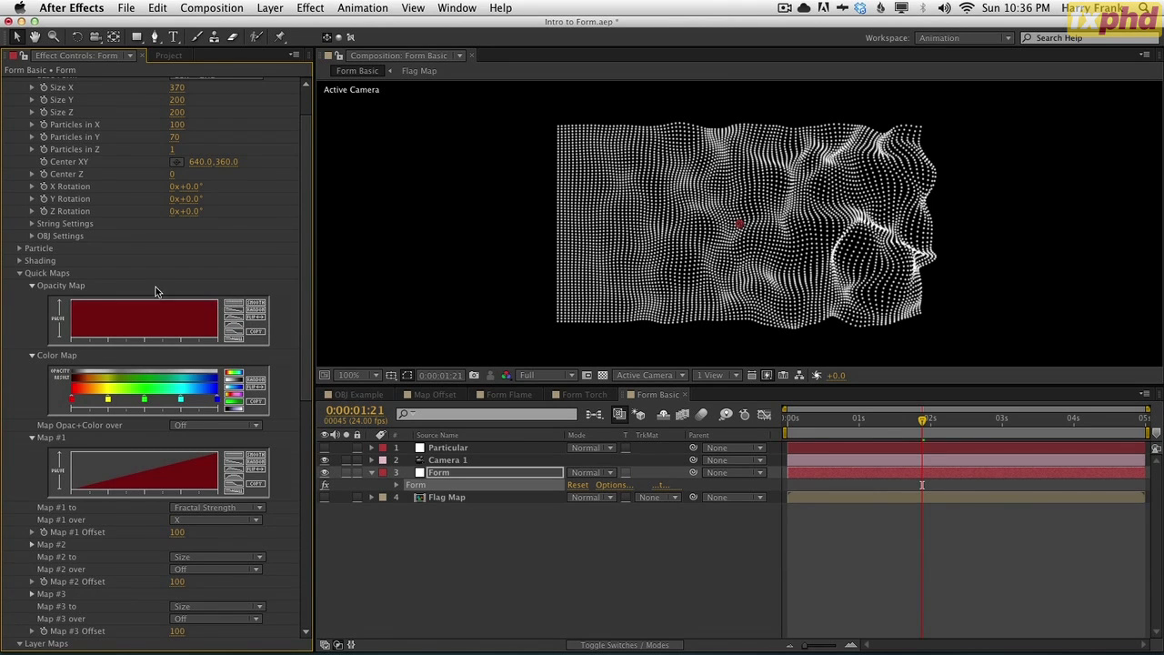
click(32, 285)
click(32, 297)
click(20, 273)
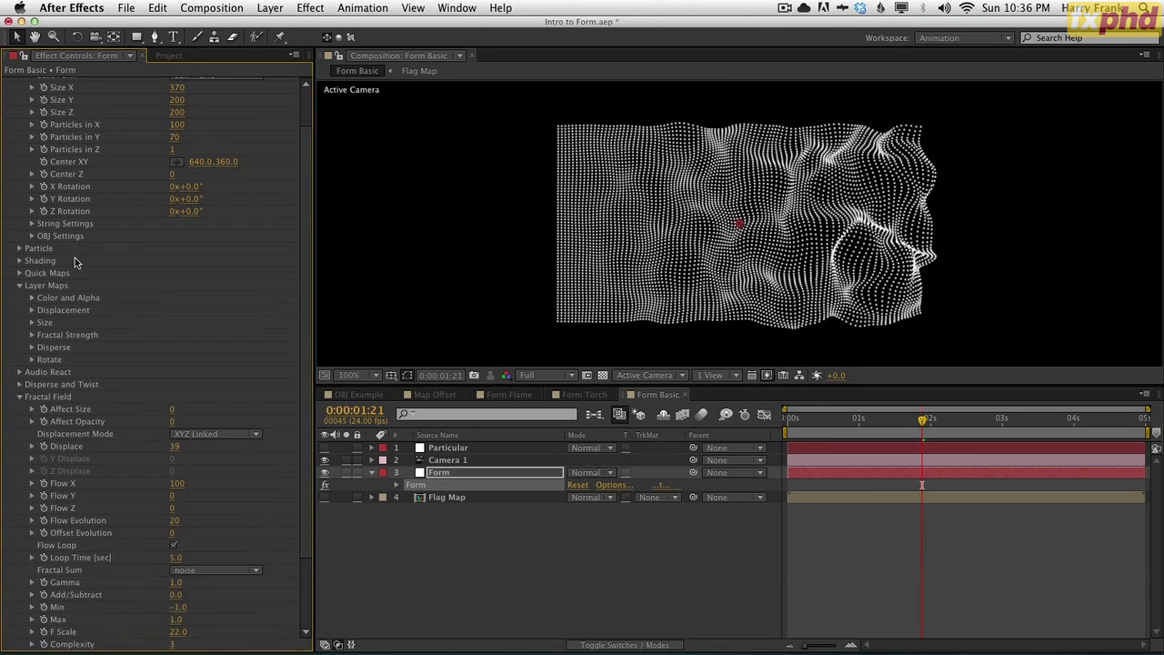
Assign Flag Map as Form's Color and Alpha layer map with Functionality set to RGB to RGB.
click(33, 299)
click(187, 312)
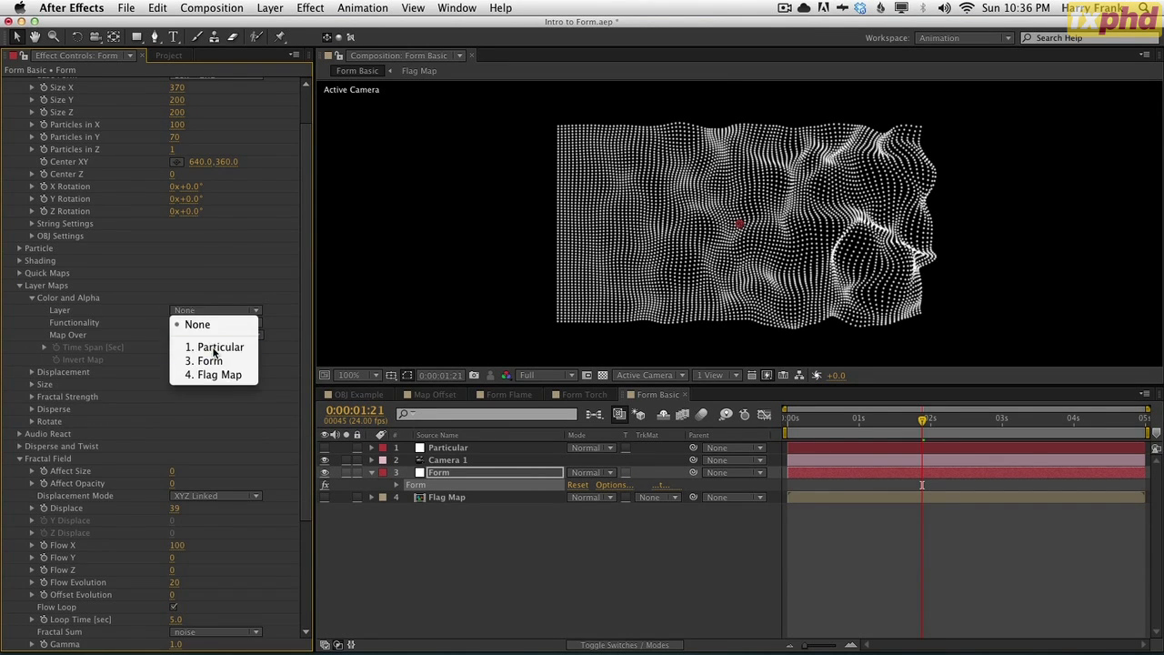
click(223, 374)
click(202, 324)
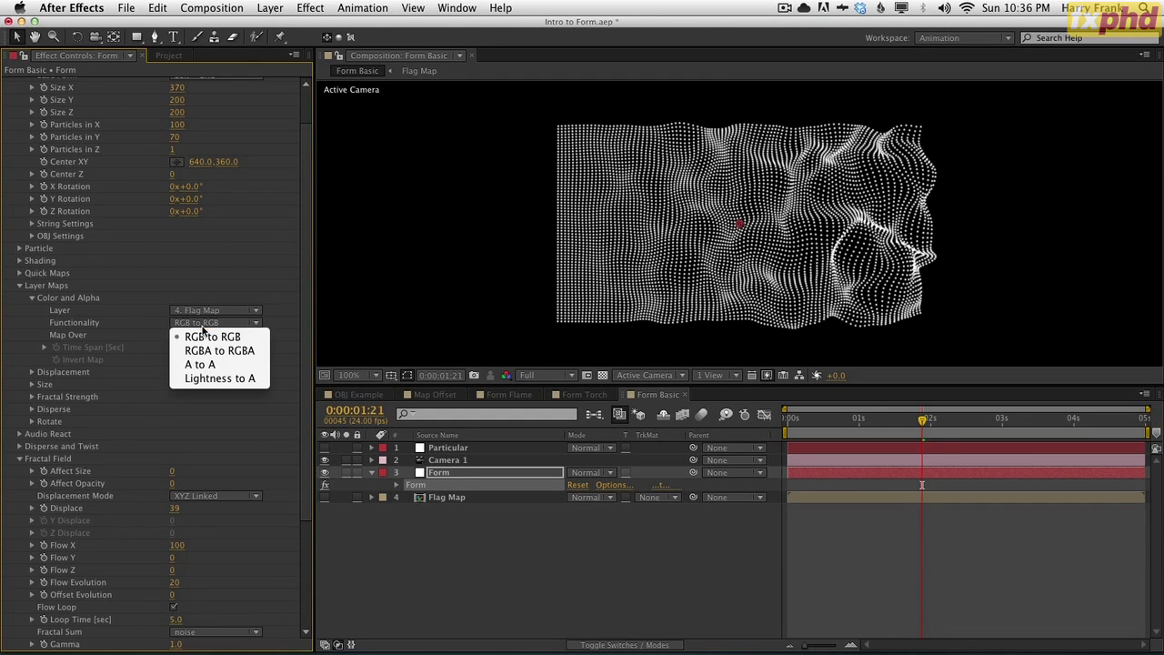
click(195, 340)
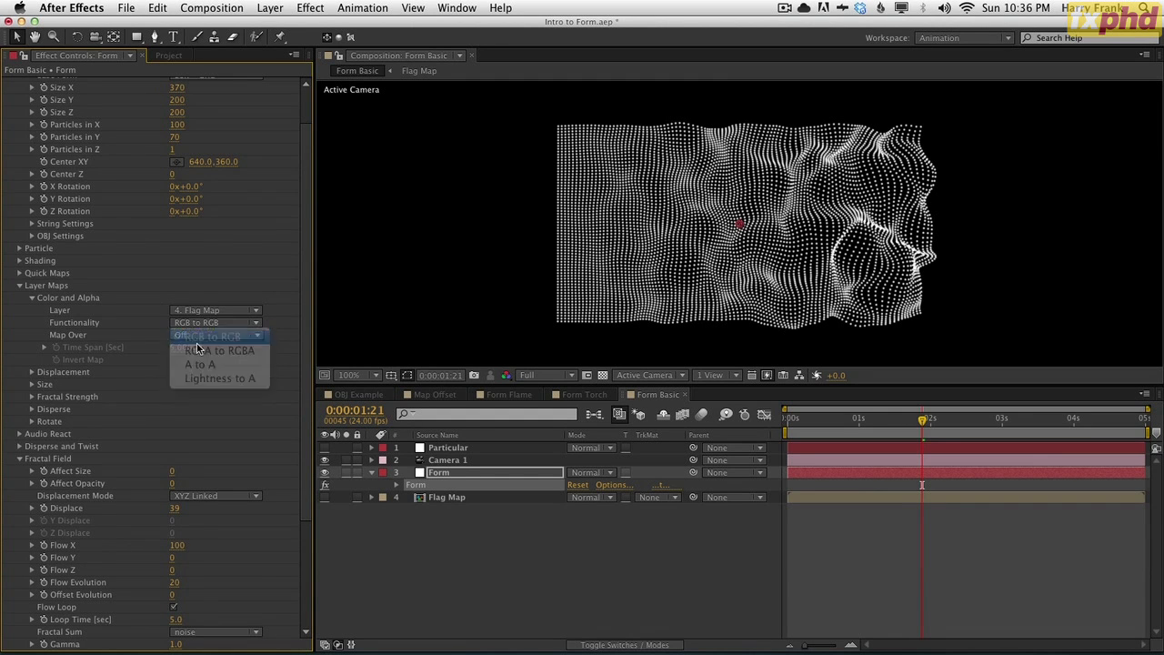
click(195, 324)
click(212, 336)
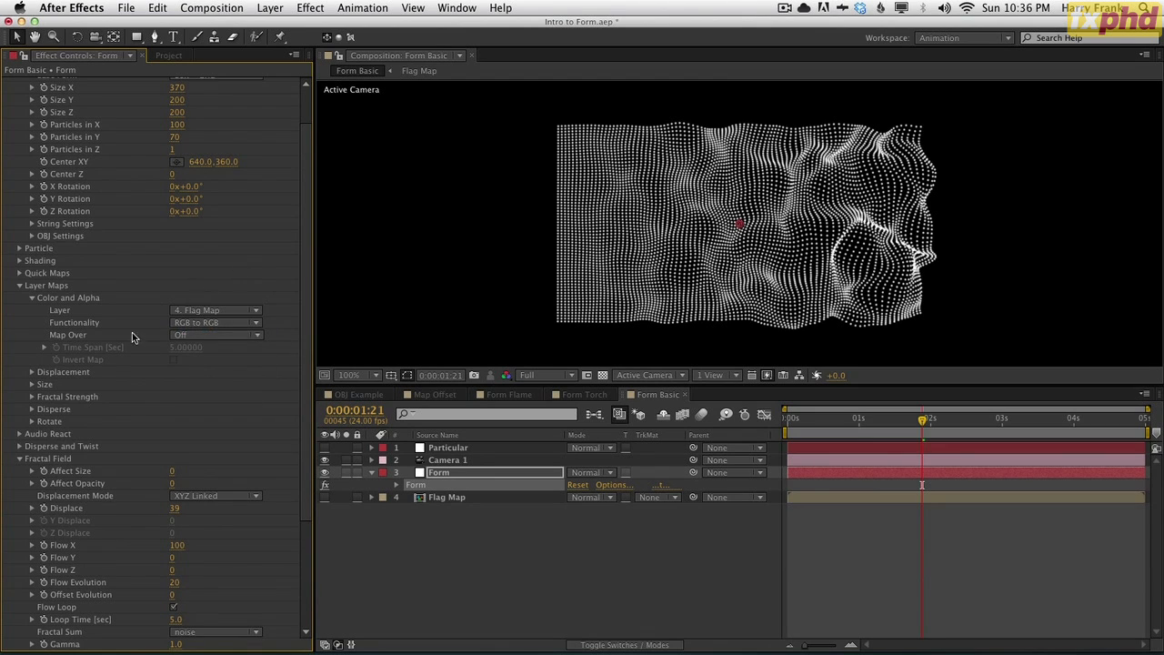
Review the Flag Map composition and set the Color and Alpha map's Map Over to XY on Form.
click(201, 337)
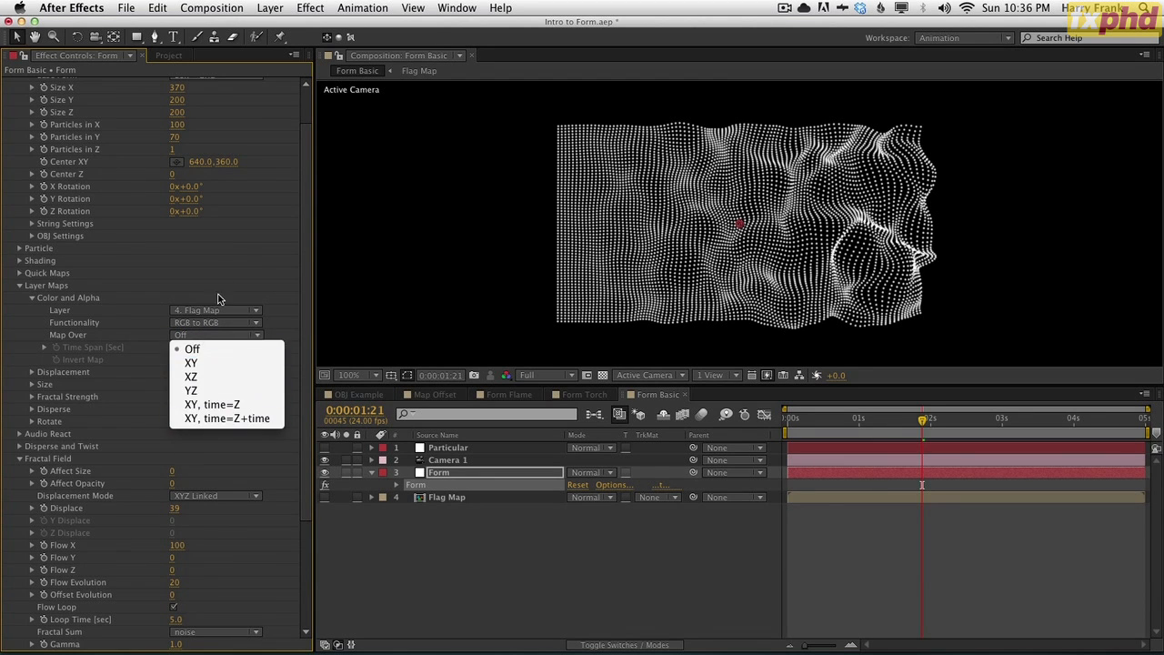
click(617, 146)
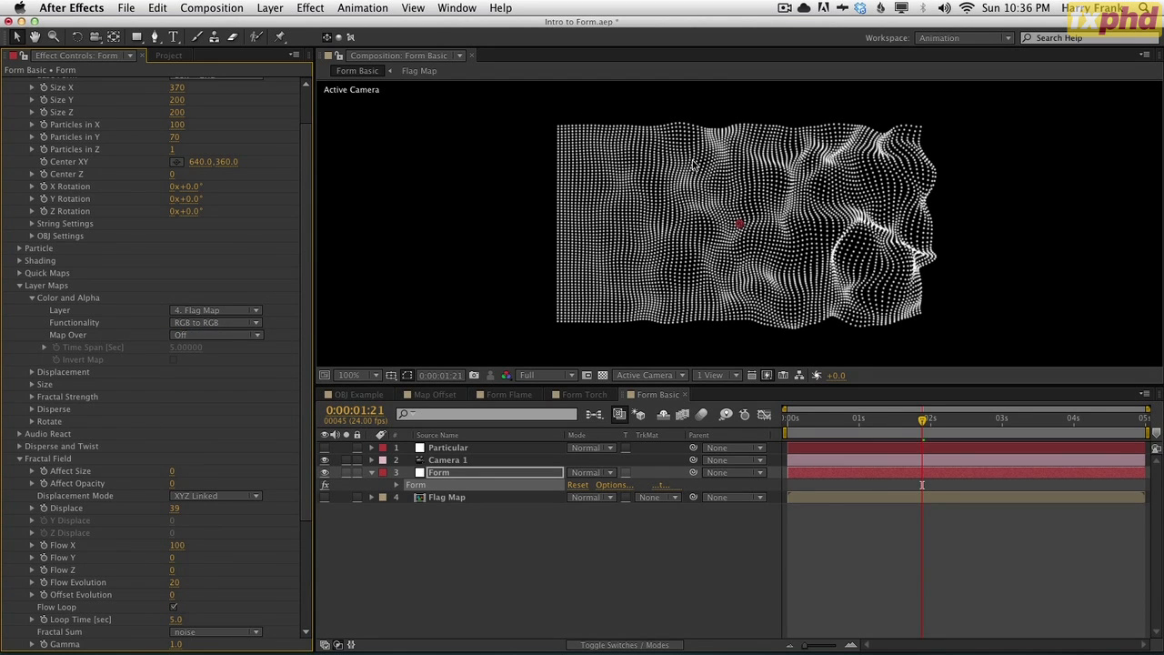
click(446, 498)
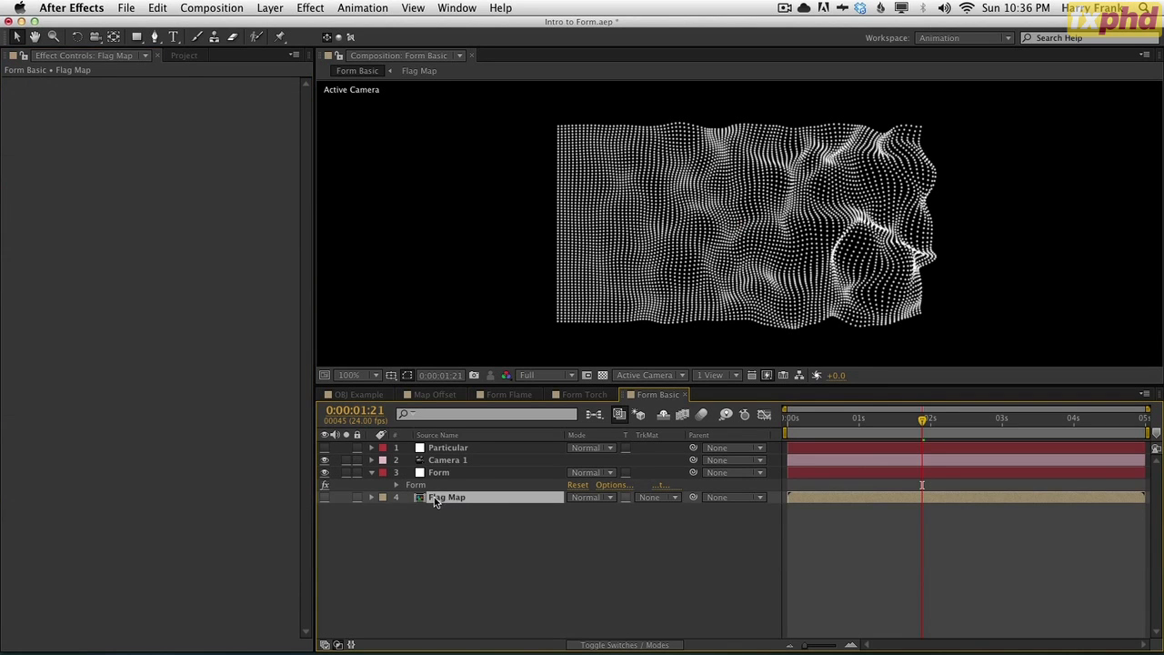
double_click(434, 498)
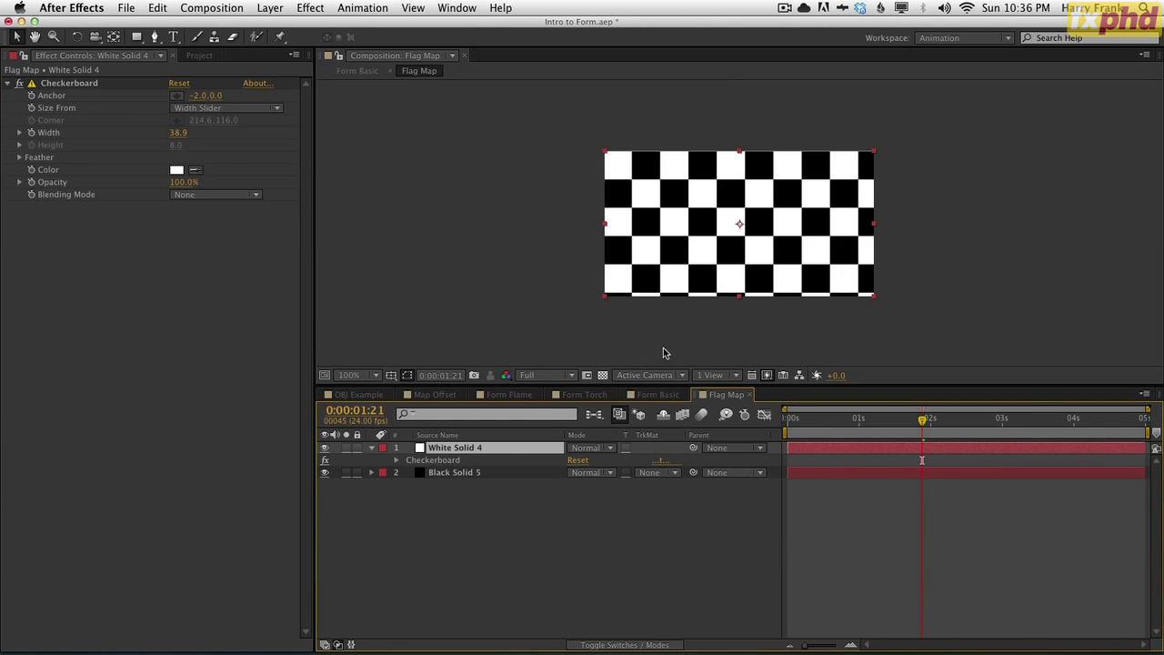
click(751, 396)
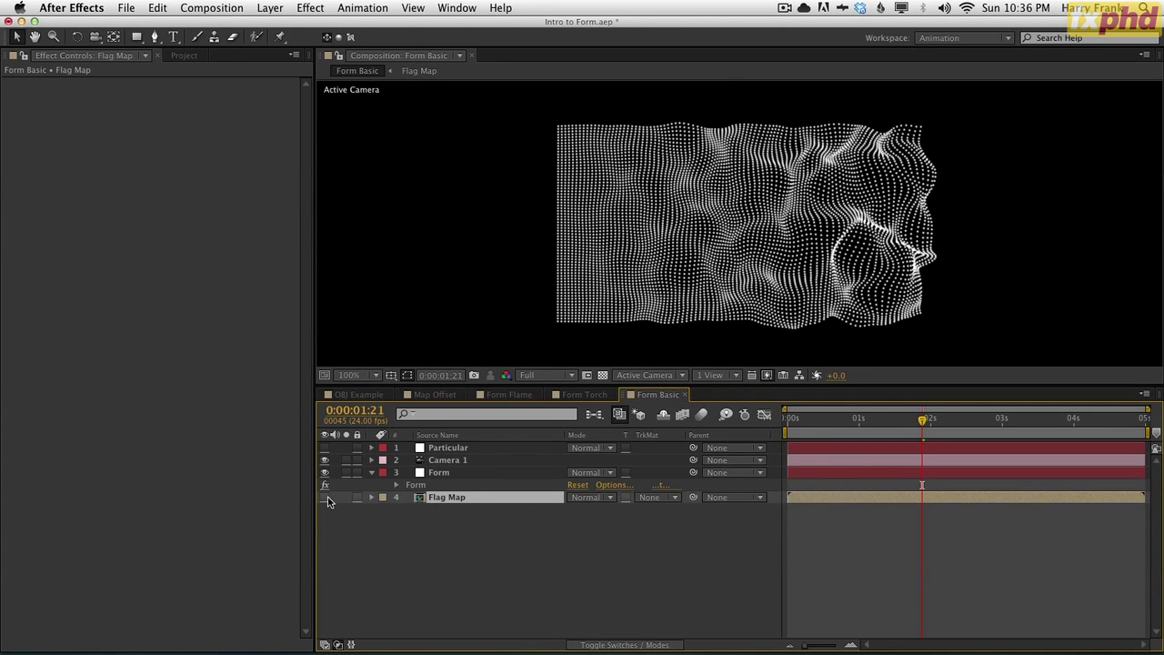
click(437, 473)
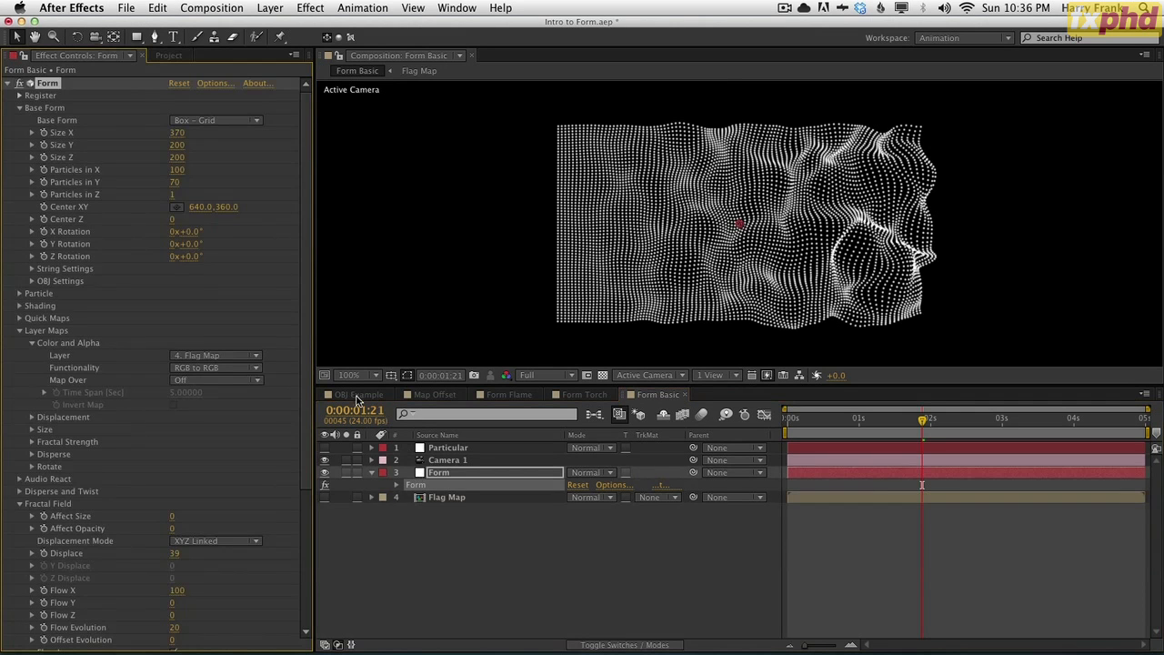
click(206, 381)
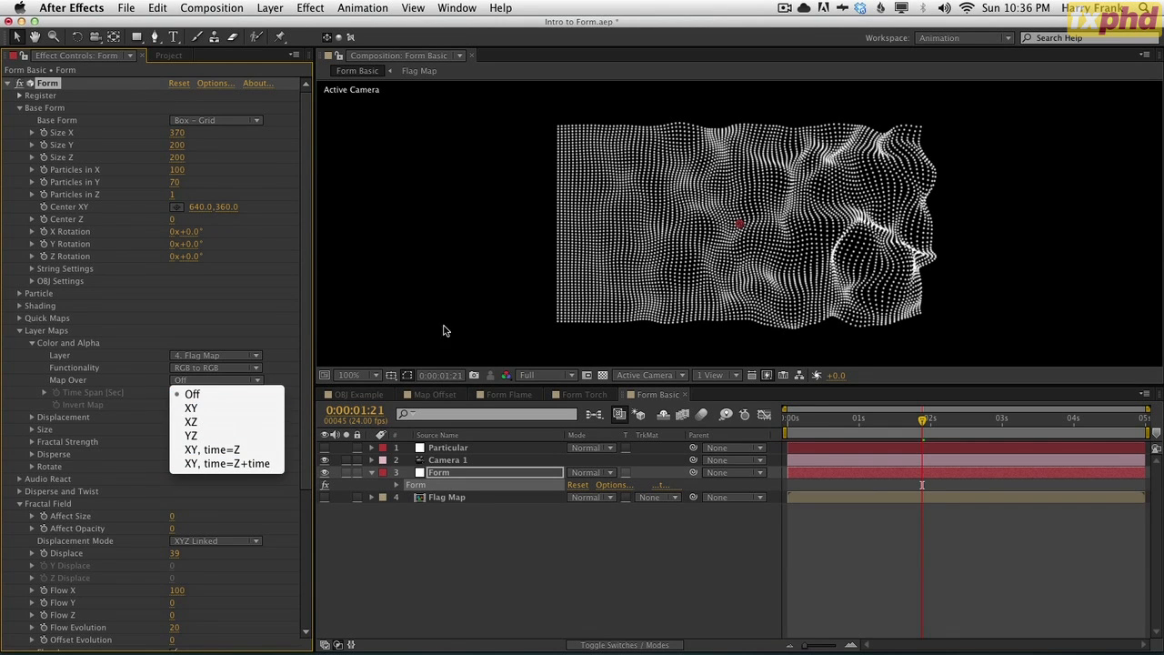
click(189, 409)
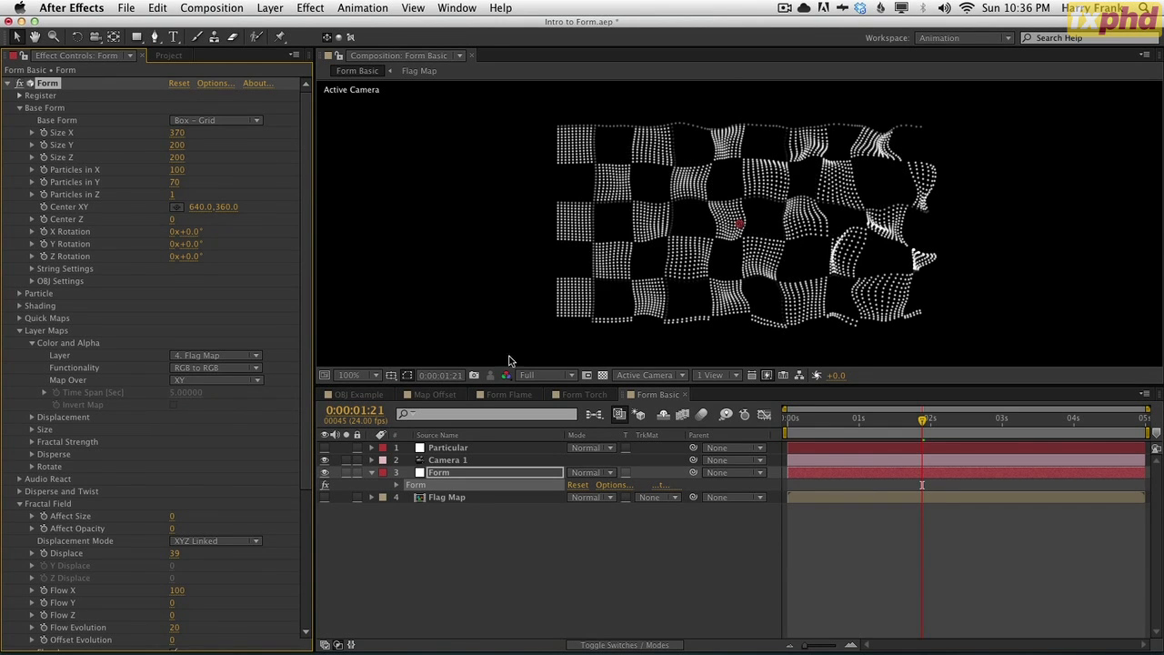
Check the checkered particle grid against the transparency grid and preview its waving animation.
click(602, 375)
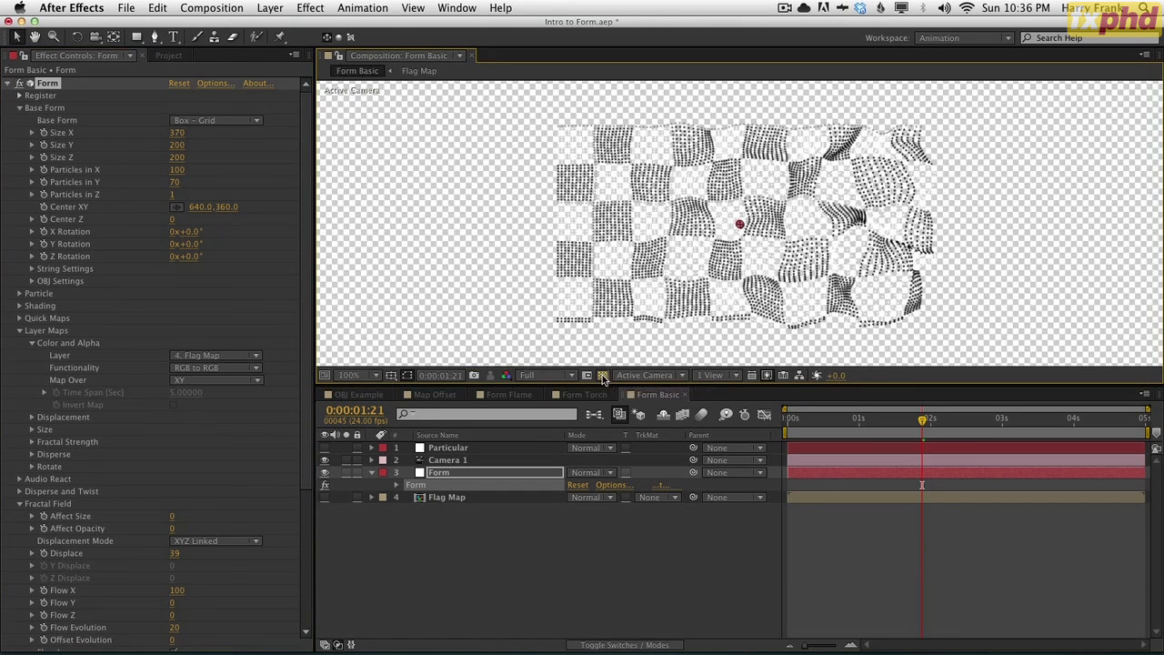
click(602, 374)
key(KP_0)
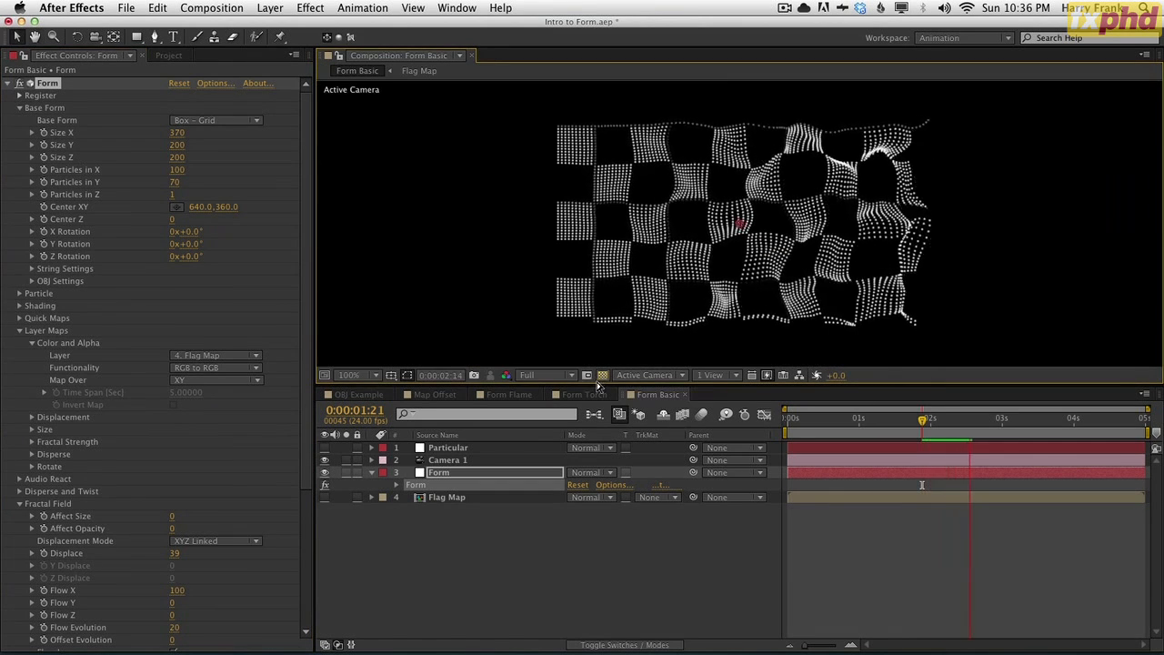
key(space)
double_click(425, 484)
key(space)
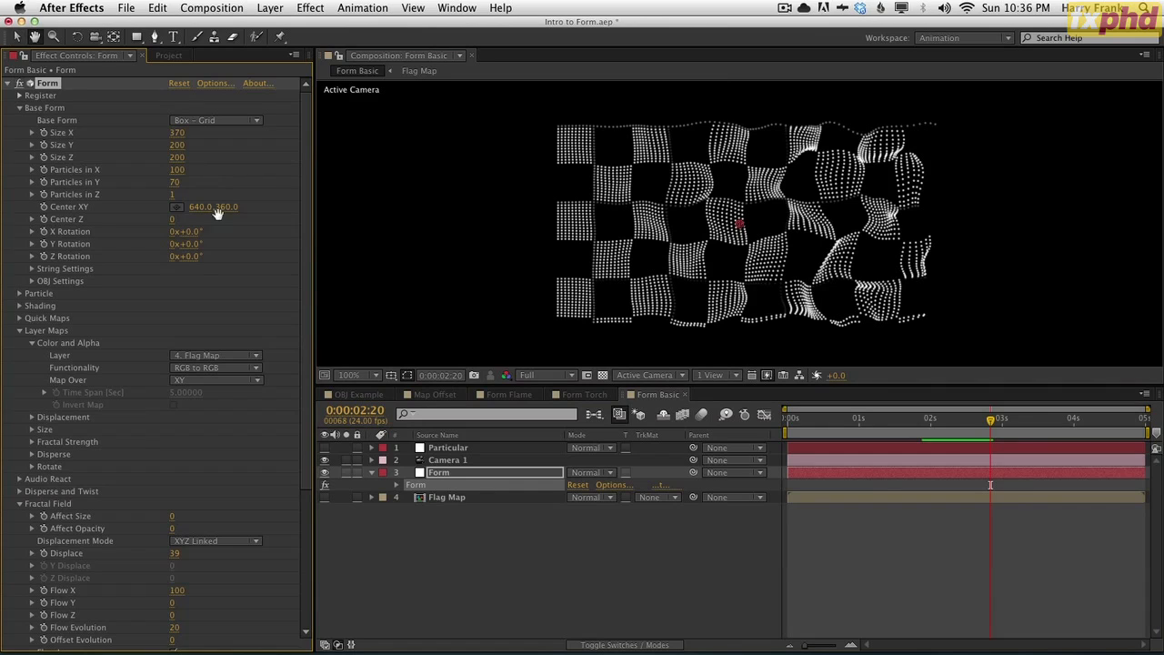
Set Form's Particles in X to 300 and Particles in Y to 200 to make the checkered grid denser.
click(176, 170)
text(300)
key(Tab)
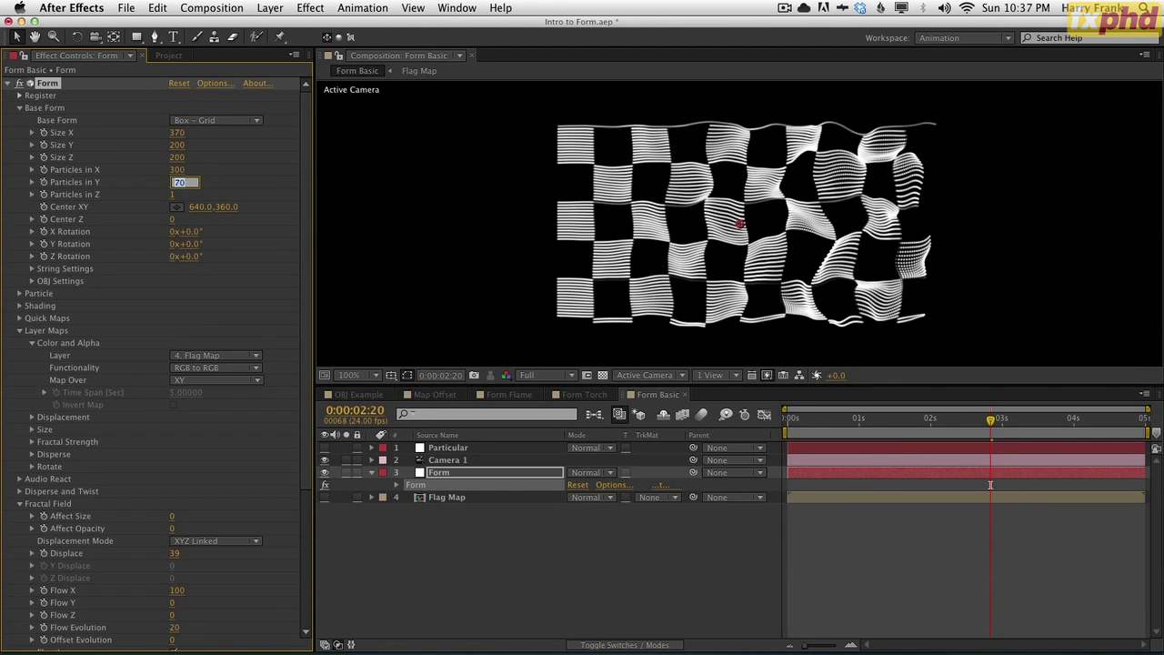
text(200)
key(Return)
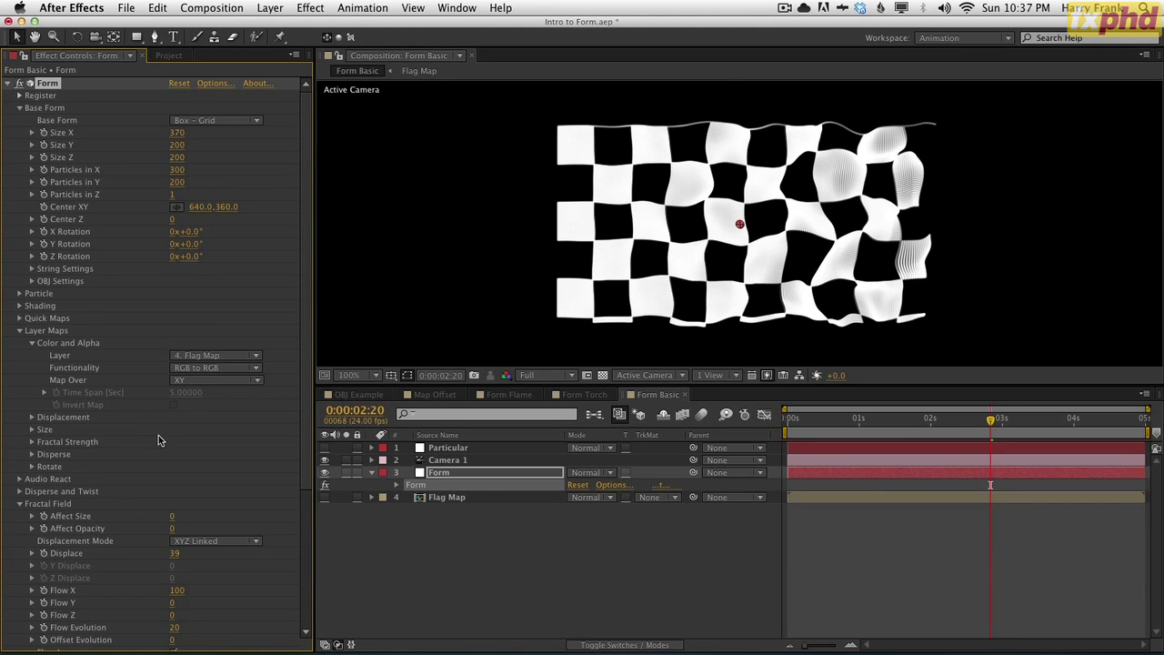
Set the Transfer Mode of Form's particles to Normal and check the flag at other frames.
key(space)
drag(186, 509, 187, 474)
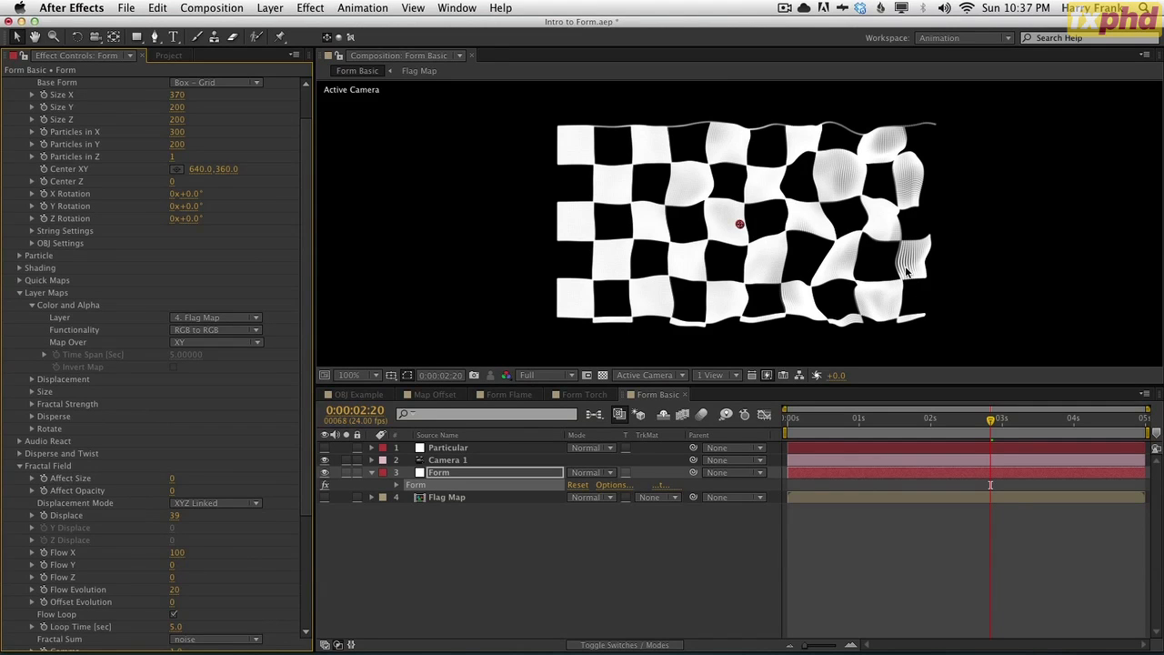
drag(809, 420, 825, 423)
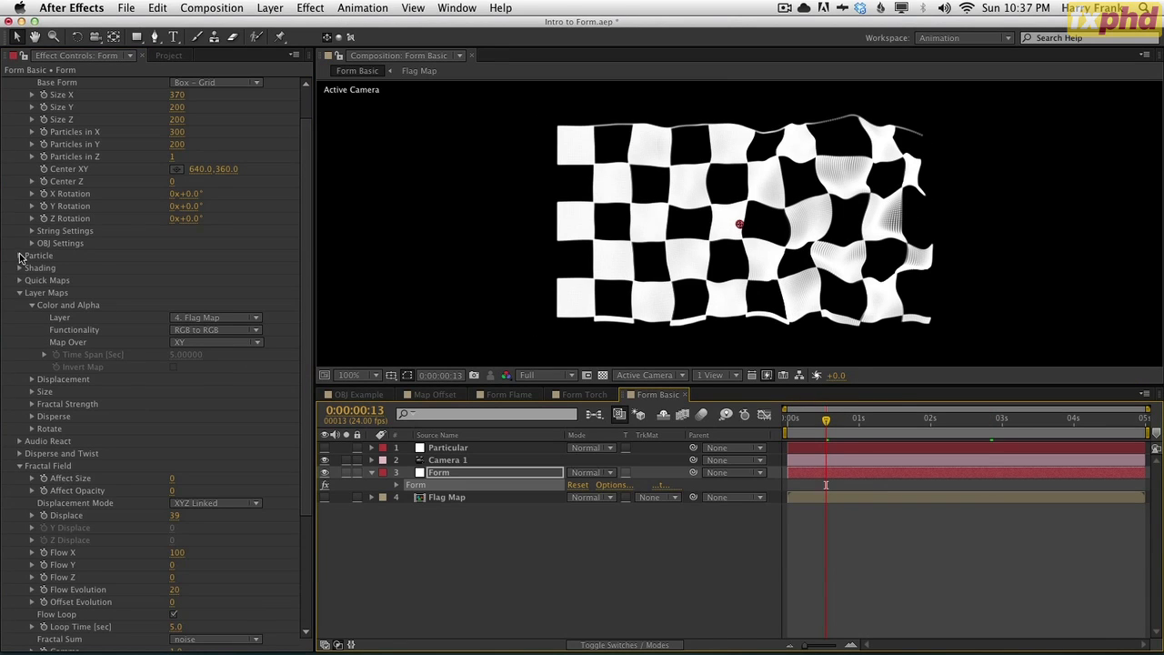
click(20, 255)
click(182, 379)
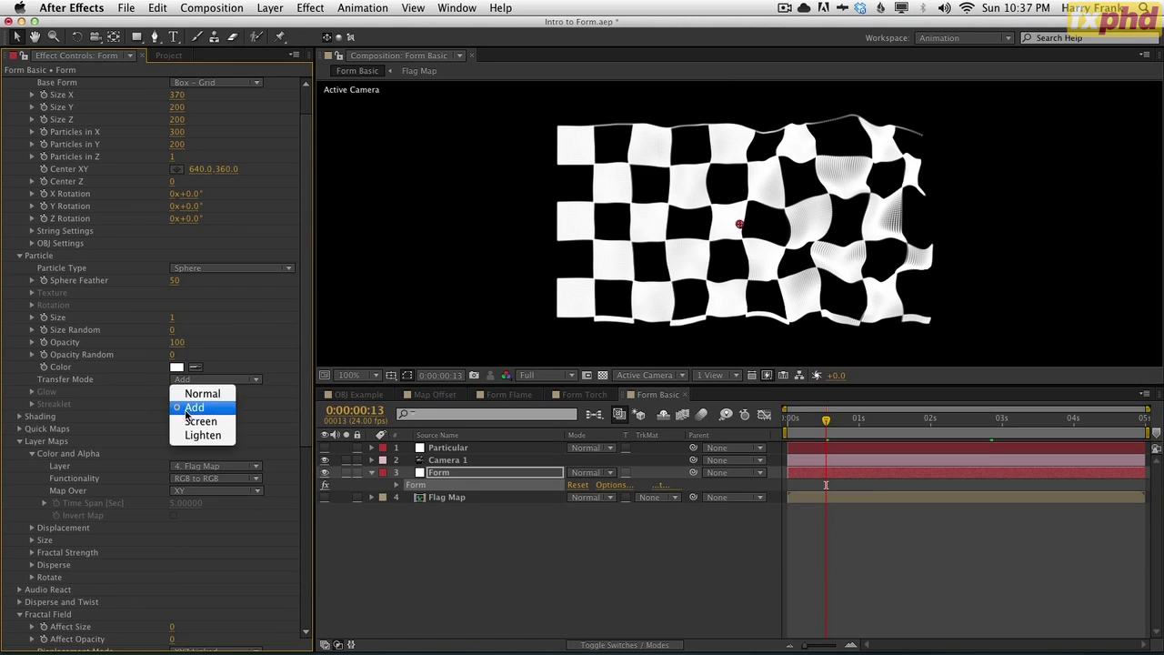
click(216, 408)
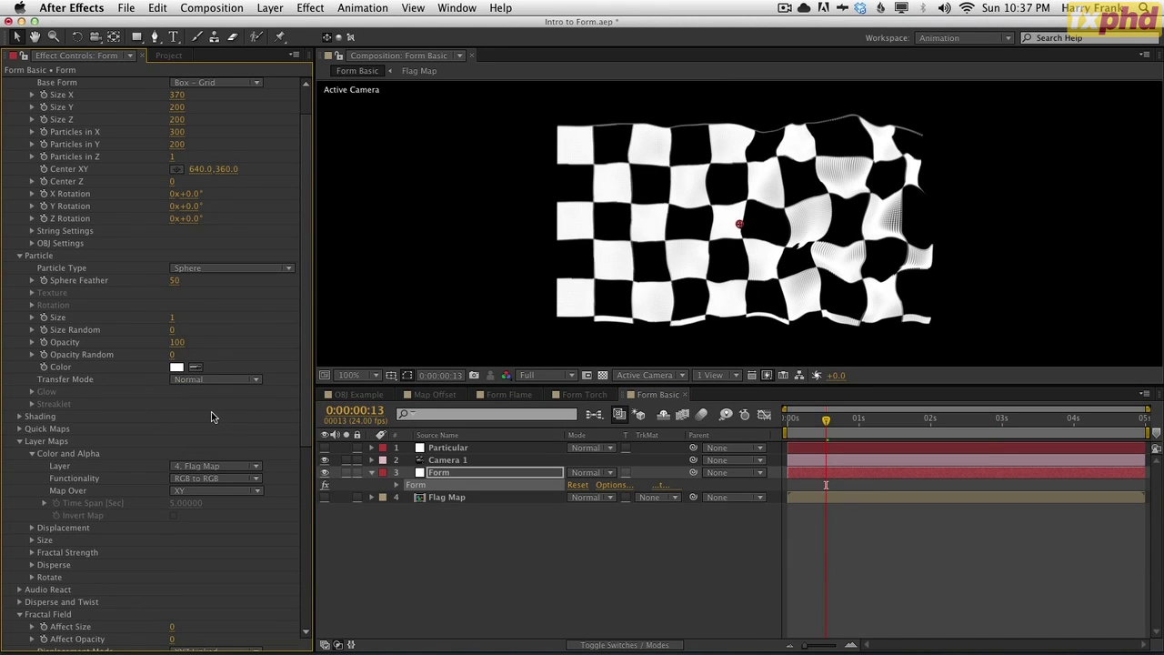
click(199, 381)
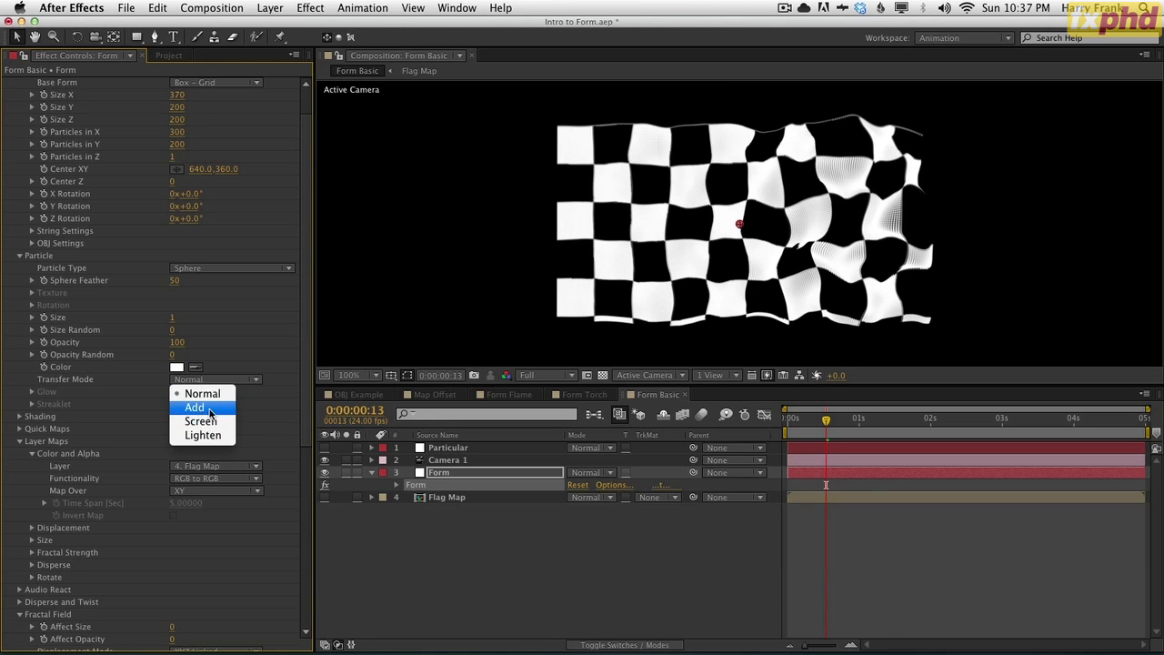
click(212, 393)
drag(872, 438, 876, 437)
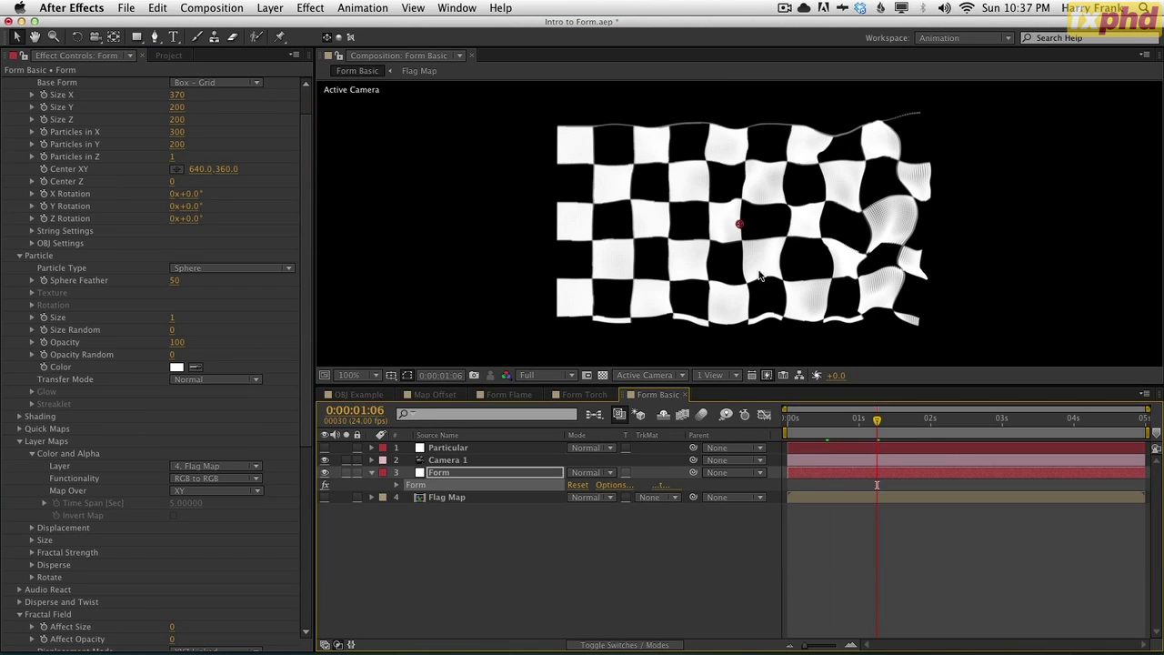
Orbit Camera 1 around the checkered flag and preview its waving motion from different angles.
click(456, 575)
click(460, 459)
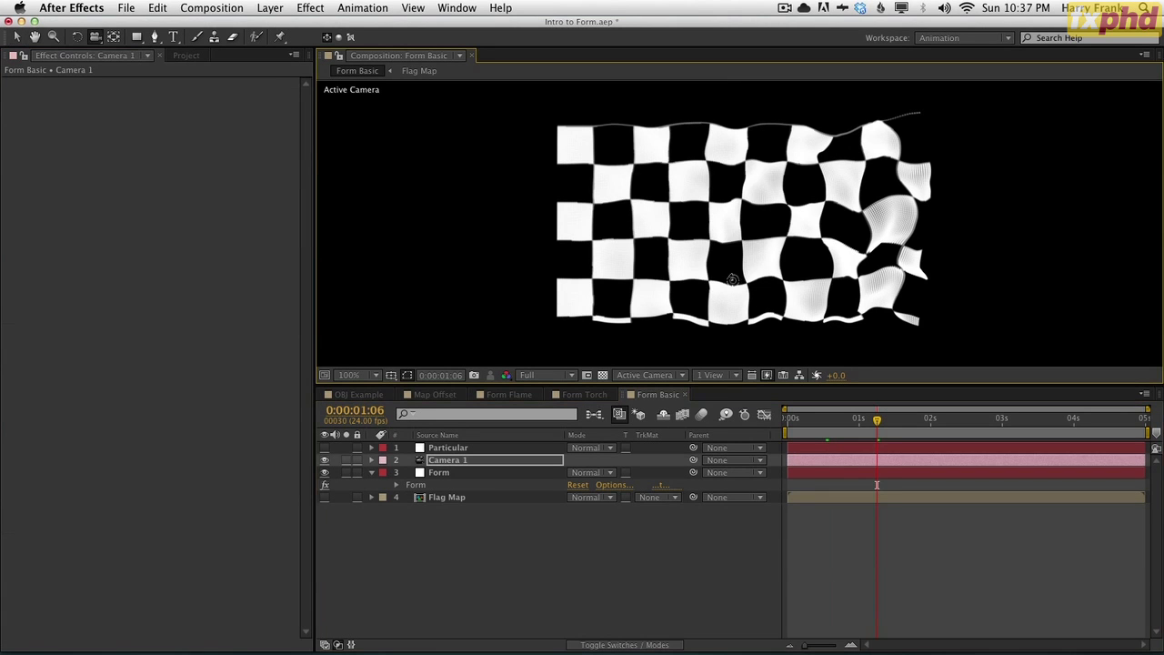
drag(733, 280, 657, 271)
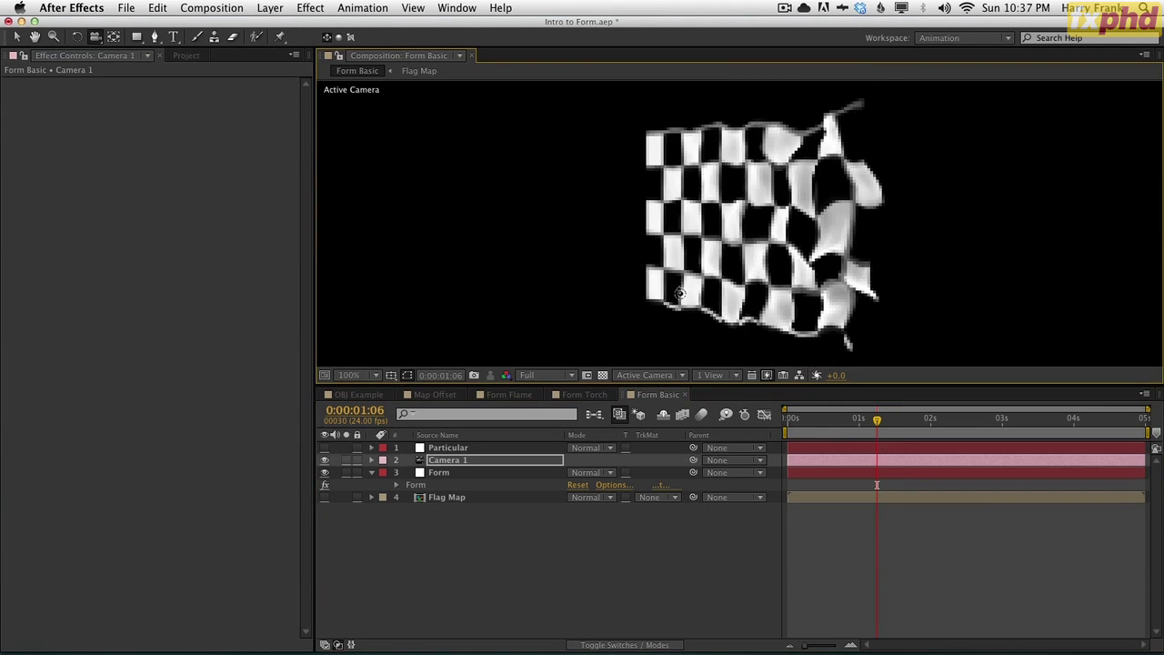
click(806, 426)
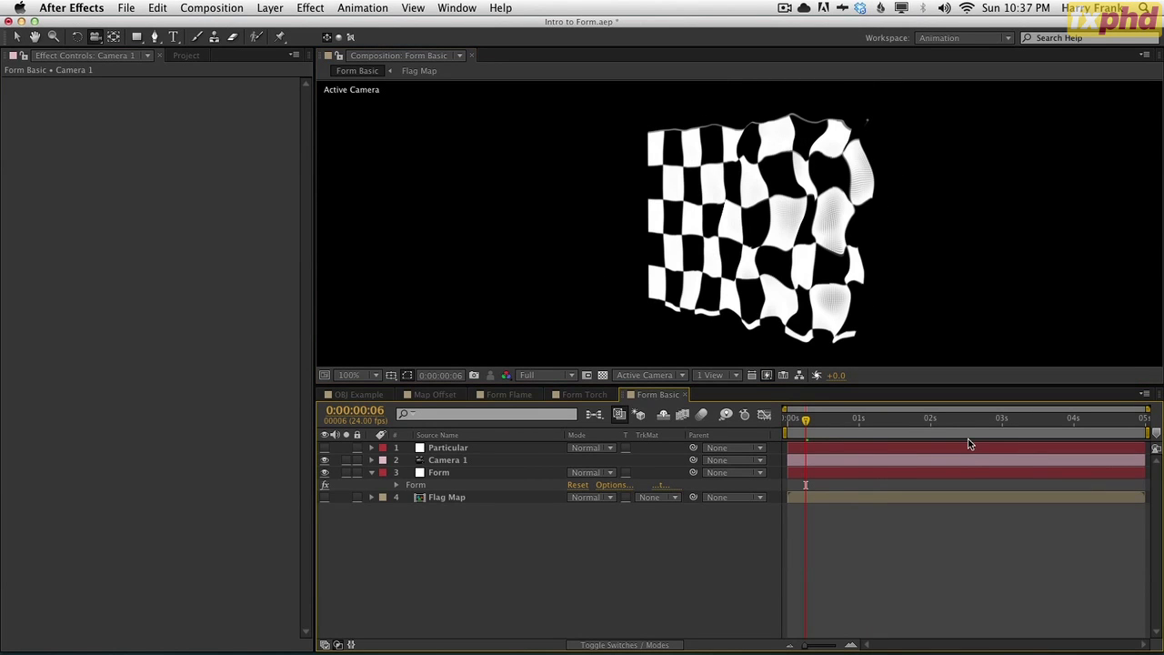
key(space)
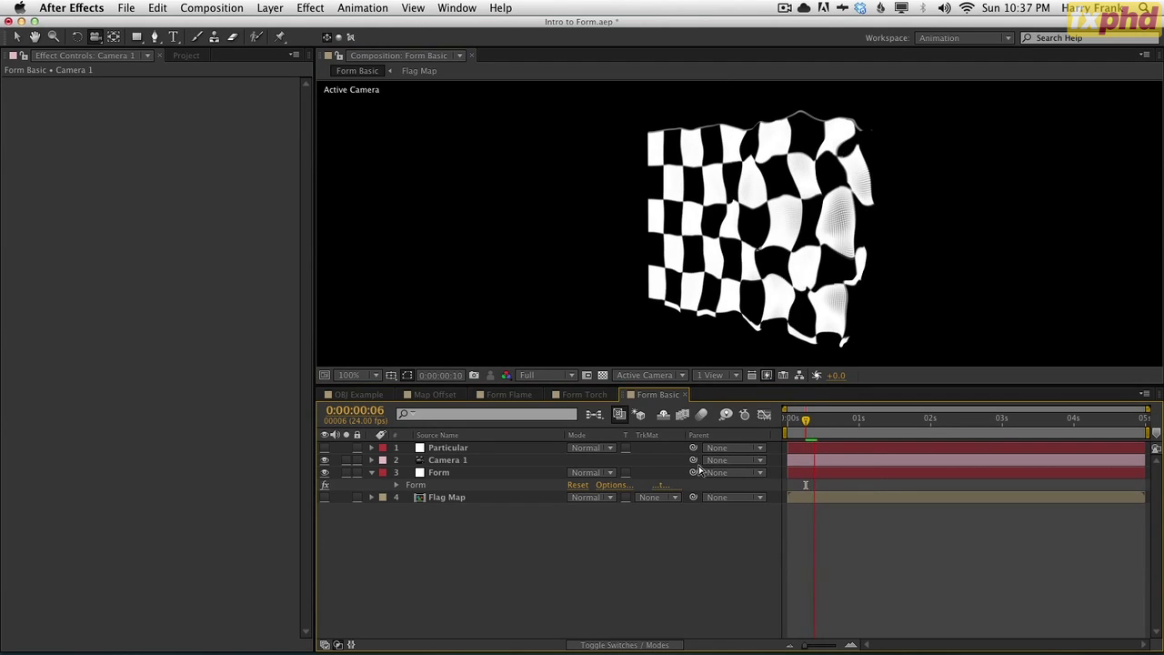
mouse_move(855, 432)
mouse_down()
mouse_move(898, 429)
mouse_move(814, 433)
mouse_move(858, 442)
mouse_up()
drag(675, 319, 739, 419)
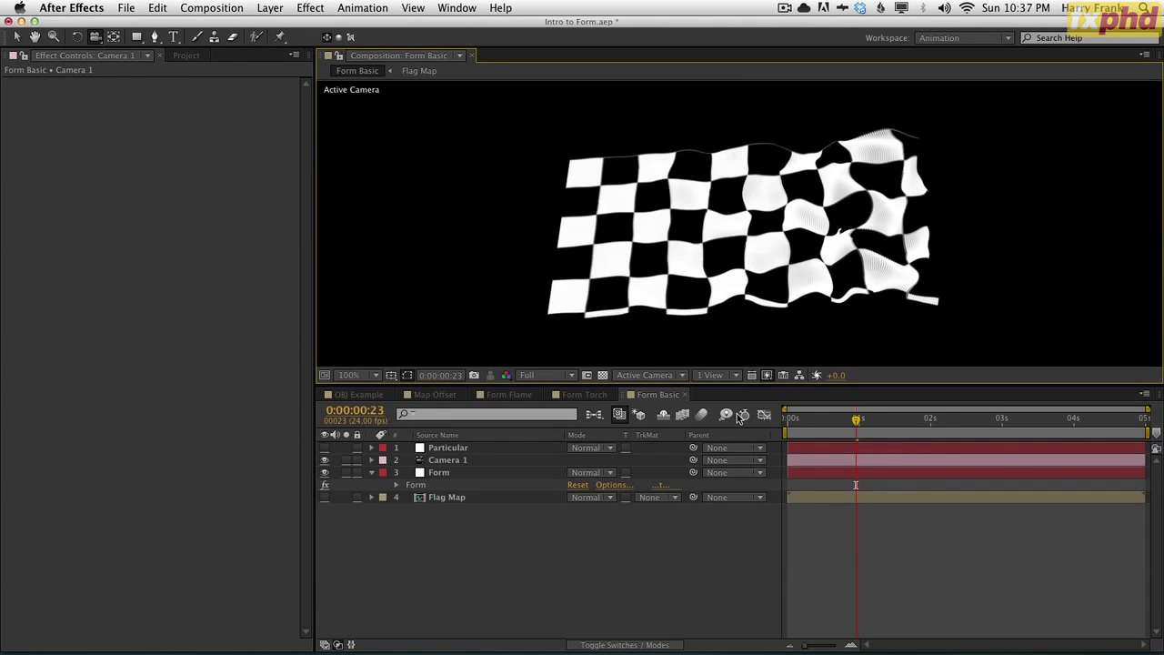
drag(852, 250, 808, 315)
click(551, 533)
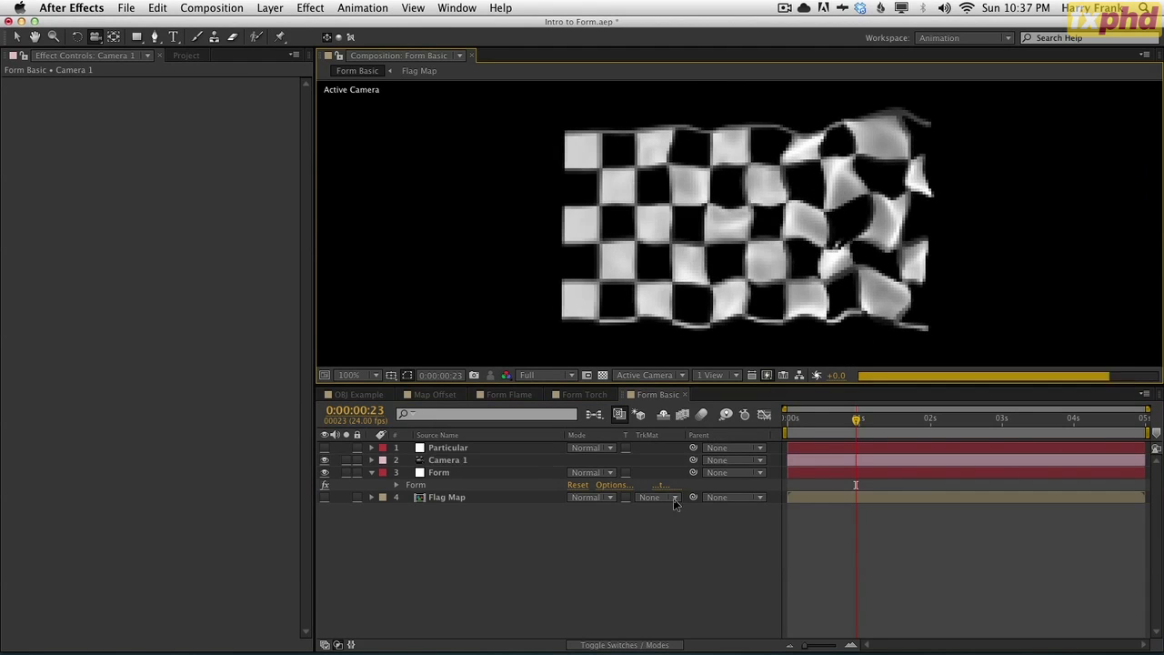
Create a new 1280 x 720 composition at 24 frames per second with a five-second duration.
key(super+n)
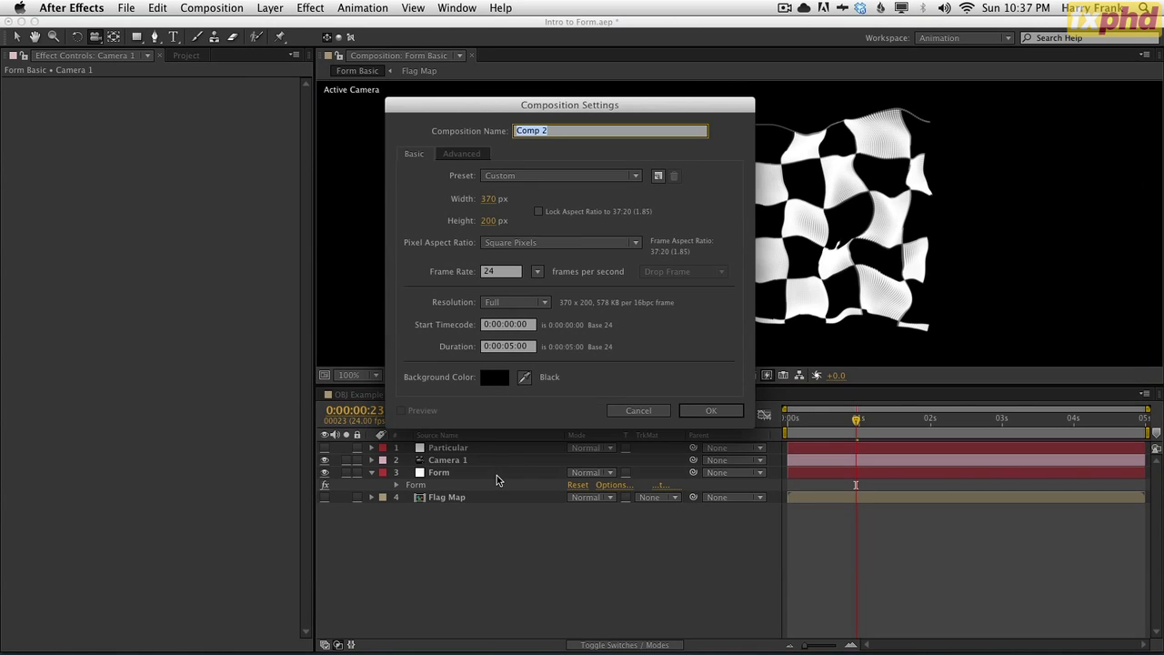
click(534, 177)
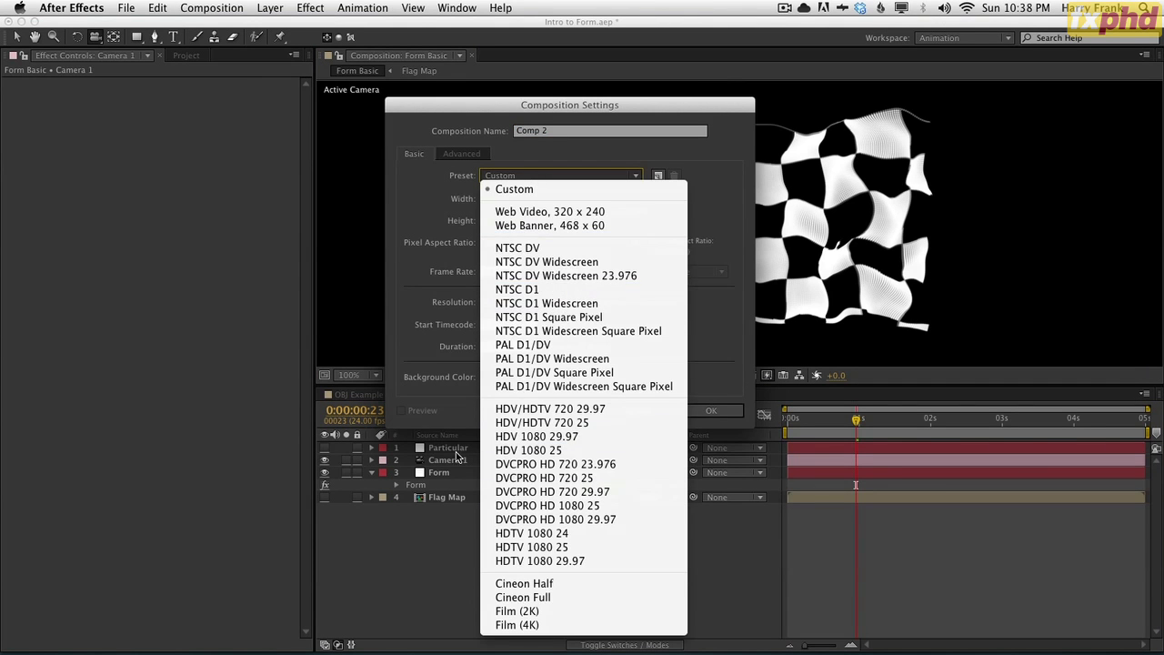
key(Escape)
key(Tab)
text(1280)
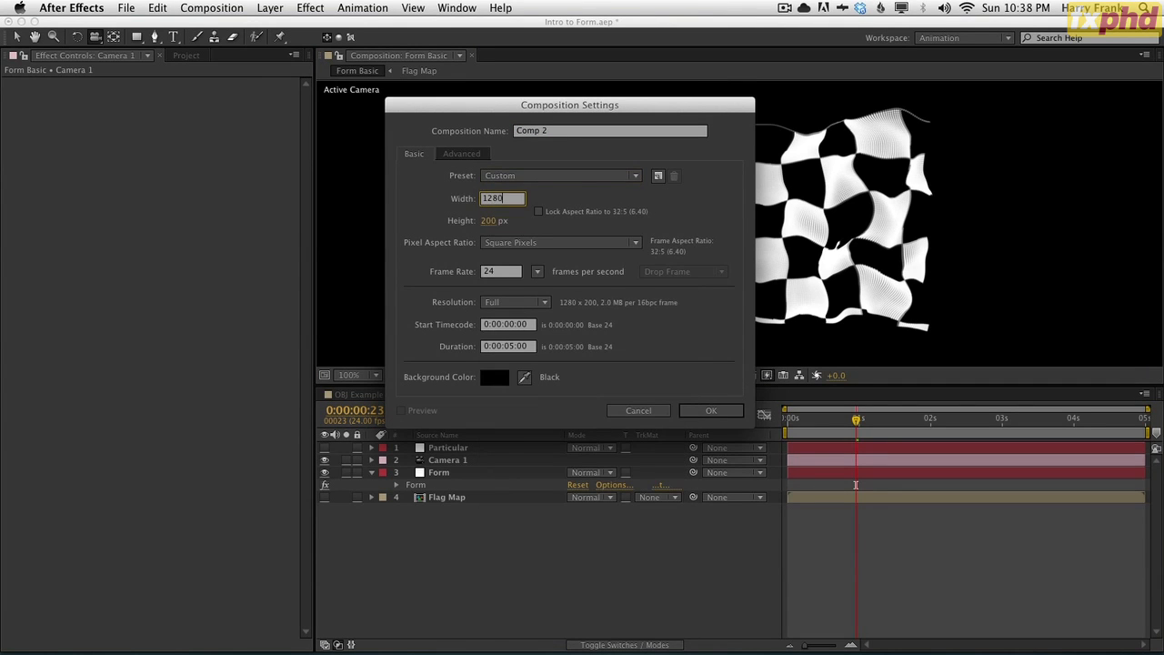
key(Tab)
text(720)
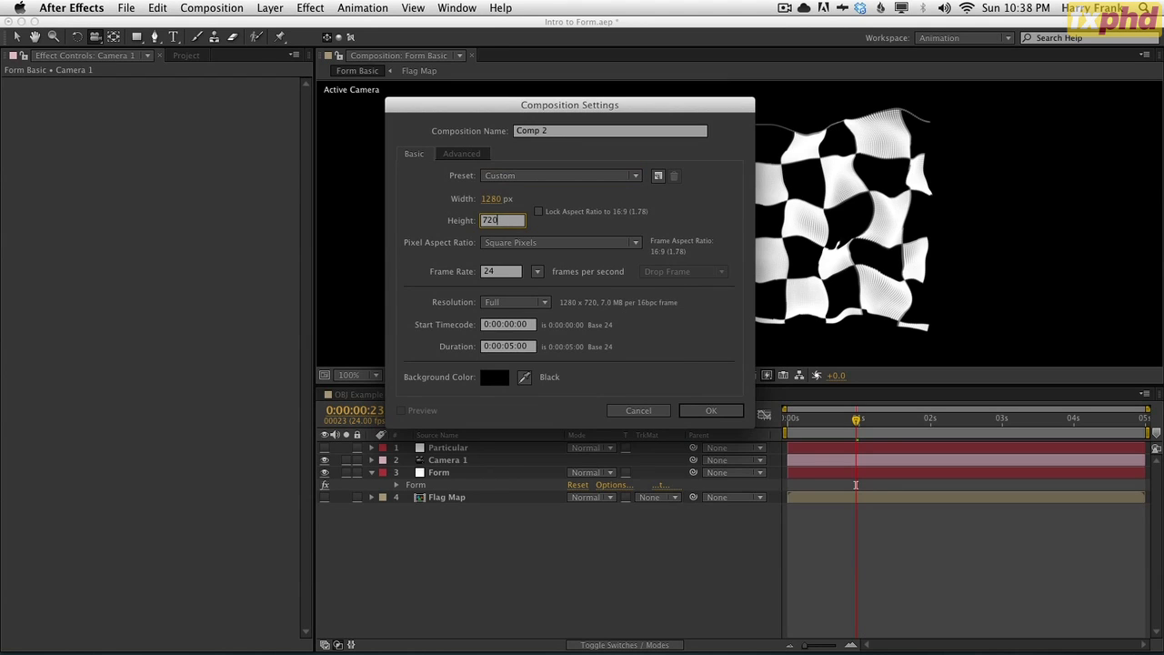
key(Return)
Add a black 1280 x 720 solid named Form Fire to the new composition.
key(super+y)
text(f)
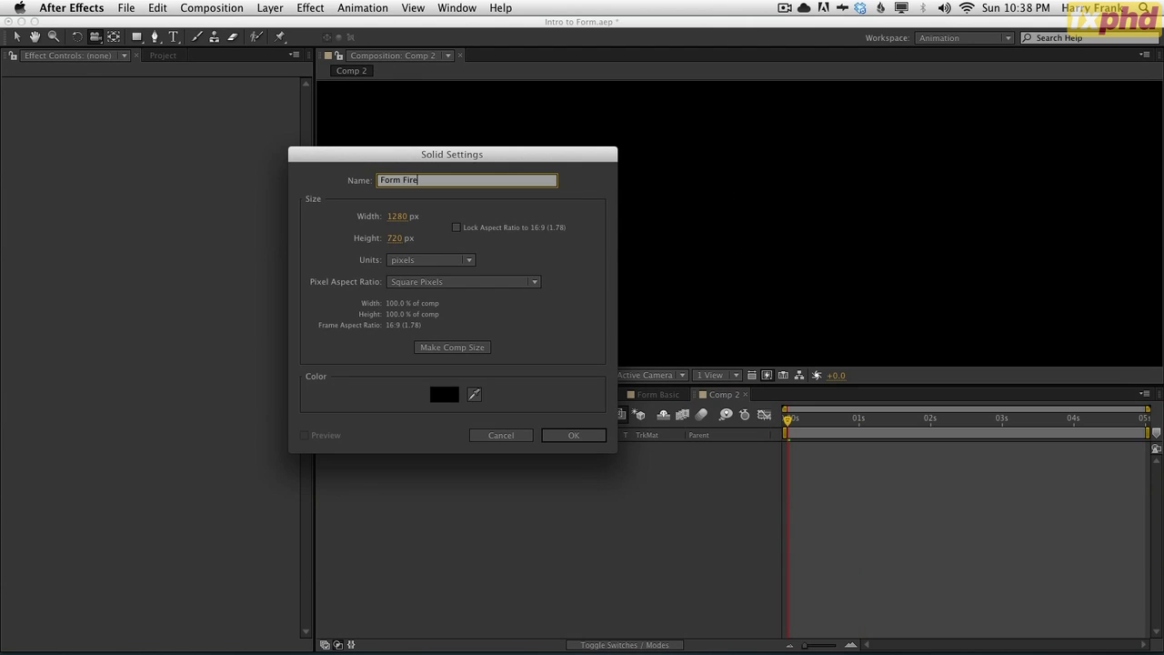
text(orm Fire)
key(Return)
Apply the Trapcode Form effect to the Form Fire solid.
click(270, 8)
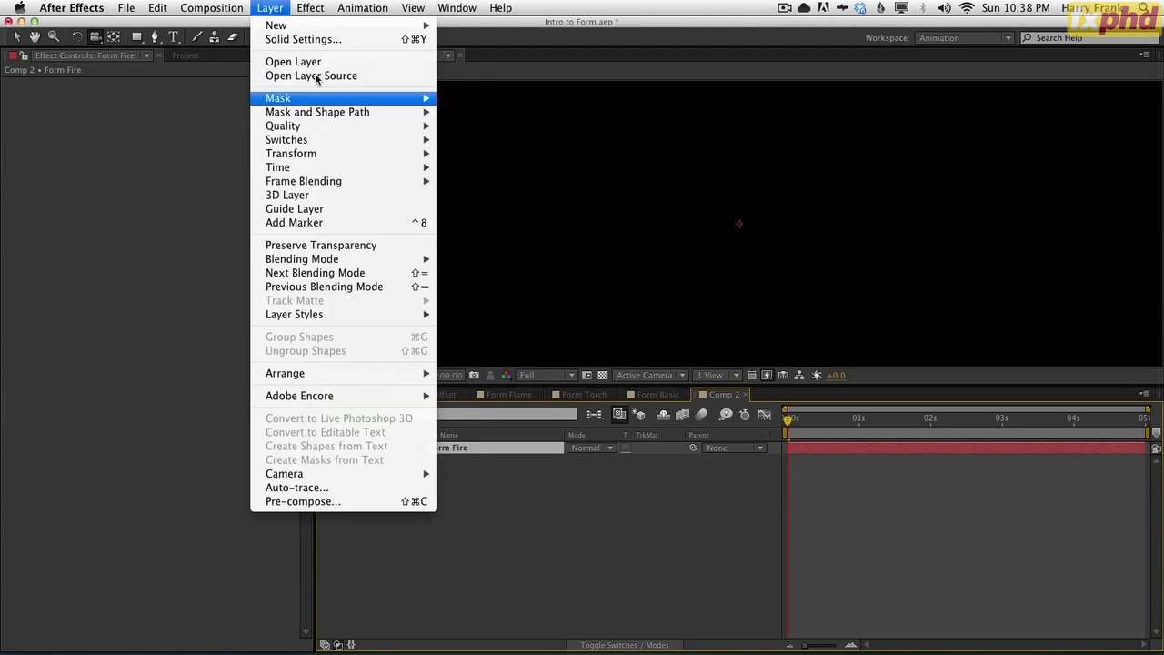
mouse_move(306, 20)
scroll(382, 410, down, 3)
mouse_move(391, 596)
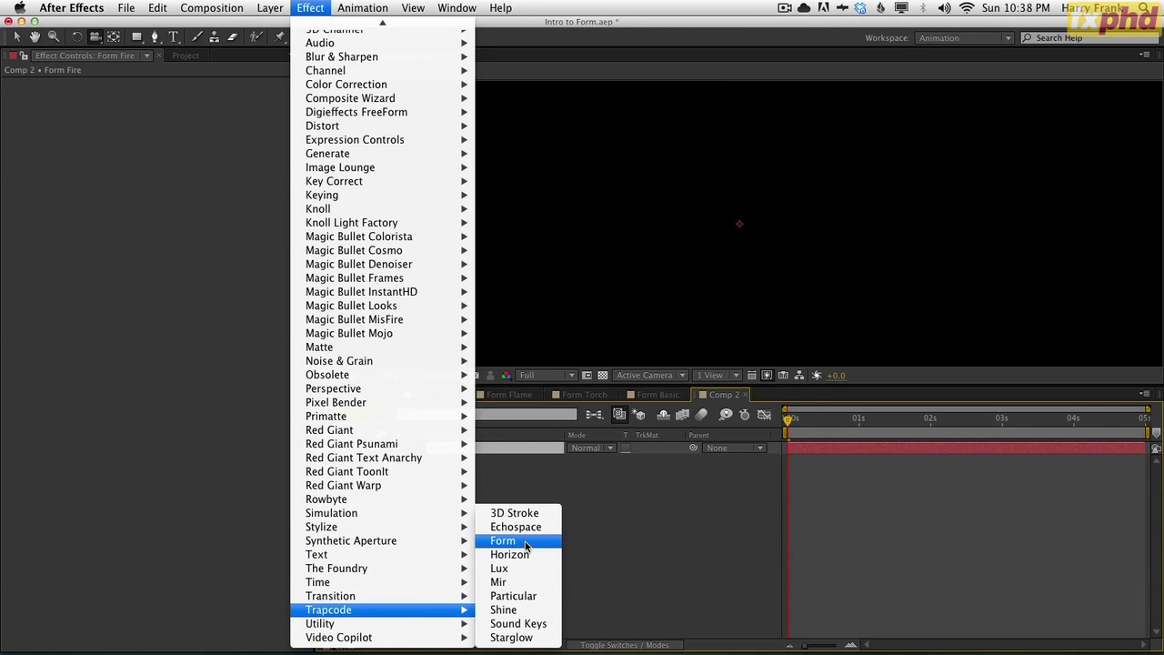
click(526, 544)
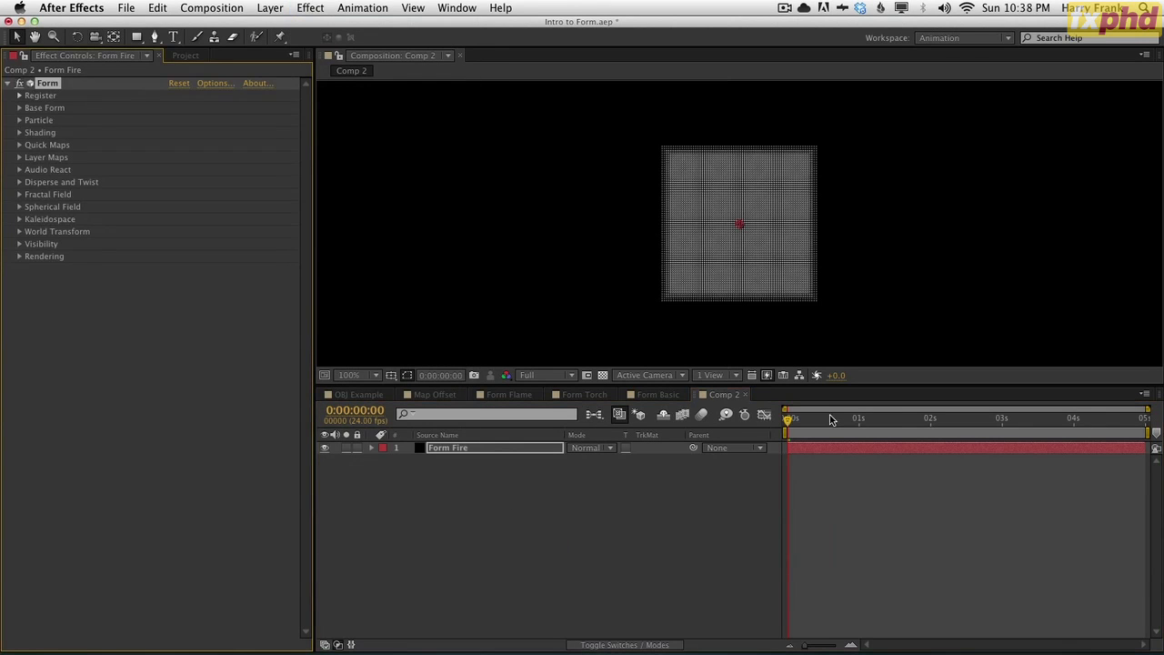
key(space)
Set Form's base grid to Size X 380 and Size Y 480, with 236, 200 and 1 particles in X, Y and Z.
click(19, 107)
click(210, 122)
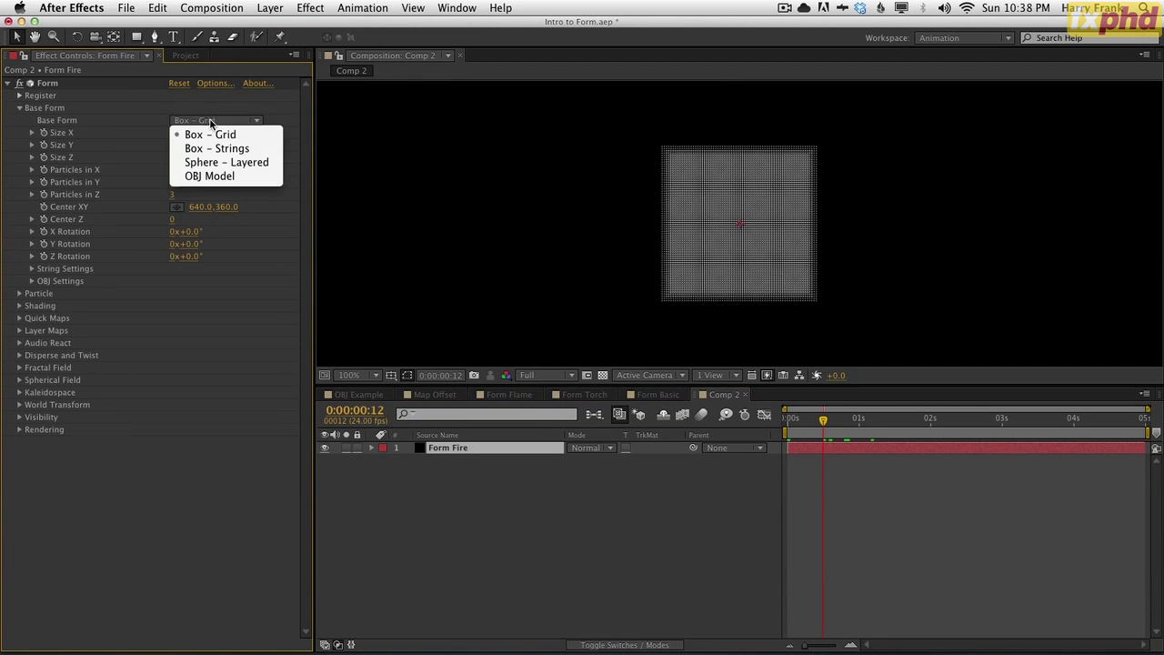
click(165, 189)
click(174, 194)
text(1)
key(Return)
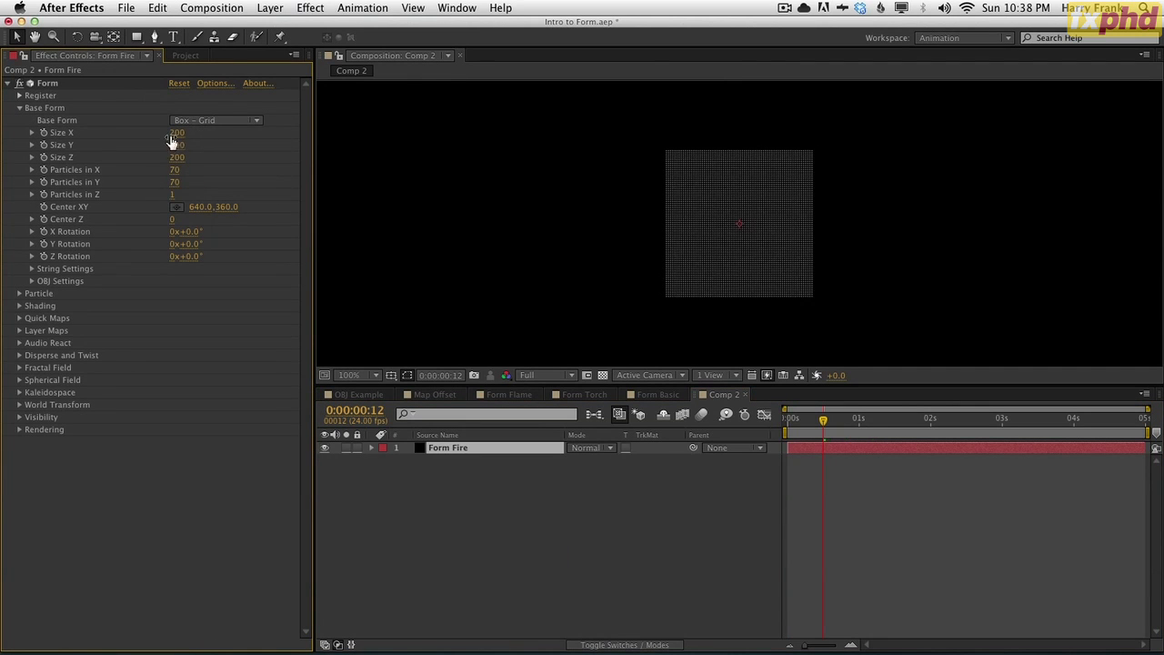
drag(174, 132, 303, 170)
drag(177, 182, 262, 174)
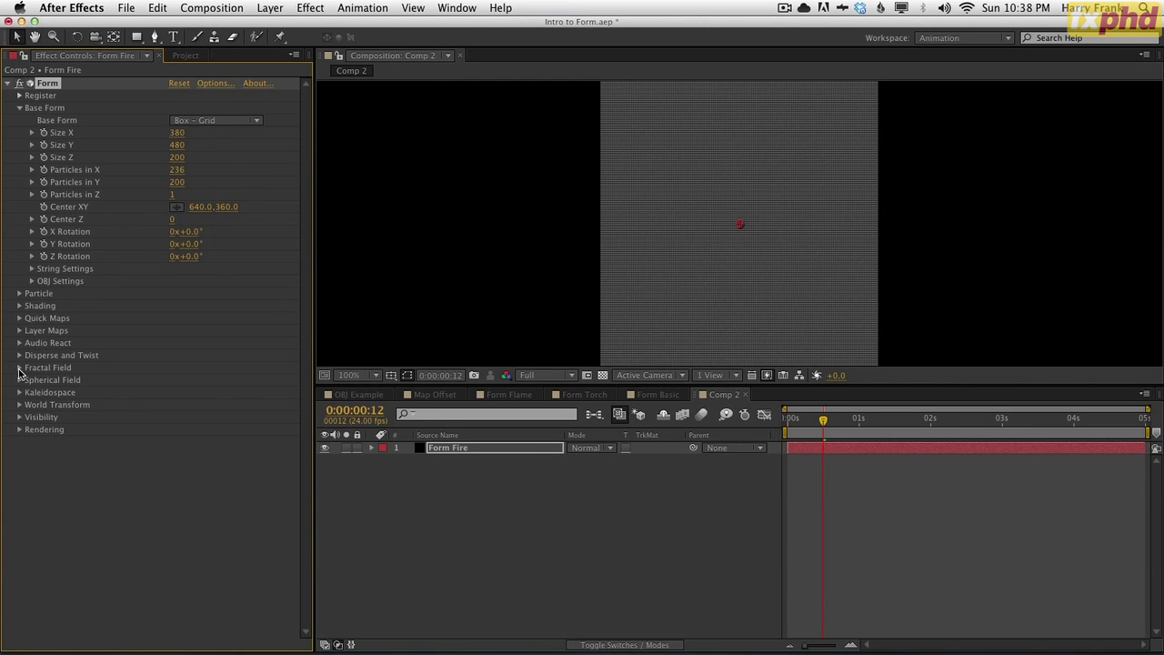
Set the Fractal Field's Displace to 157 on the Form Fire grid and inspect the distorted particles.
click(19, 367)
scroll(156, 482, down, 3)
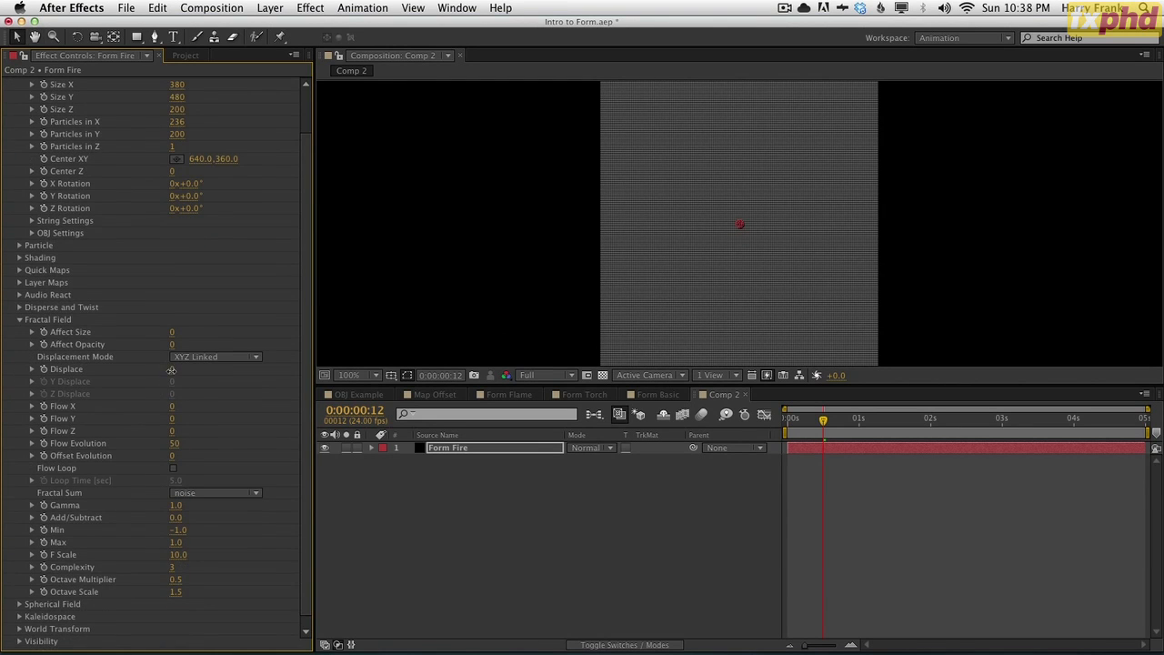
drag(171, 370, 286, 370)
key(h)
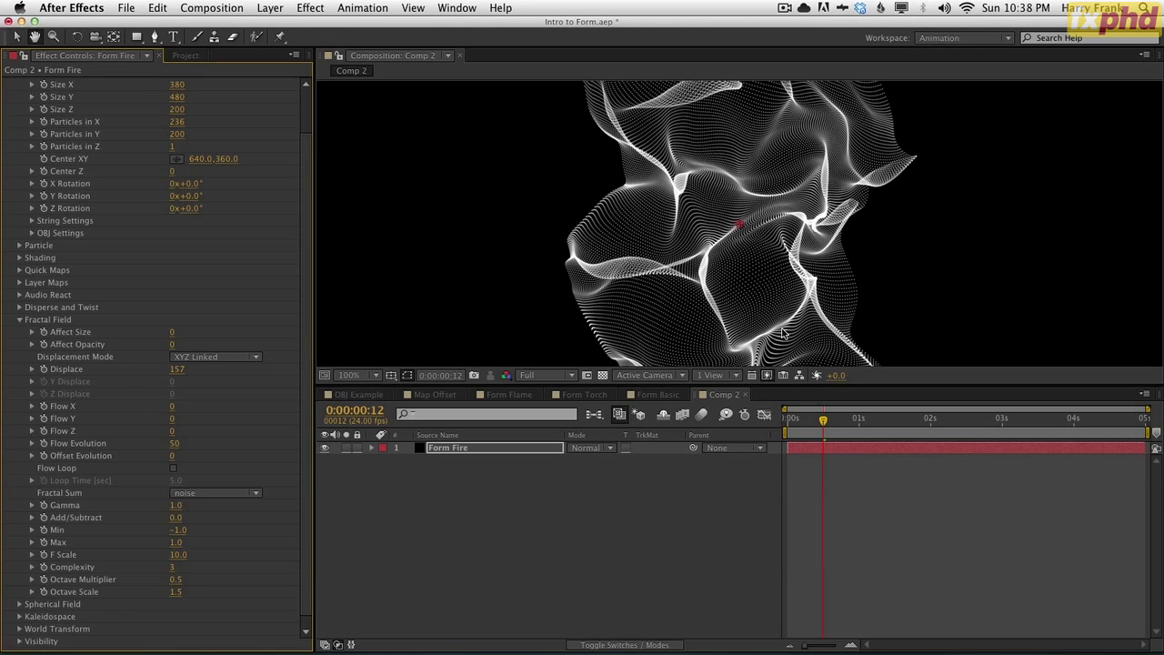
drag(787, 319, 818, 305)
mouse_move(791, 162)
mouse_down()
mouse_move(810, 187)
mouse_move(801, 168)
mouse_up()
drag(781, 230, 796, 223)
key(v)
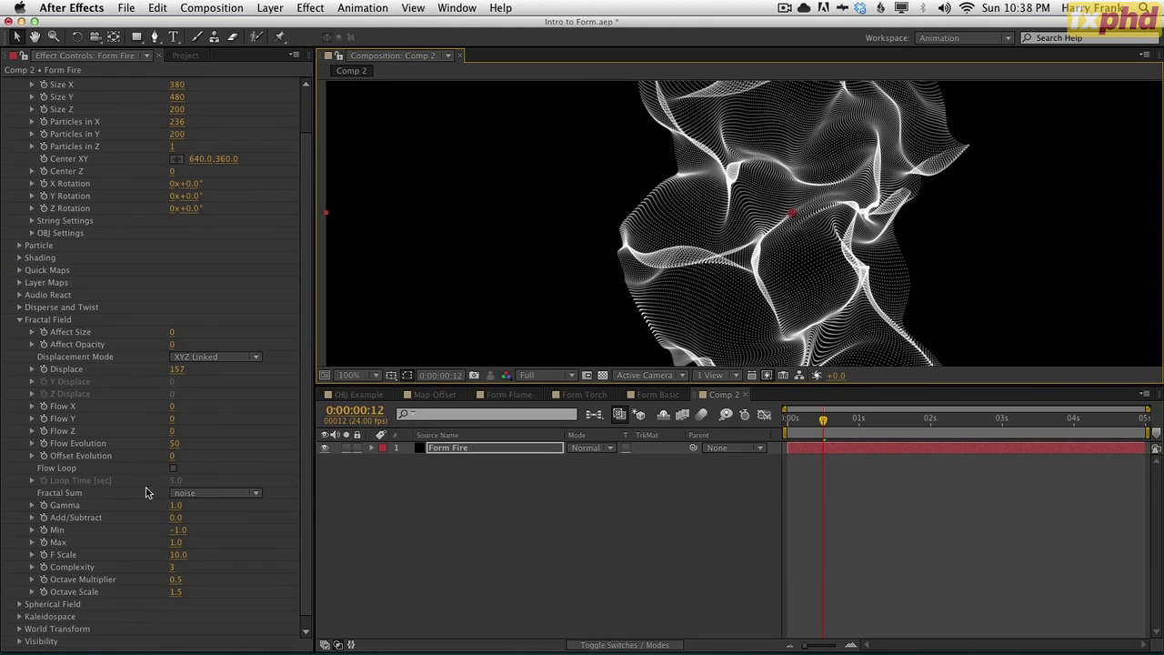
Change the Fractal Field's Fractal Sum to abs(noise).
click(216, 493)
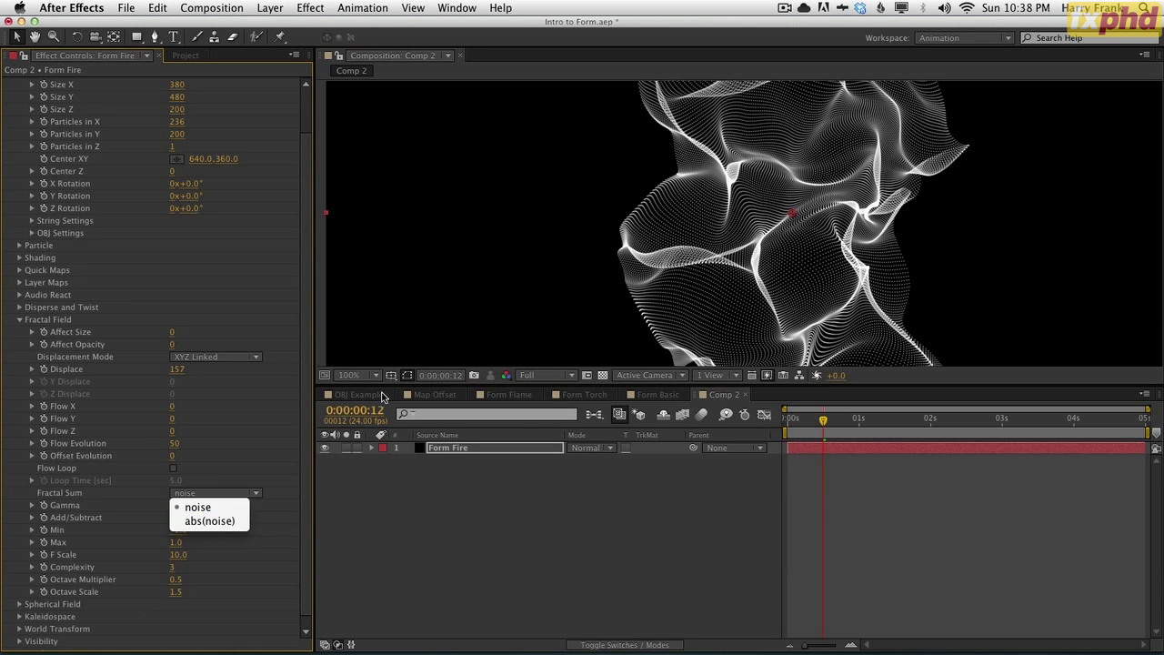
click(794, 189)
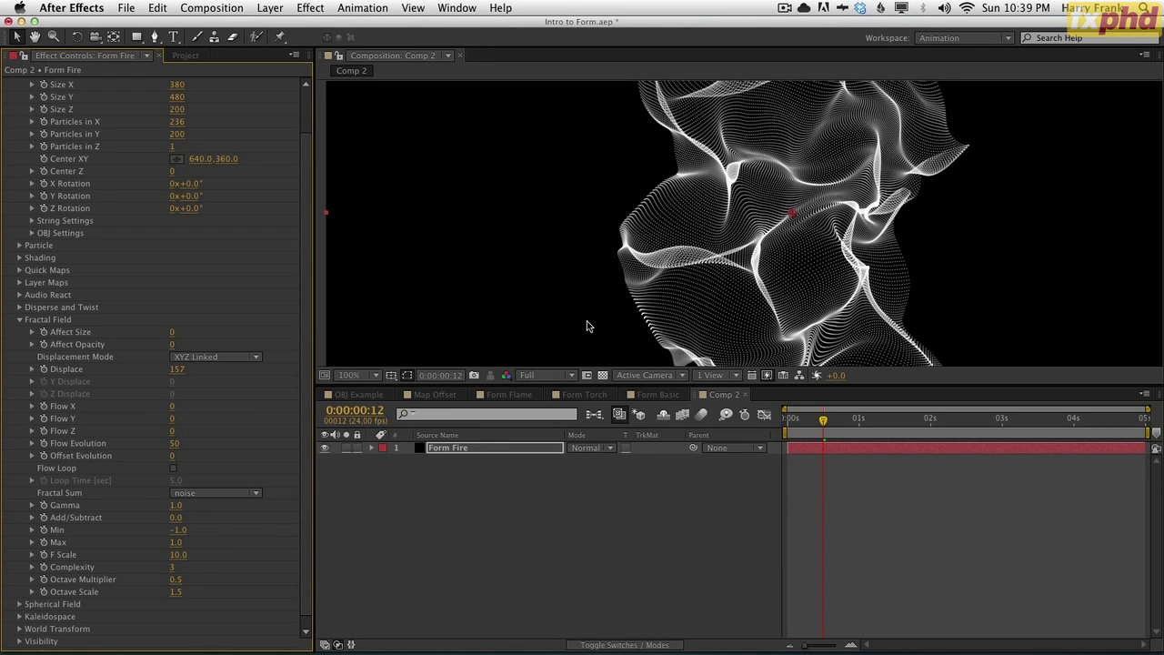
click(255, 493)
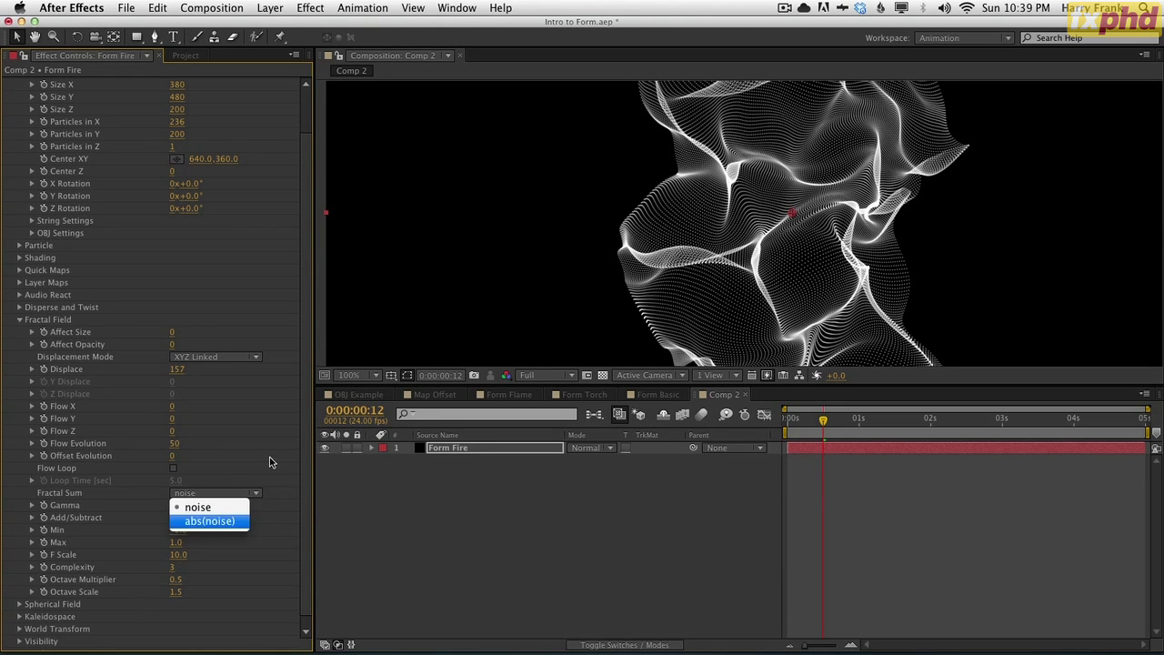
click(210, 520)
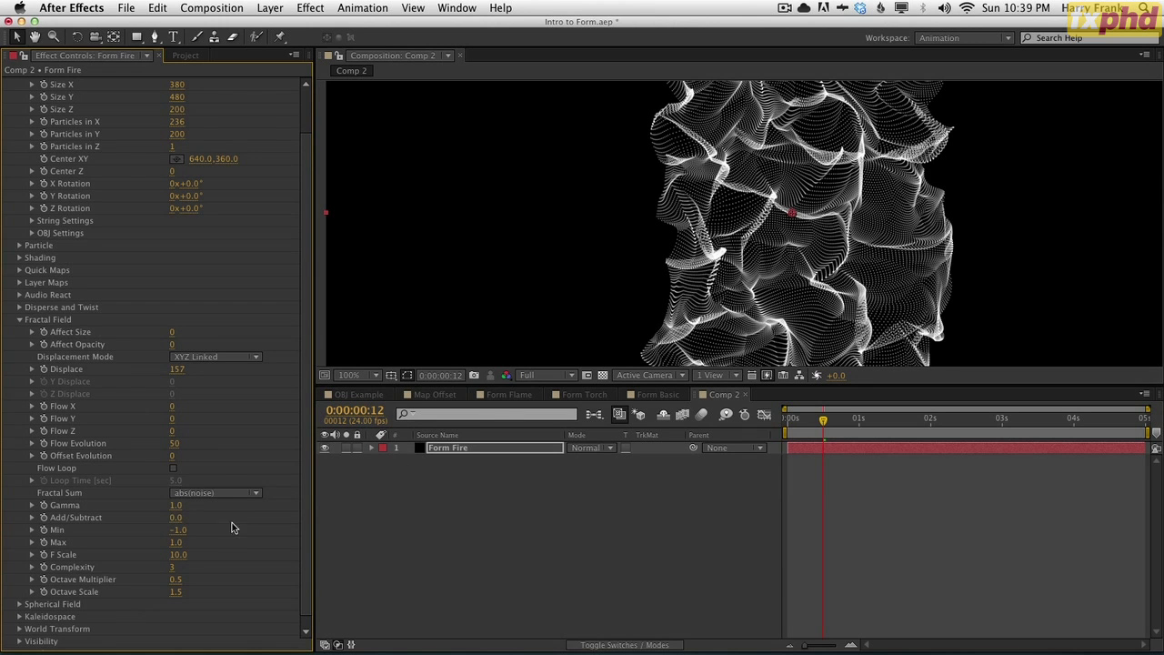
Examine the abs(noise) displacement at several frames and enlarge the composition view.
drag(822, 422, 895, 433)
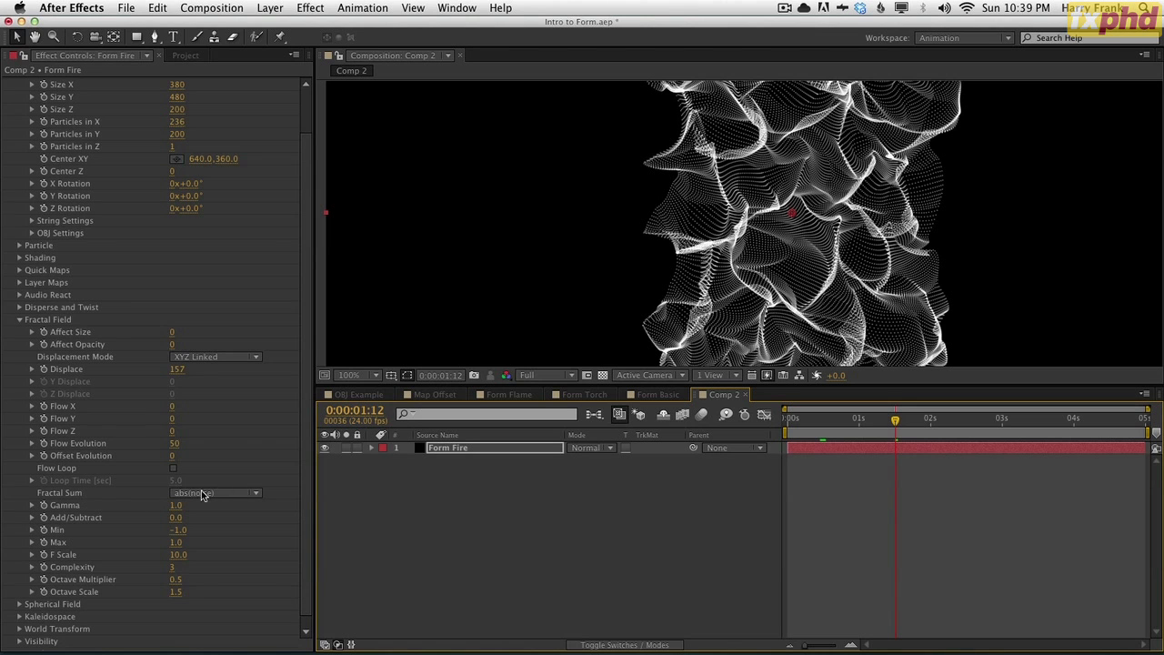
drag(828, 425, 836, 432)
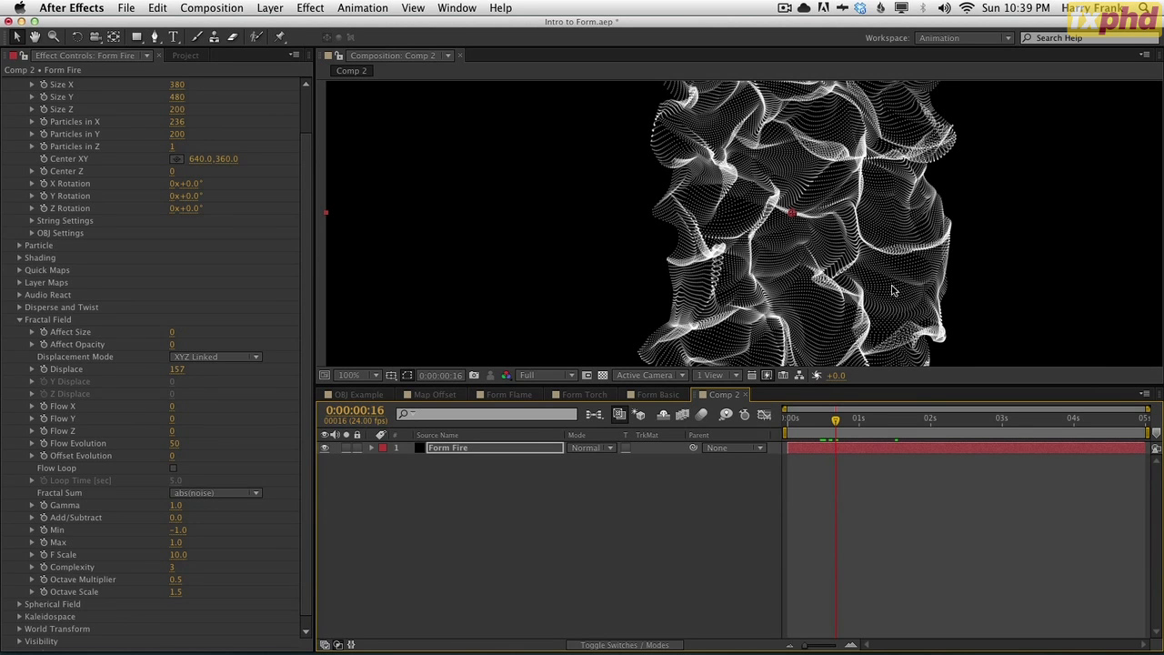
drag(821, 384, 823, 441)
key(space)
drag(874, 334, 856, 321)
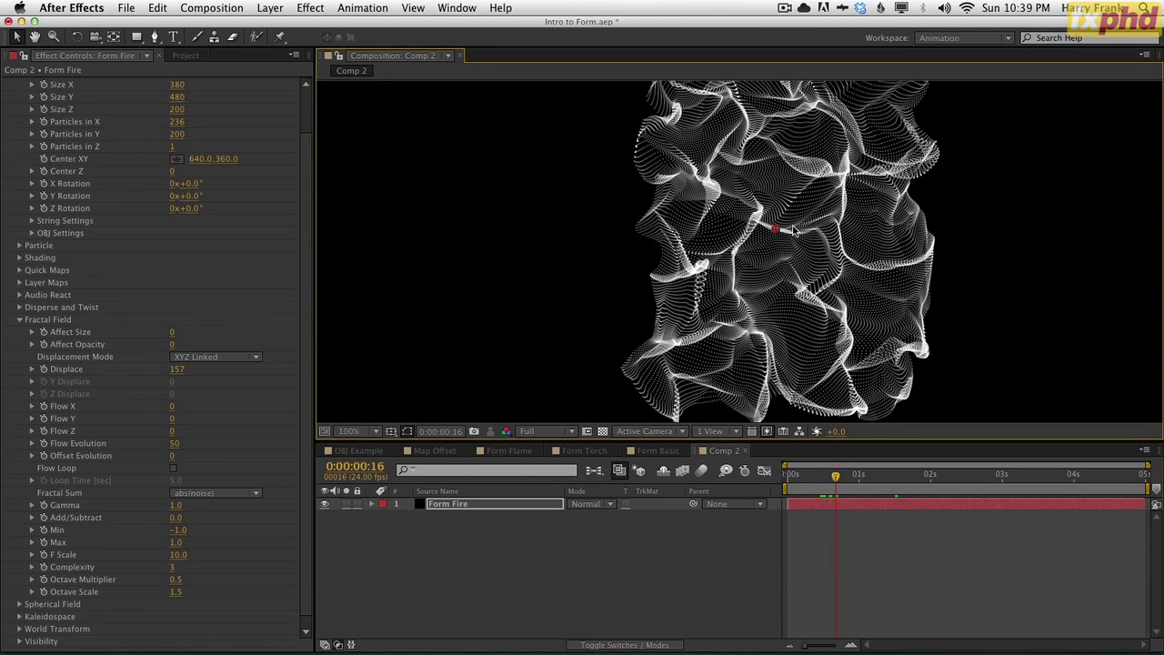
Set the Fractal Field's Flow Y to -245 and check the moving displacement at 0:00:01:20.
key(space)
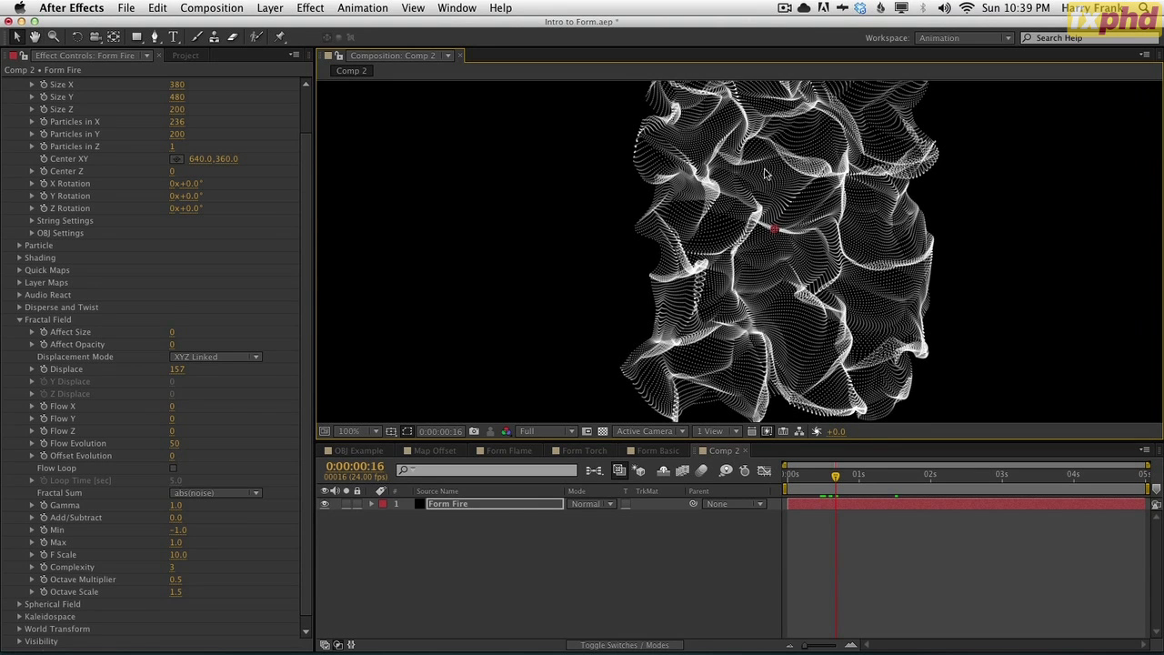
key(space)
mouse_move(765, 202)
mouse_down()
mouse_move(772, 322)
mouse_move(770, 179)
mouse_move(766, 209)
mouse_up()
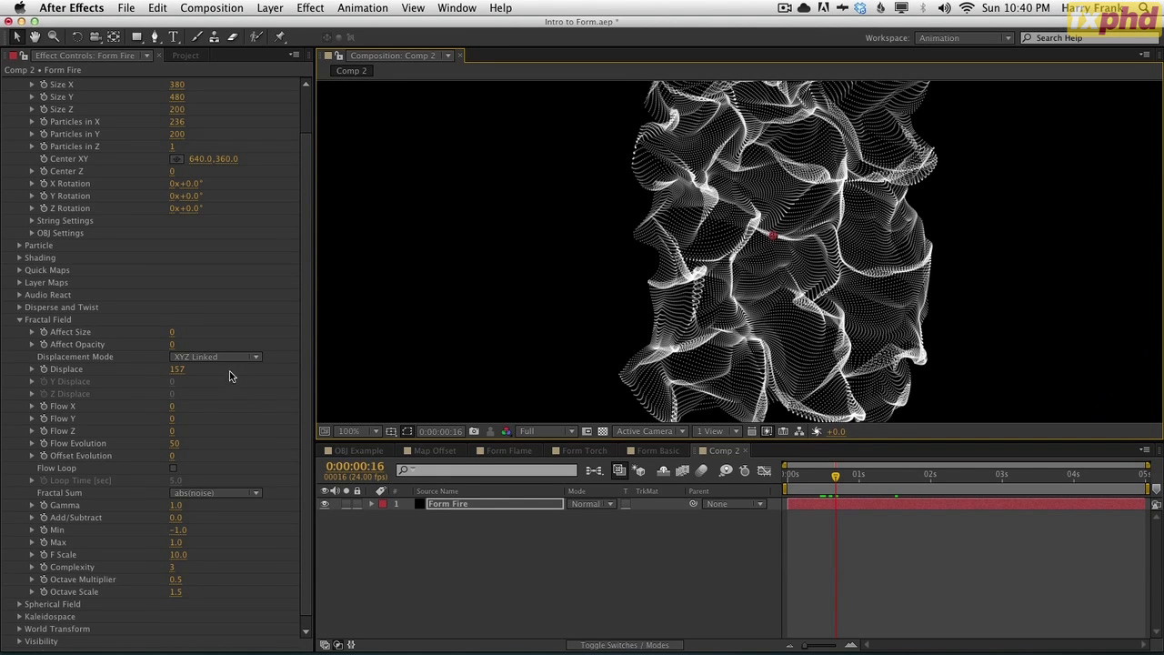
drag(172, 419, 0, 423)
drag(837, 480, 919, 492)
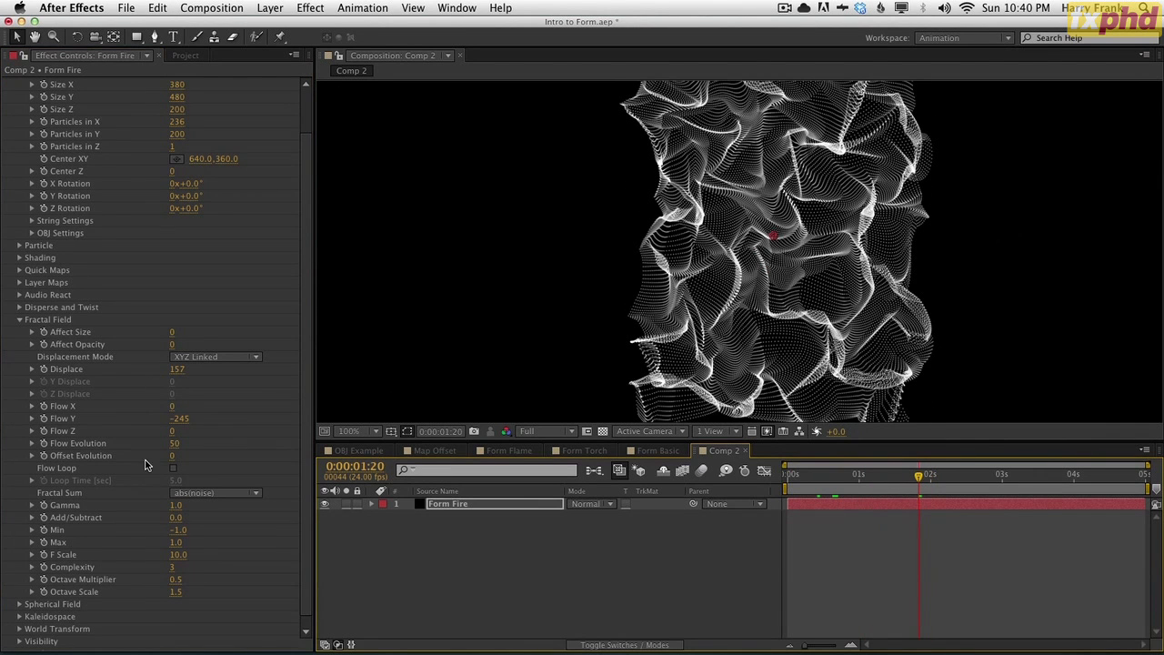
Set the Fractal Field's Flow Evolution to 35 and preview the motion.
click(174, 445)
text(35)
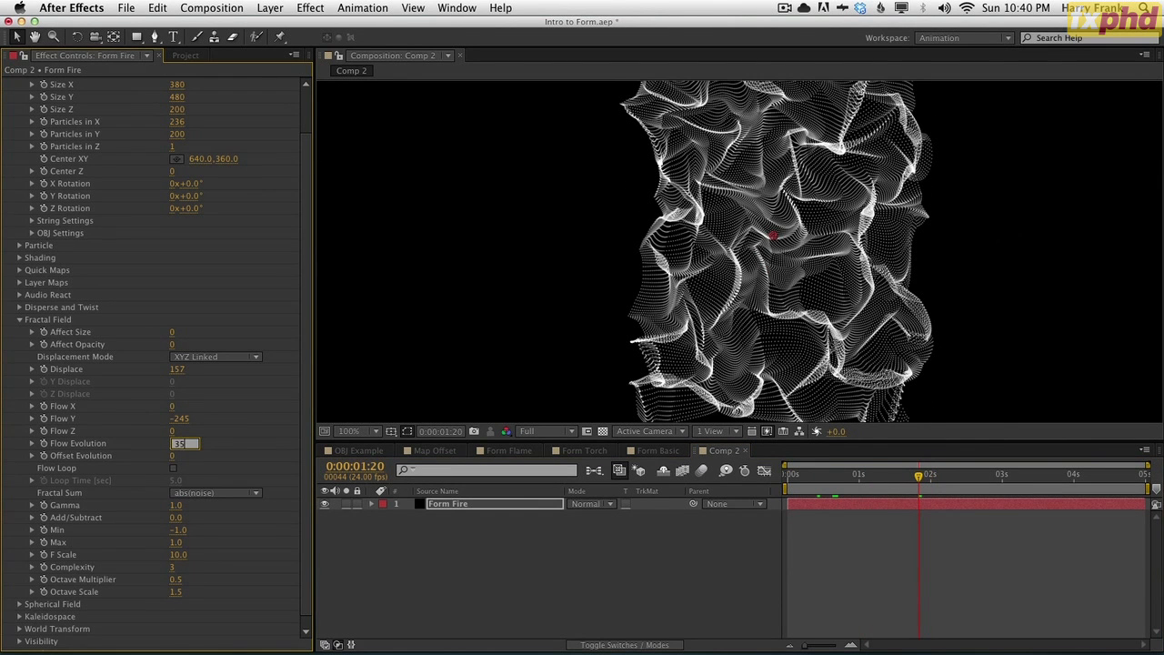
key(Return)
key(space)
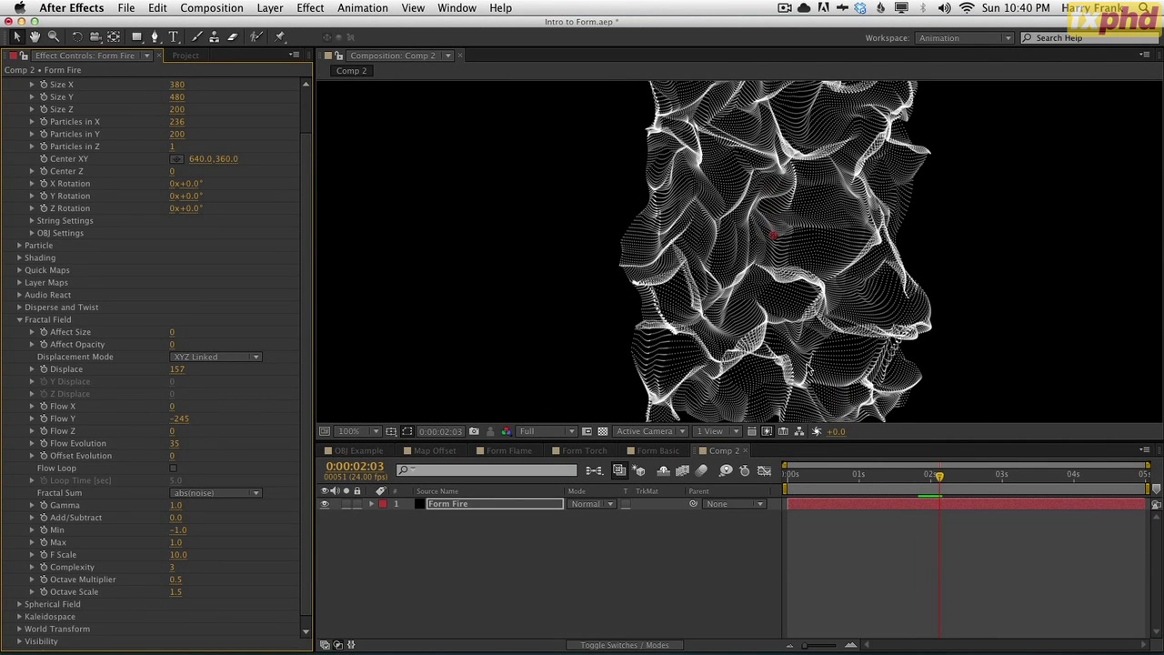
In Form's Quick Maps, assign Map #1 to Fractal Strength over Y.
scroll(210, 483, up, 3)
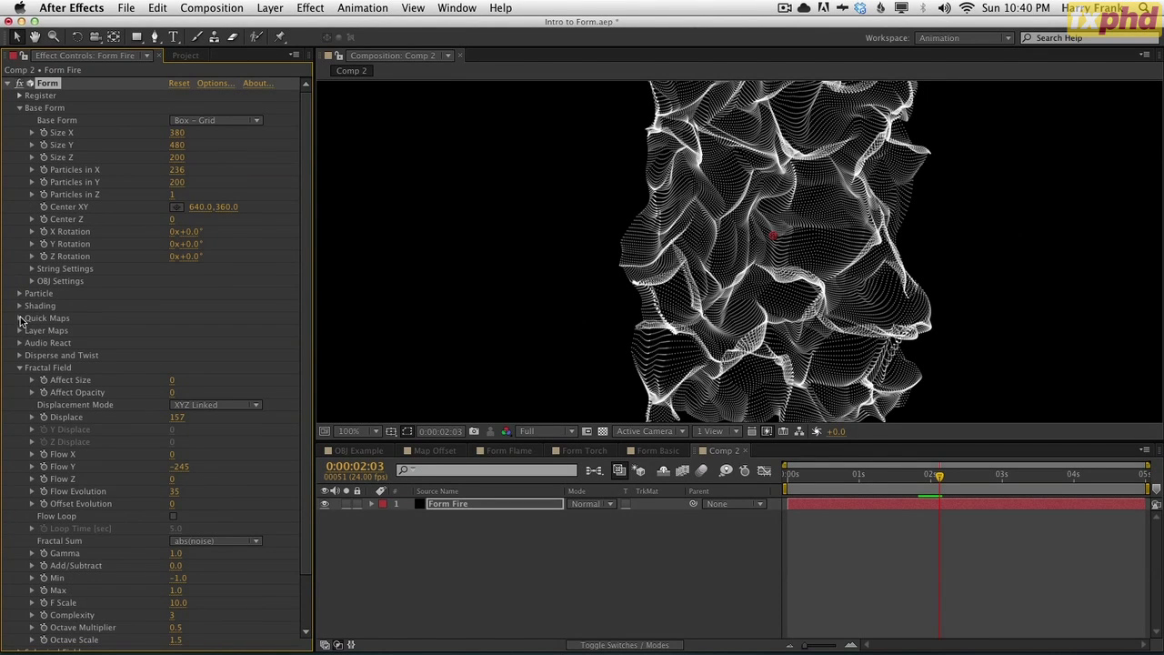
click(19, 319)
scroll(55, 337, down, 3)
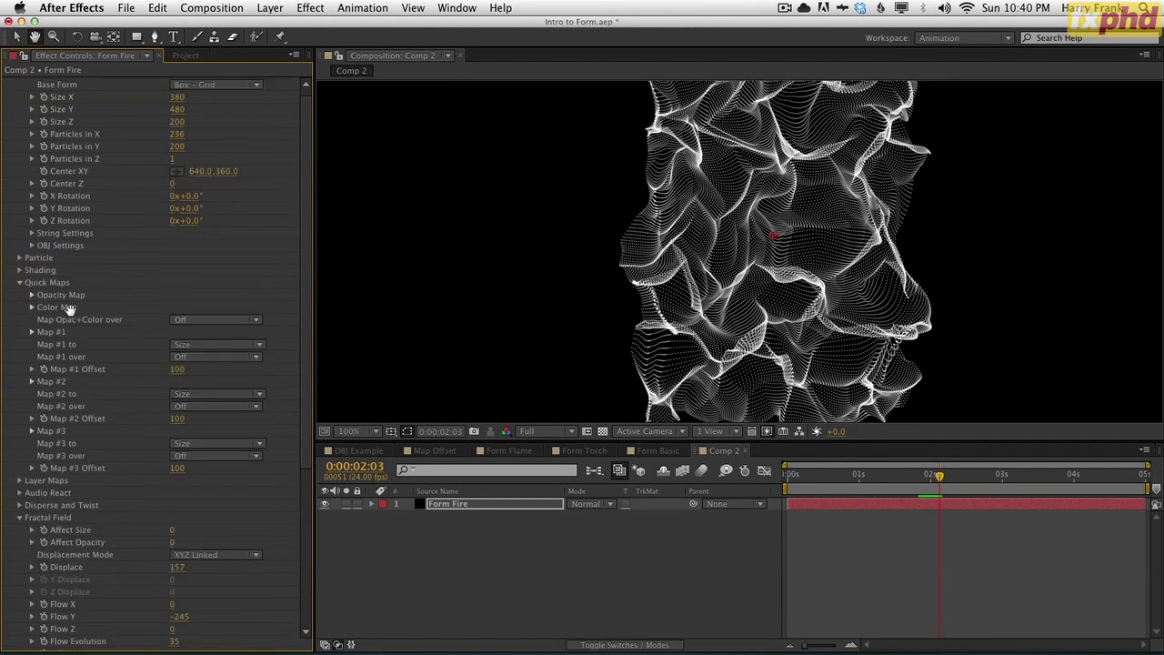
click(211, 332)
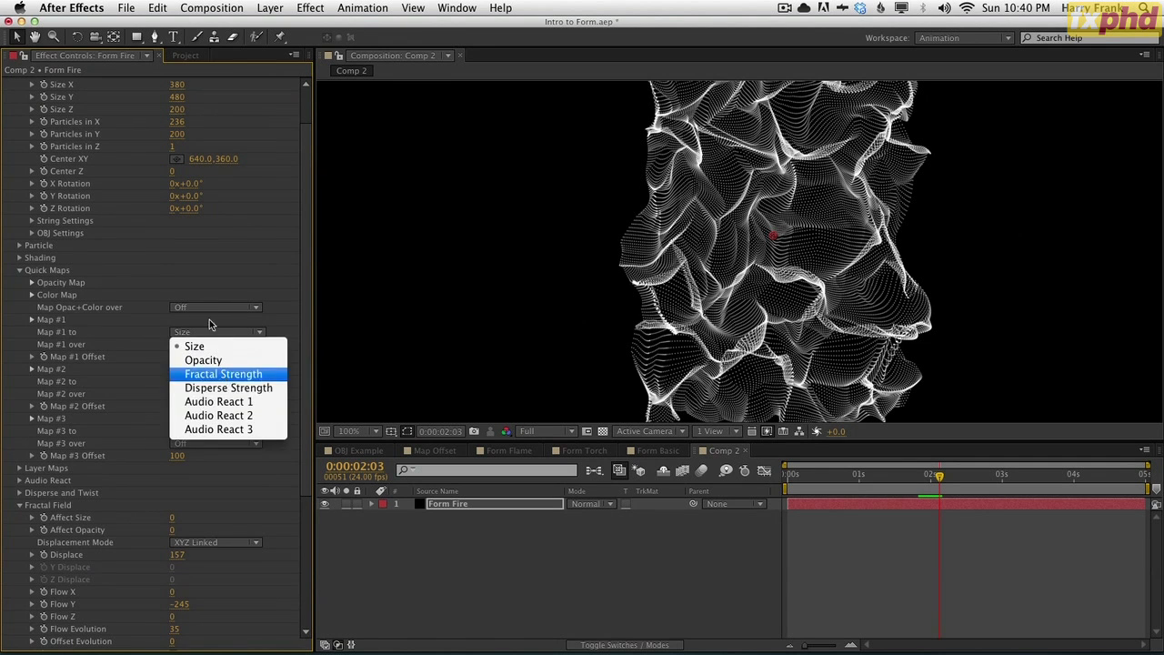
click(211, 371)
click(211, 344)
click(206, 401)
click(188, 345)
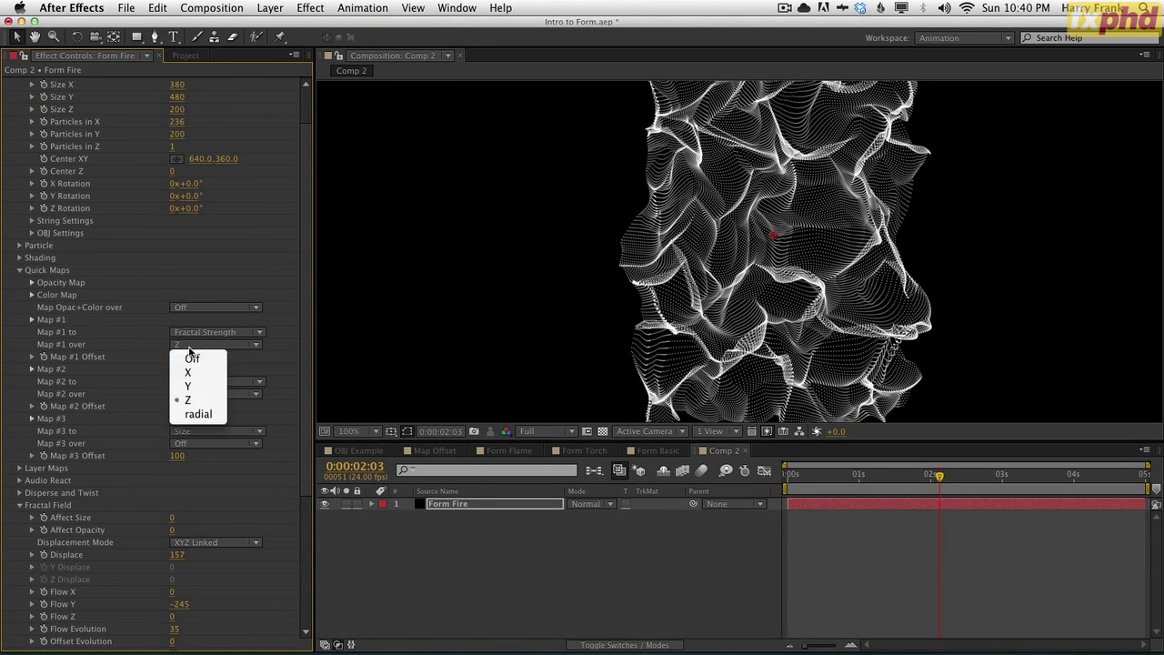
click(184, 385)
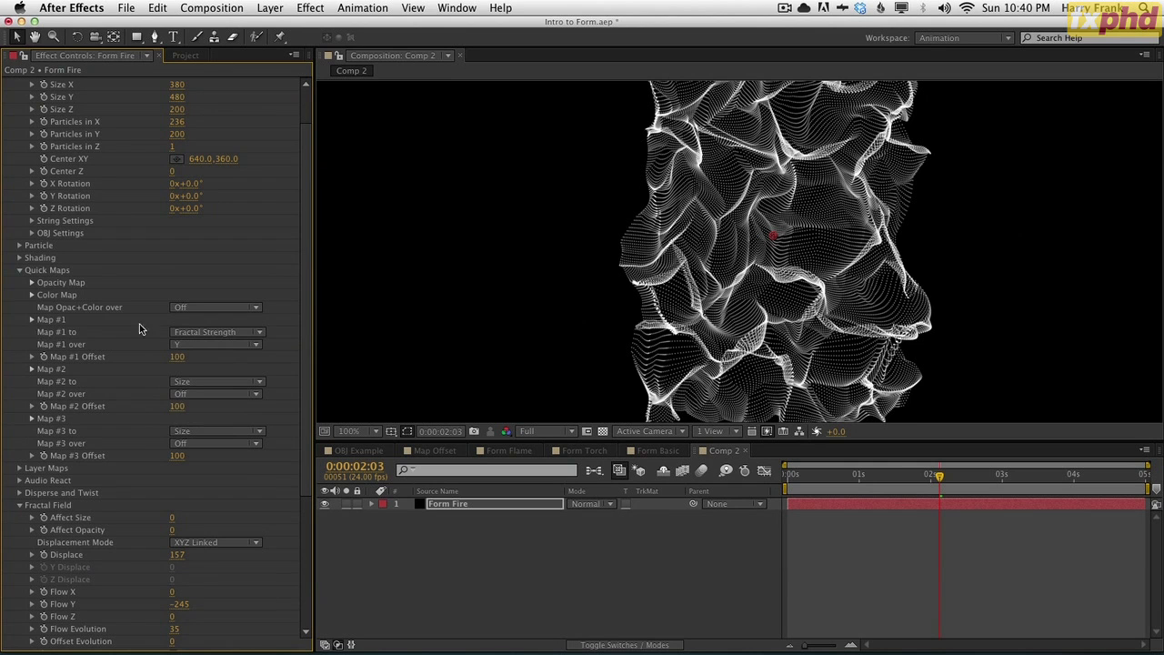
Shape the Map #1 curve as a falling ramp reaching zero before its end, and enlarge the composition view to inspect the grid.
click(31, 320)
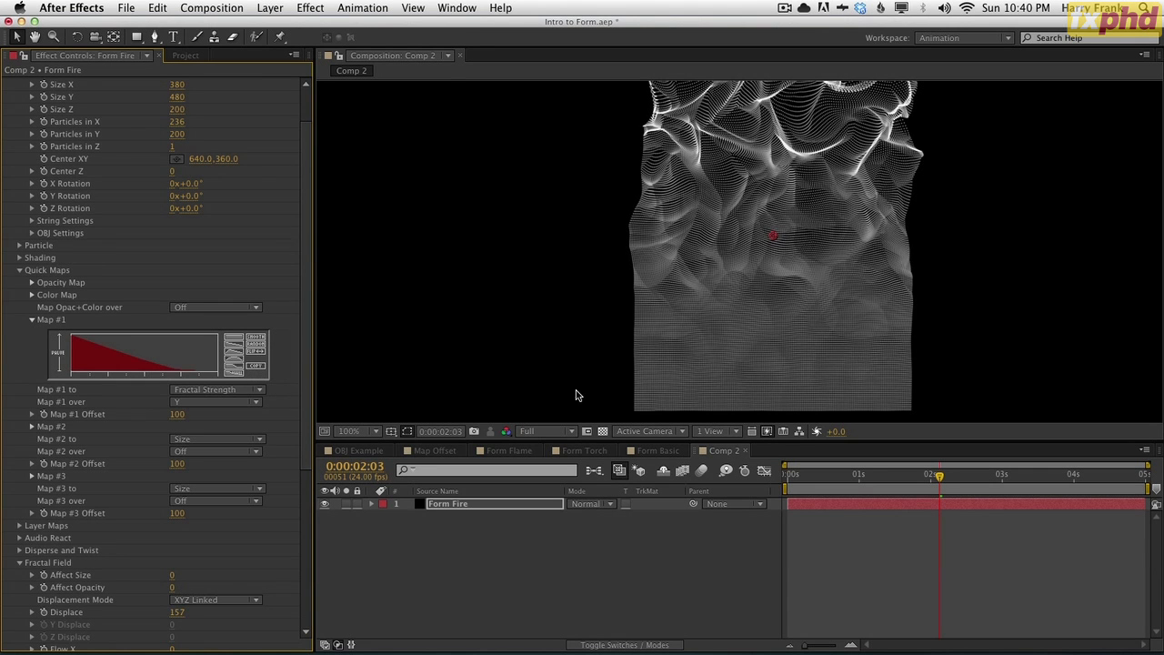
mouse_move(701, 275)
mouse_down()
mouse_move(686, 276)
mouse_move(690, 291)
mouse_up()
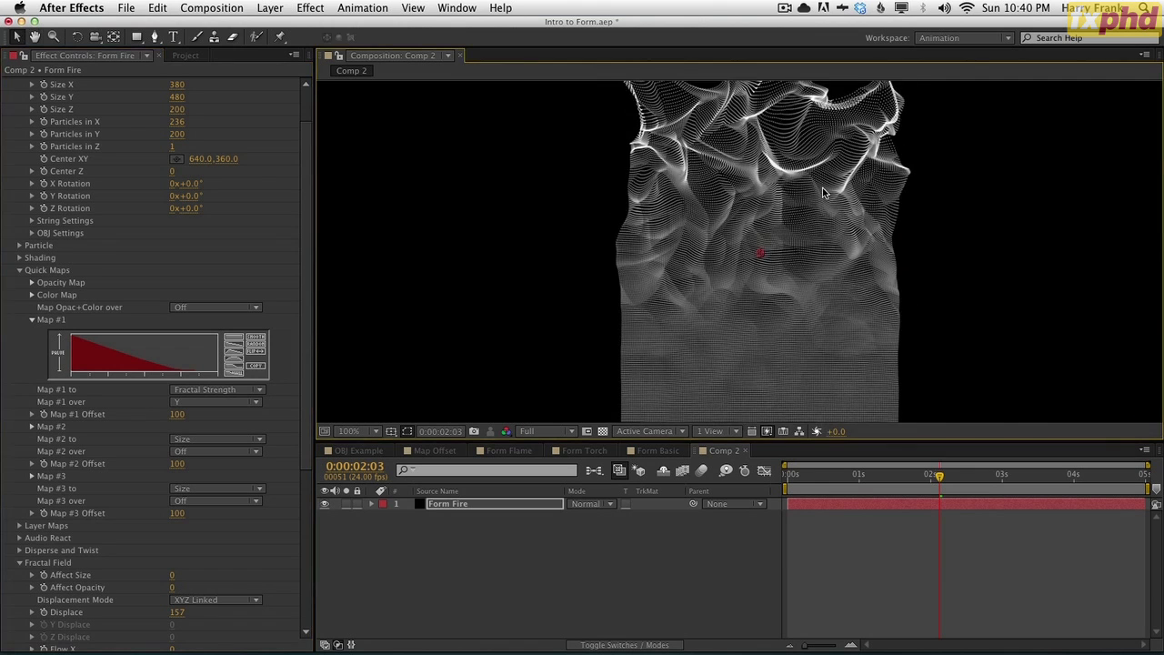
key(comma)
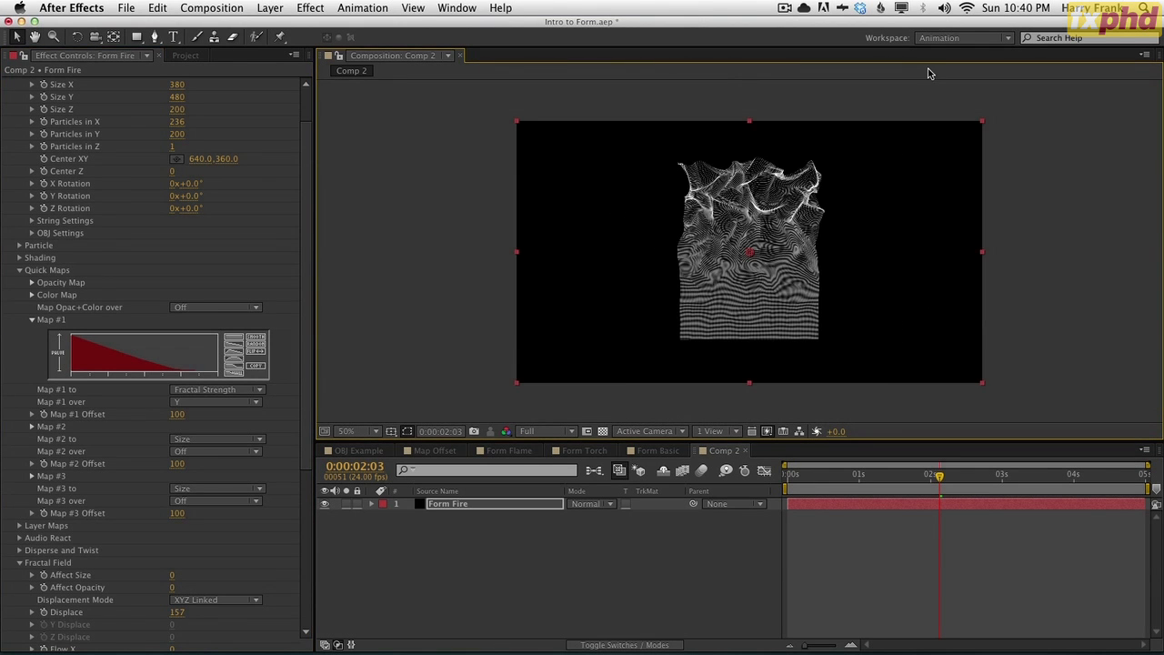
key(period)
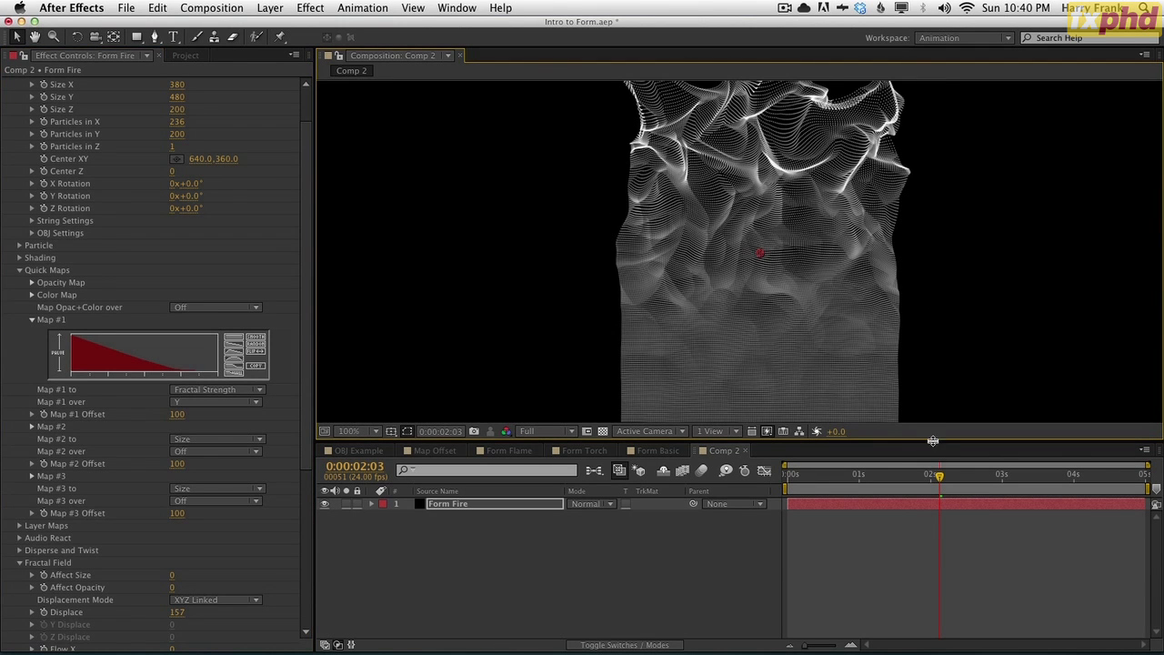
drag(933, 441, 937, 507)
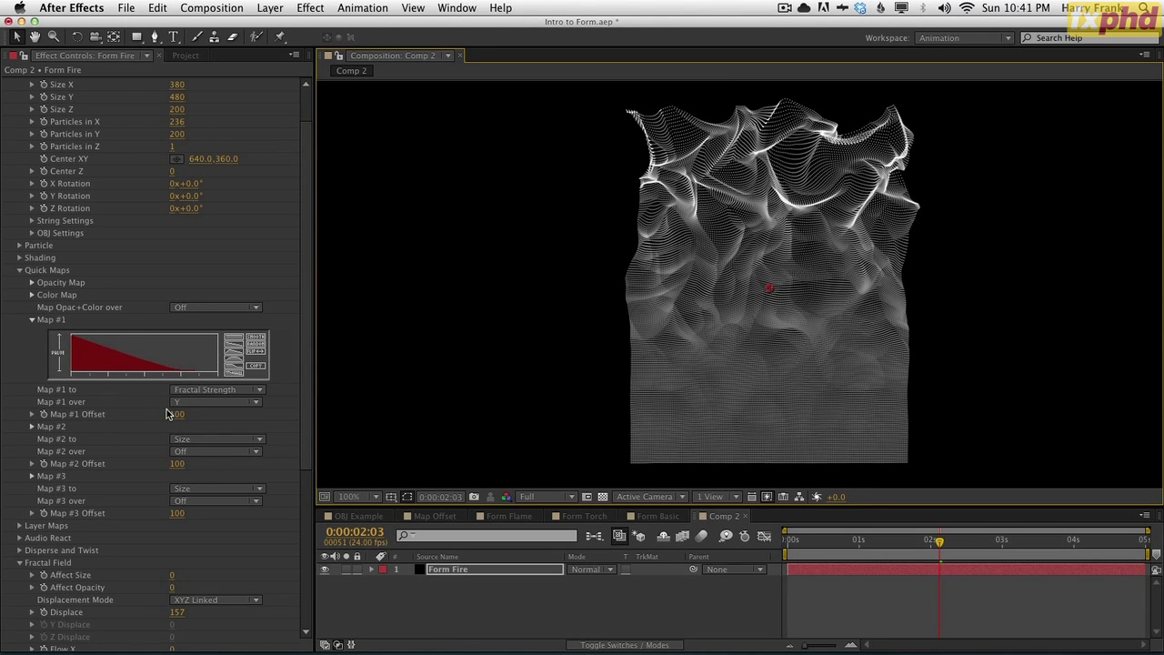
Try Map #1 Offset values of 87 and 117, and return the offset to 100.
mouse_move(173, 414)
mouse_down()
mouse_move(147, 414)
mouse_move(174, 416)
mouse_move(147, 386)
mouse_move(178, 400)
mouse_move(195, 429)
mouse_move(189, 414)
mouse_move(206, 417)
mouse_move(164, 414)
mouse_up()
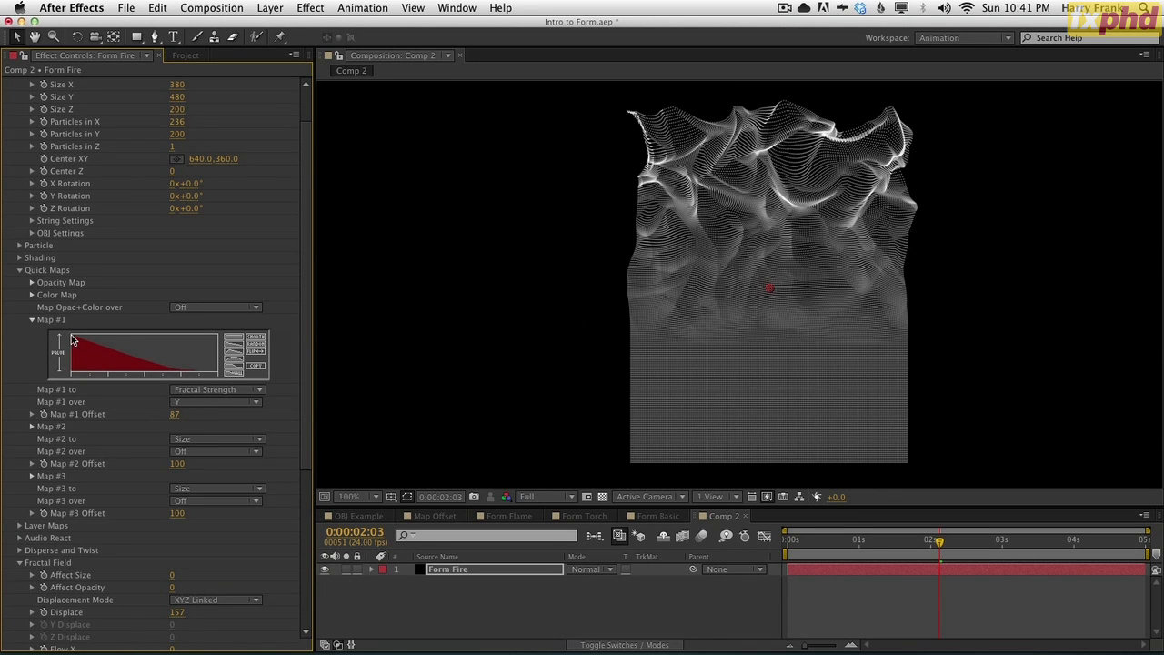
drag(181, 414, 188, 414)
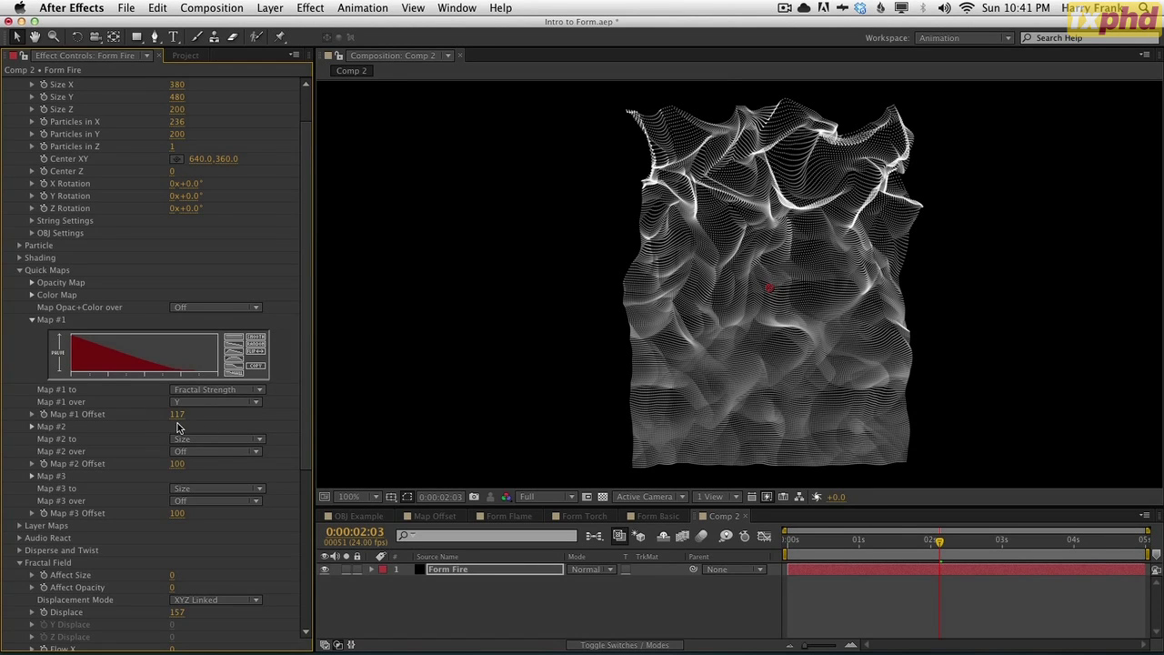
click(177, 415)
text(100)
key(Return)
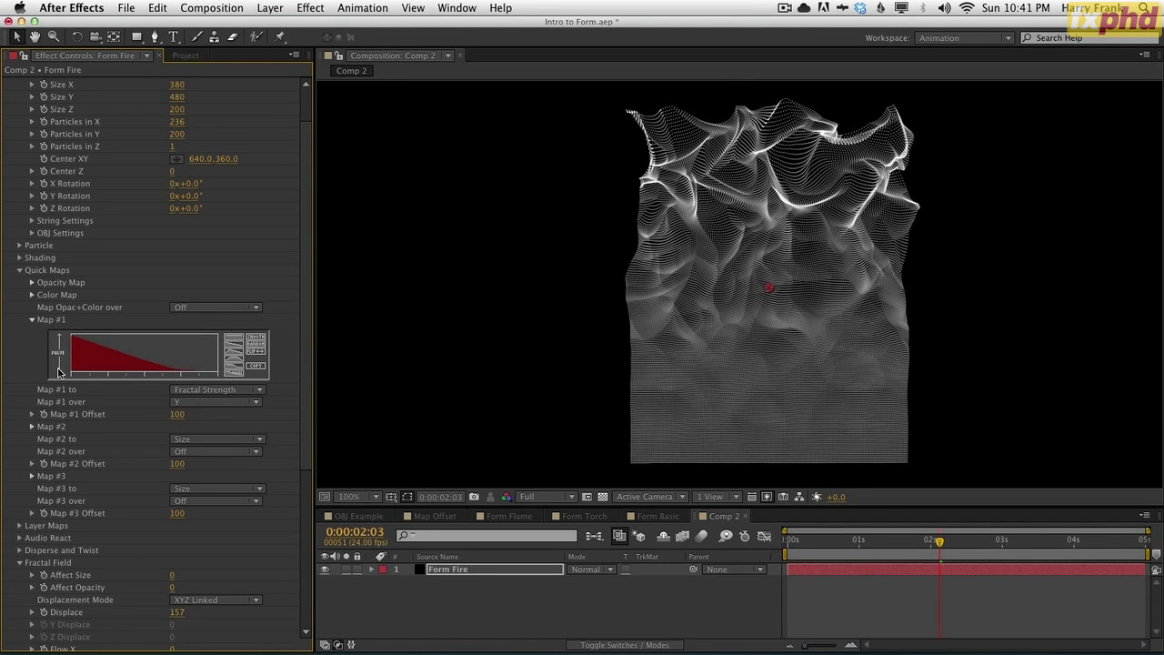
Apply the straight descending ramp preset to Map #1 and set Map #1 Offset to 98.
click(239, 345)
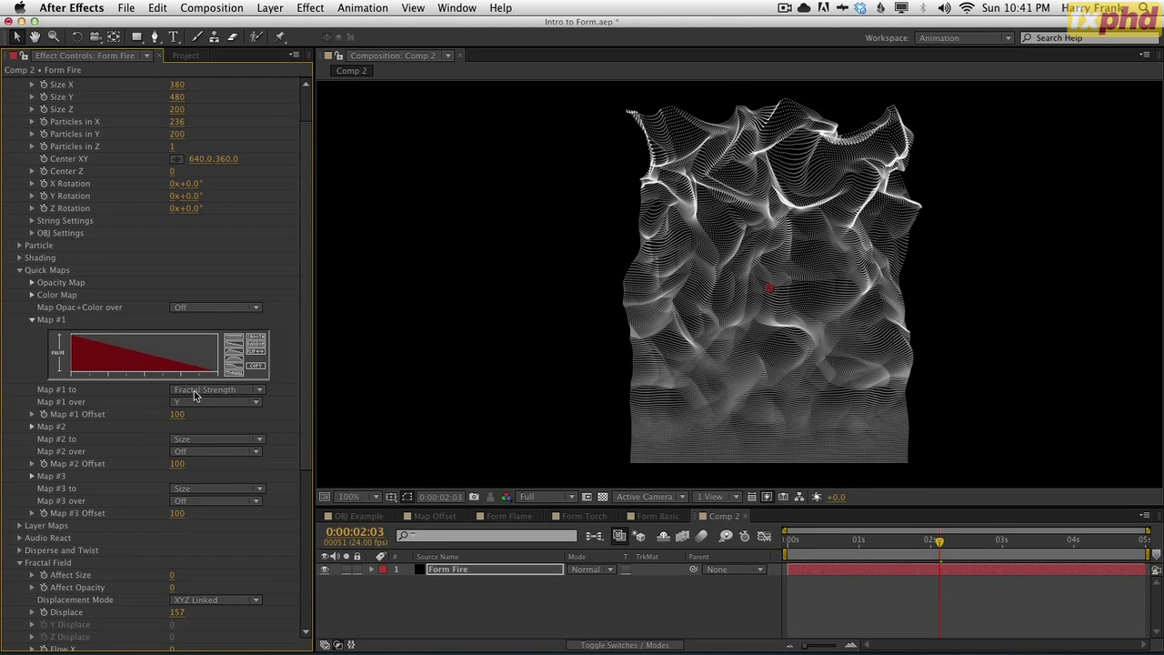
drag(171, 414, 175, 415)
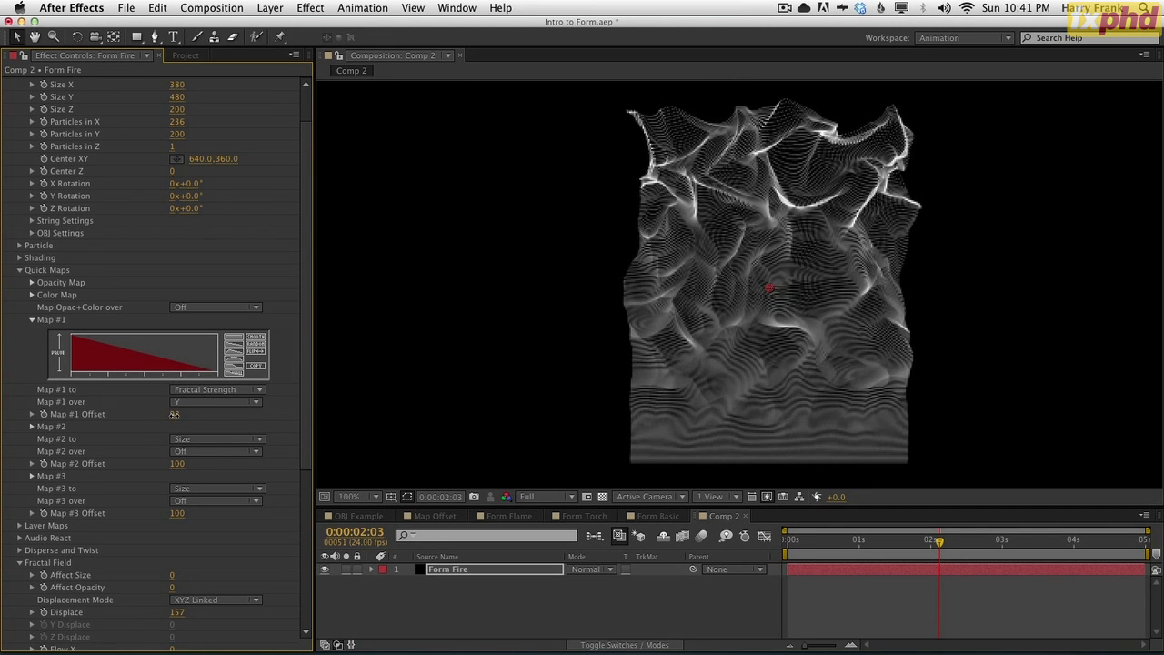
key(space)
drag(815, 387, 810, 331)
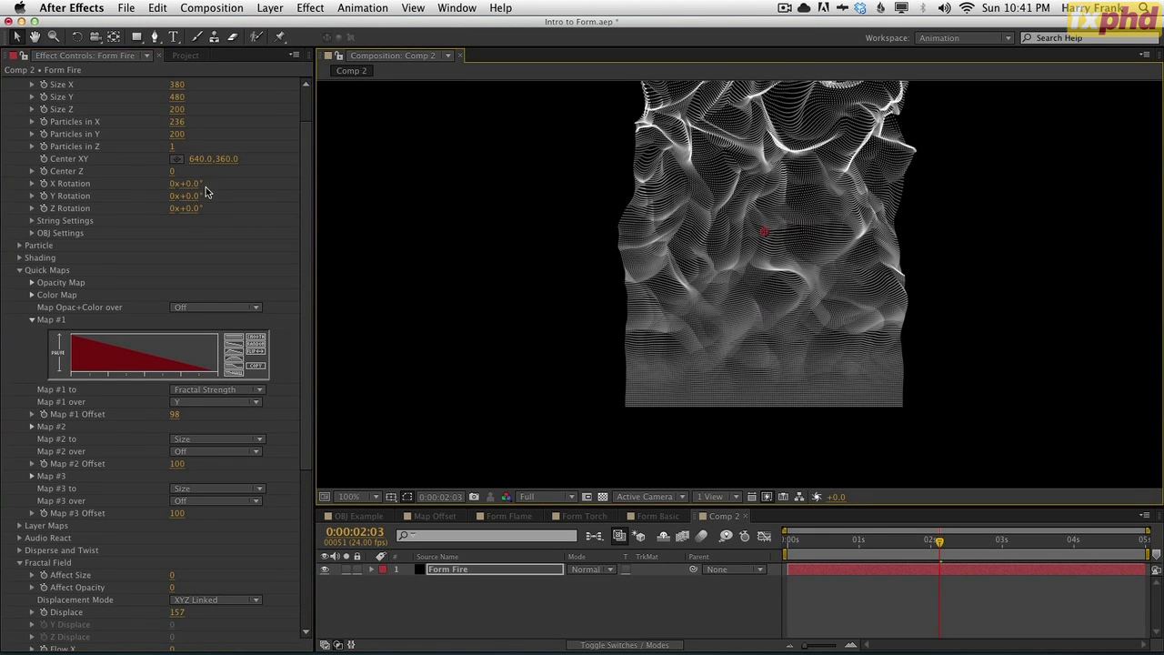
Lower the grid by setting Center XY to 640.0, 478.0 and stretch it by setting Size Y to 730.
scroll(296, 153, up, 2)
mouse_move(226, 206)
mouse_down()
mouse_move(274, 211)
mouse_move(241, 208)
mouse_move(251, 208)
mouse_up()
key(comma)
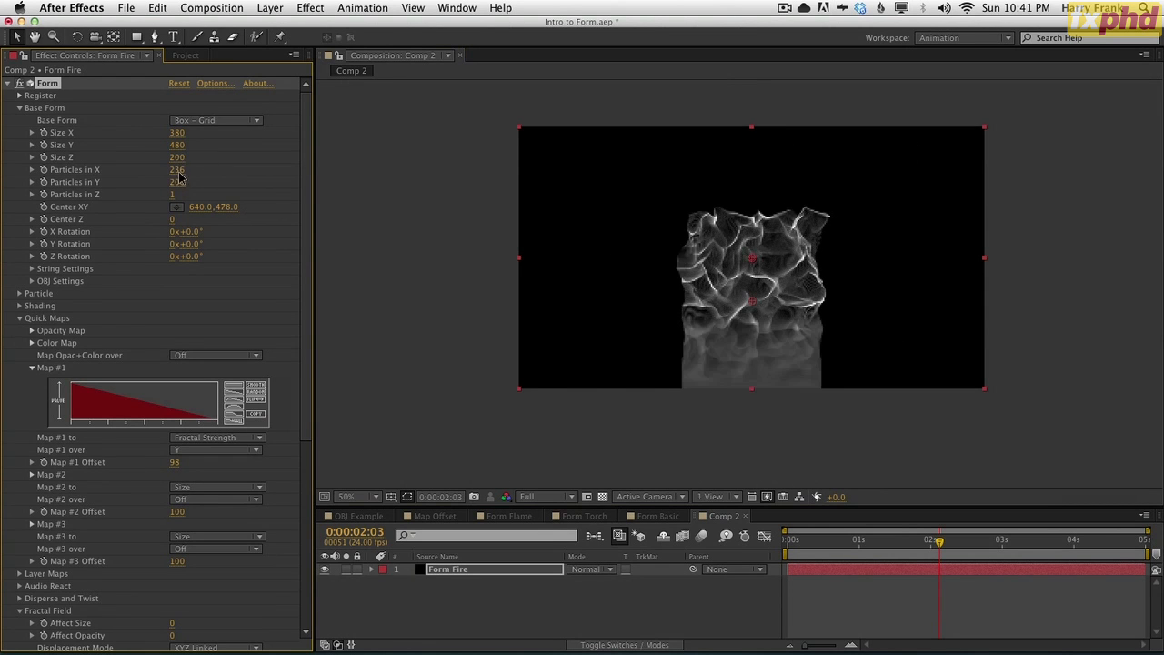
drag(182, 150, 198, 152)
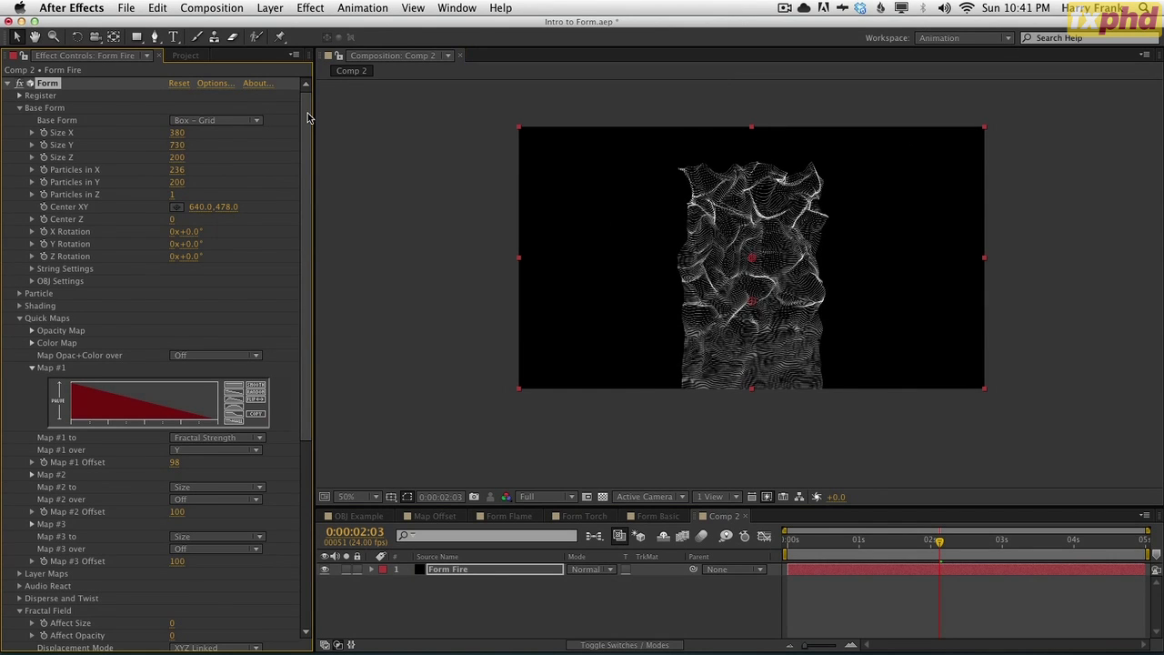
key(period)
drag(735, 226, 757, 322)
drag(825, 226, 770, 151)
key(comma)
key(period)
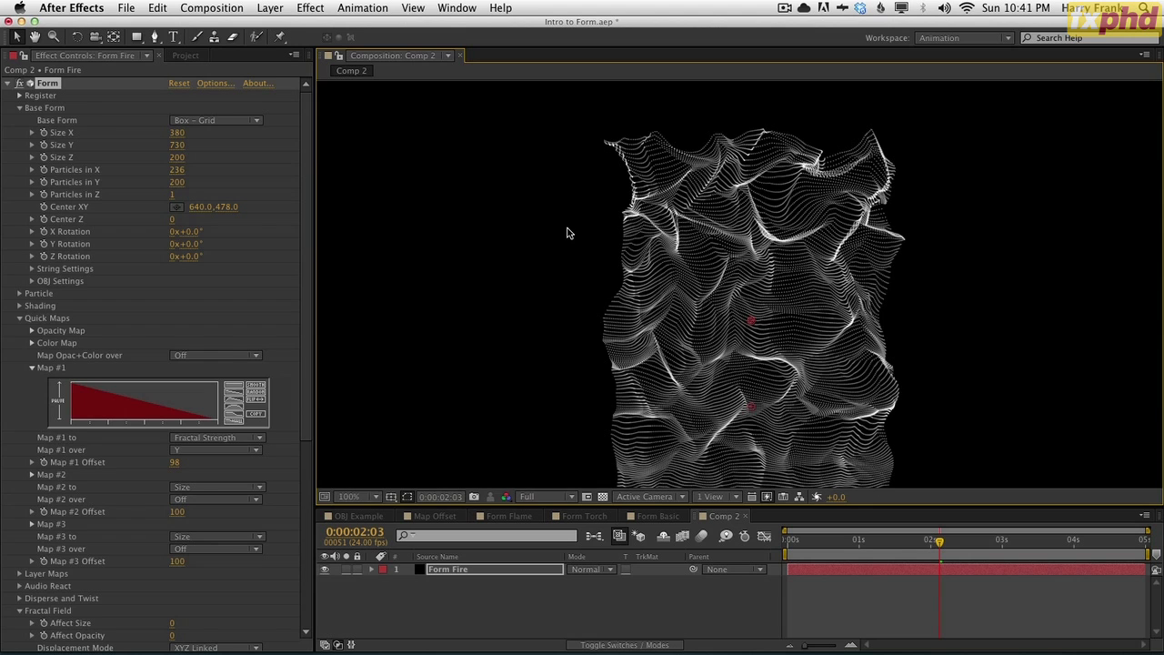
Assign Map #2 to Opacity over Y and give it the preset curve that fades at both ends.
scroll(166, 415, down, 3)
click(194, 405)
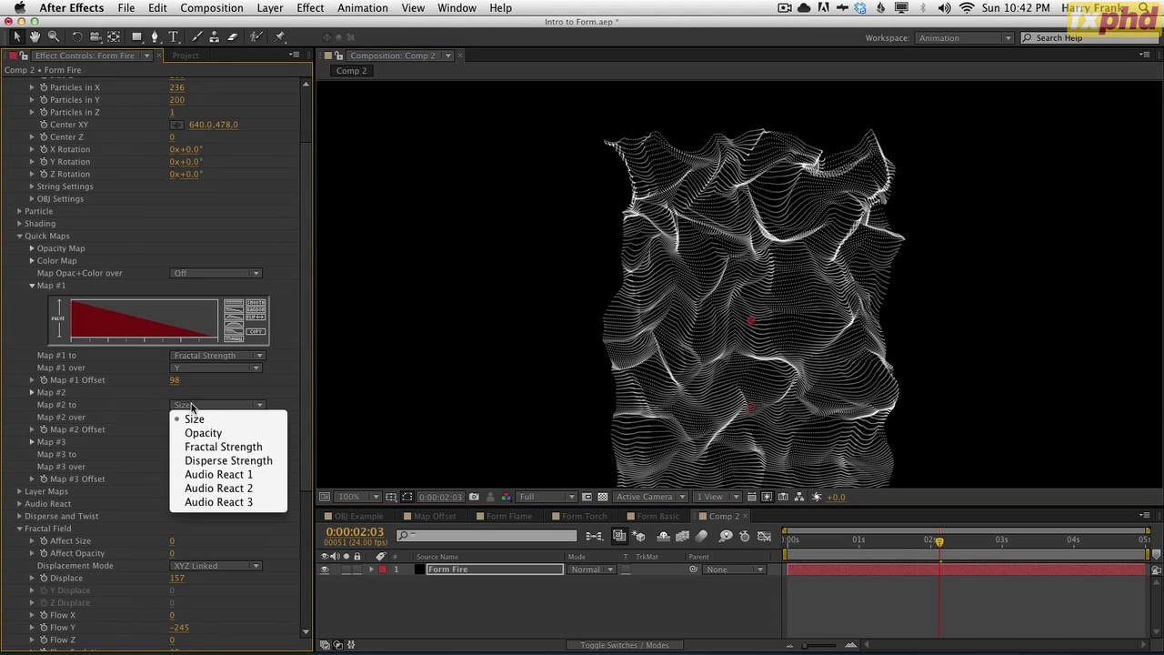
click(221, 430)
click(196, 419)
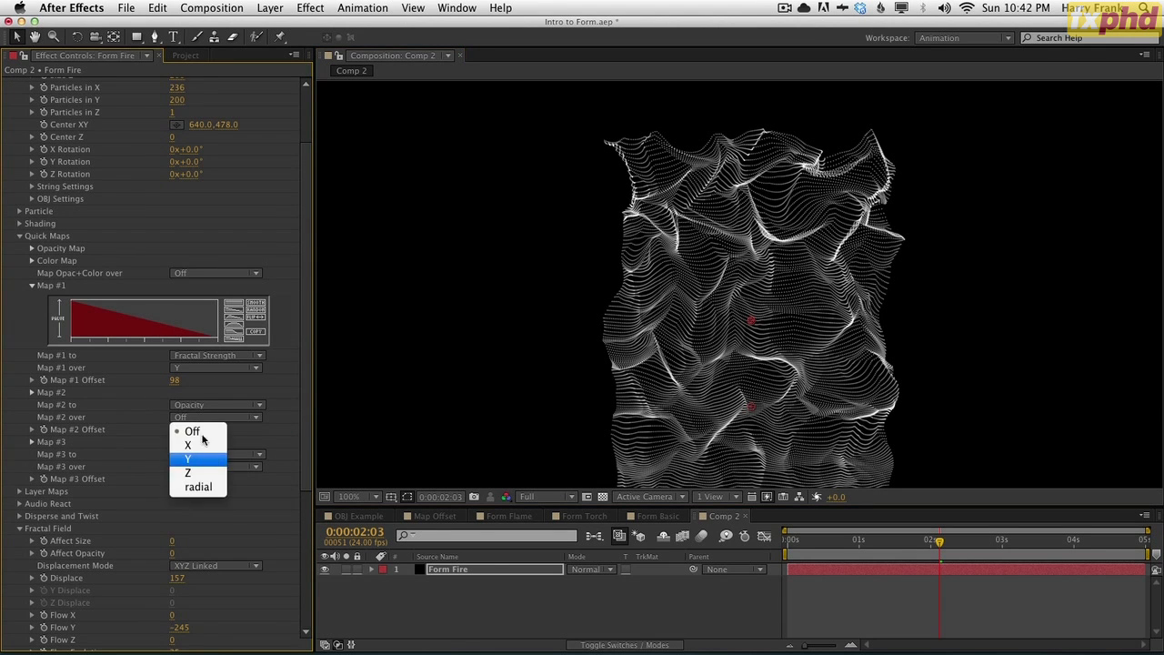
click(191, 458)
click(32, 392)
click(239, 438)
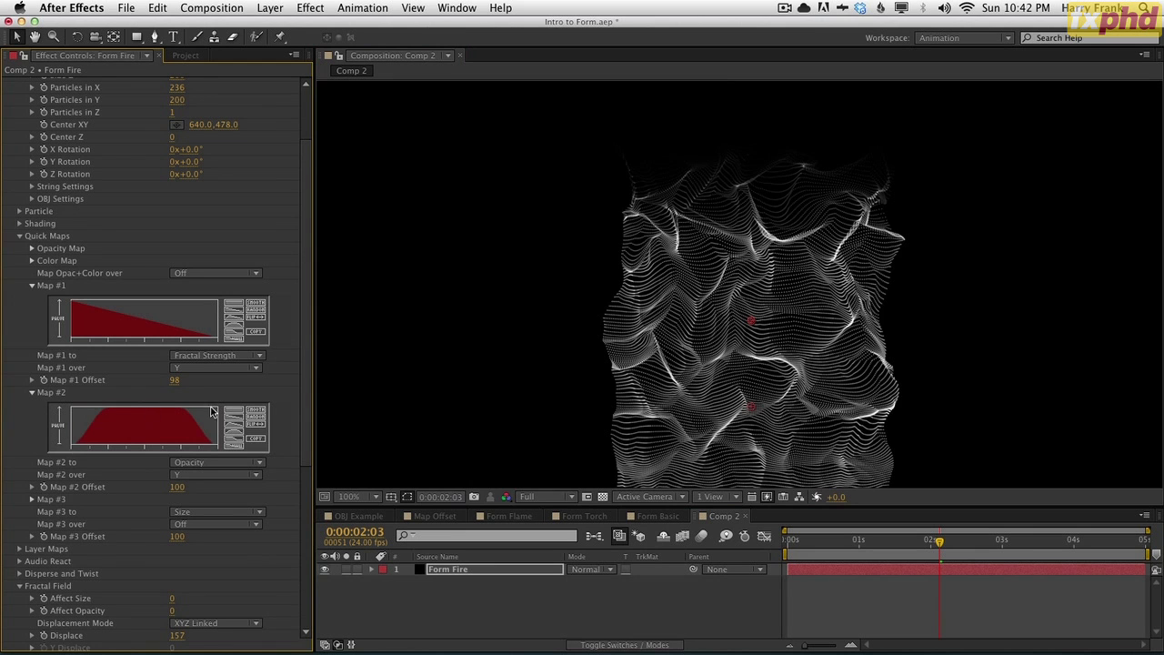
Set Map #2 Offset to 68 while checking the fade along the grid.
key(space)
drag(583, 339, 547, 237)
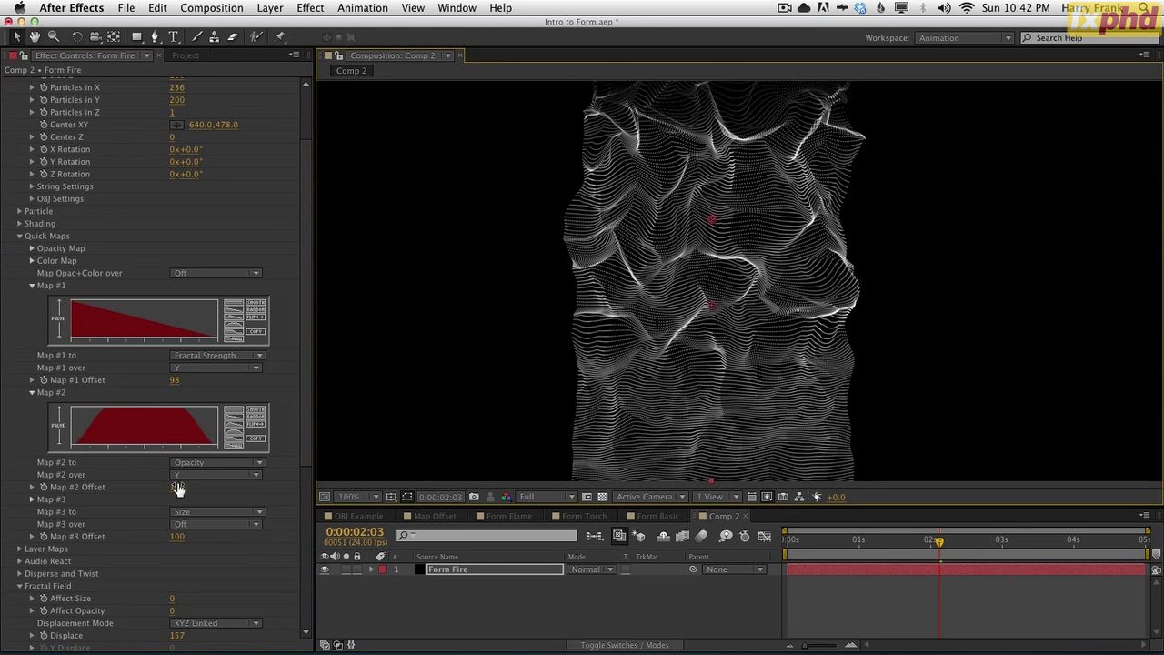
drag(177, 489, 151, 487)
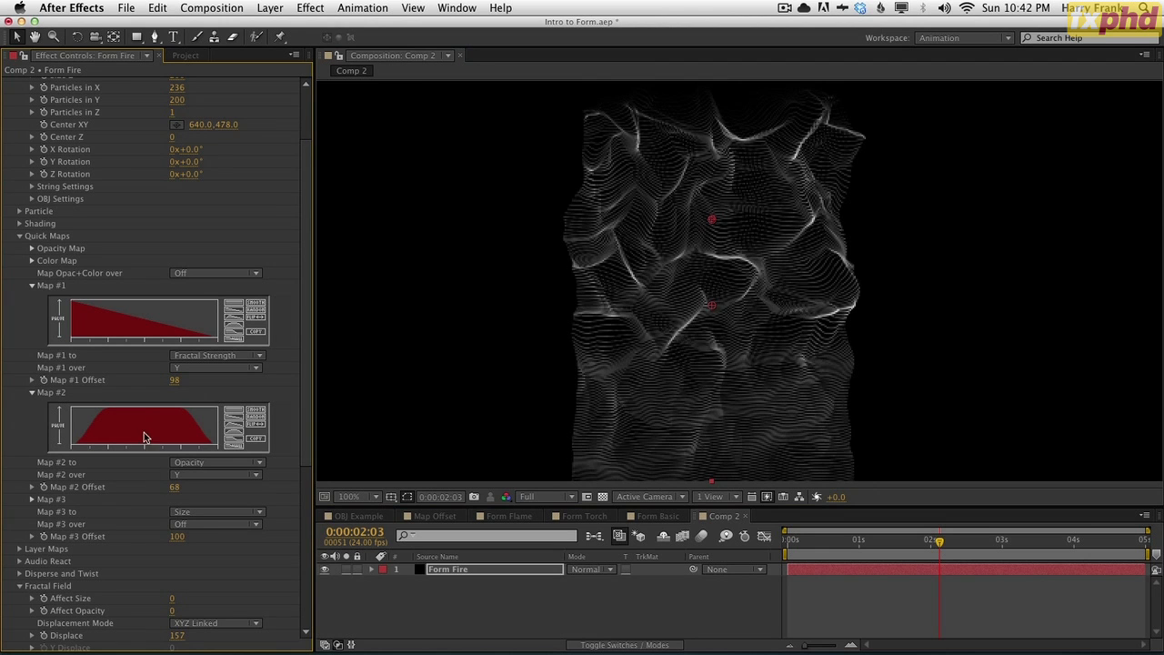
End the work area at 0:00:02:00 and preview the fading, rising particle grid.
drag(779, 242, 794, 206)
key(Page_Down)
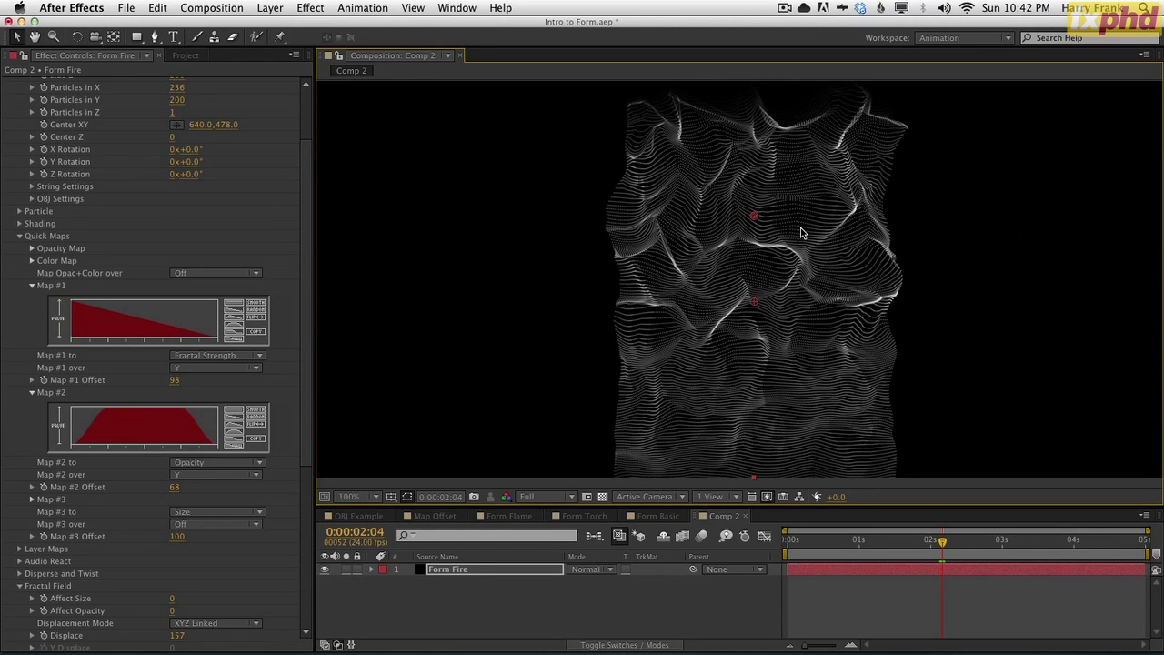
drag(964, 553, 930, 550)
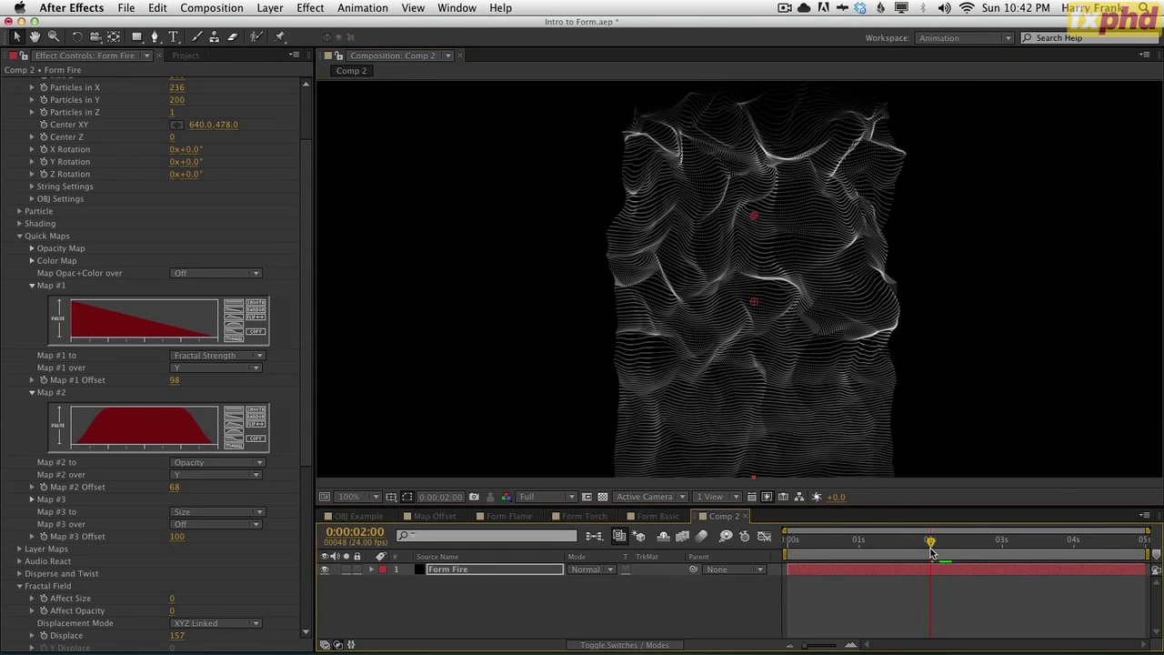
key(n)
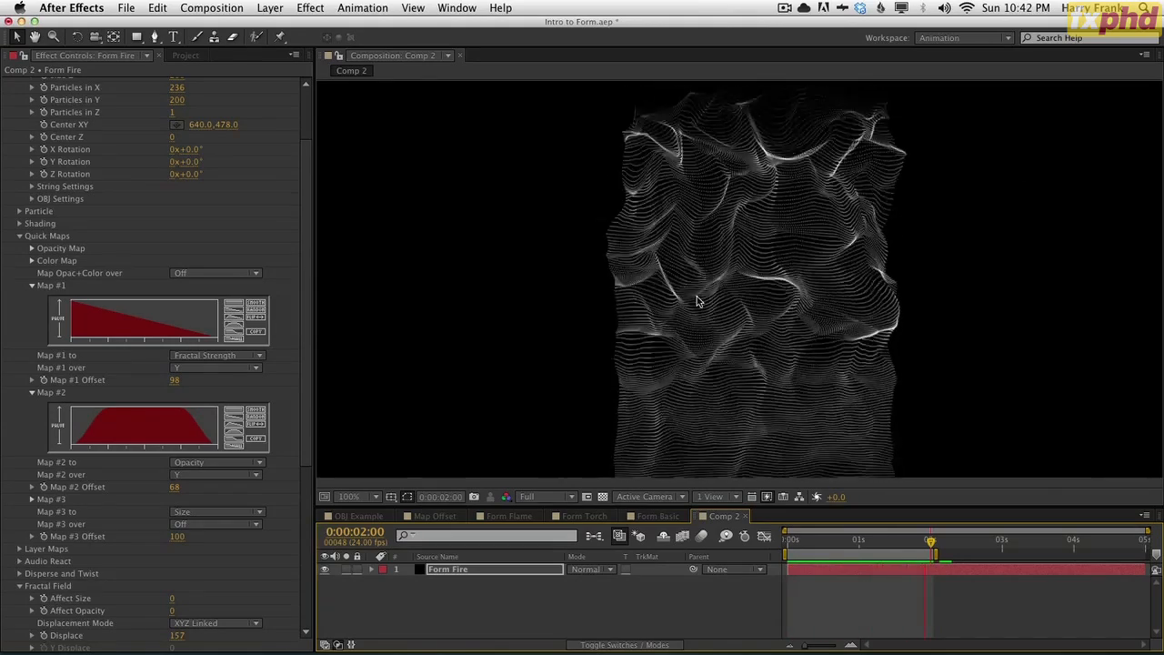
key(space)
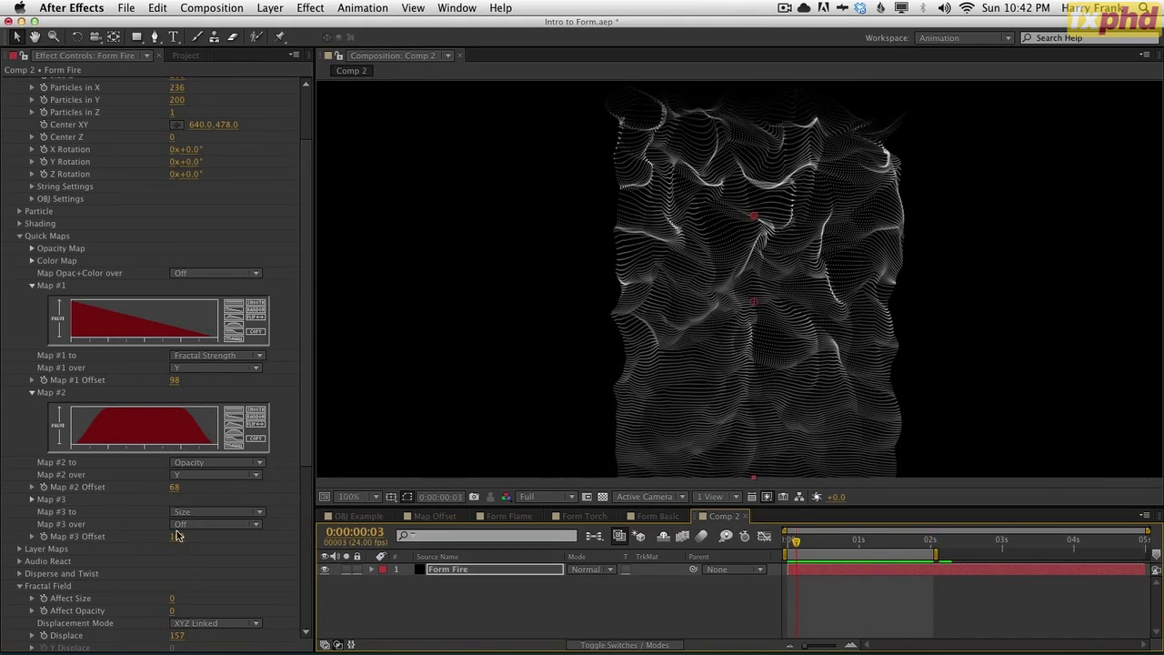
Set the Fractal Field's Displace to 200 and preview the stronger distortion.
scroll(177, 535, down, 10)
click(178, 360)
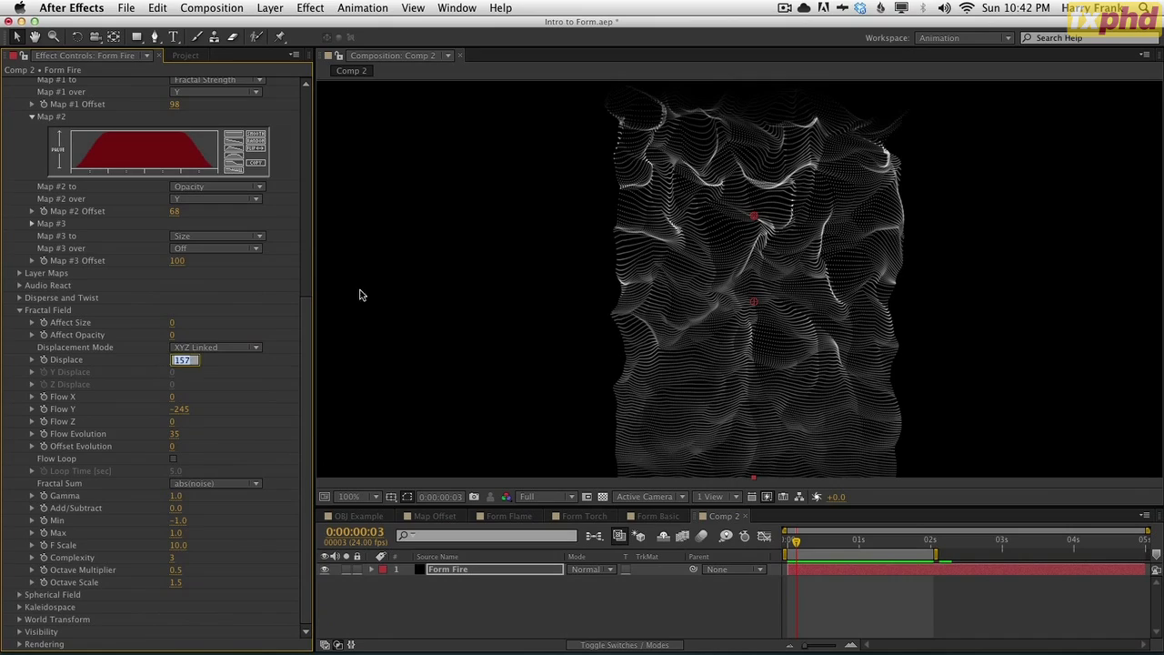
text(200)
key(Return)
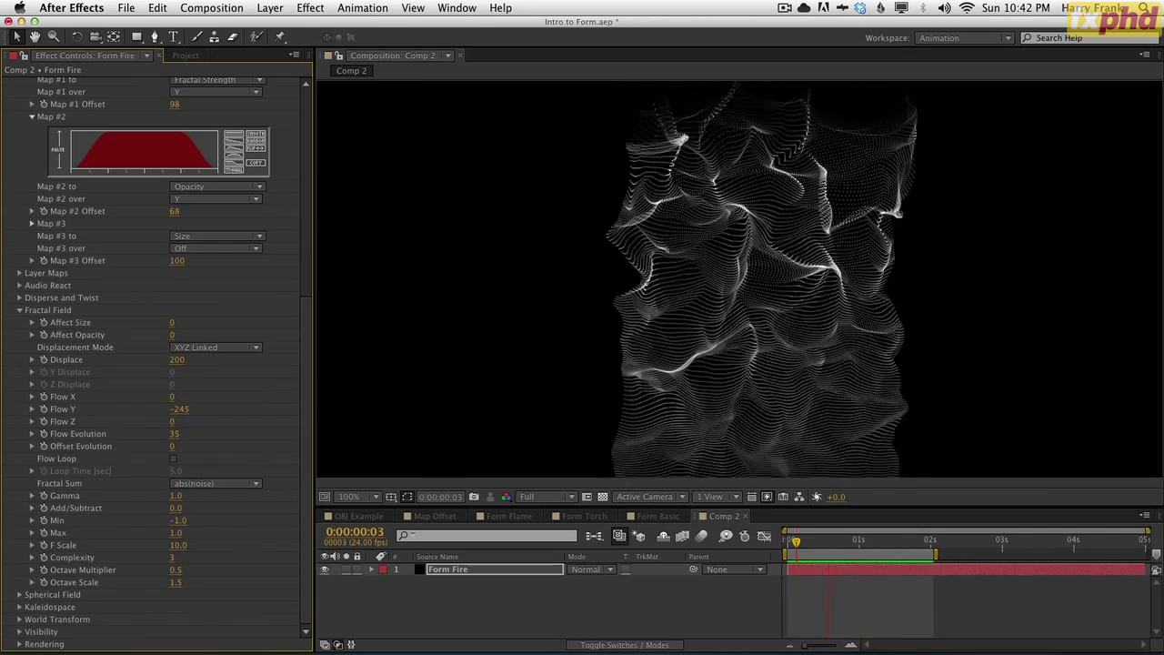
Set the Fractal Field's Flow Evolution to 60 and preview the faster-changing distortion.
key(space)
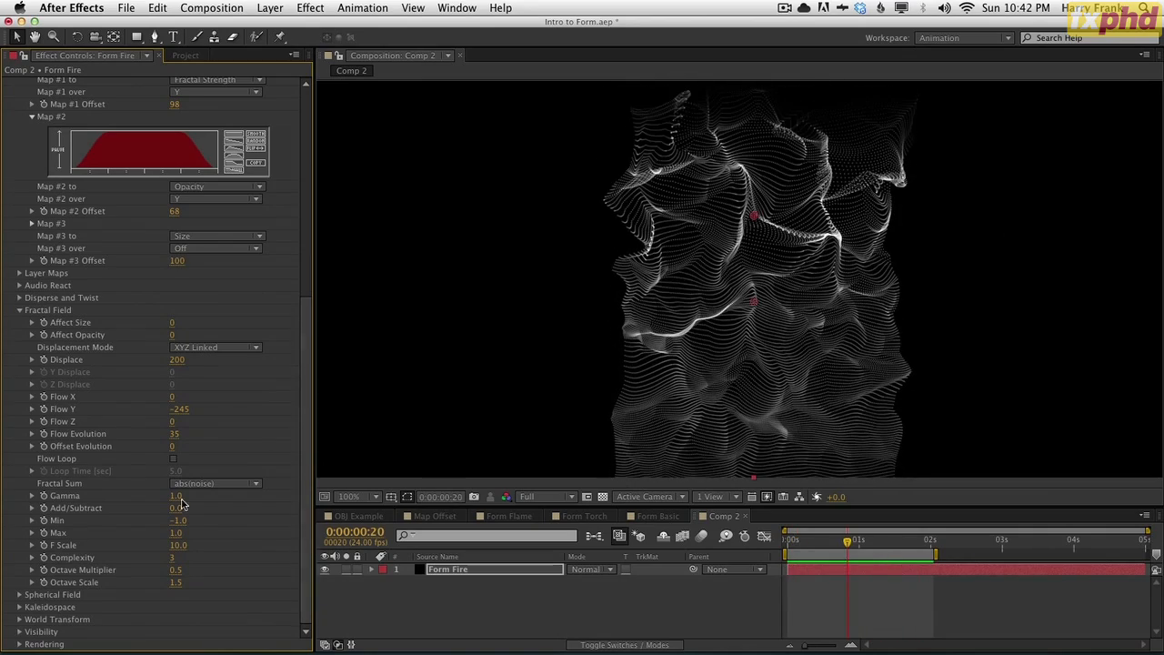
click(176, 434)
text(60)
key(Return)
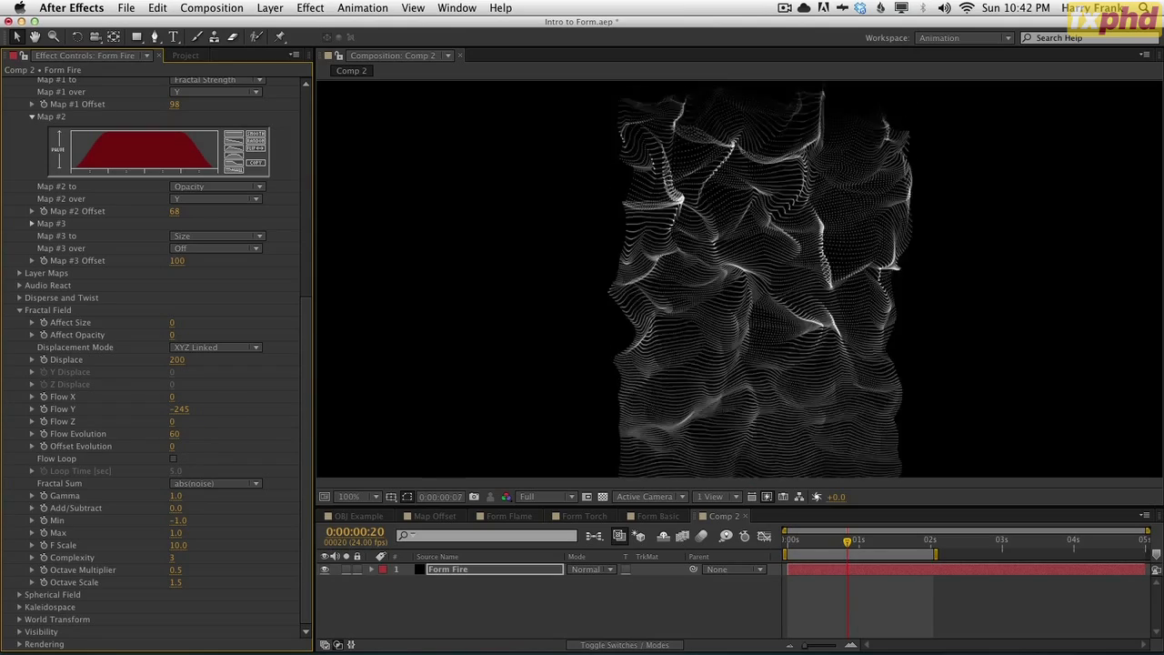
key(space)
key(space)
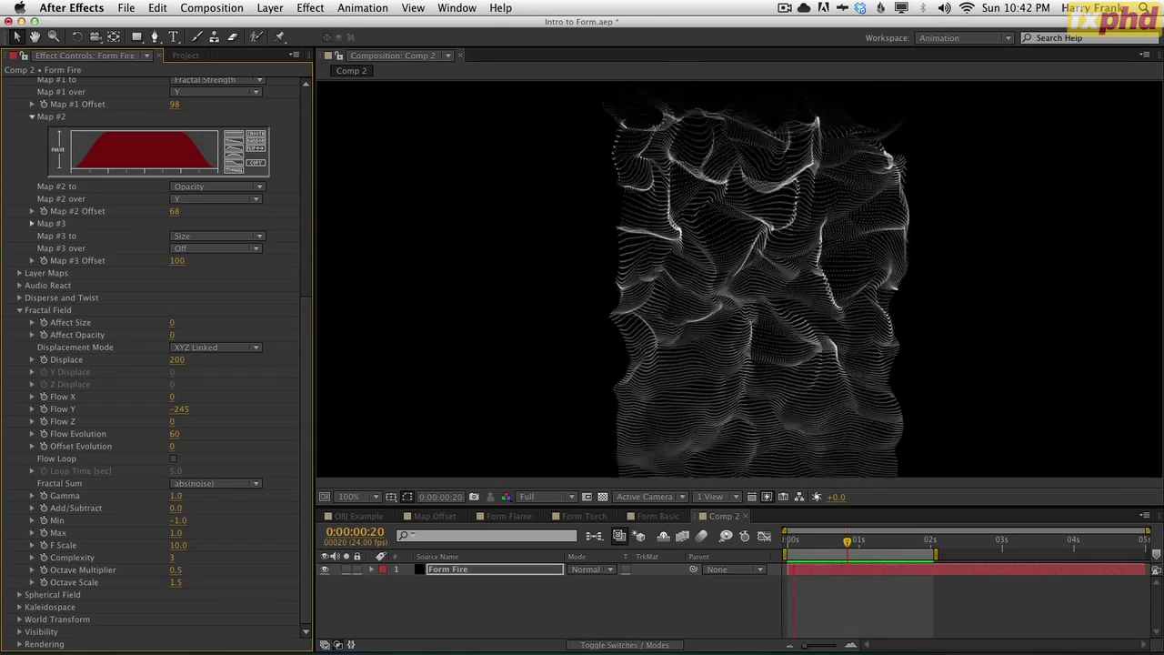
key(space)
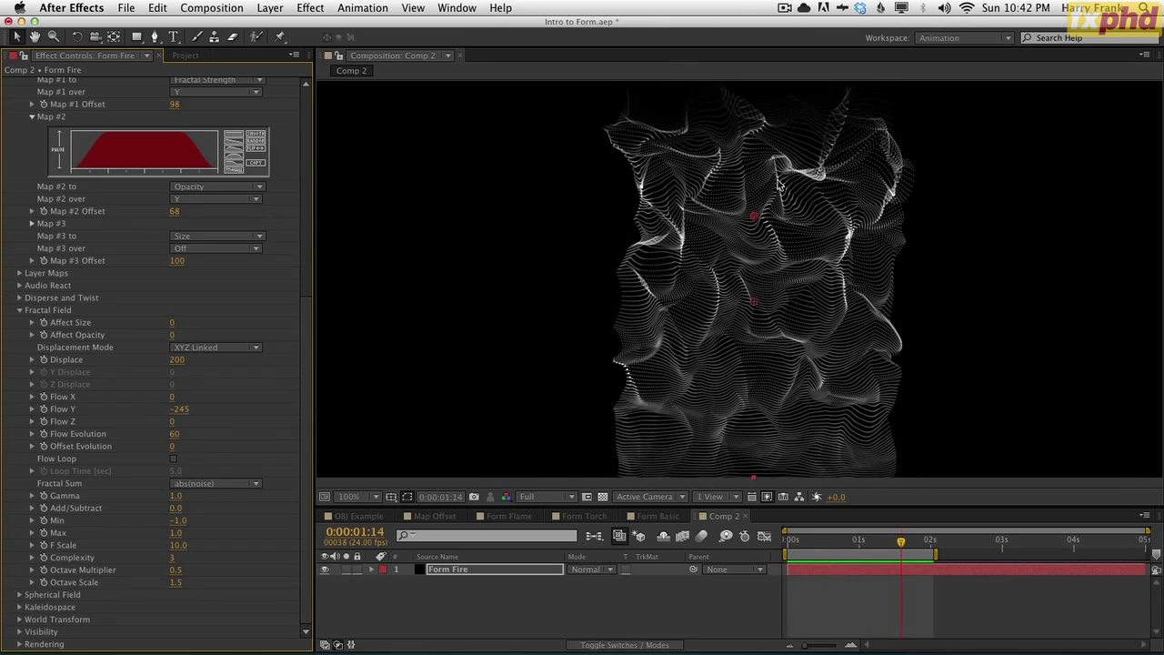
Collapse the Form effect's Quick Maps and Fractal Field settings.
drag(330, 286, 332, 79)
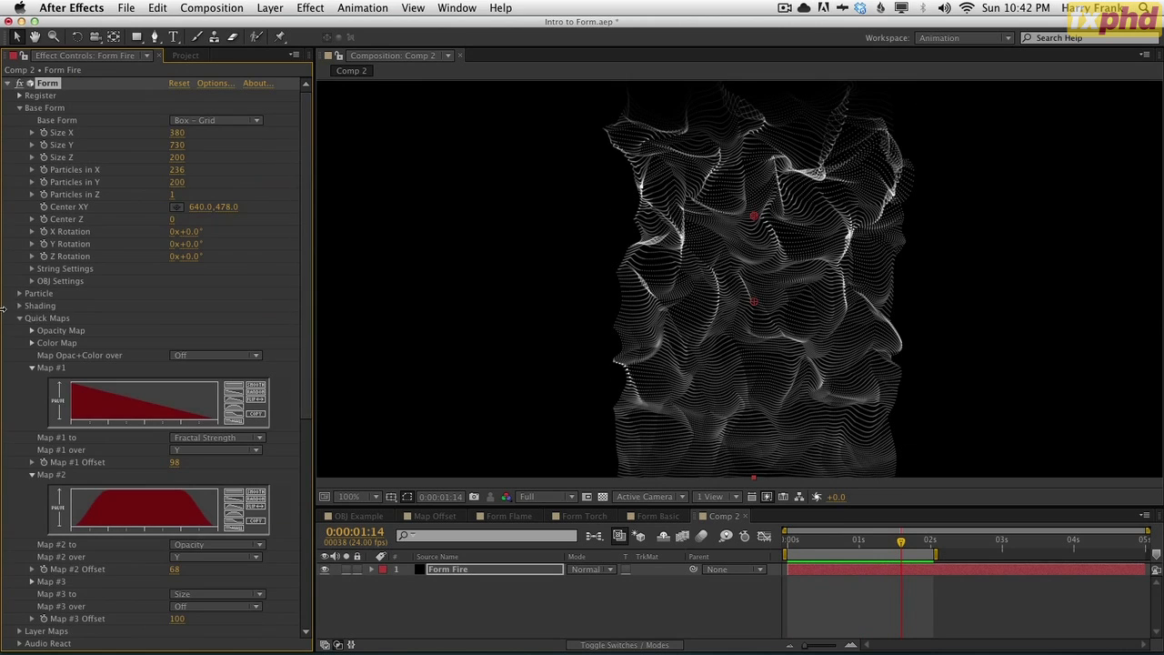
click(20, 318)
click(20, 367)
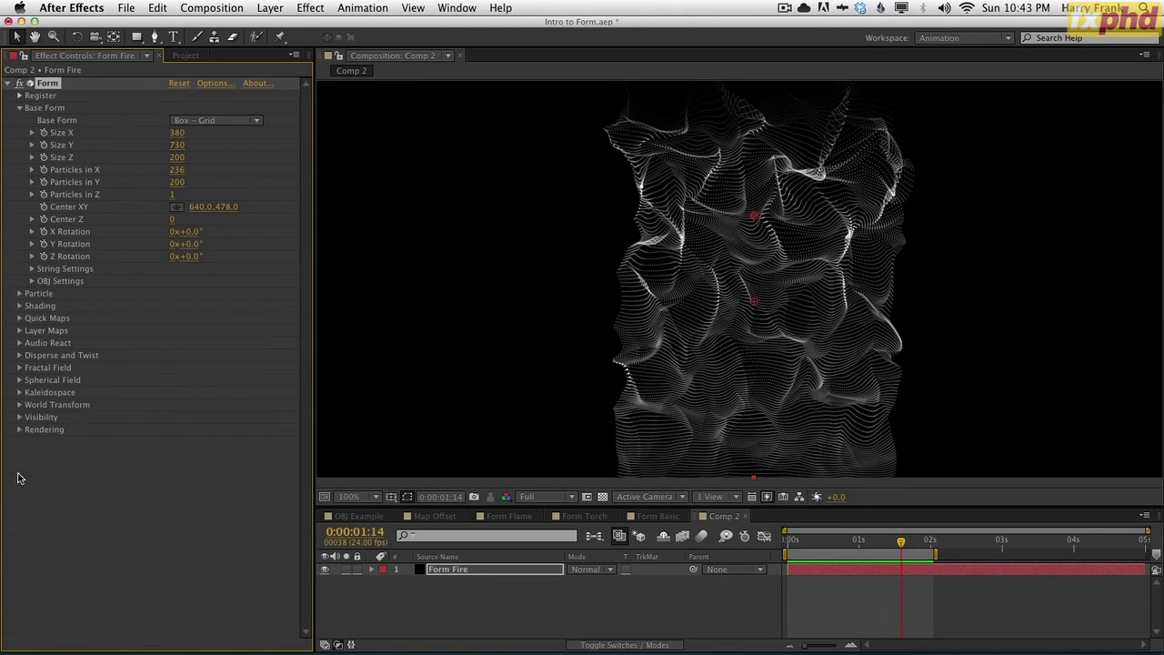
Examine the grid's rising motion and fractal distortion at several times within the first two seconds.
mouse_move(834, 542)
mouse_down()
mouse_move(813, 544)
mouse_move(875, 546)
mouse_move(855, 549)
mouse_up()
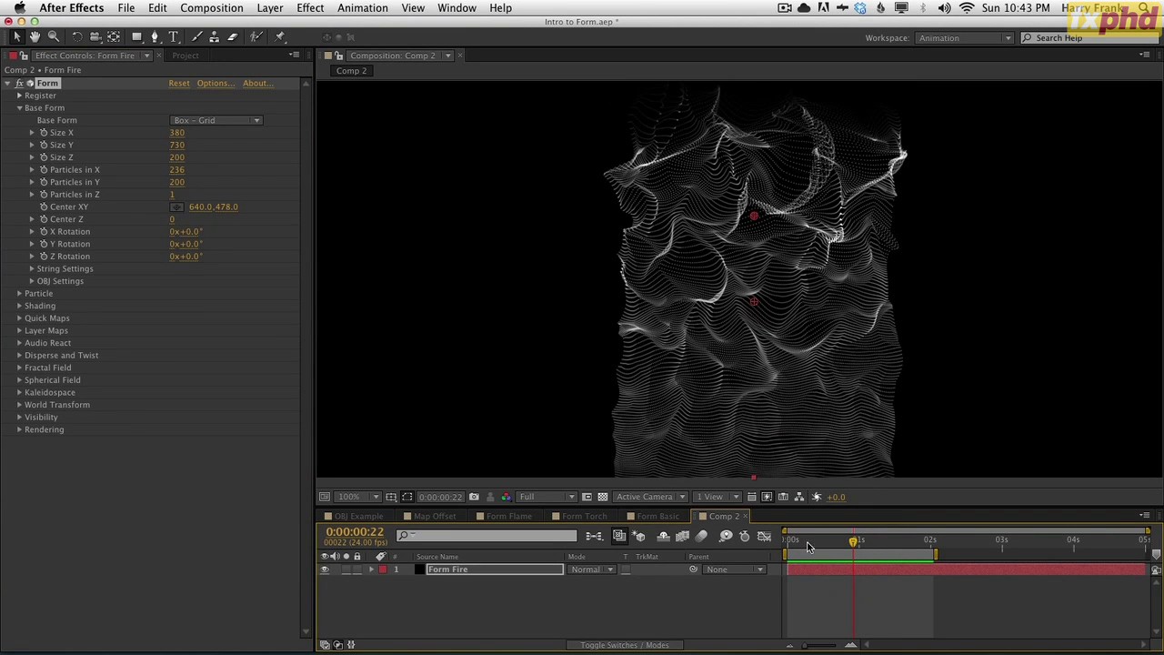
drag(807, 546, 871, 544)
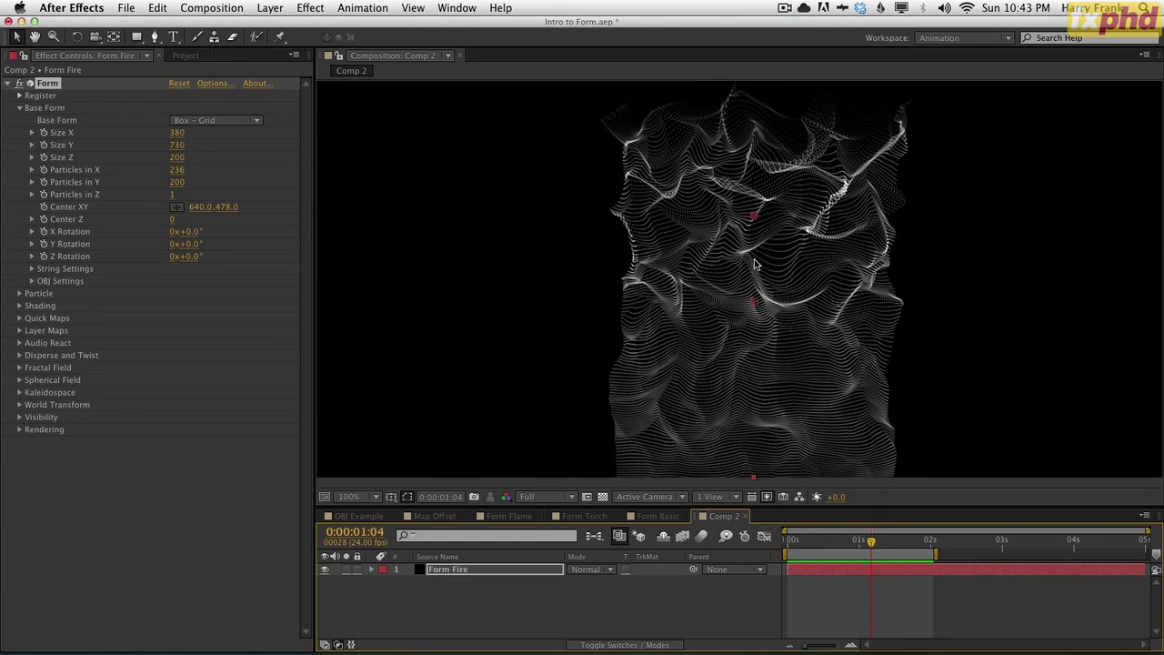
click(766, 611)
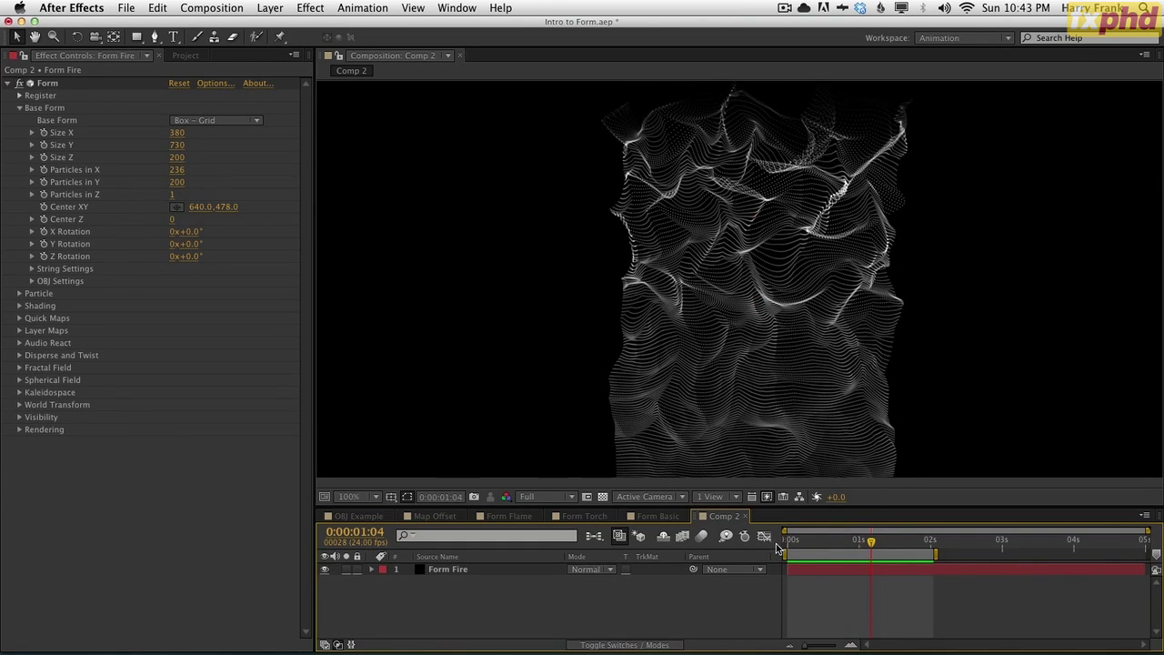
key(space)
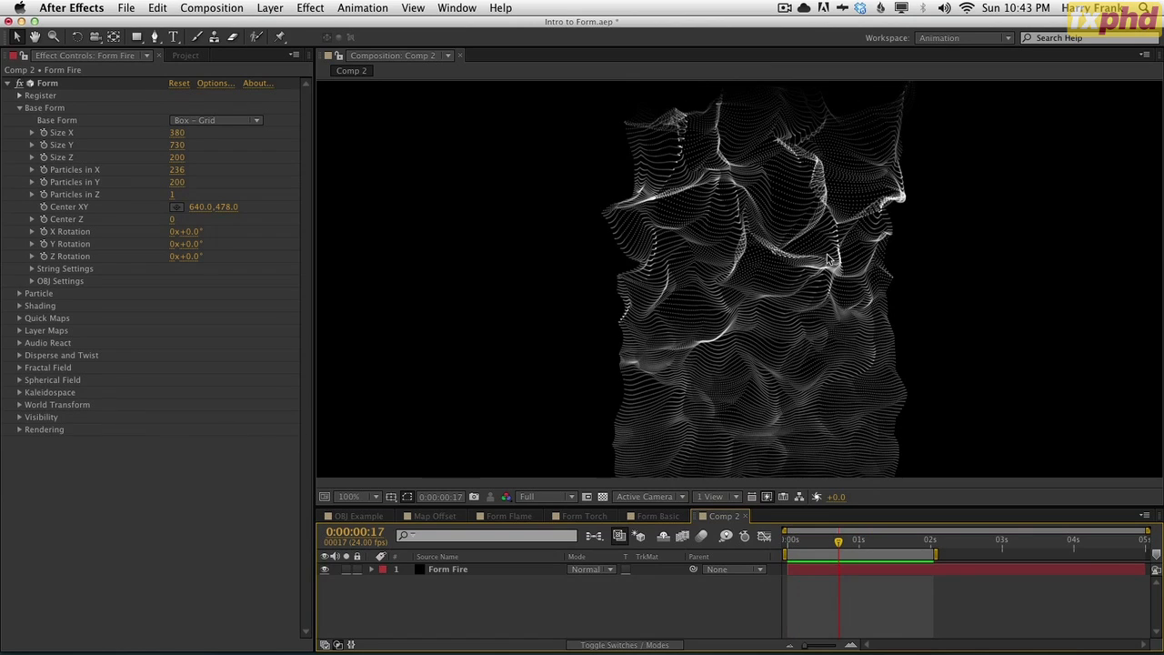
click(804, 539)
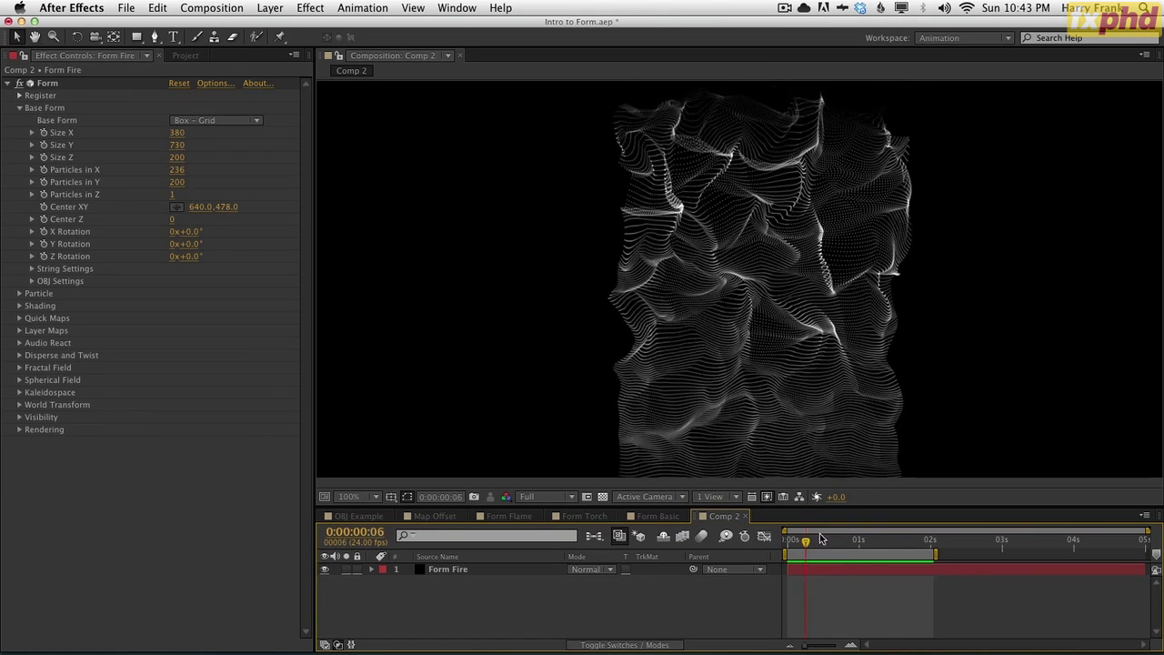
key(space)
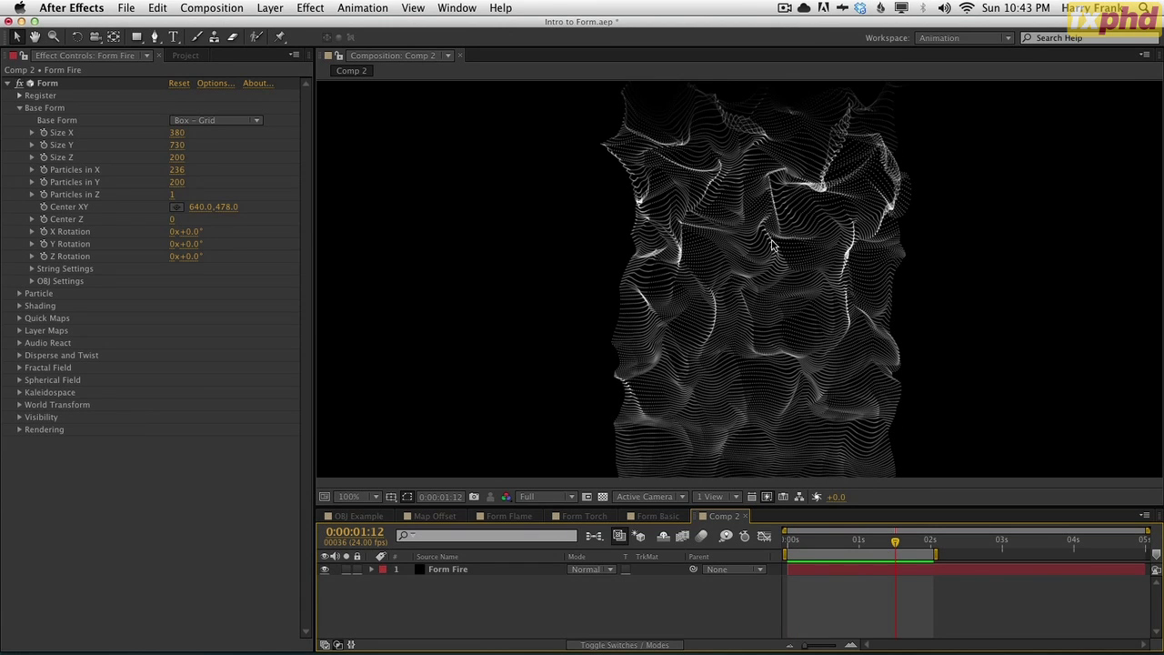
Change the particle color from white to a deep burnt orange with a hue of about 20°.
click(23, 109)
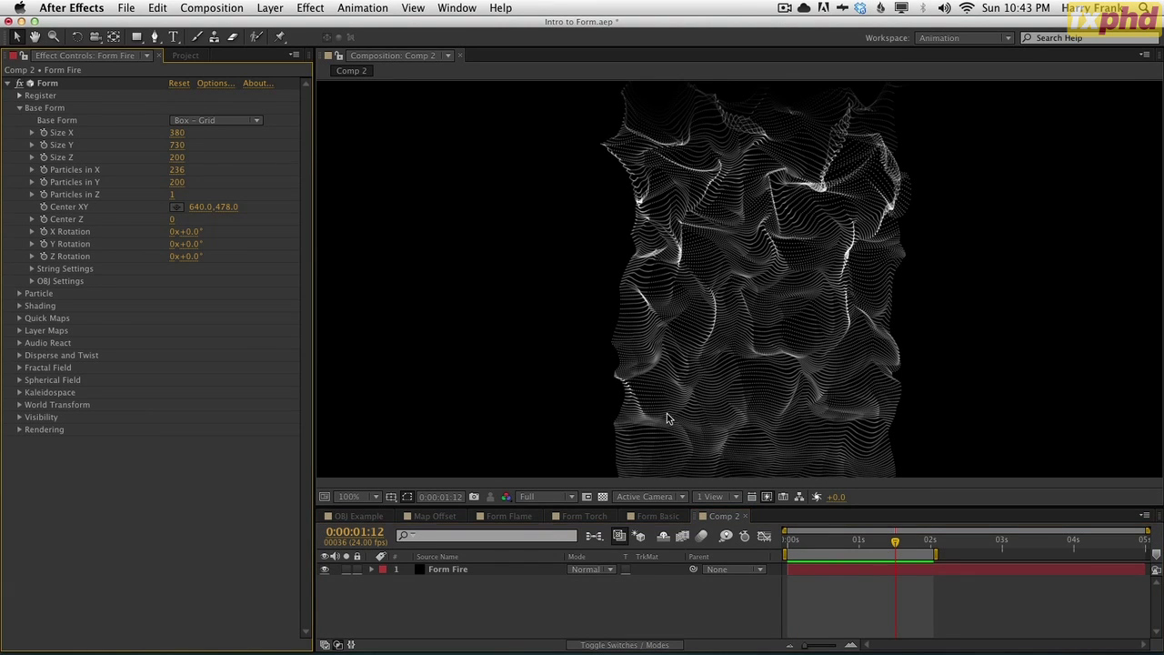
click(21, 108)
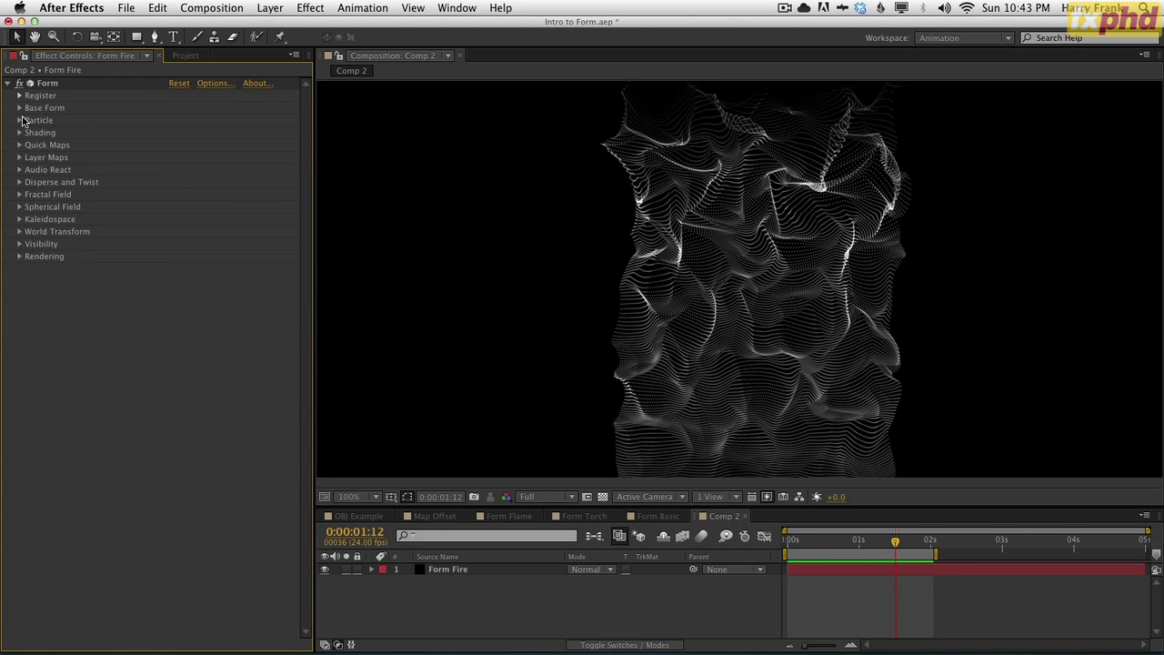
click(20, 121)
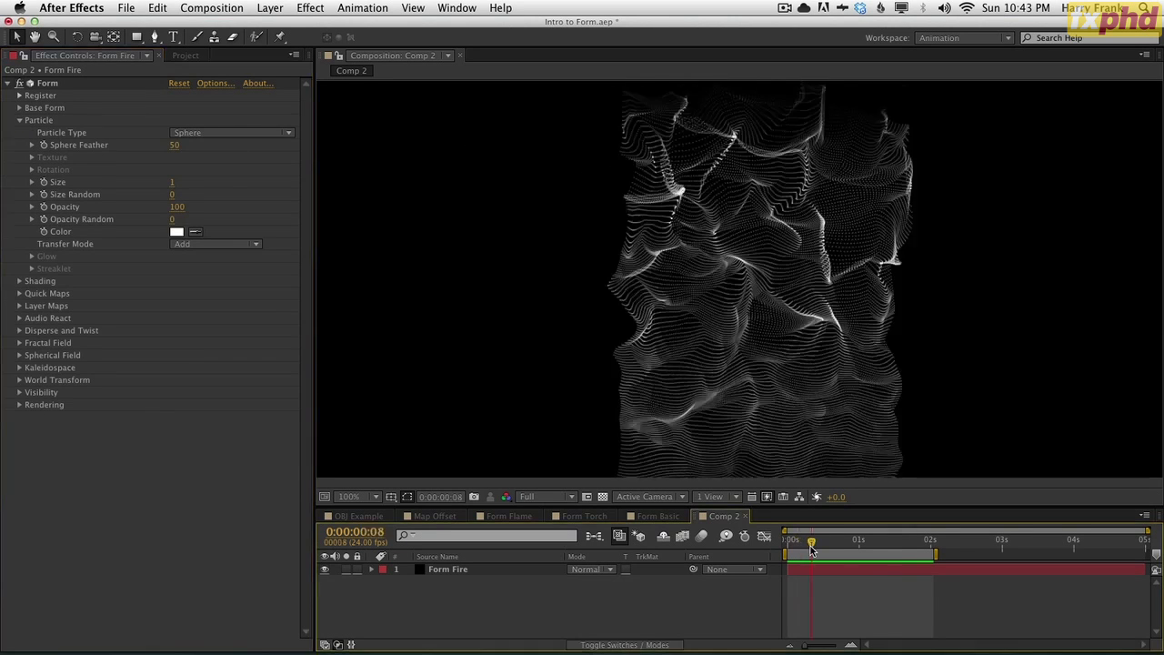
click(178, 233)
drag(419, 427, 421, 427)
drag(362, 316, 486, 209)
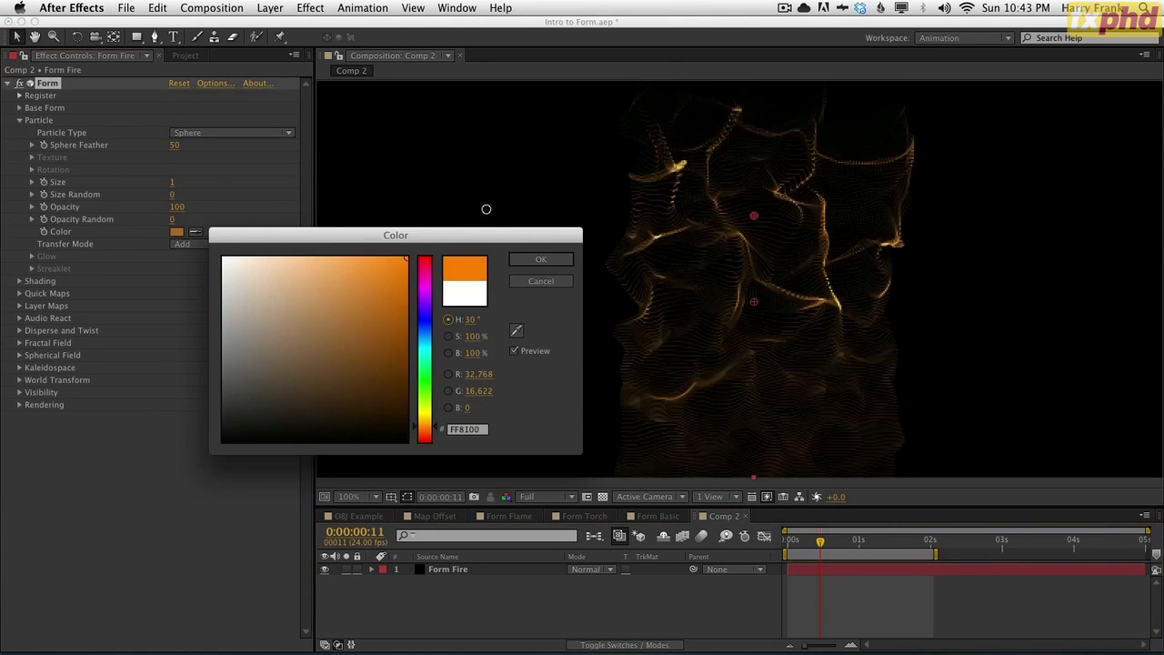
click(424, 434)
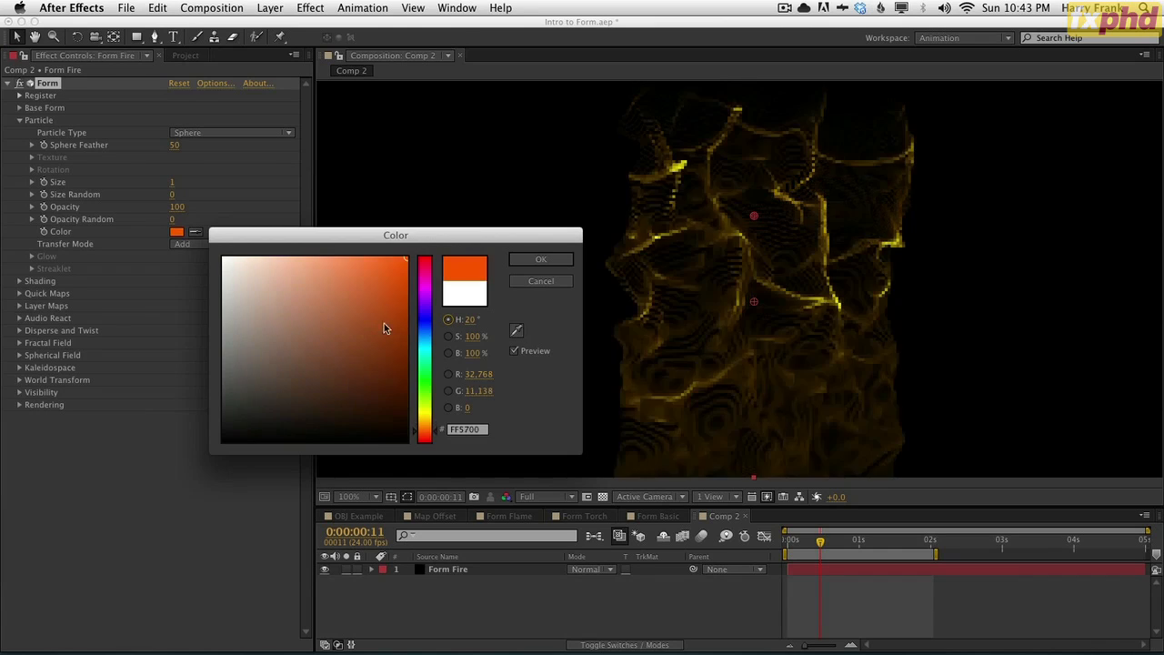
click(394, 307)
click(540, 259)
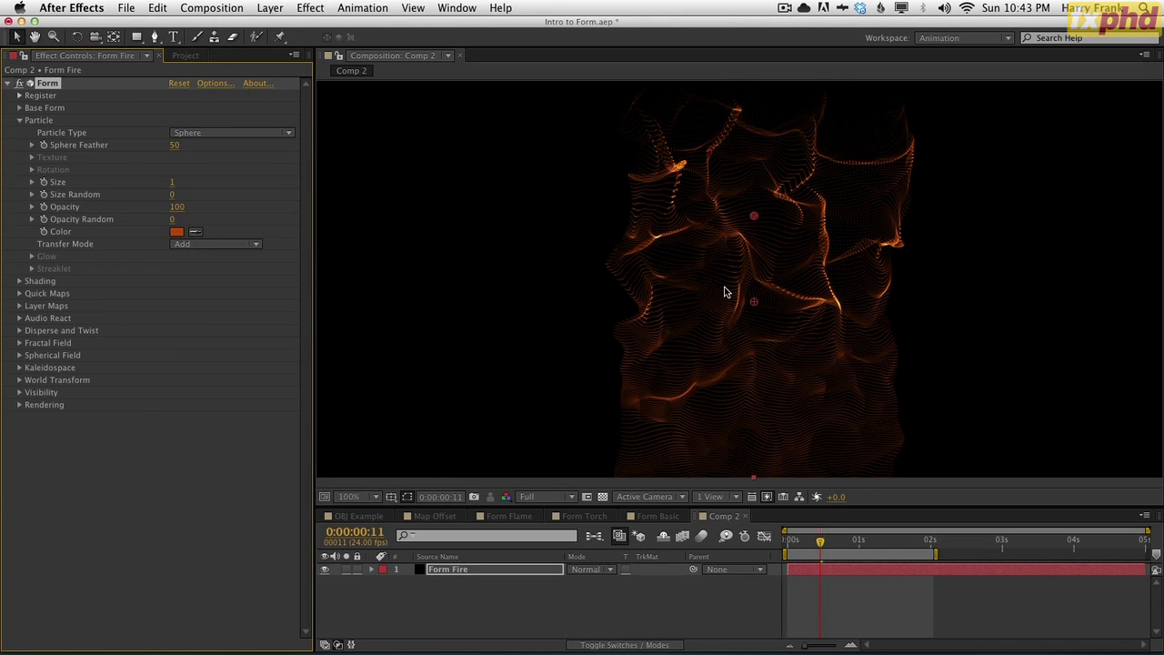
Show the Color Map in Quick Maps and apply the opacity and color maps over Y.
click(19, 120)
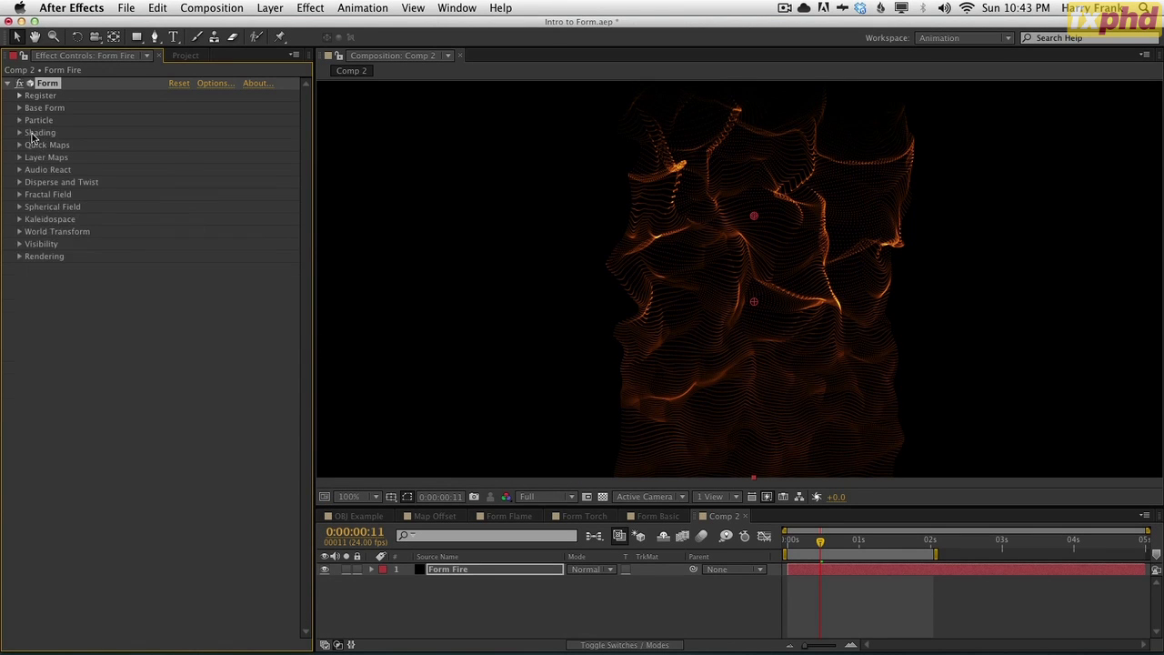
click(19, 145)
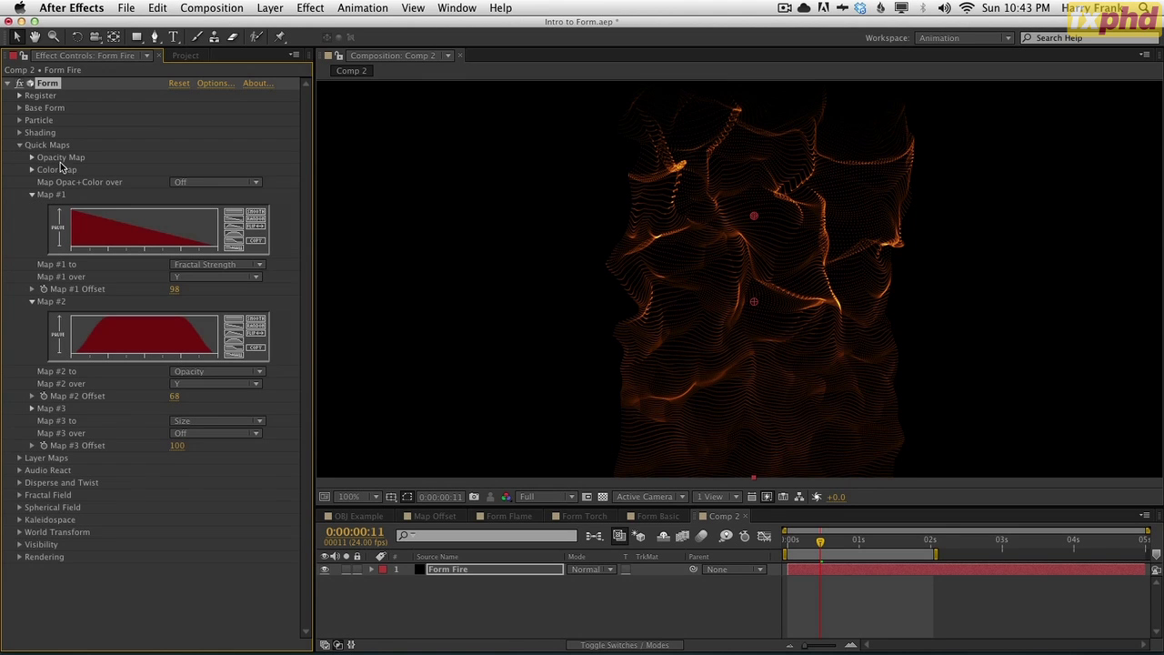
click(32, 169)
click(211, 241)
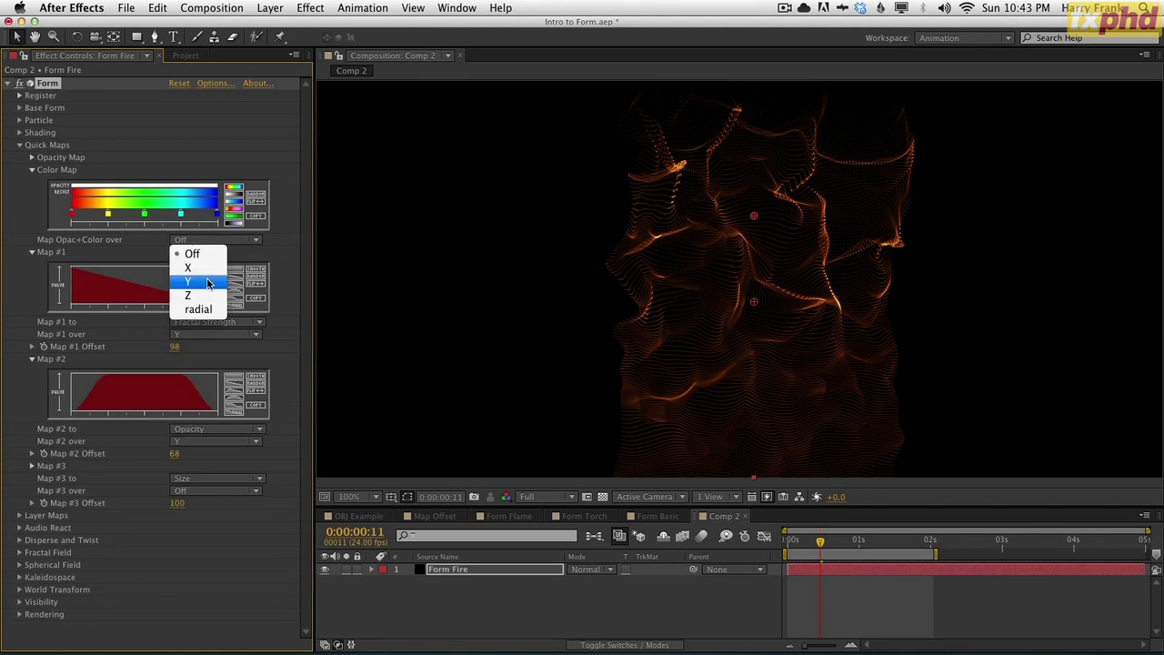
click(210, 283)
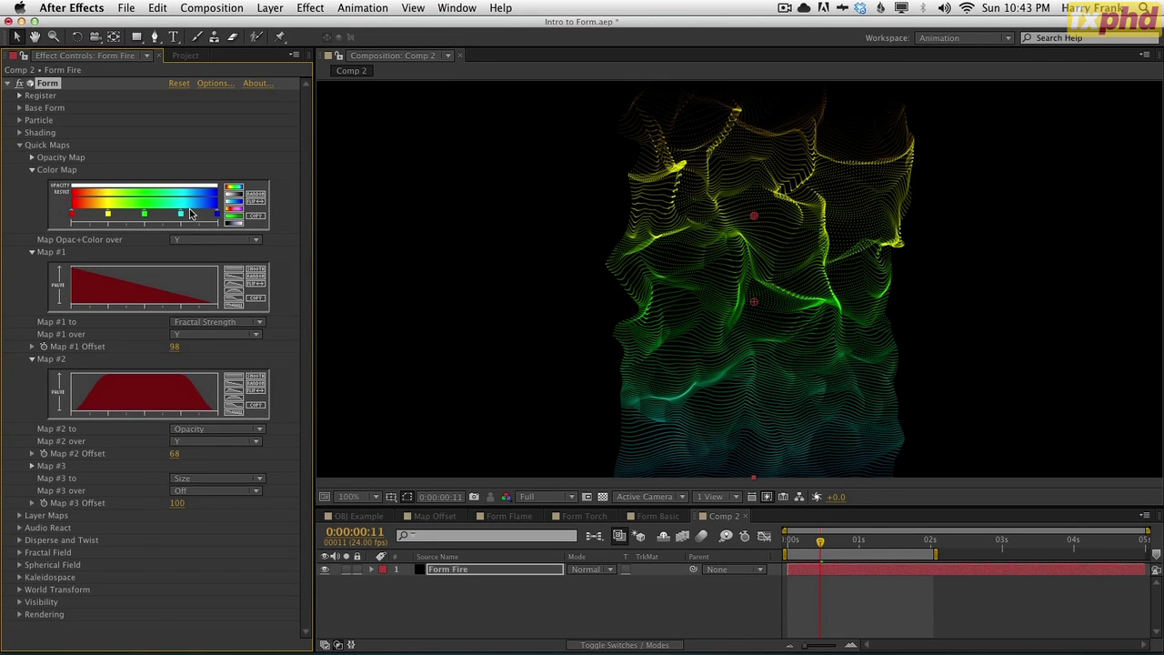
Remove the cyan, blue and green stops from the Color Map and move the yellow stop to its far end.
drag(181, 216, 212, 276)
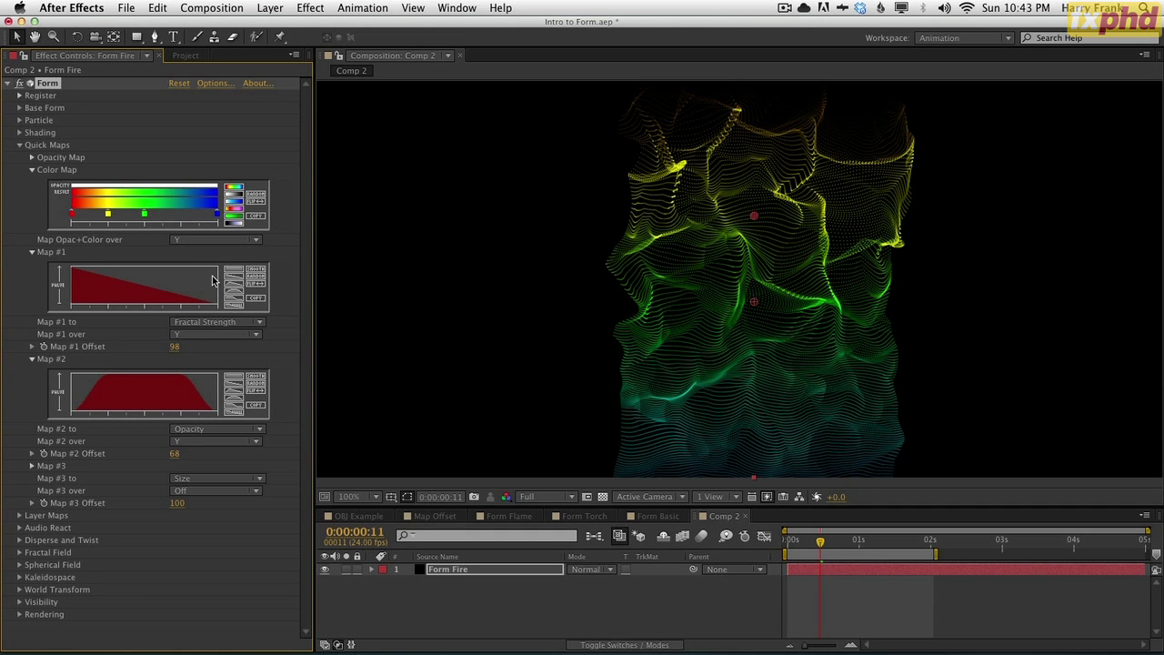
drag(215, 214, 205, 307)
drag(143, 216, 141, 272)
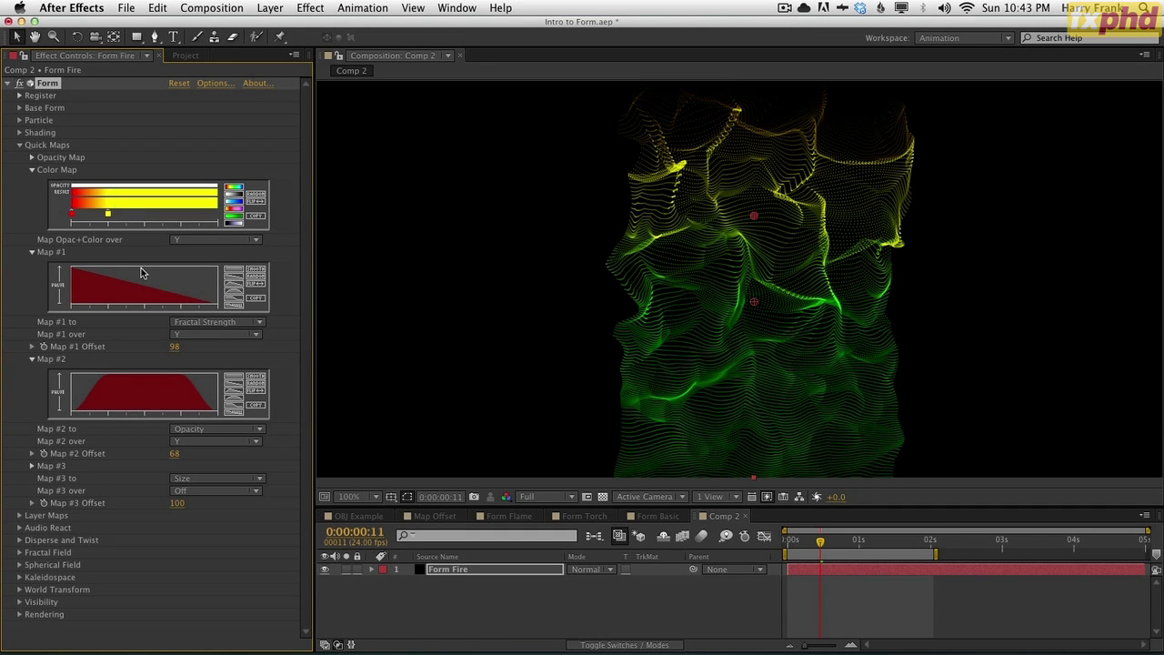
drag(72, 213, 230, 222)
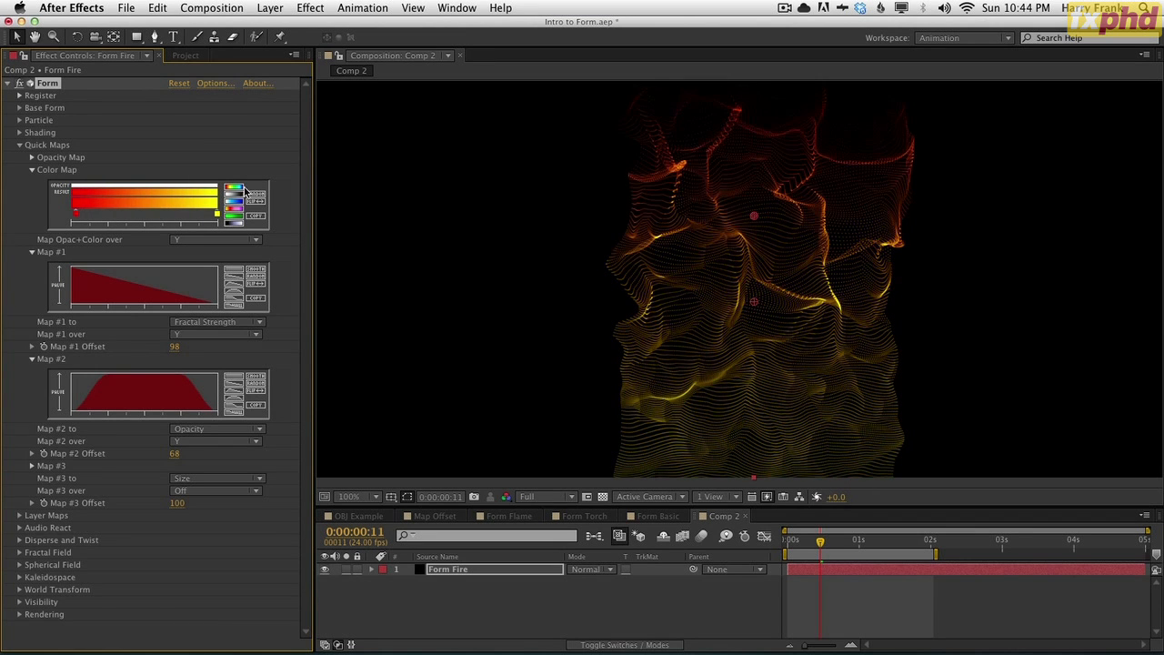
Recolor the Color Map's yellow end stop to a golden E9B11C.
double_click(217, 215)
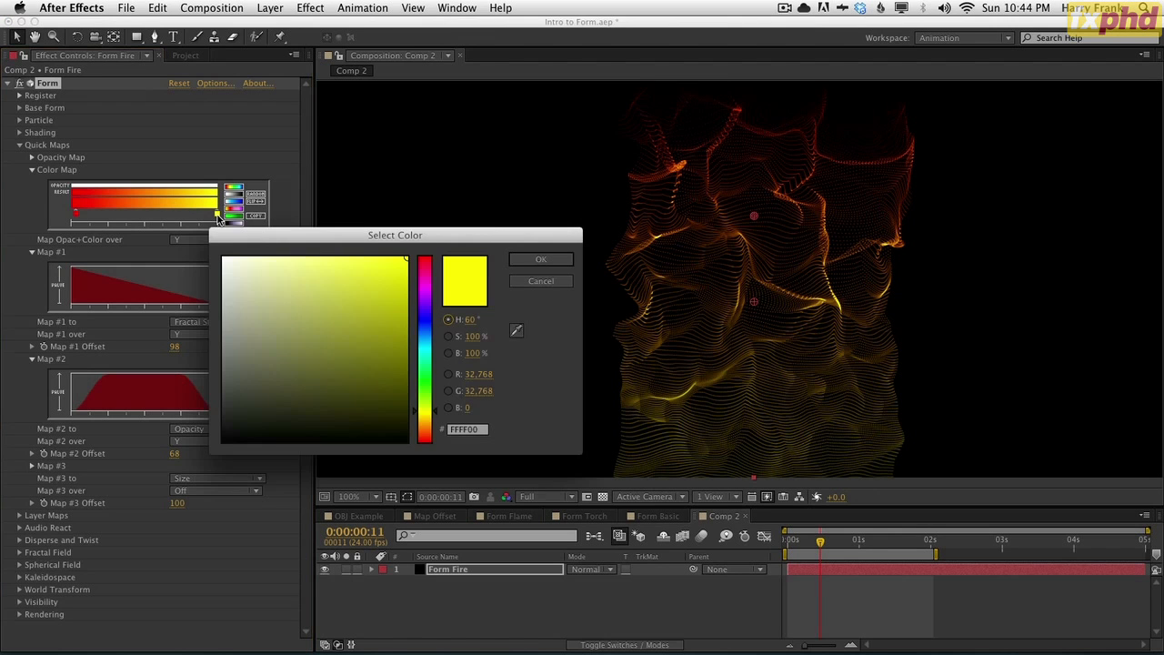
drag(429, 409, 427, 418)
mouse_move(401, 274)
mouse_down()
mouse_move(382, 264)
mouse_move(370, 285)
mouse_move(383, 272)
mouse_up()
click(541, 260)
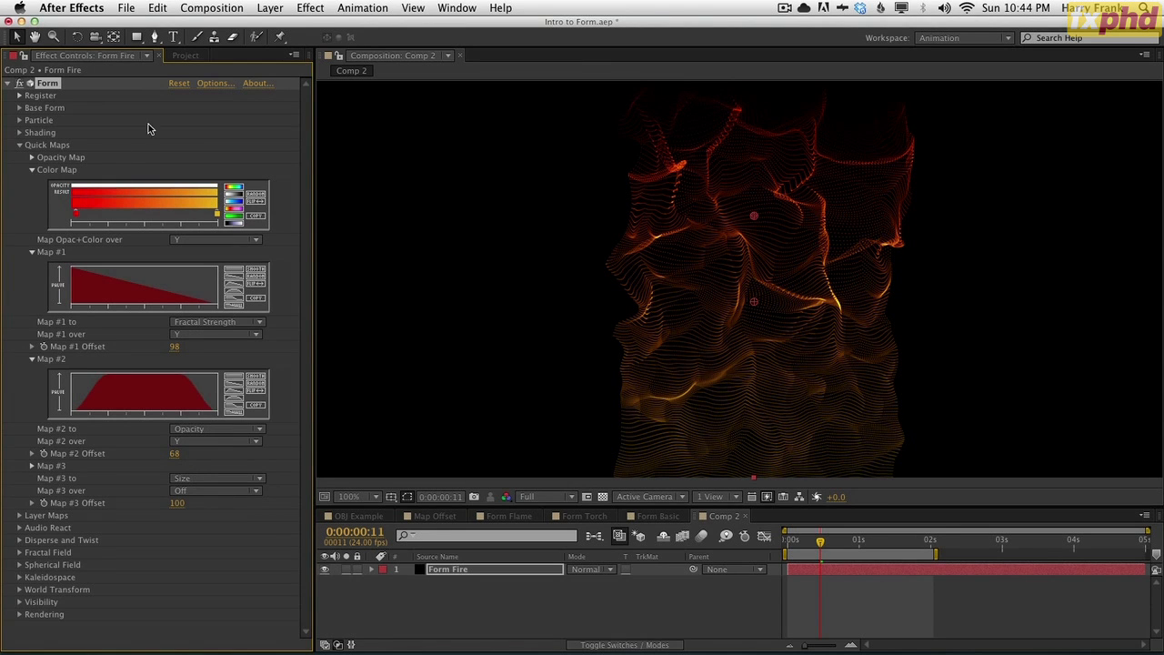
Recolor the Color Map's red starting stop to FF4400 and its golden end stop to E9851C.
double_click(75, 214)
drag(422, 439, 431, 436)
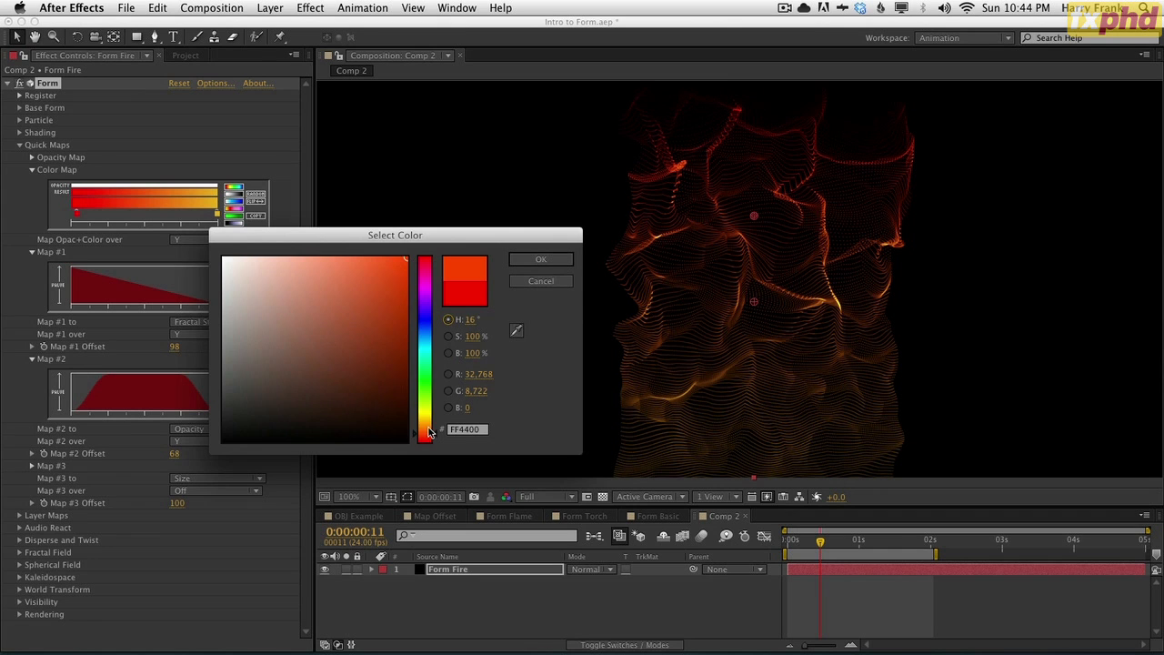
click(538, 262)
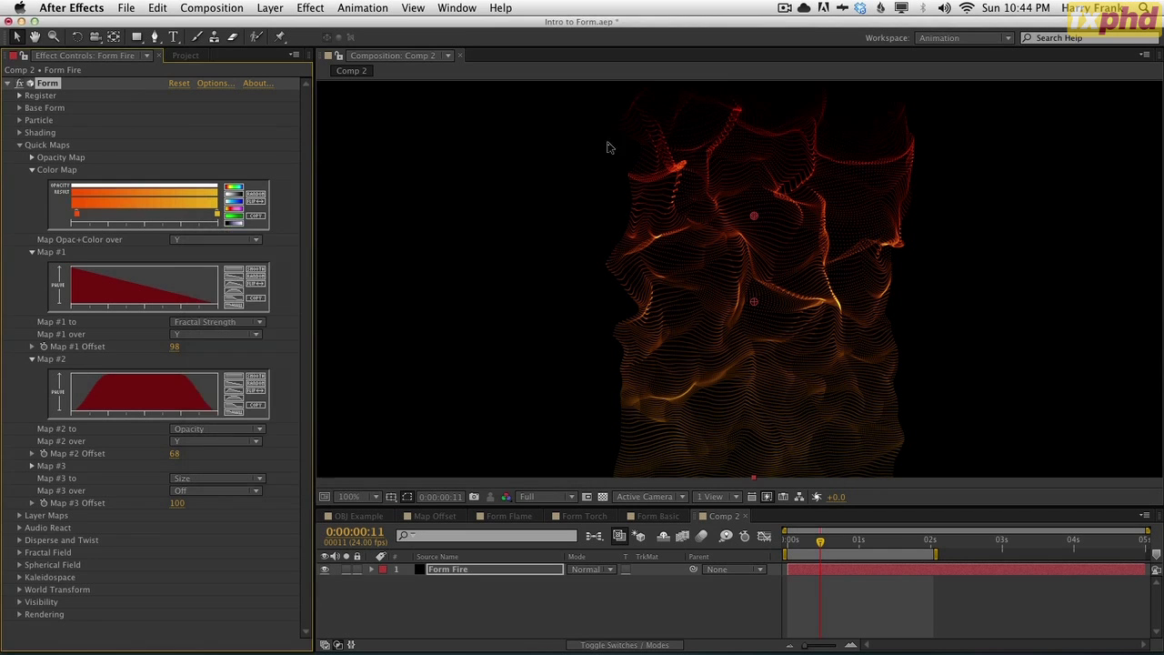
double_click(215, 216)
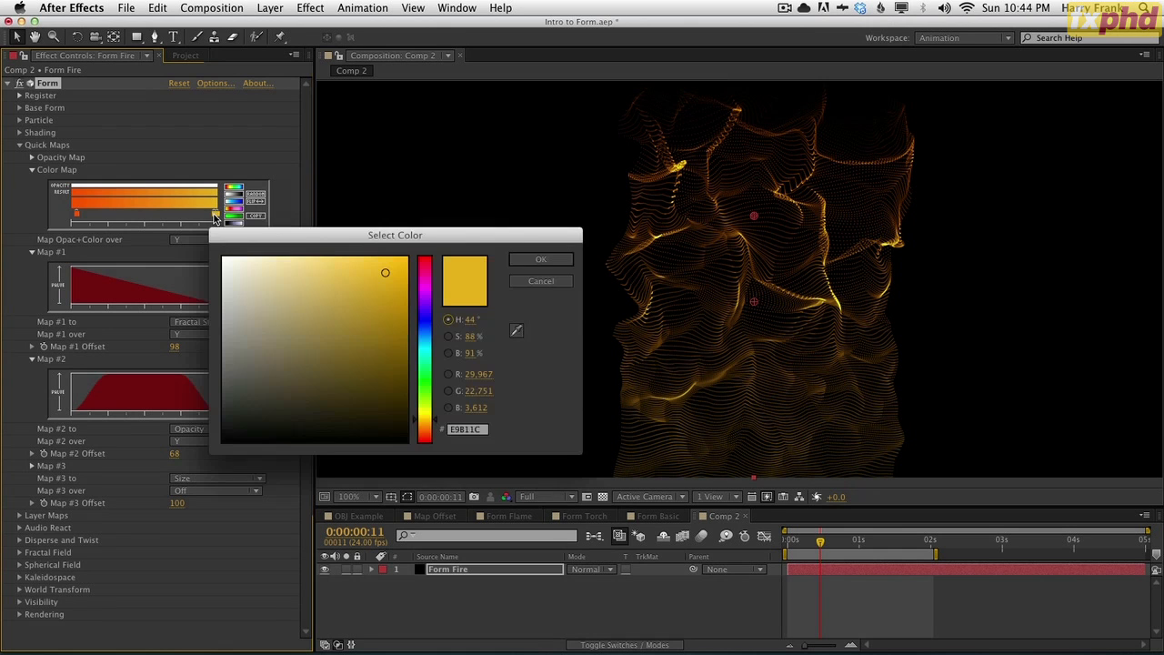
drag(421, 423, 430, 429)
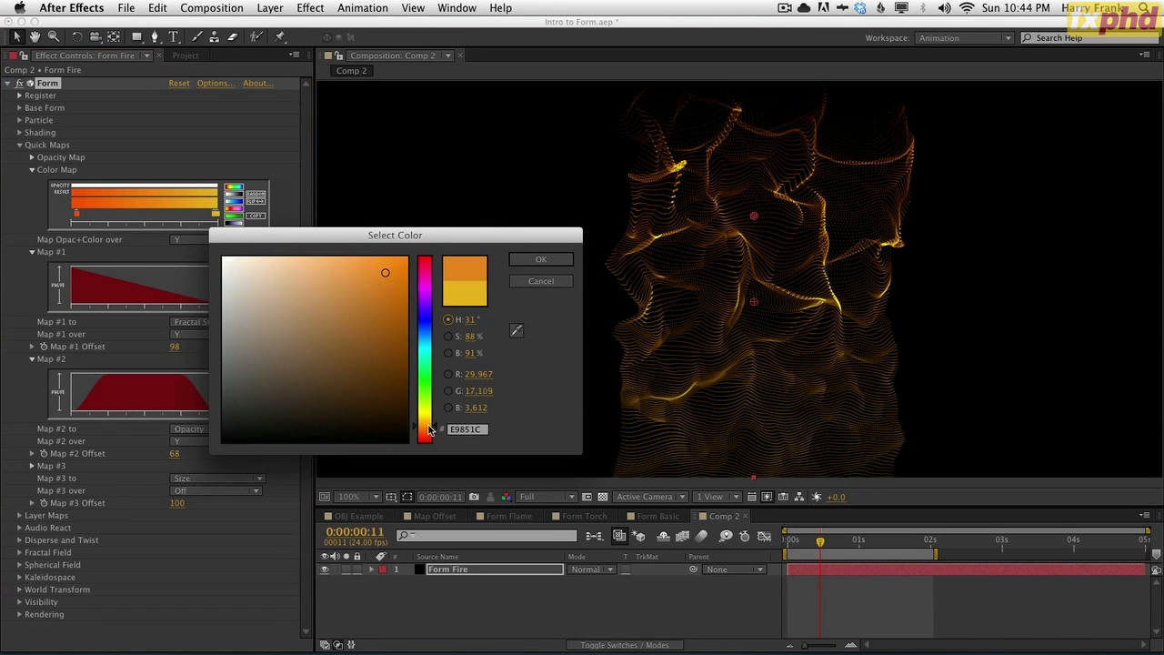
click(541, 261)
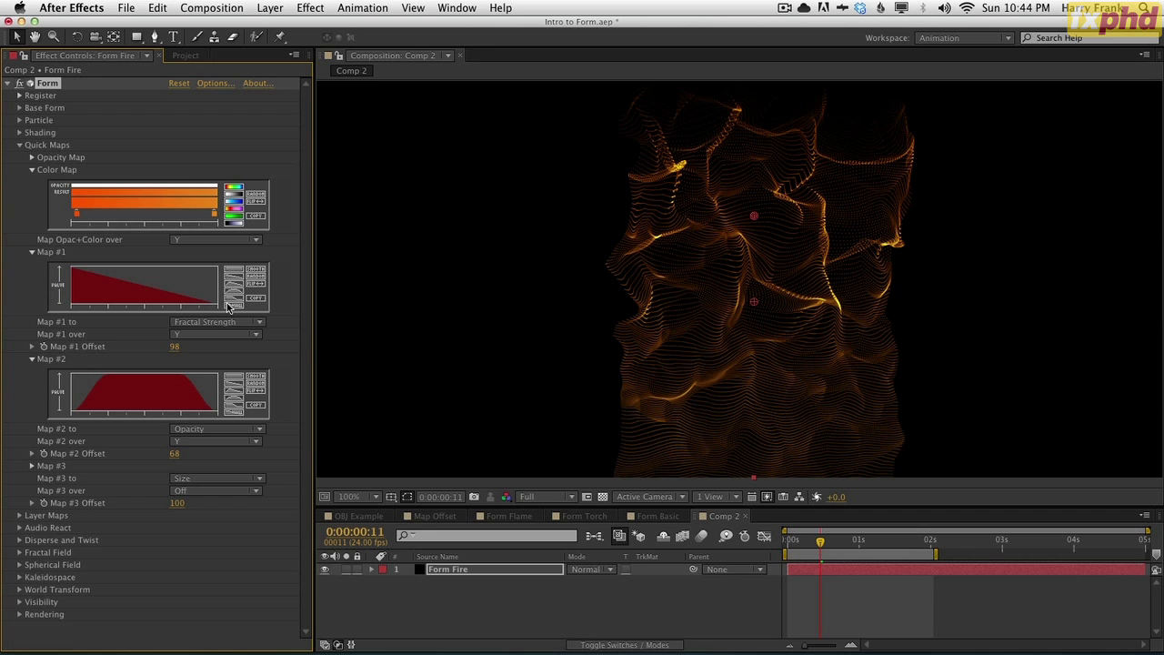
Move the Color Map's two orange stops inward and add pale cream stops toward the far end.
drag(75, 215, 86, 219)
drag(210, 218, 192, 219)
double_click(211, 216)
drag(327, 282, 254, 276)
click(540, 259)
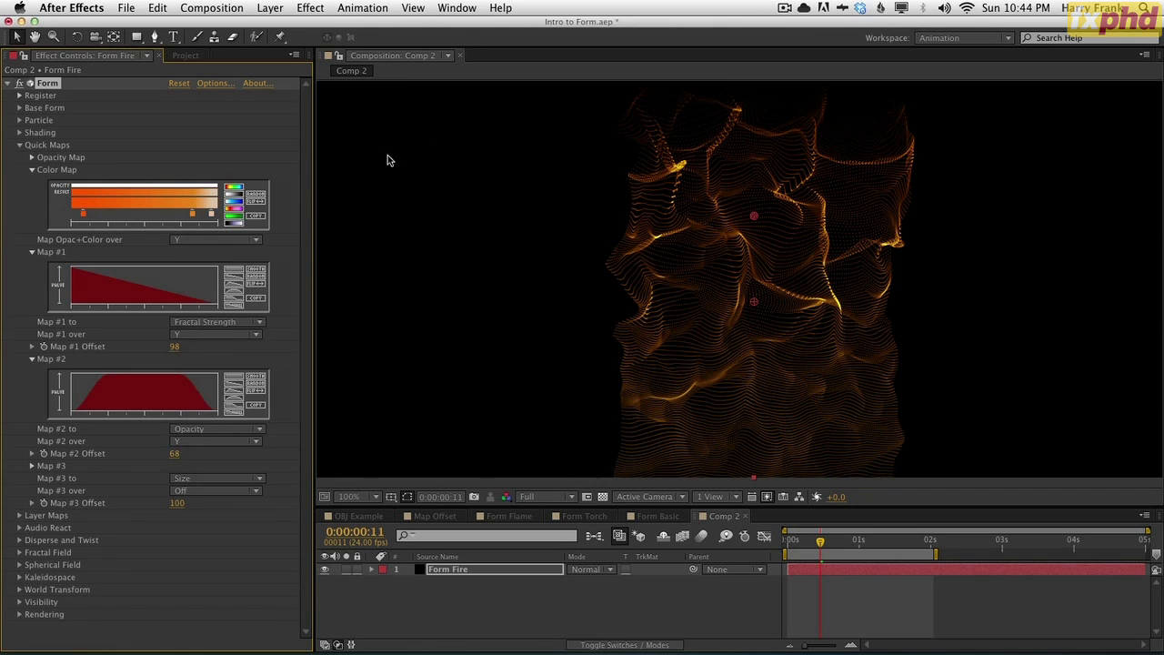
mouse_move(191, 215)
mouse_down()
mouse_move(160, 215)
mouse_move(185, 216)
mouse_up()
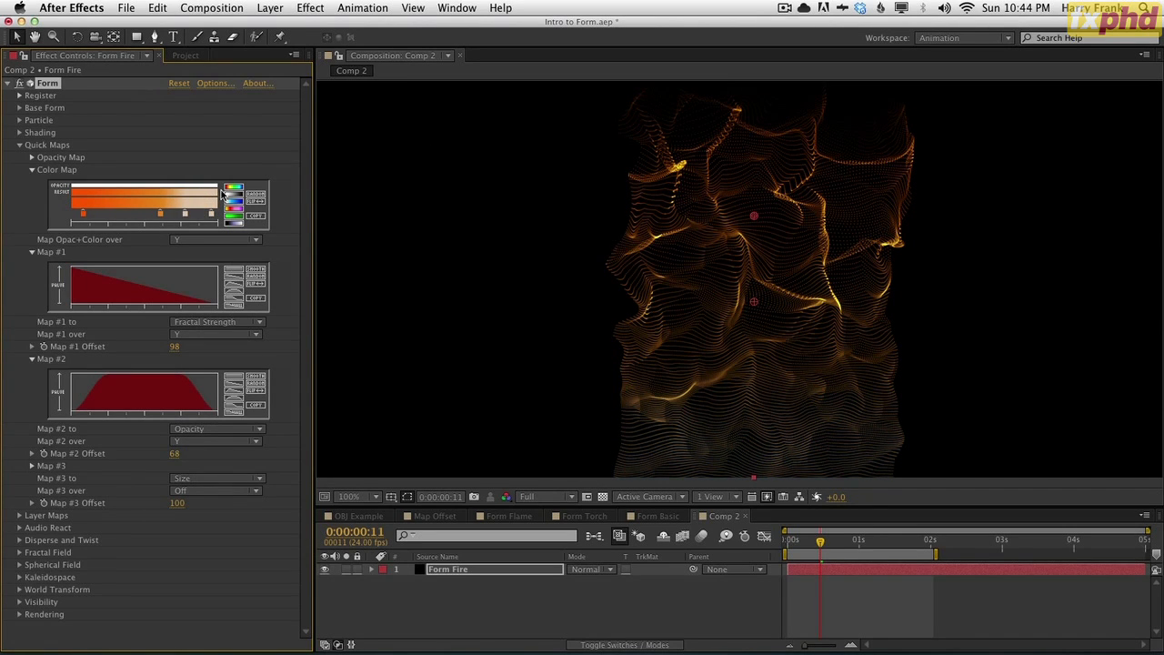
Raise the base form to 540 particles in X and 417 in Y, and shift the Color Map's orange and cream stops toward the far end.
click(20, 107)
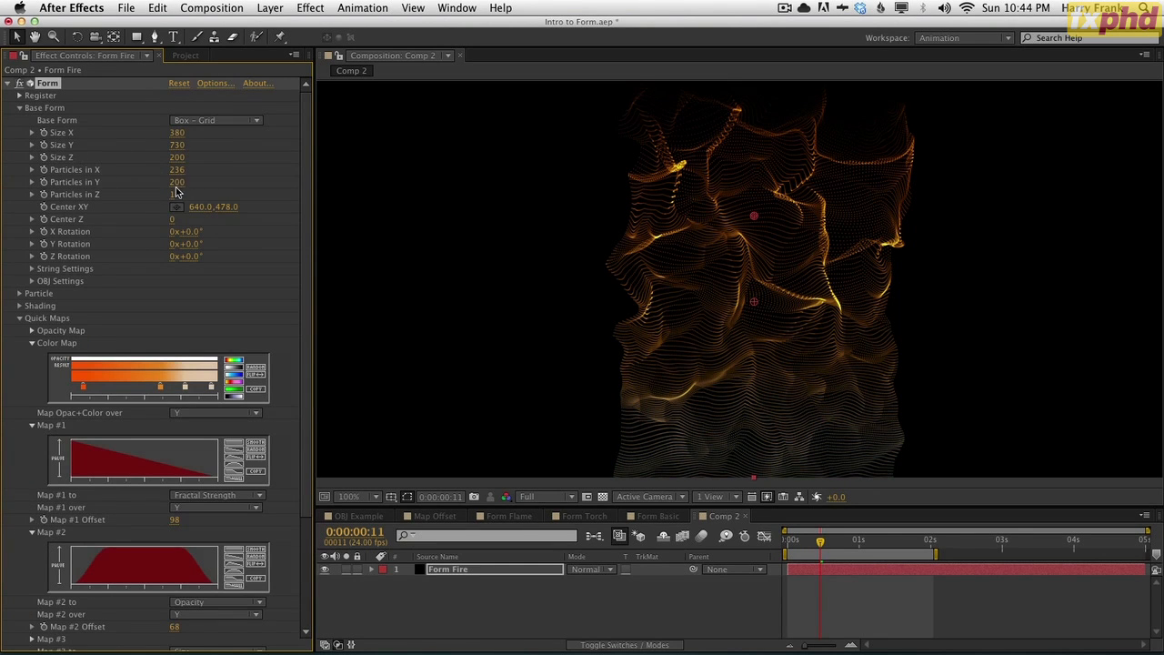
click(189, 181)
drag(180, 182, 421, 99)
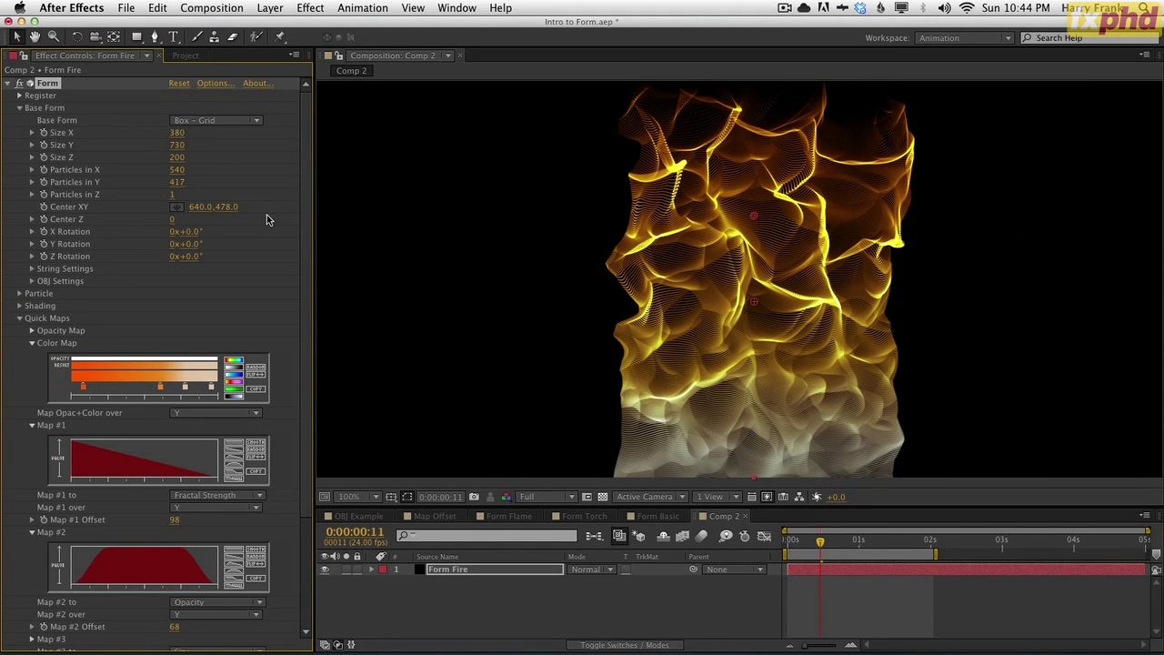
mouse_move(184, 387)
mouse_down()
mouse_move(196, 457)
mouse_move(216, 387)
mouse_move(194, 385)
mouse_move(222, 388)
mouse_move(176, 386)
mouse_move(191, 385)
mouse_up()
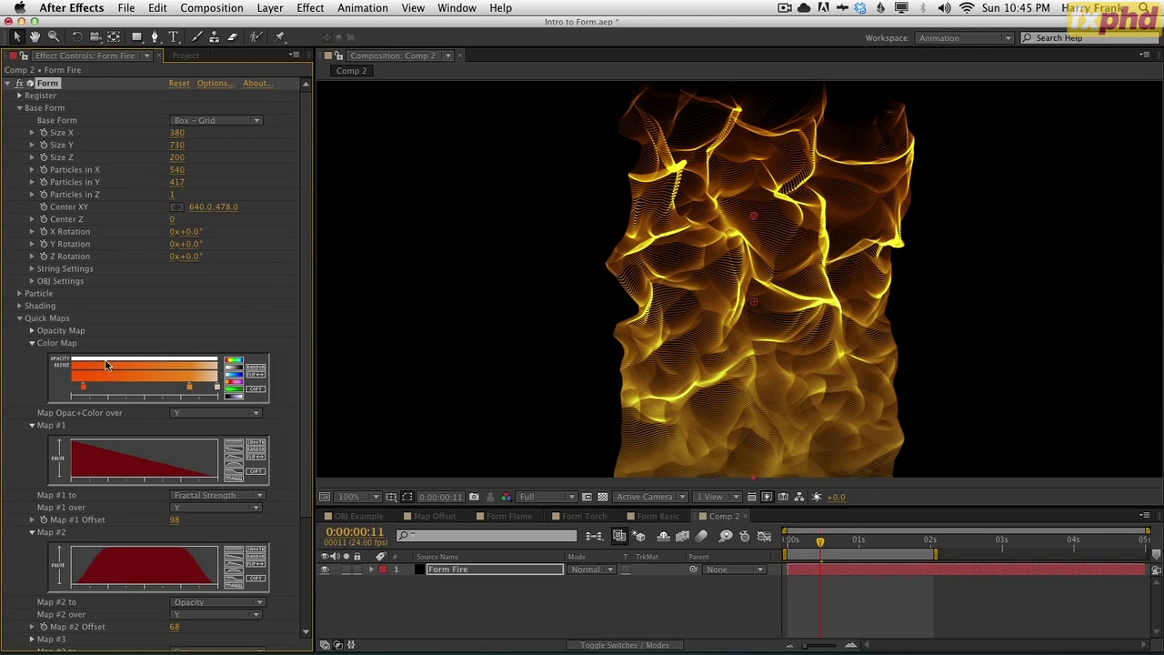
Set the particle opacity to 20.
click(19, 293)
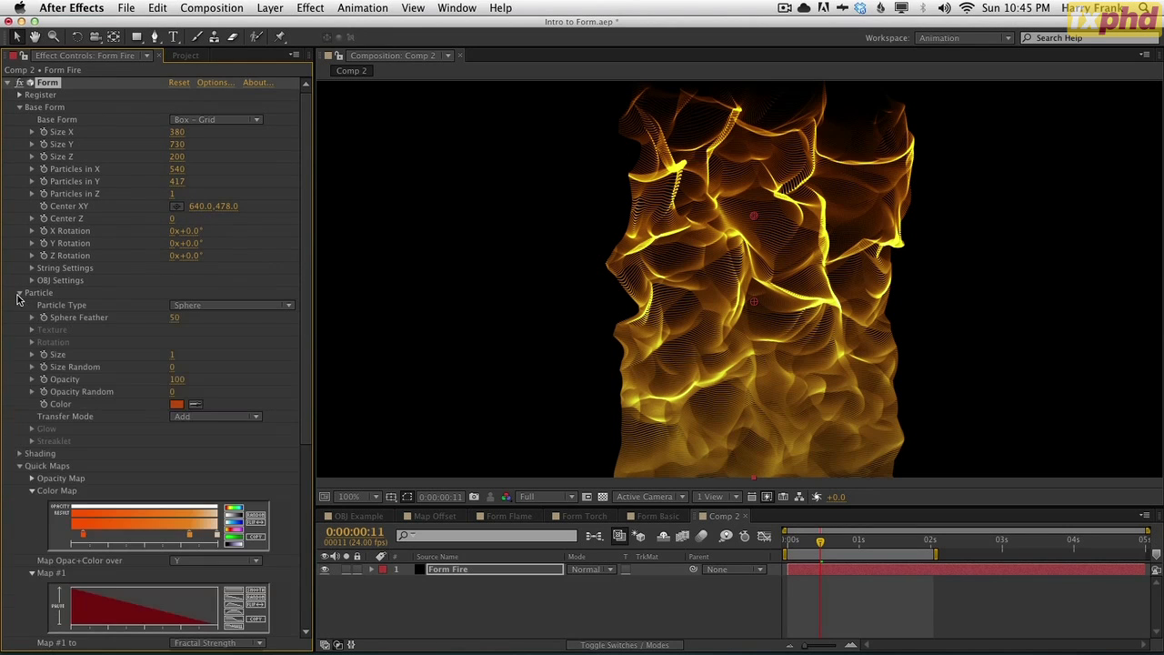
scroll(136, 382, down, 1)
click(180, 370)
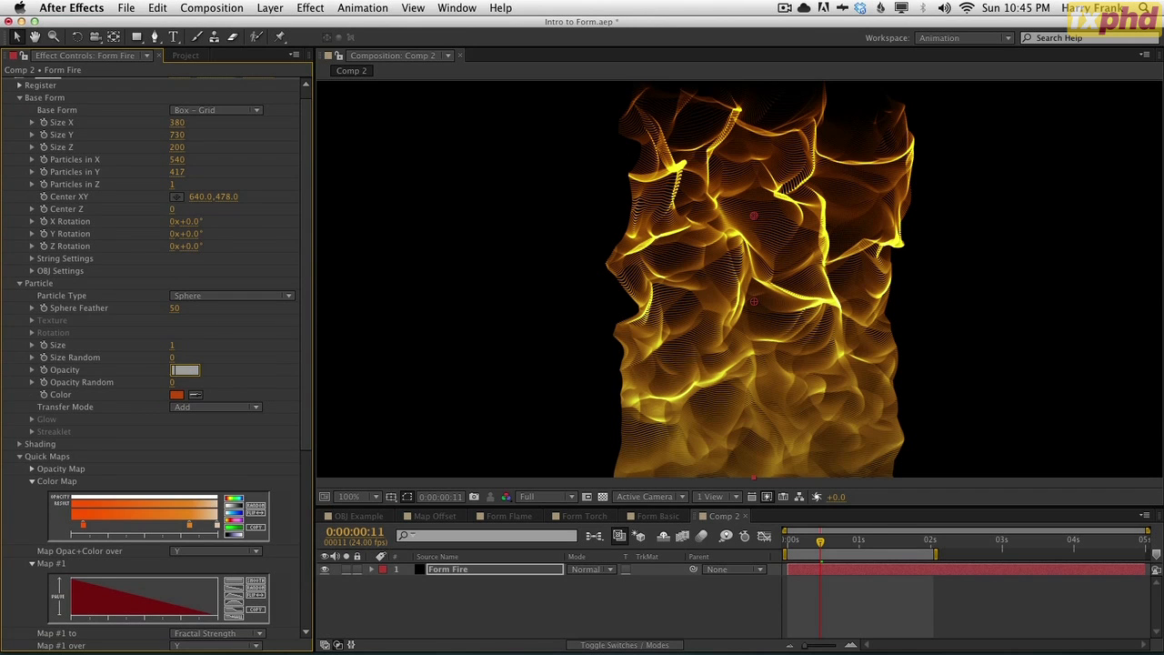
text(20)
key(Return)
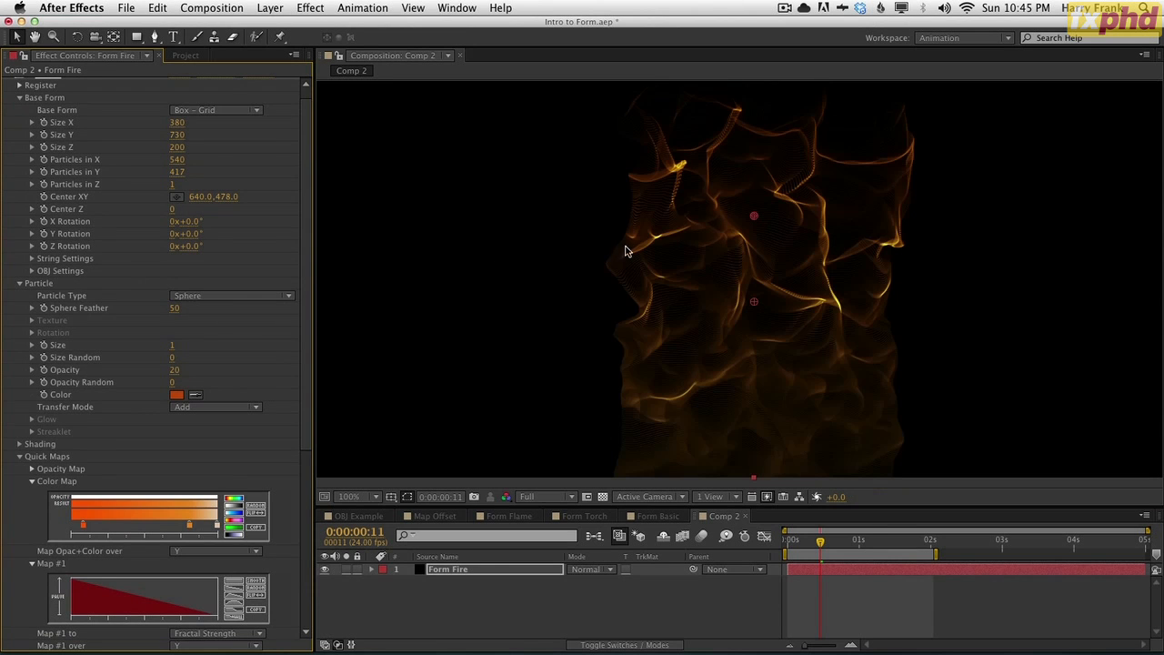
Increase the base form's grid density to 1200 particles in Y and 2000 in X.
click(177, 172)
text(1200)
key(shift+Tab)
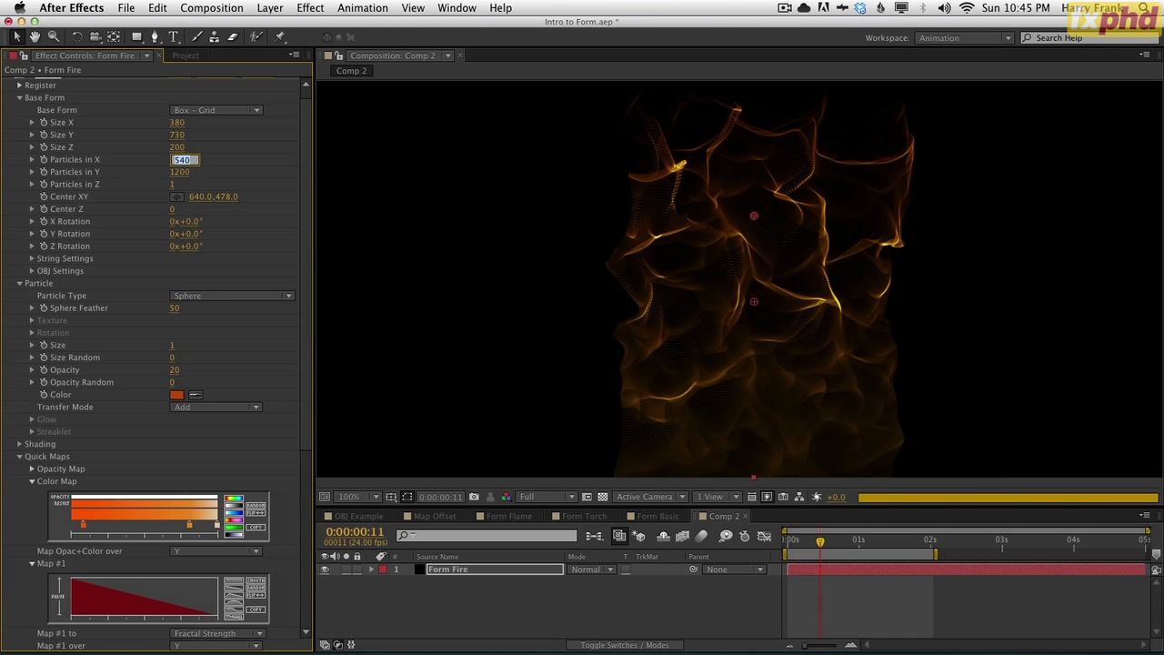
text(2000)
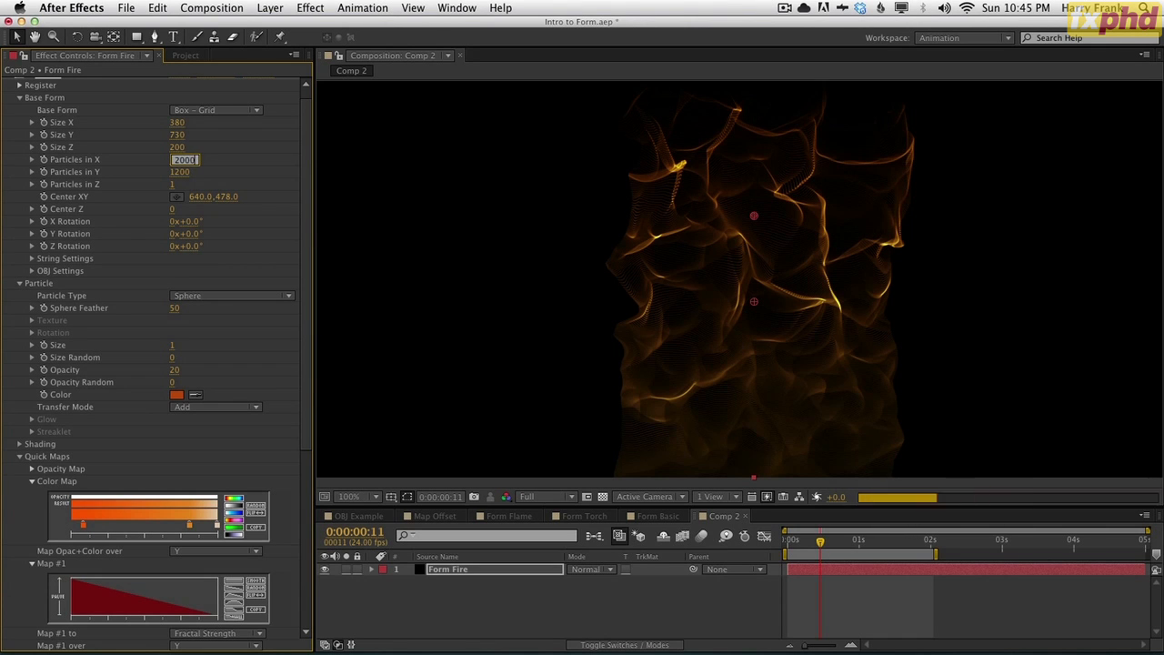
key(Return)
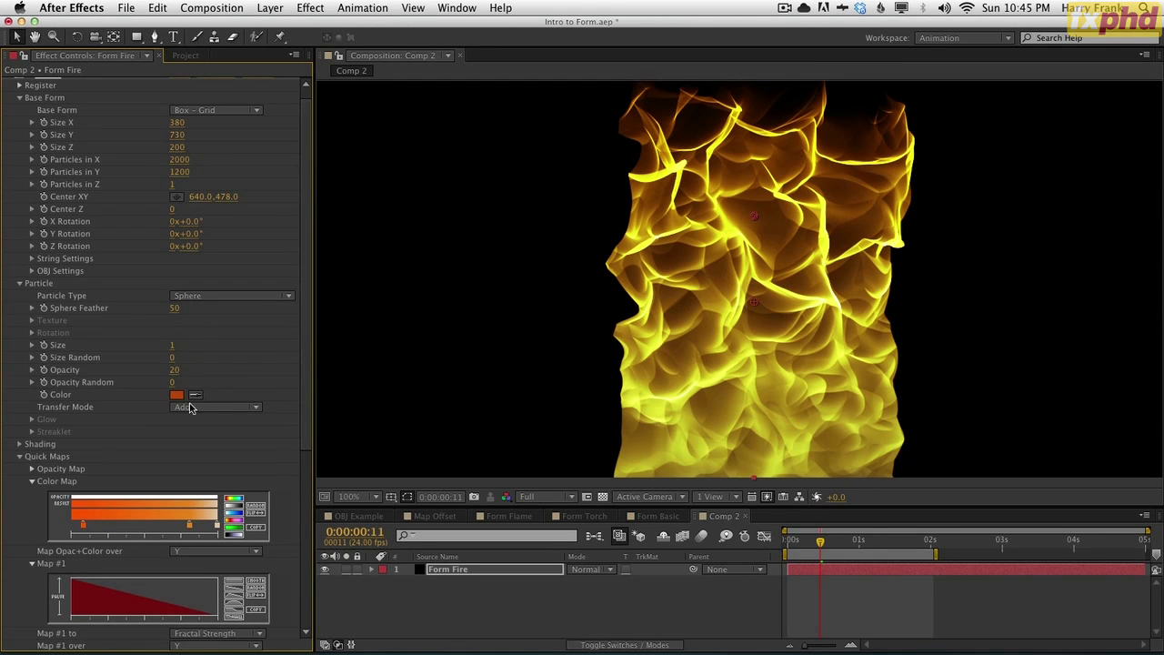
Lower the particle opacity to 3.
click(176, 369)
text(3)
key(Return)
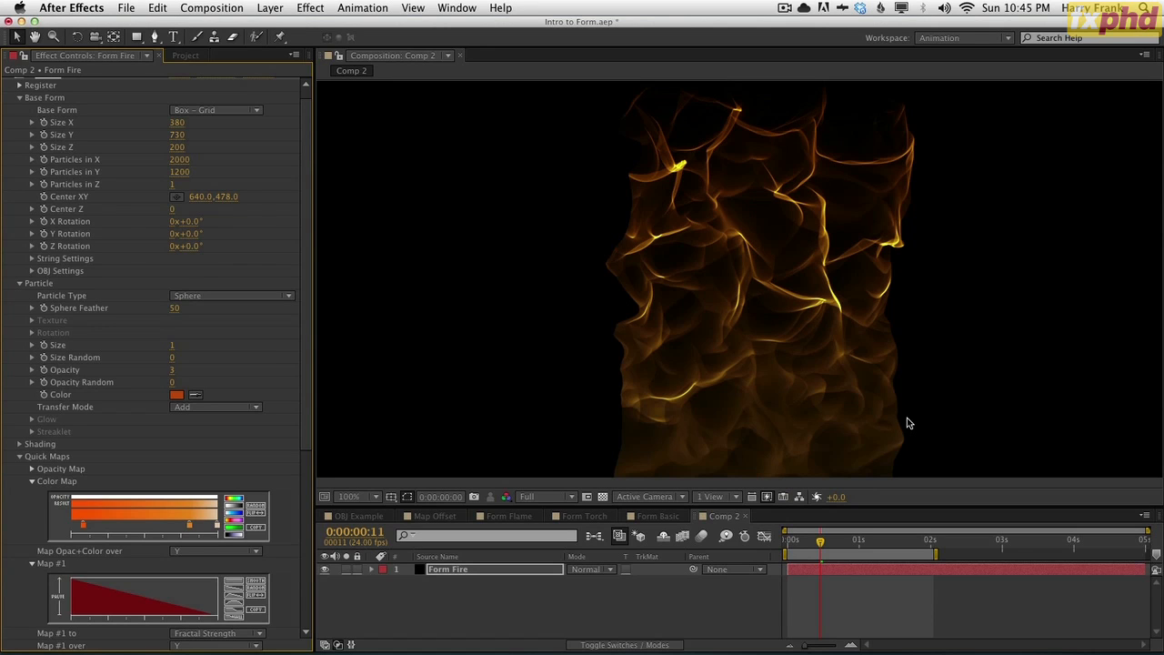
Preview the fire animation and return the current time to 0:00:00:11.
key(space)
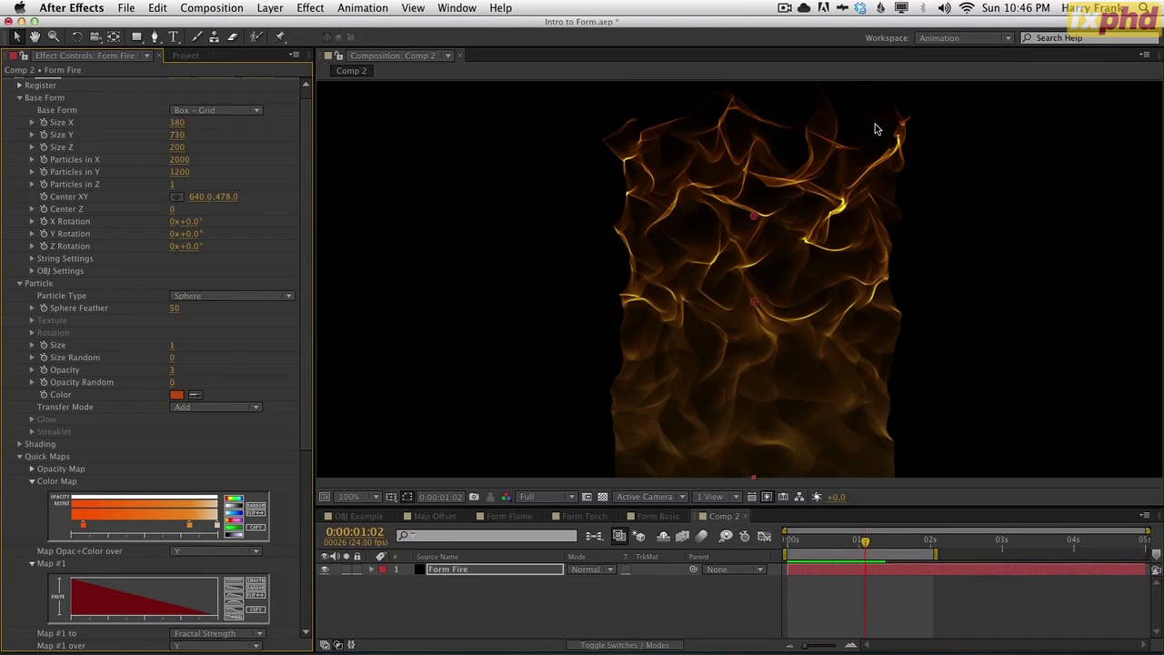
click(802, 546)
mouse_move(799, 548)
mouse_down()
mouse_move(840, 546)
mouse_move(790, 546)
mouse_move(820, 546)
mouse_up()
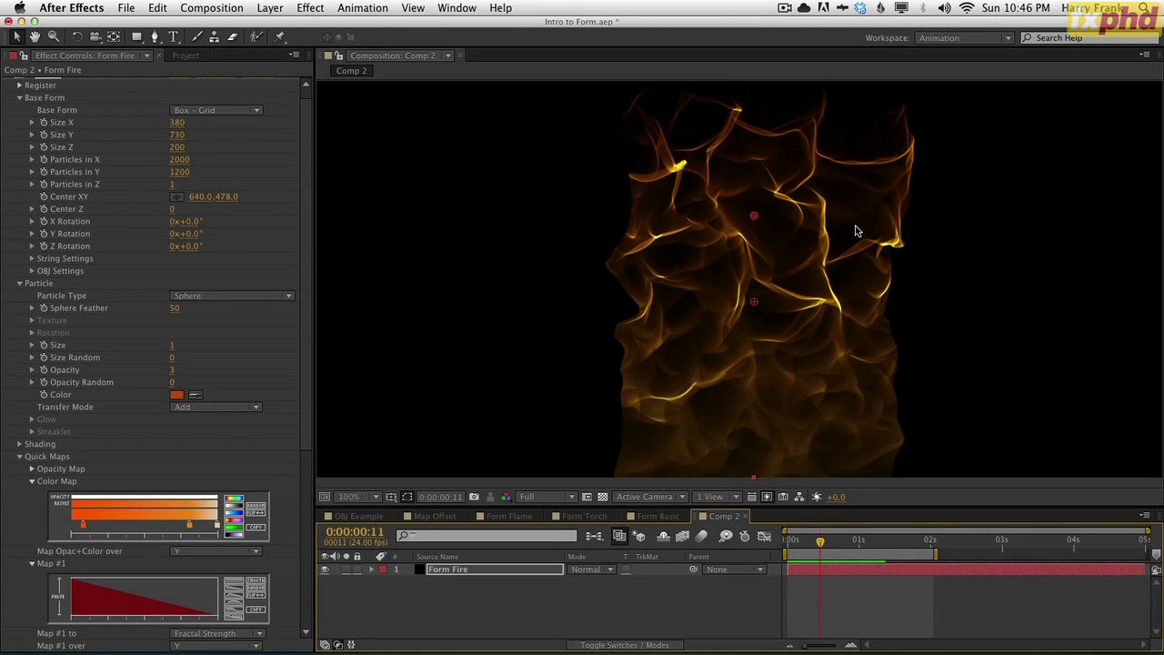
Draw a closed, rounded five-point shape over the fire on a new shape layer with the RotoBezier Pen tool, pulling its outermost vertex inward.
click(461, 593)
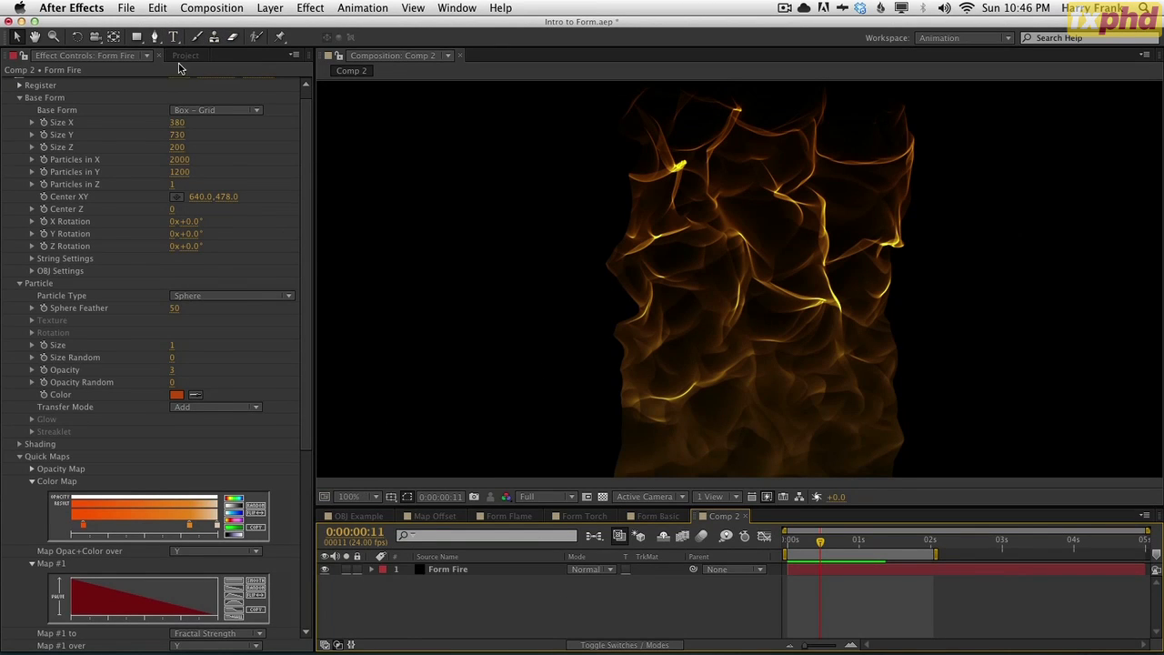
click(154, 36)
click(723, 140)
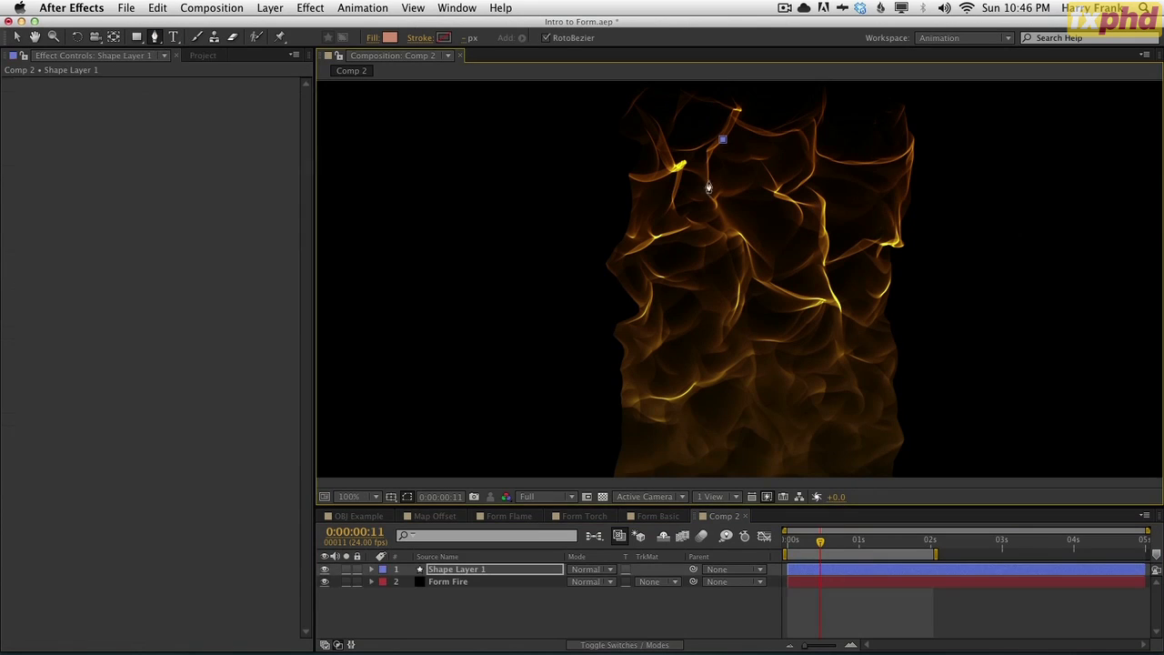
click(619, 421)
drag(668, 451, 609, 416)
click(847, 464)
click(1014, 348)
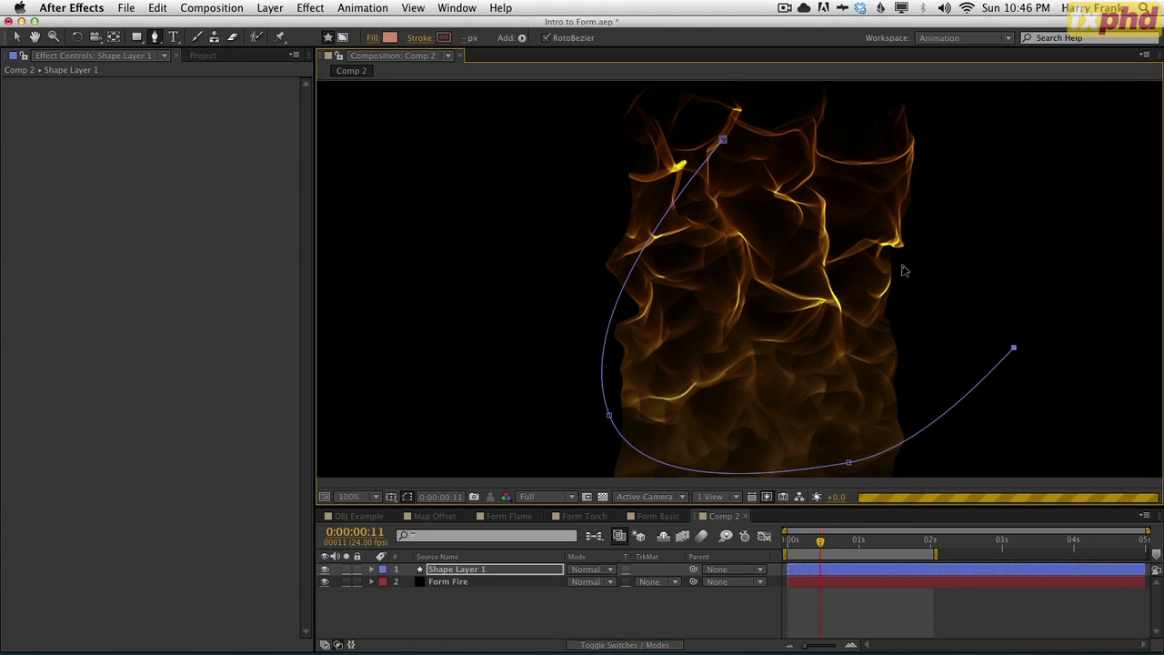
click(871, 246)
drag(723, 143, 747, 156)
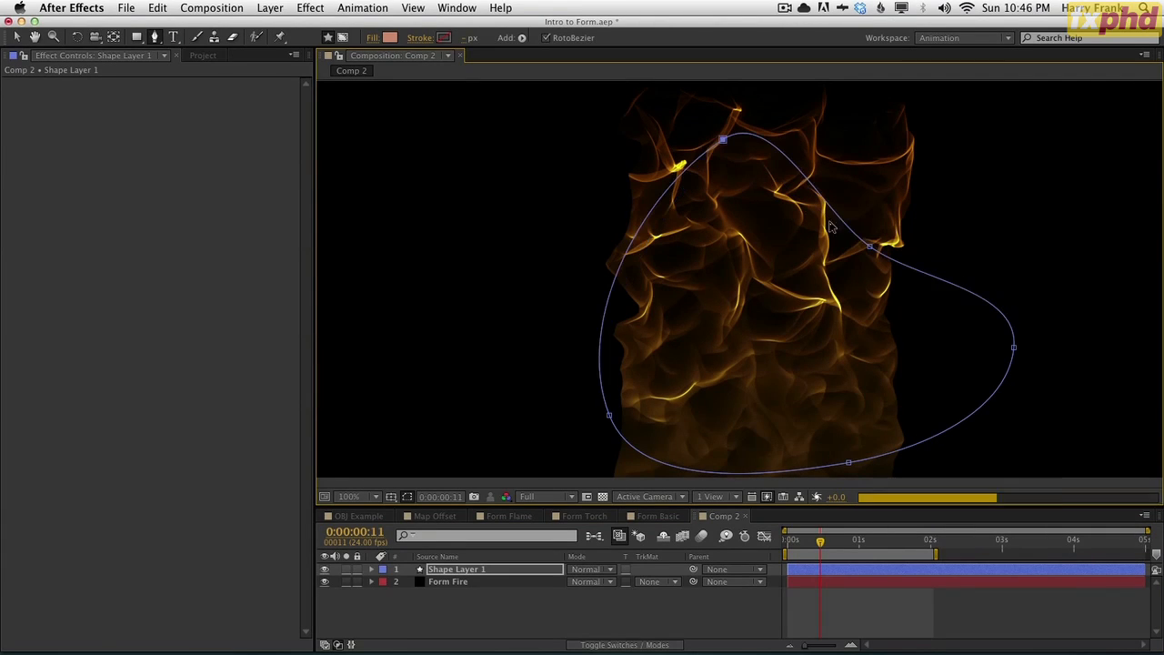
drag(968, 365, 945, 356)
Solo the new shape layer and nudge its shape slightly up and to the right in the composition.
key(Caps_Lock)
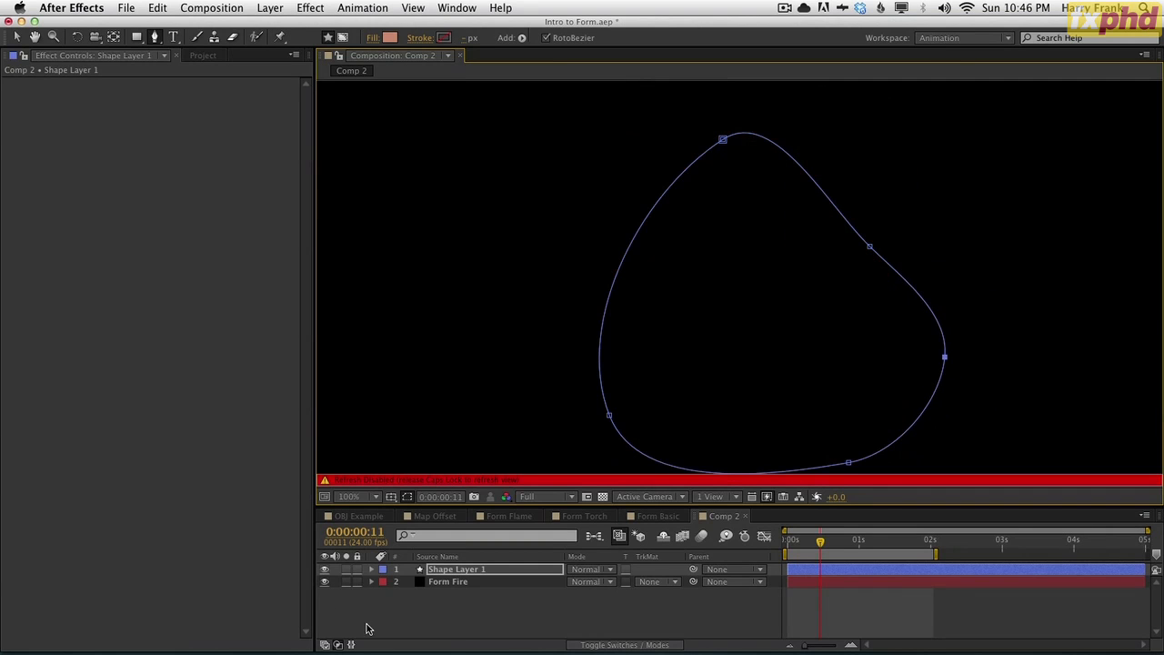
click(345, 569)
key(Caps_Lock)
key(v)
drag(764, 361, 777, 341)
Place Shape Layer 1 beneath Form Fire in the layer stack, then turn off its solo and visibility.
click(435, 572)
drag(436, 578, 428, 588)
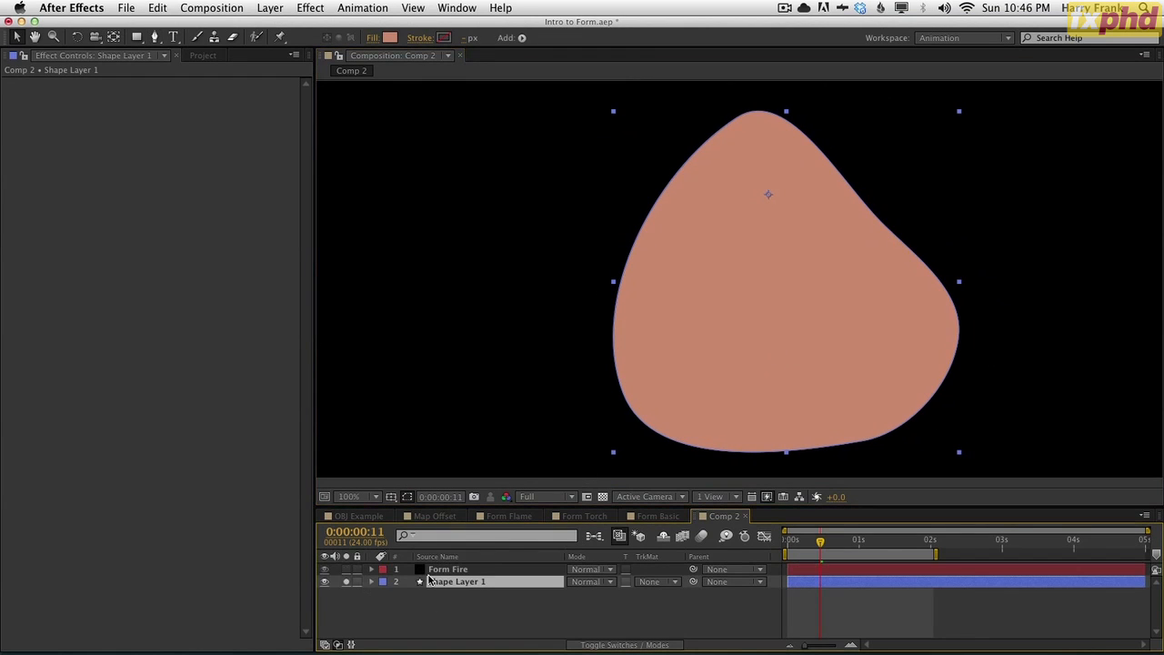
click(344, 592)
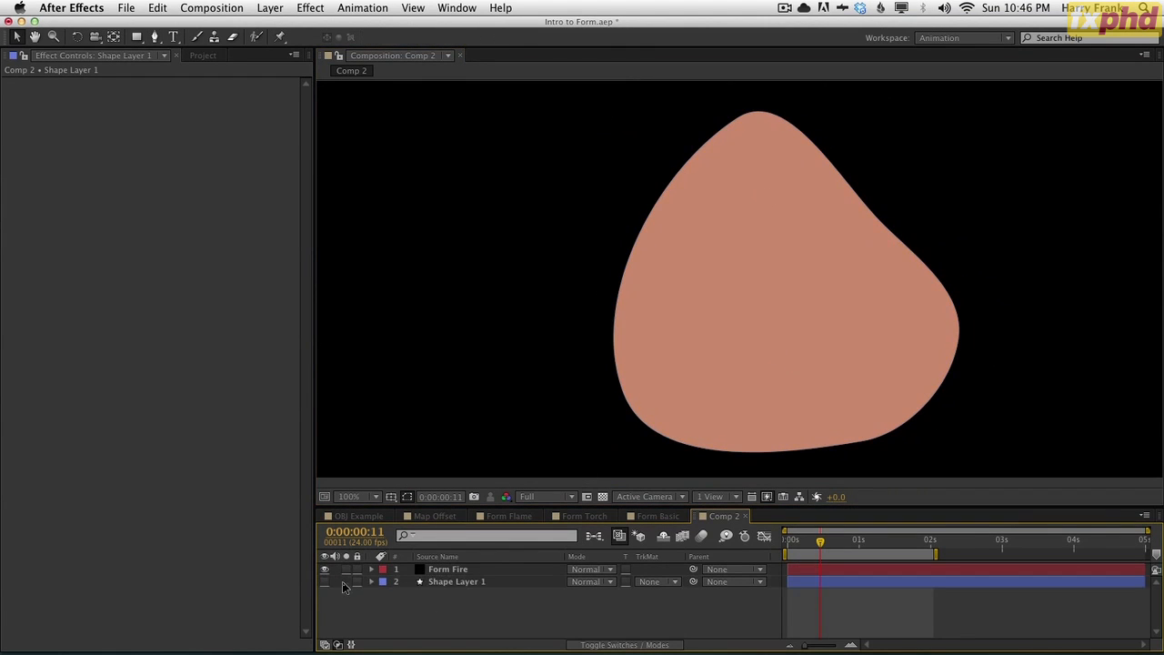
click(446, 571)
key(e)
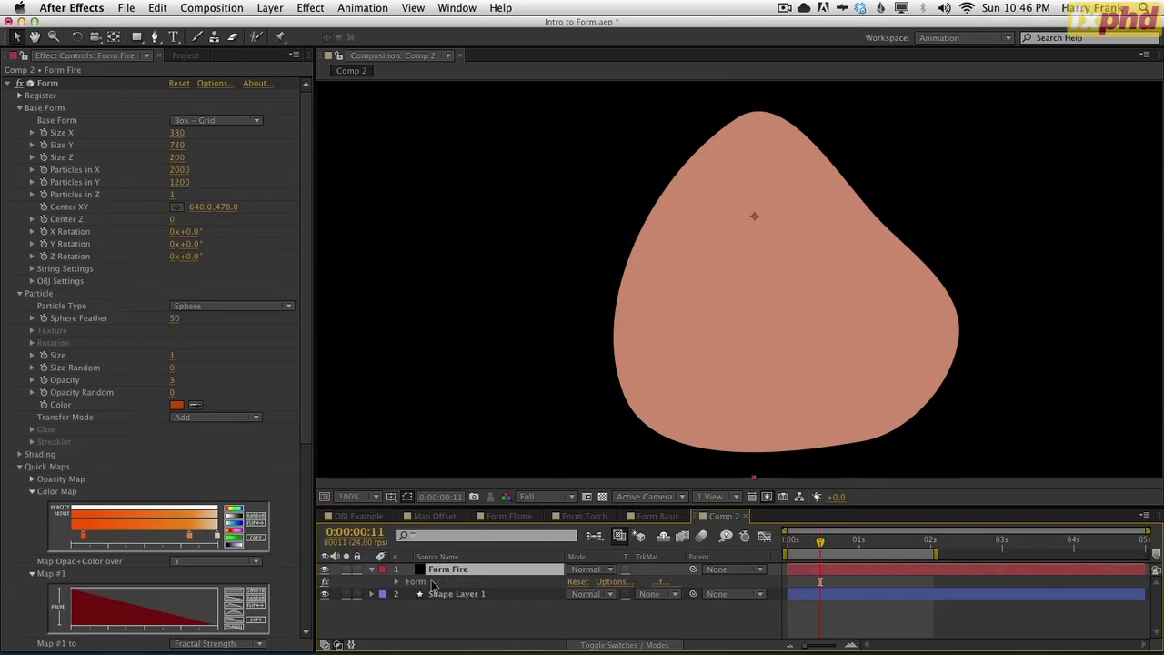
click(325, 594)
Assign Shape Layer 1 as the Color and Alpha layer map in Form Fire's Form effect, with the view refresh suspended.
click(406, 582)
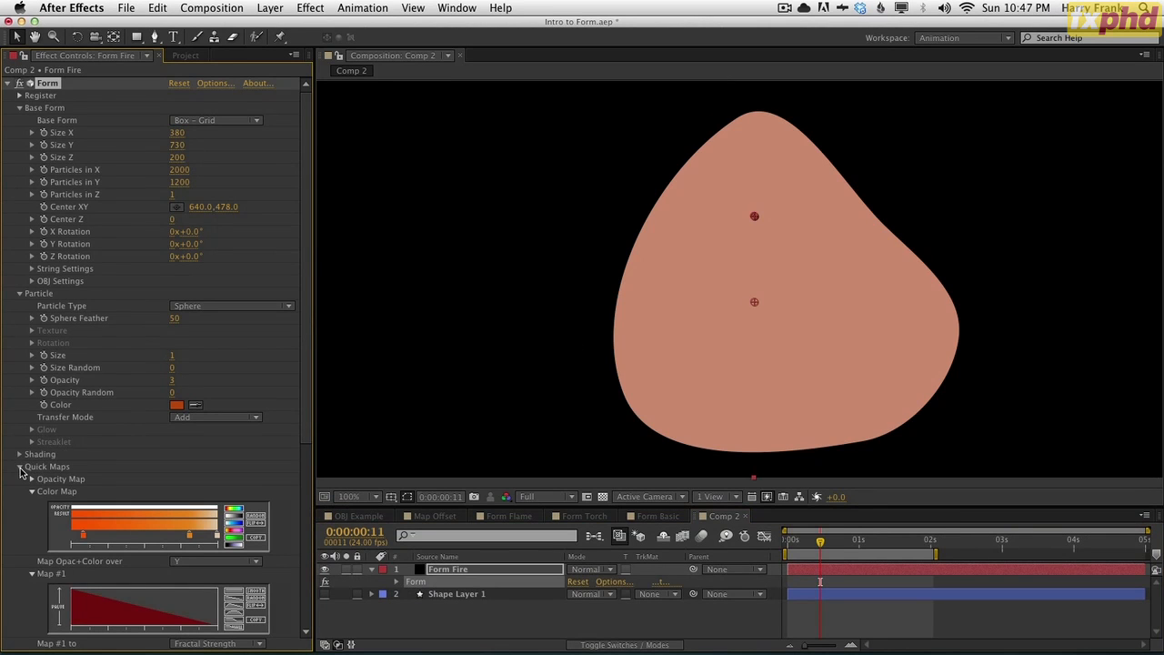
key(Caps_Lock)
scroll(27, 455, down, 5)
click(20, 287)
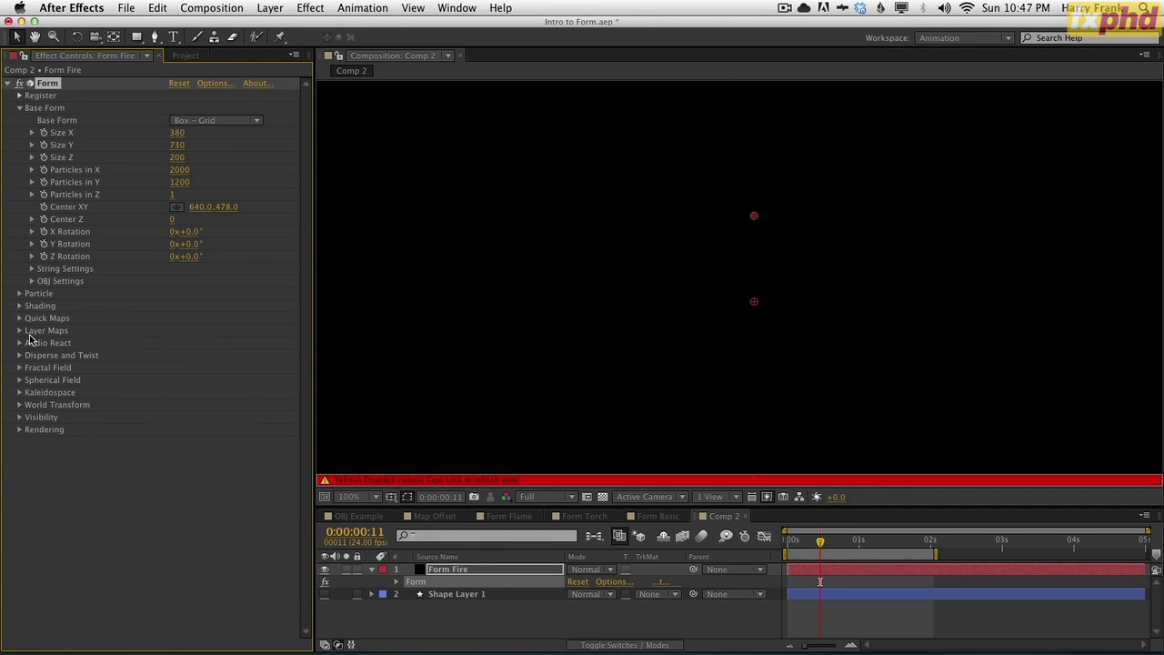
click(20, 331)
click(33, 344)
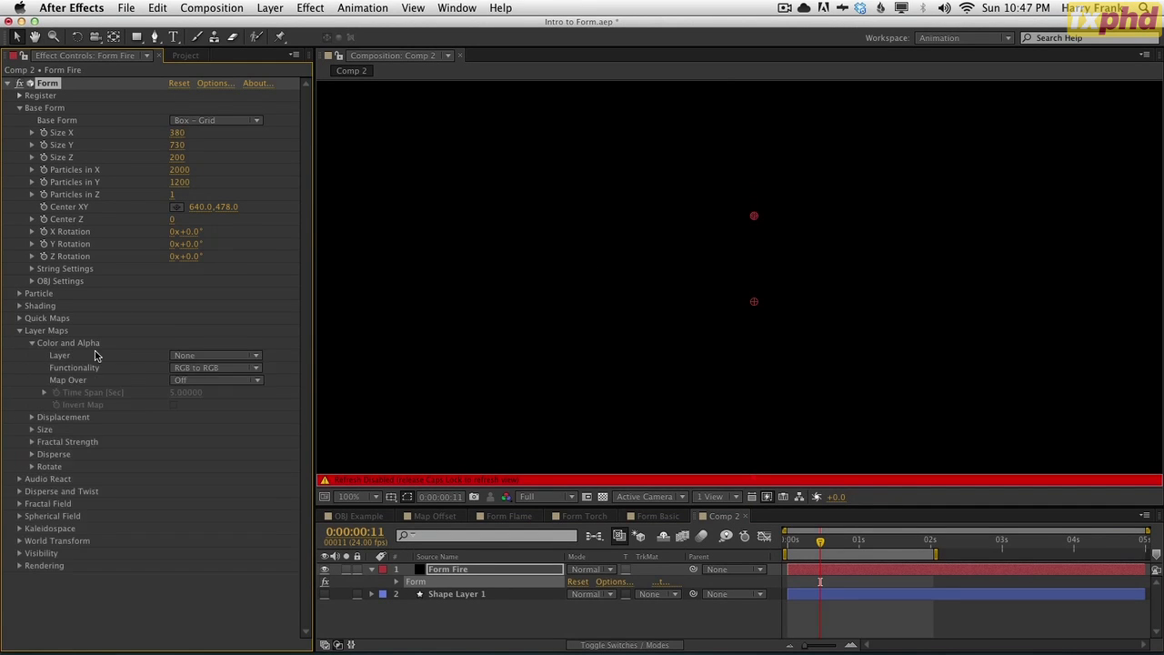
click(200, 356)
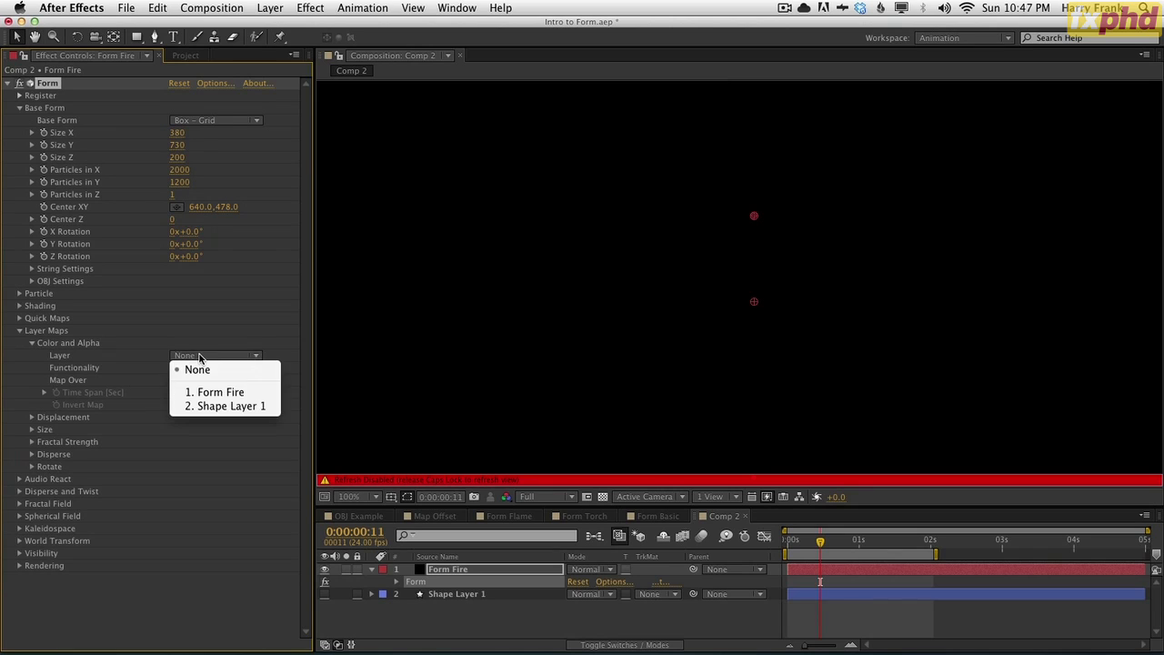
click(215, 408)
Set the Color and Alpha layer map's functionality to A to A and map it over XY.
click(187, 380)
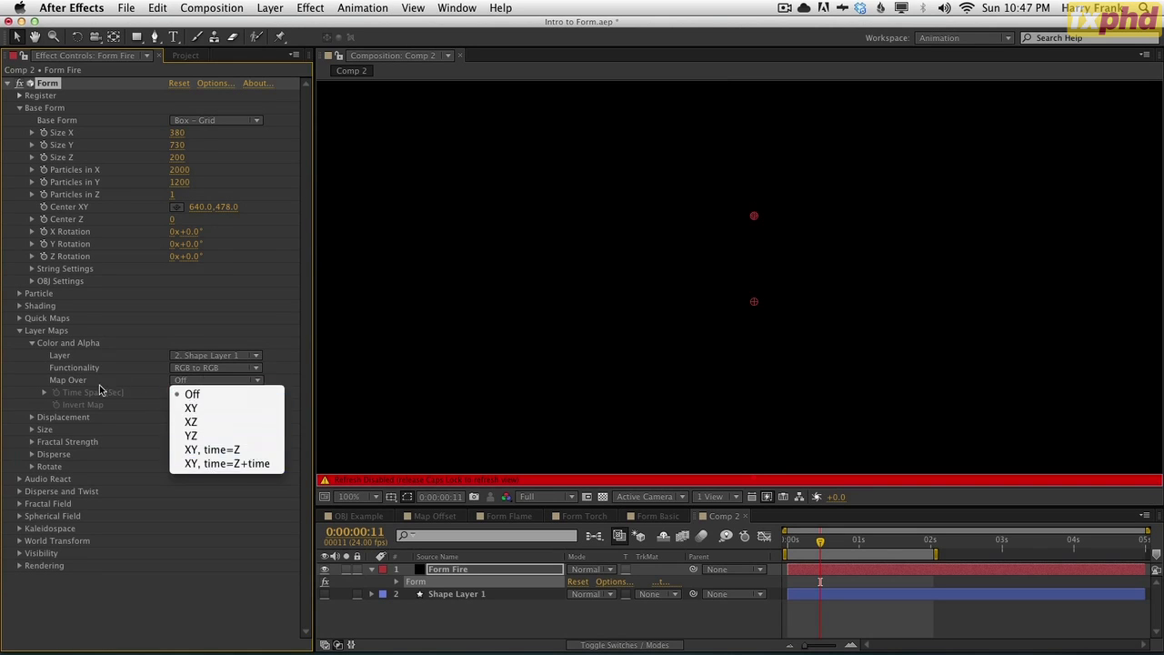
click(102, 389)
click(185, 369)
click(201, 409)
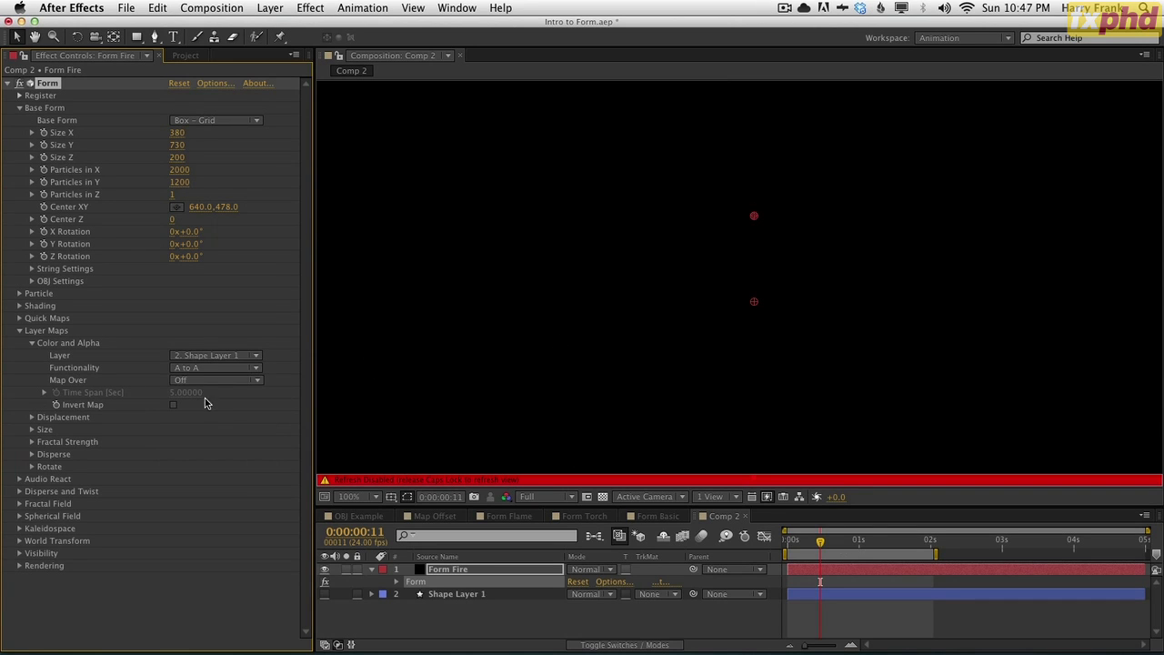
click(202, 382)
click(189, 408)
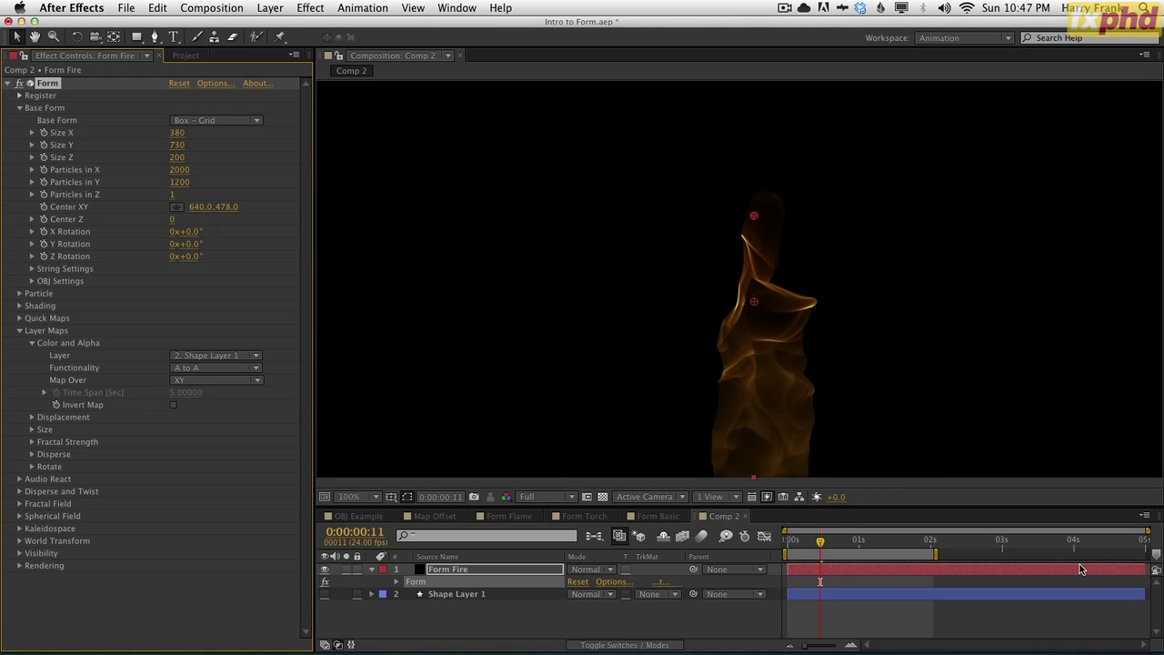
Enlarge Form Fire's base form to Size X 1380 and Size Y 790.
click(447, 596)
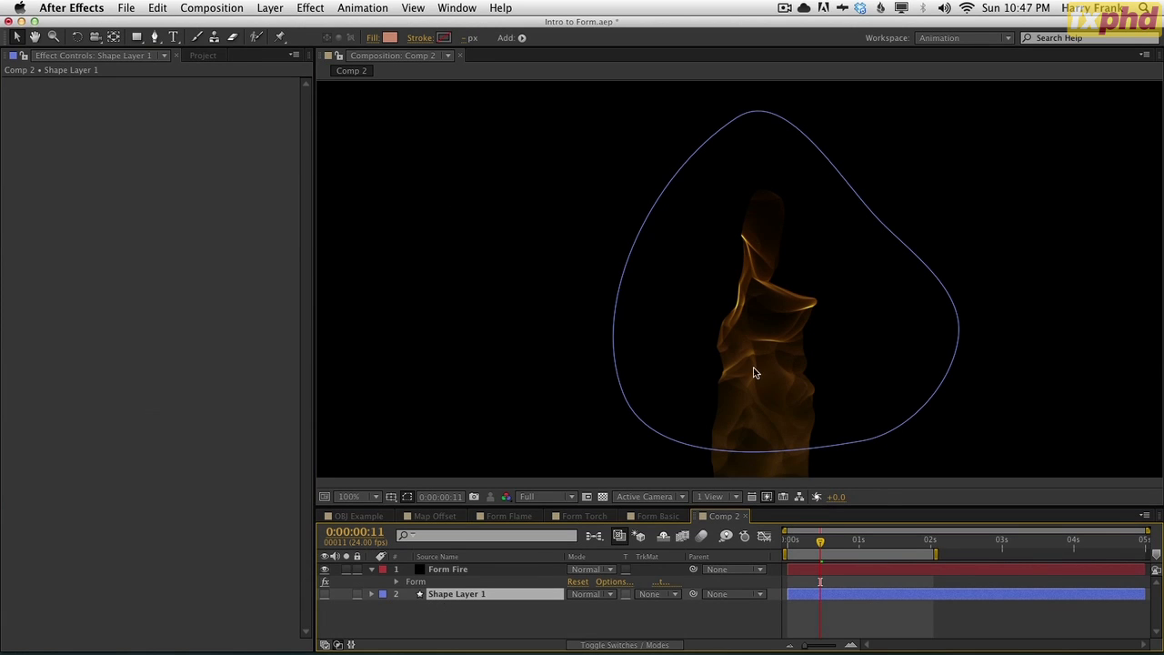
click(419, 582)
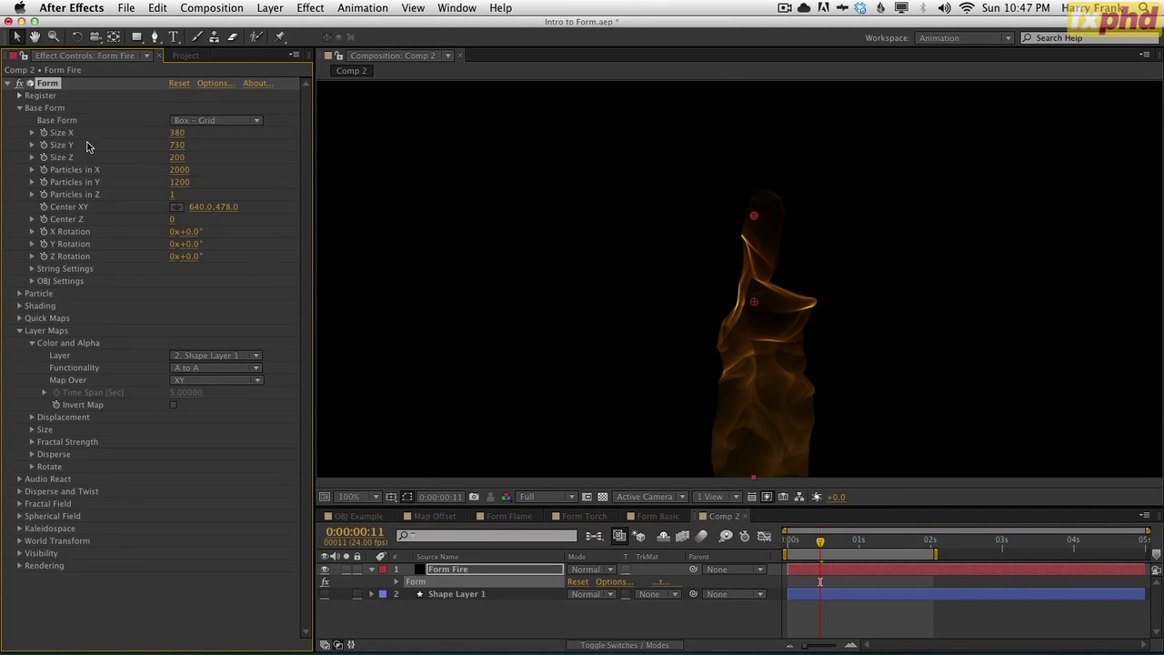
click(176, 133)
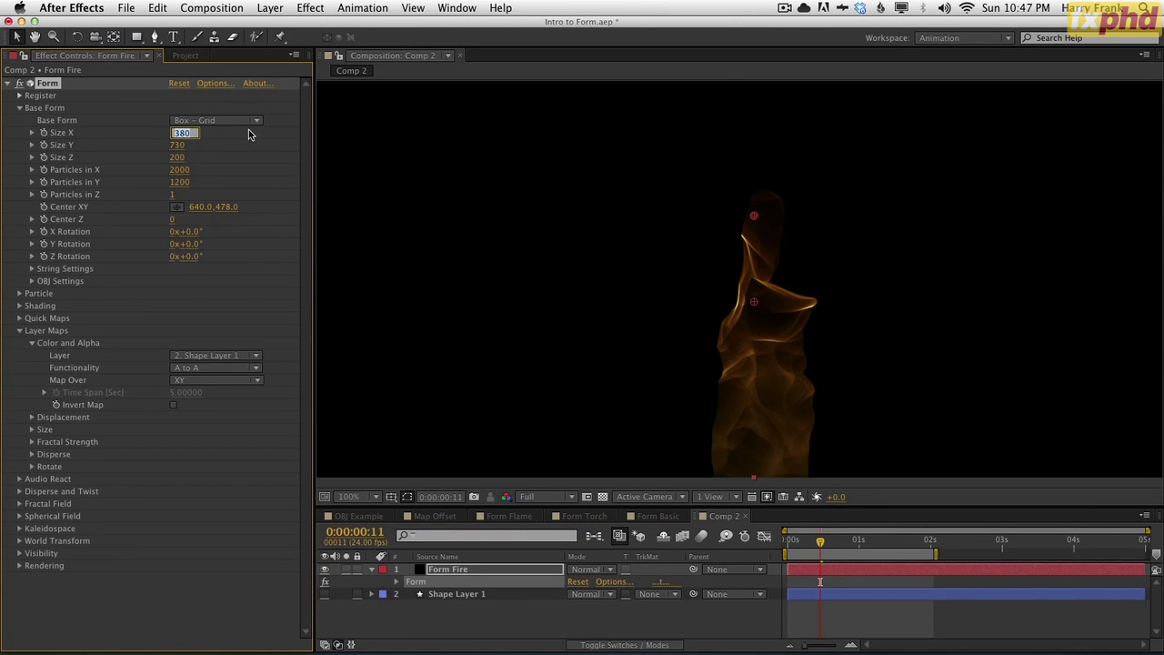
click(202, 148)
drag(181, 133, 271, 140)
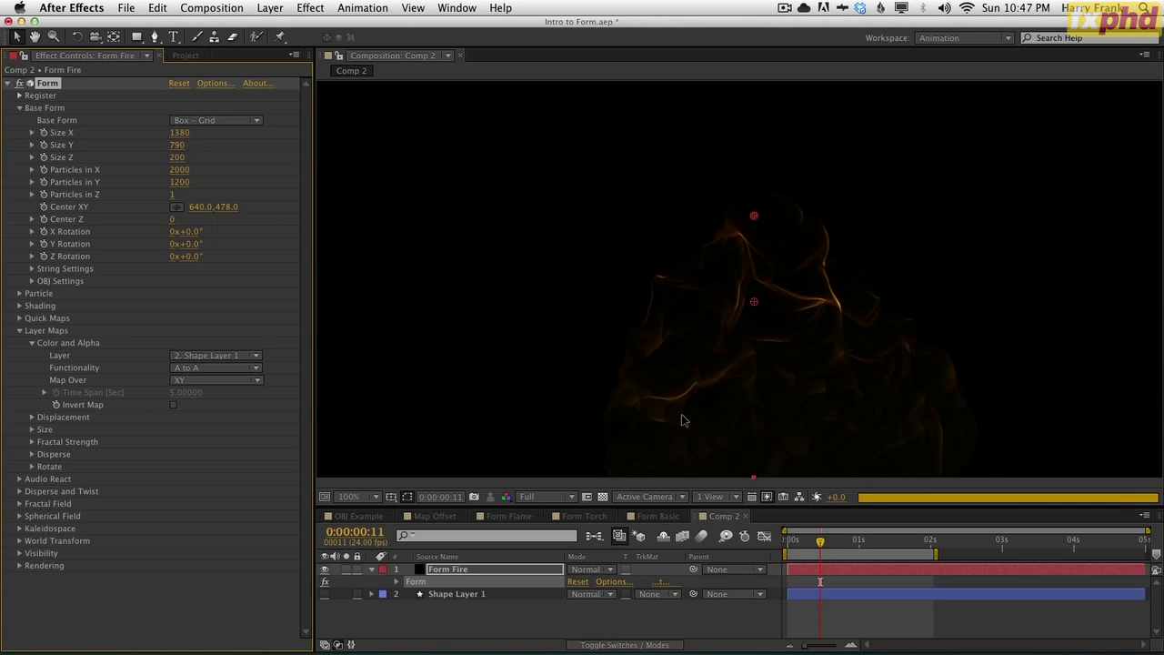
Compare the shape layer's outline with the fire and return to the Form Fire layer in Comp 2.
click(456, 593)
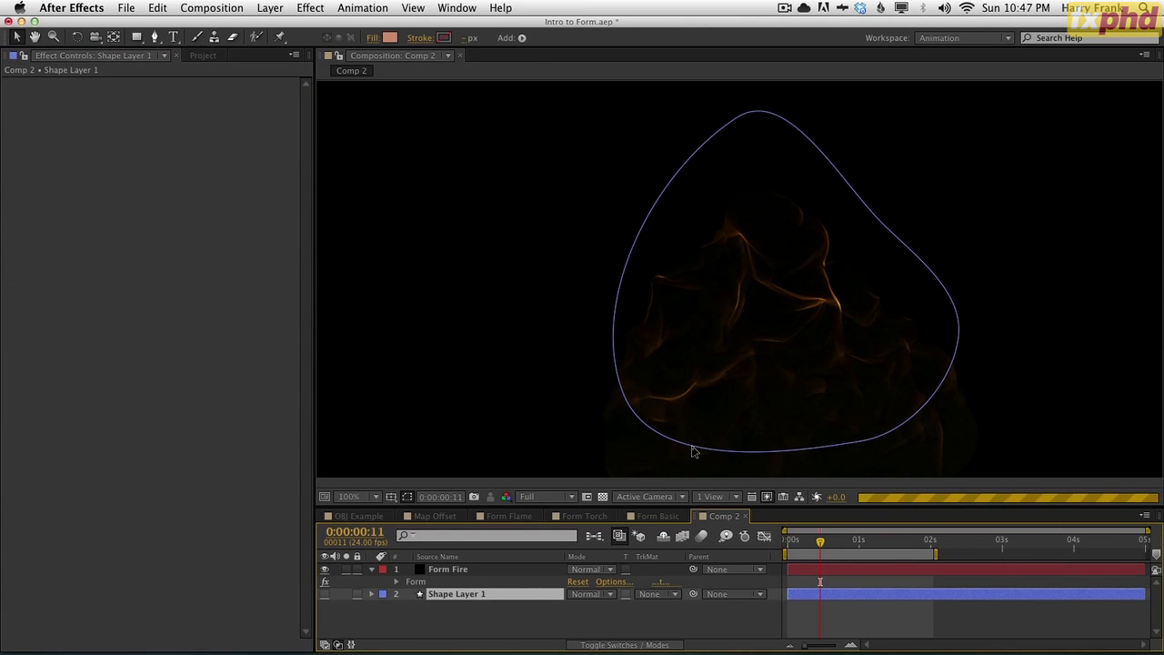
double_click(447, 569)
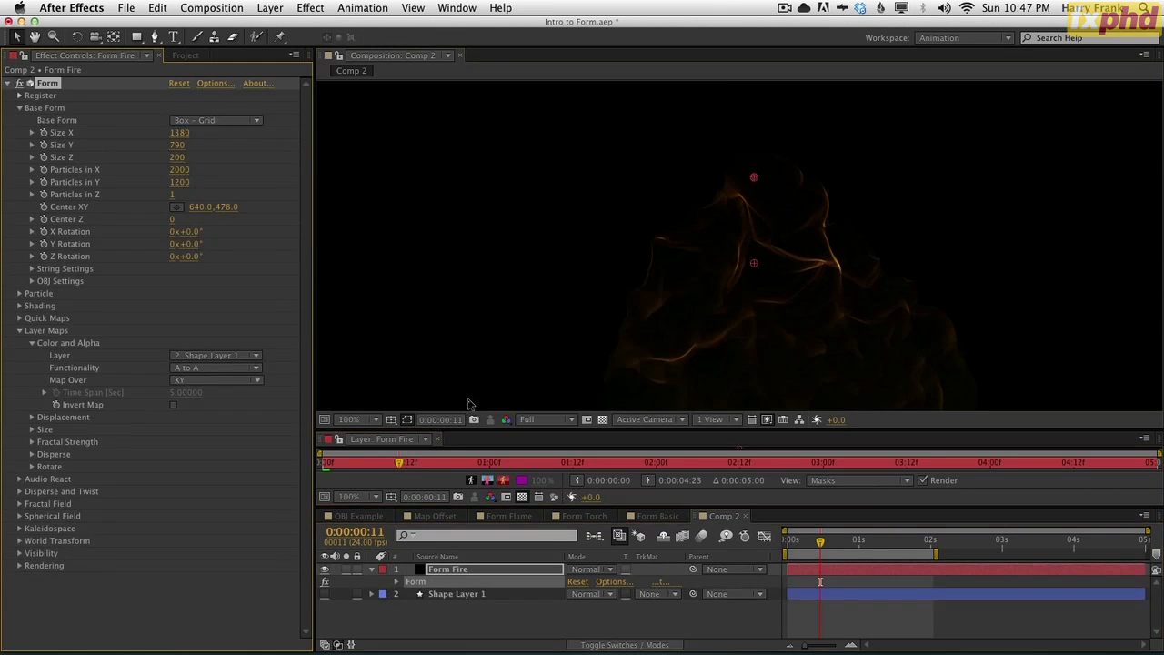
click(438, 439)
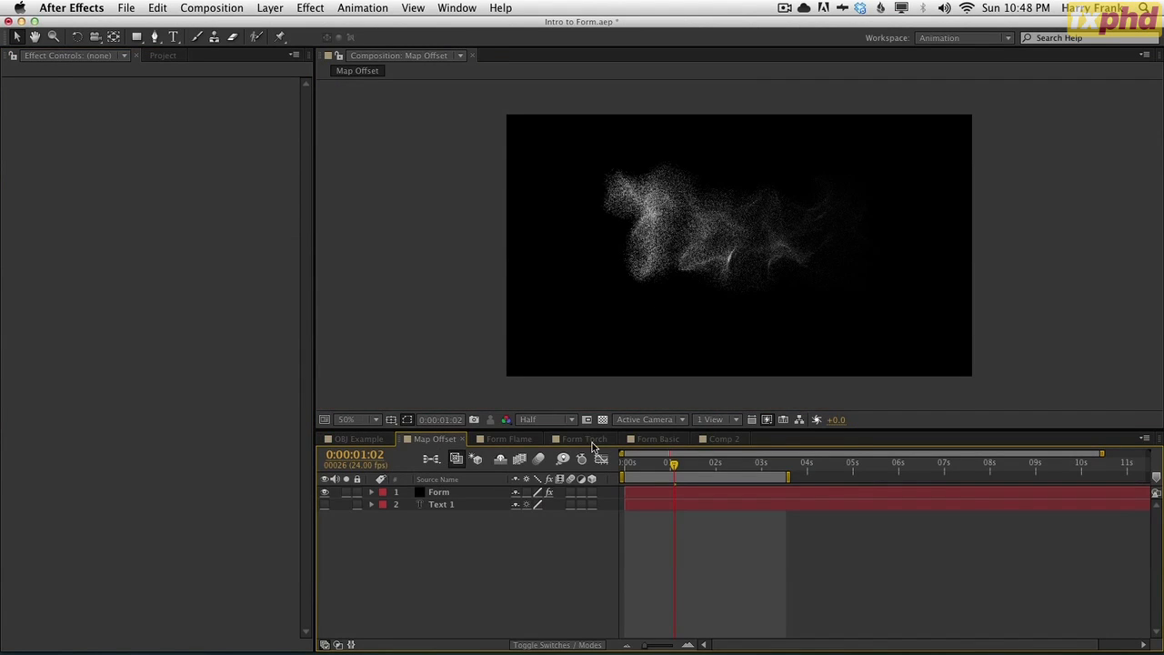
click(721, 439)
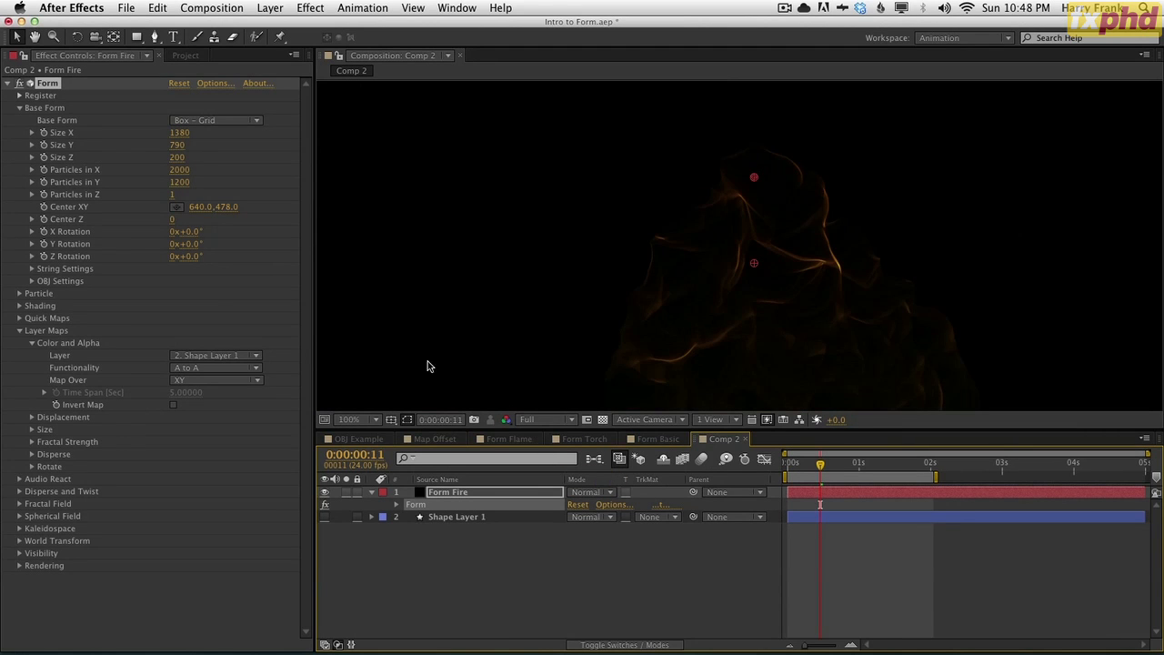
Reduce Form Fire's base form grid to 500 particles in X and 300 particles in Y.
click(20, 295)
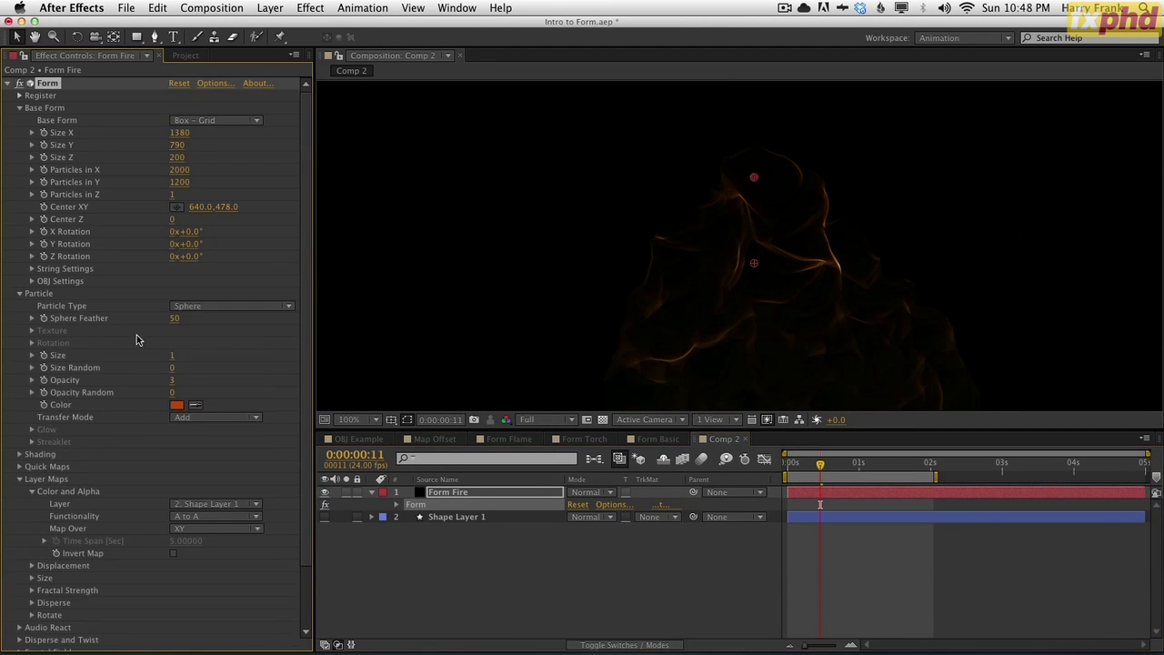
click(178, 170)
text(500)
key(Tab)
text(300)
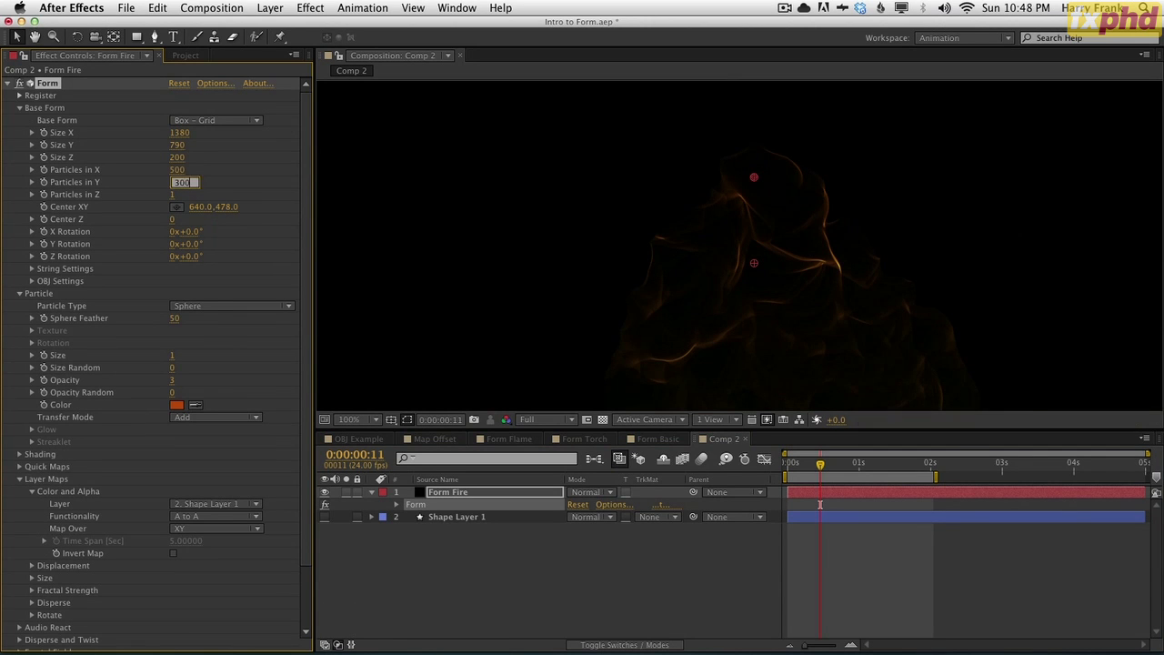
key(Return)
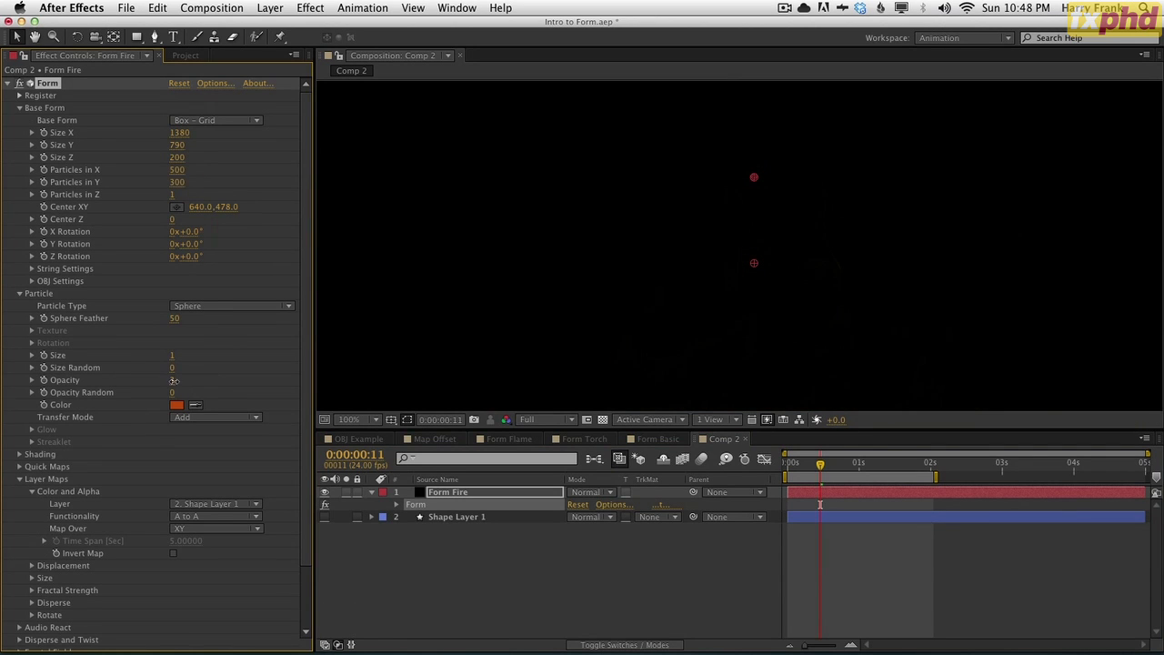
Set the particle opacity of Form Fire to 50.
click(174, 380)
text(50)
key(Return)
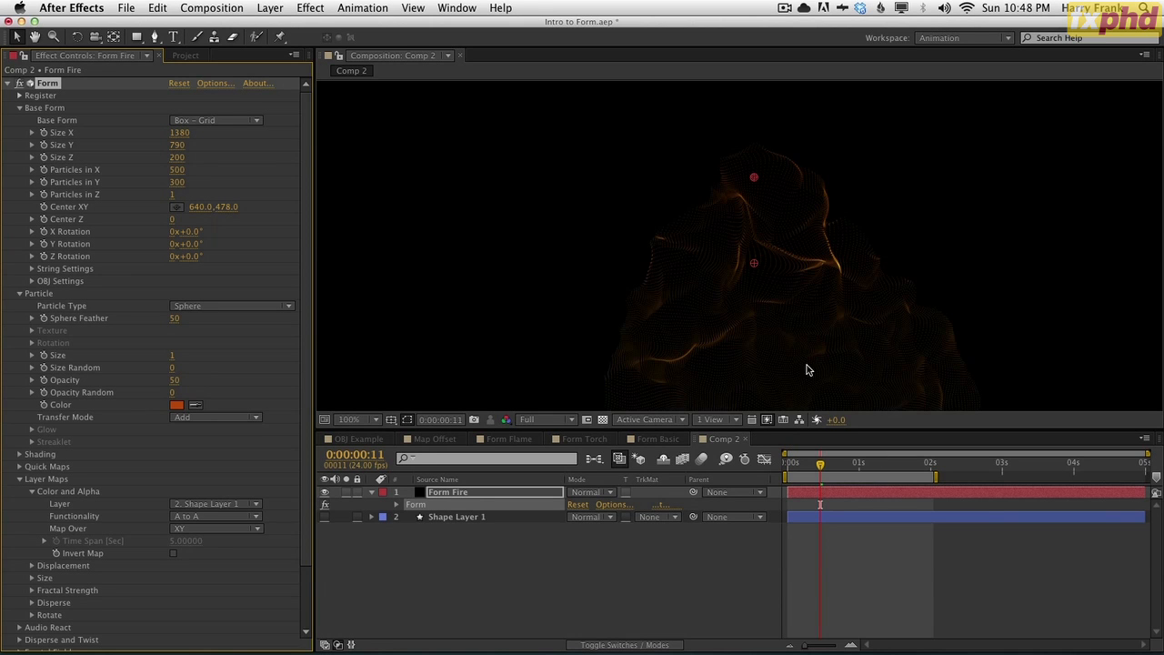
Reposition Form Fire's base form so its Center XY is 614, 371.
drag(806, 433, 807, 468)
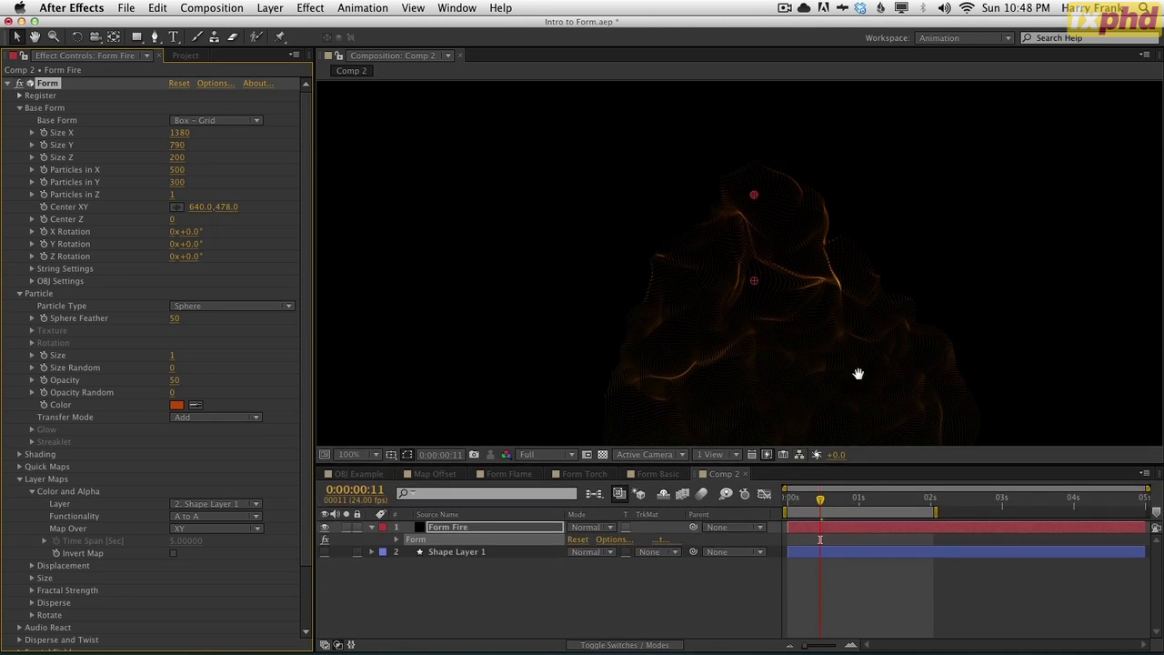
click(177, 208)
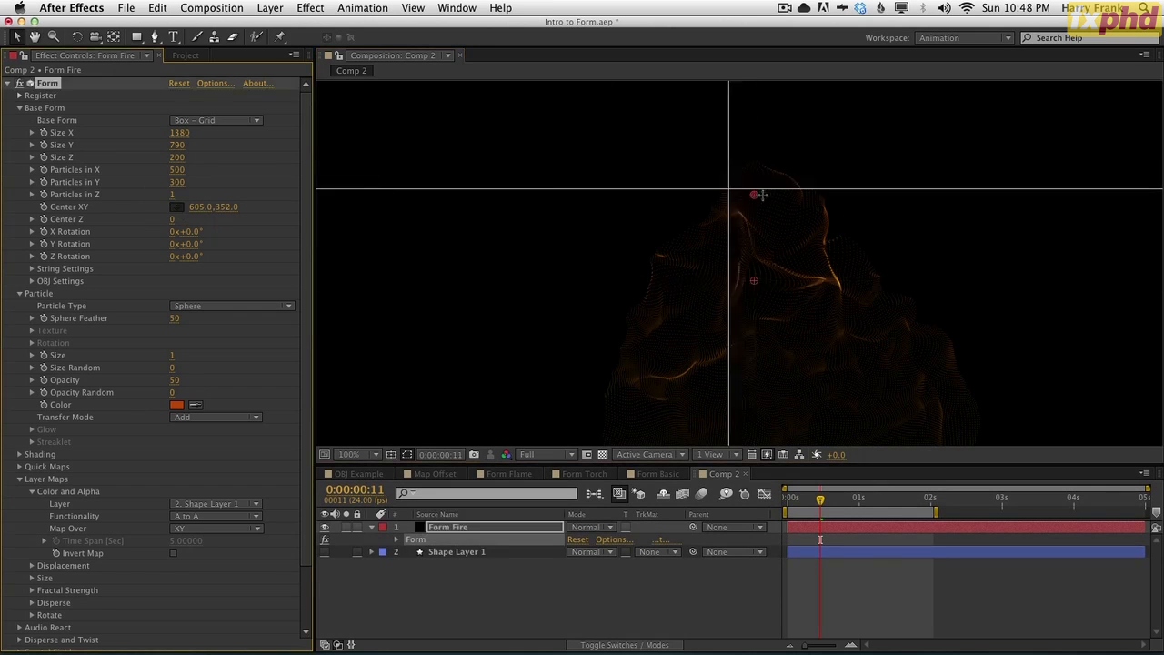
click(746, 194)
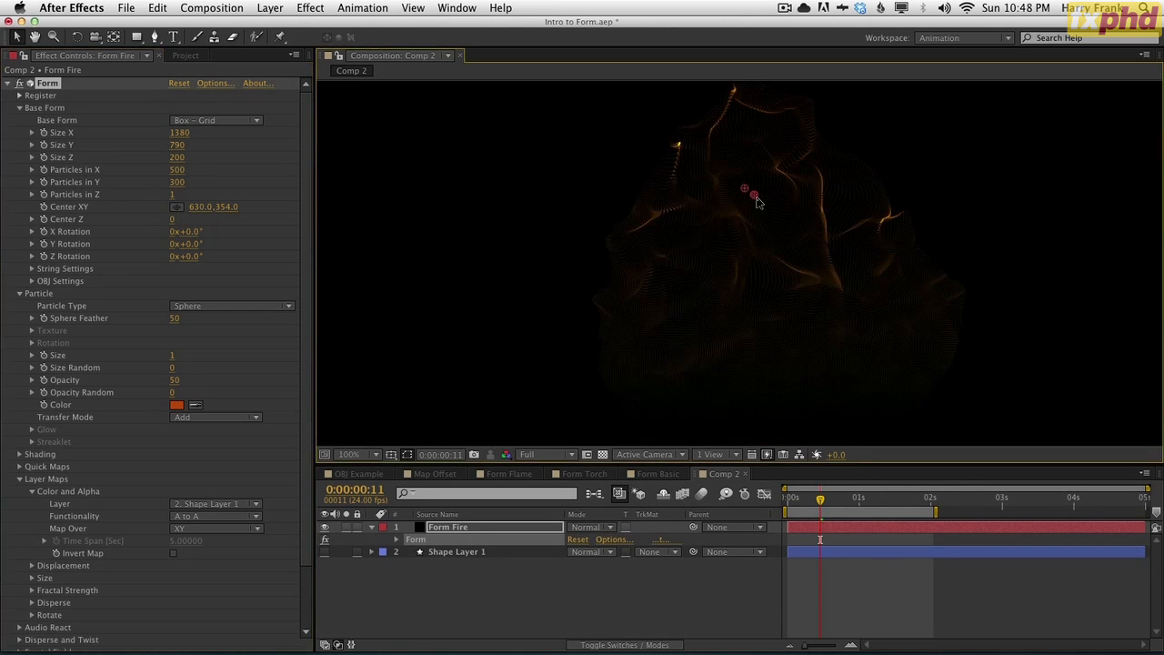
drag(748, 192, 730, 218)
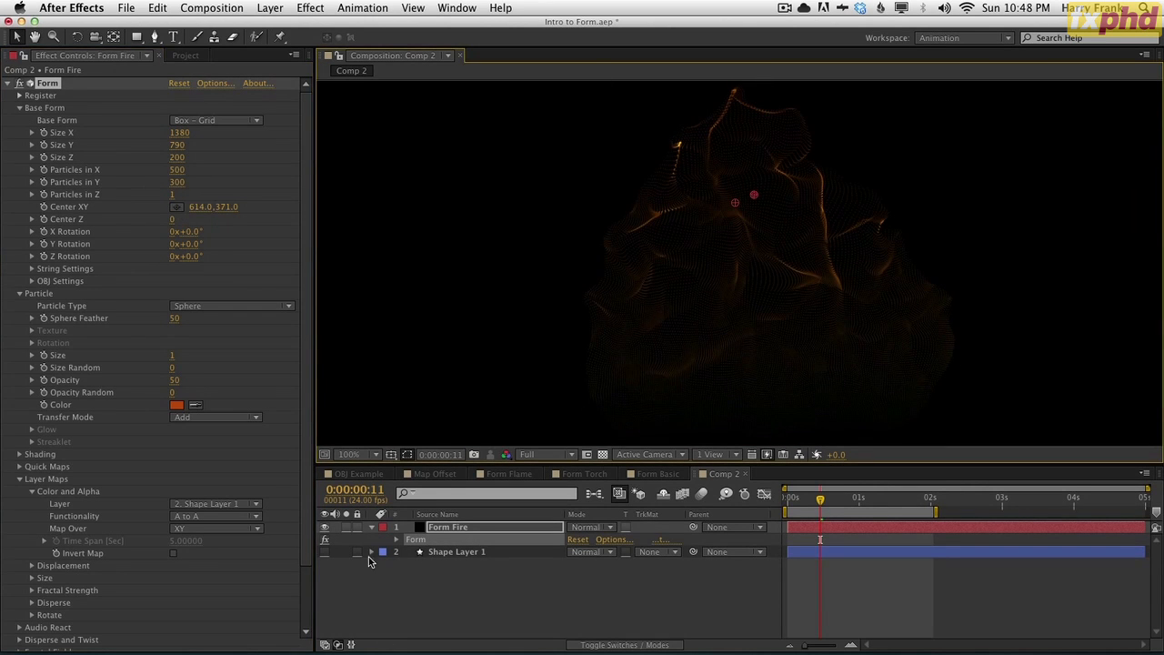
Make Shape Layer 1 visible and reveal its path and fill properties in the timeline.
click(329, 556)
click(330, 560)
click(324, 551)
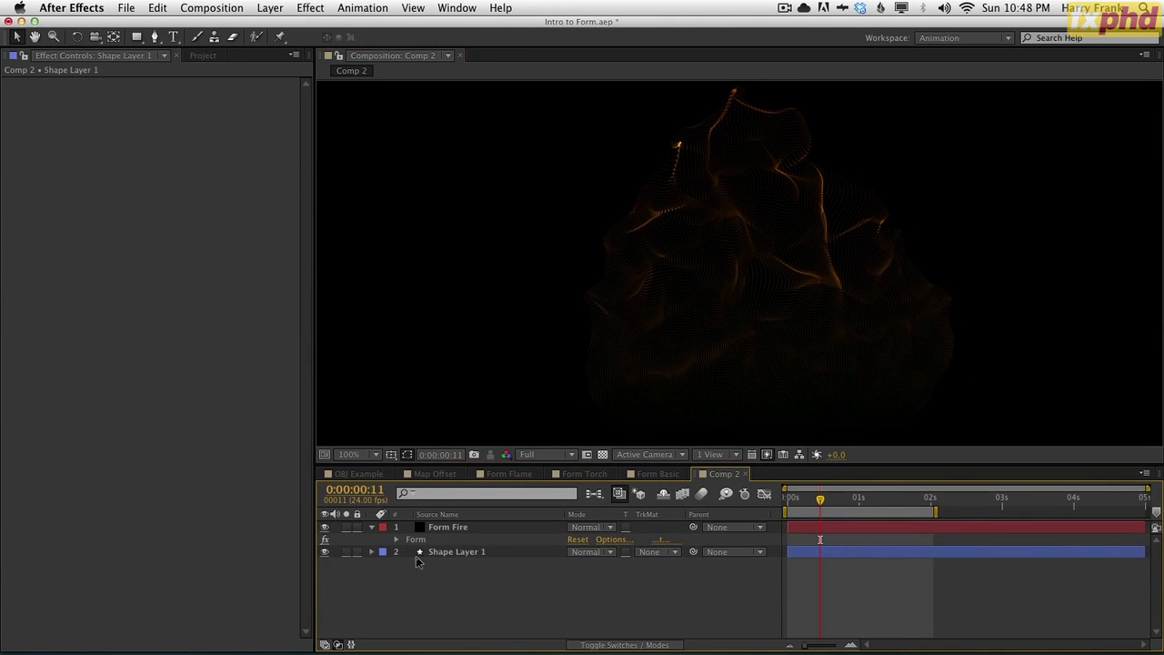
click(438, 555)
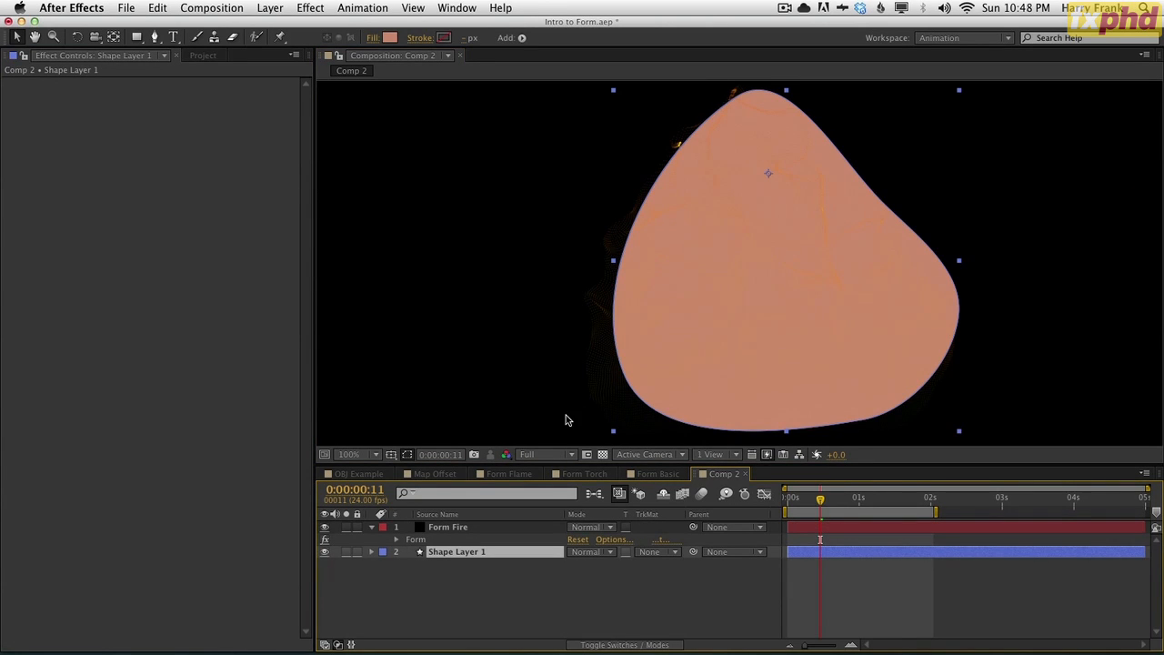
click(400, 603)
click(442, 553)
key(u)
key(u)
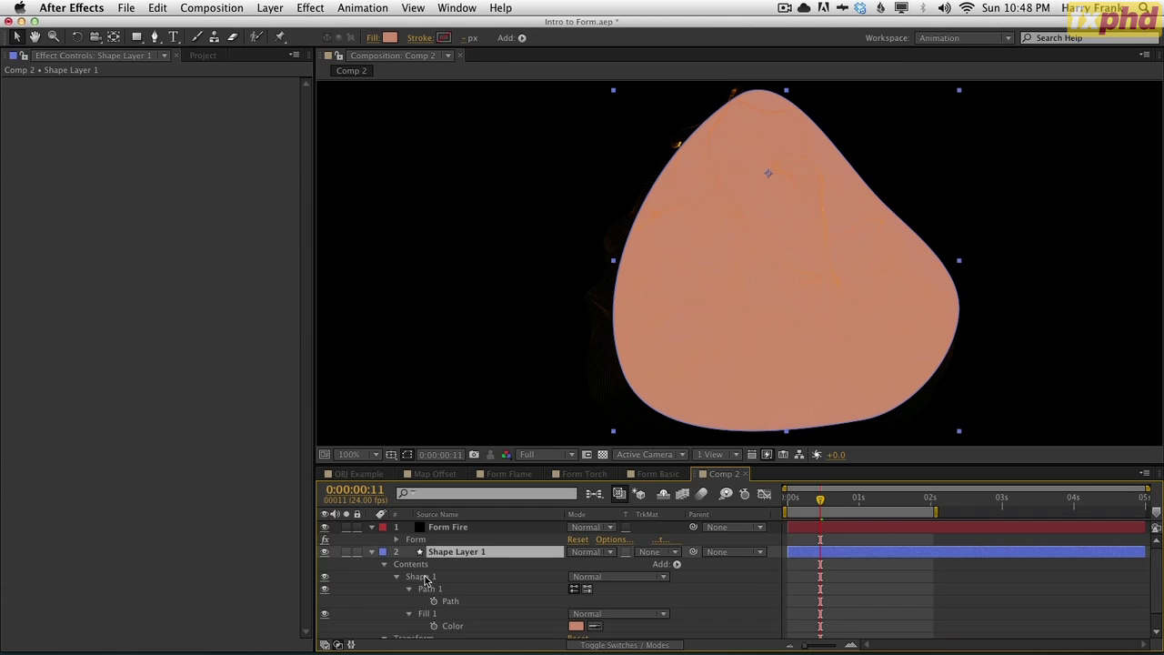
Shift Shape Layer 1's path upward and widen it over the fire, and hide the layer again.
click(448, 602)
drag(624, 371, 627, 331)
click(470, 552)
click(325, 552)
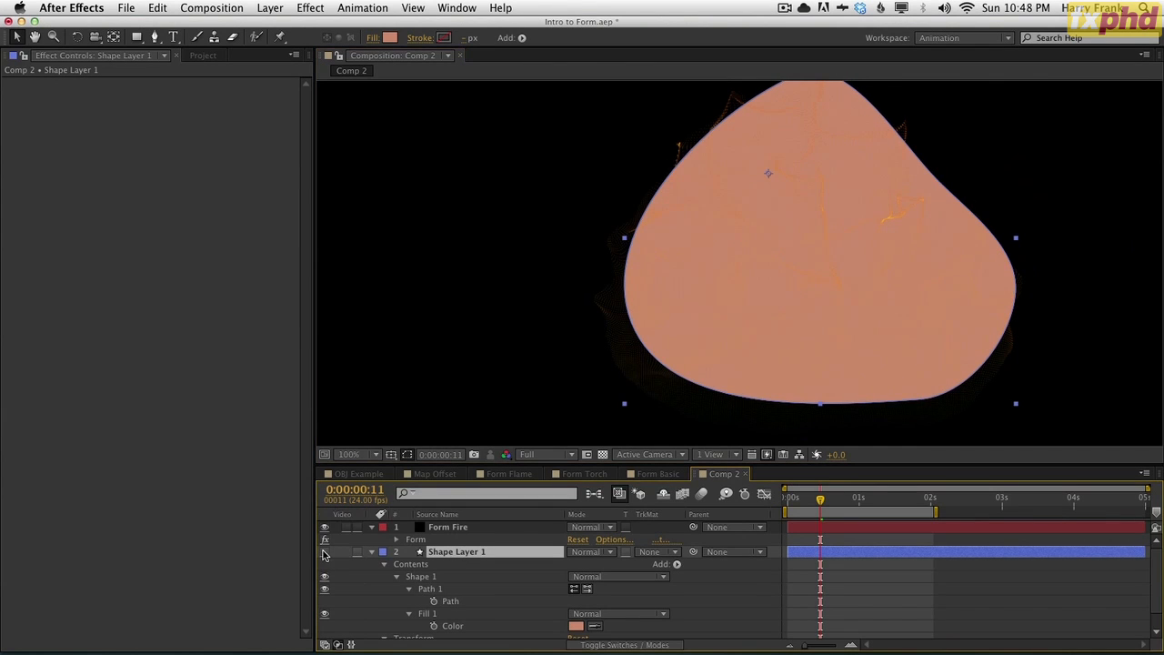
Undo the last move of the shape and set a Path keyframe on Shape Layer 1 at 0:00:00:11.
drag(640, 341, 655, 352)
key(super+z)
click(446, 553)
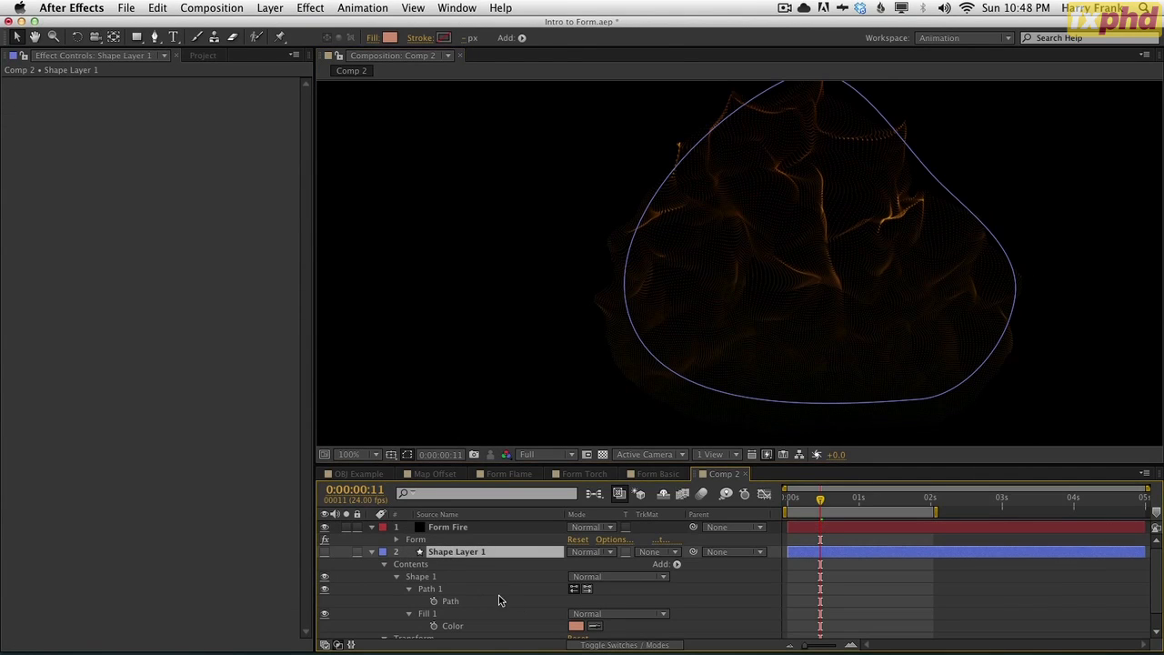
click(434, 602)
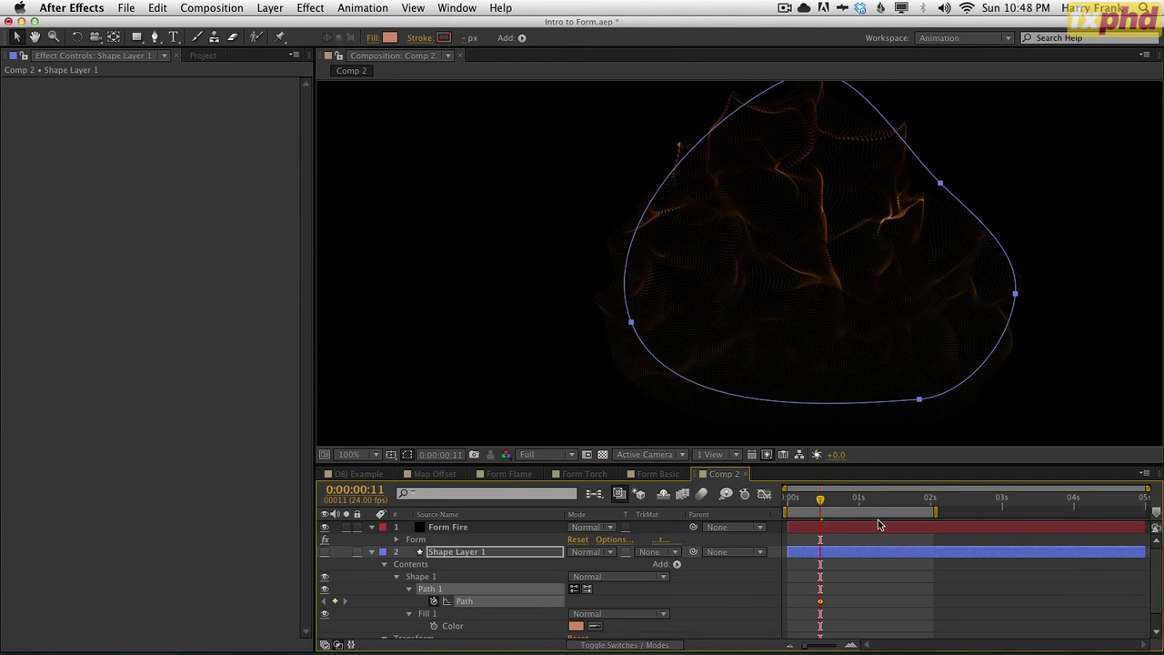
Bend Shape Layer 1's path into a boomerang-like arch by pulling its lower vertex up and its peak down.
drag(856, 515, 859, 520)
drag(922, 399, 921, 281)
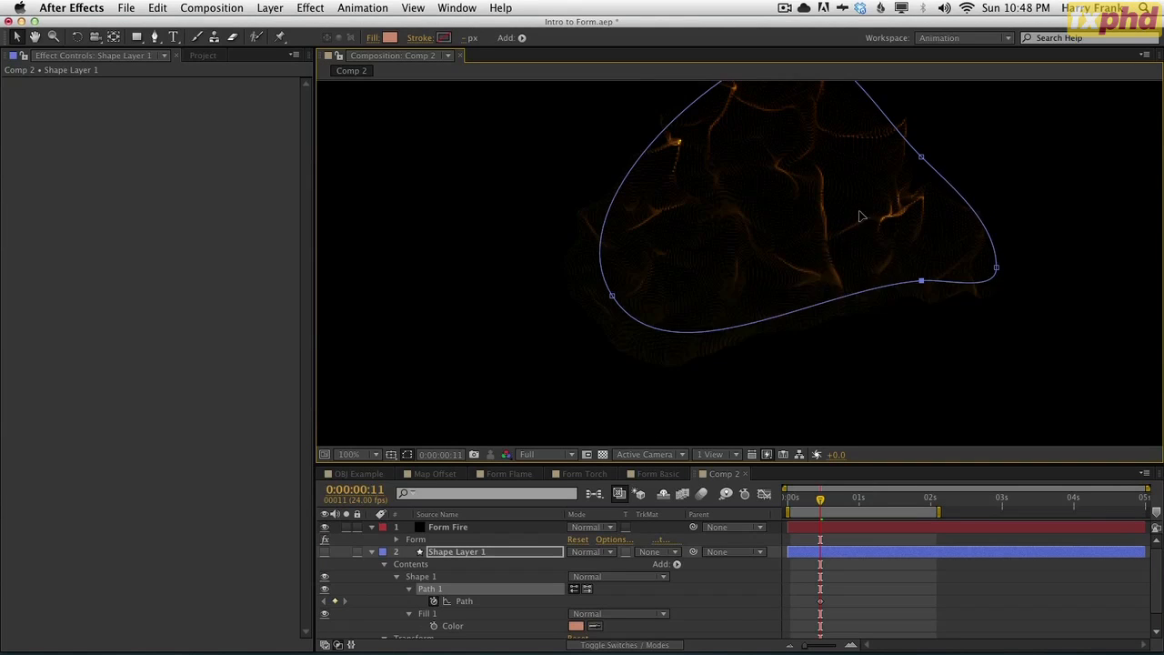
drag(862, 217, 803, 145)
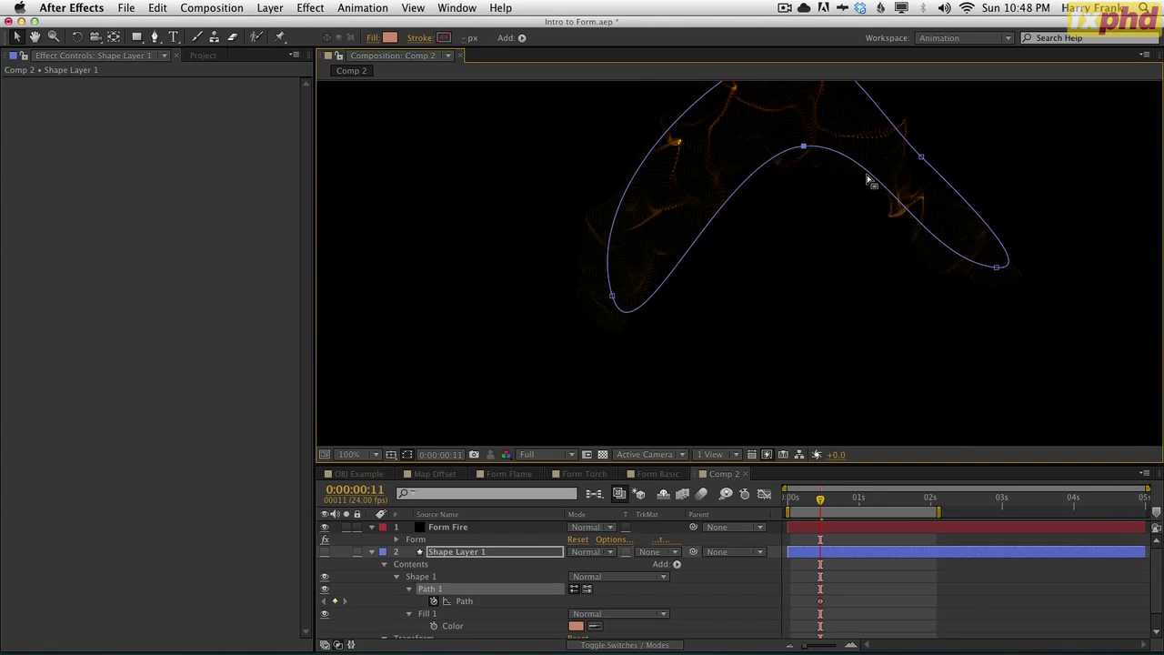
drag(817, 188, 798, 301)
mouse_move(784, 146)
mouse_down()
mouse_move(738, 269)
mouse_move(788, 214)
mouse_move(776, 158)
mouse_up()
Collapse Shape Layer 1's properties and deselect it to view the arched fire without the outline.
click(454, 553)
key(u)
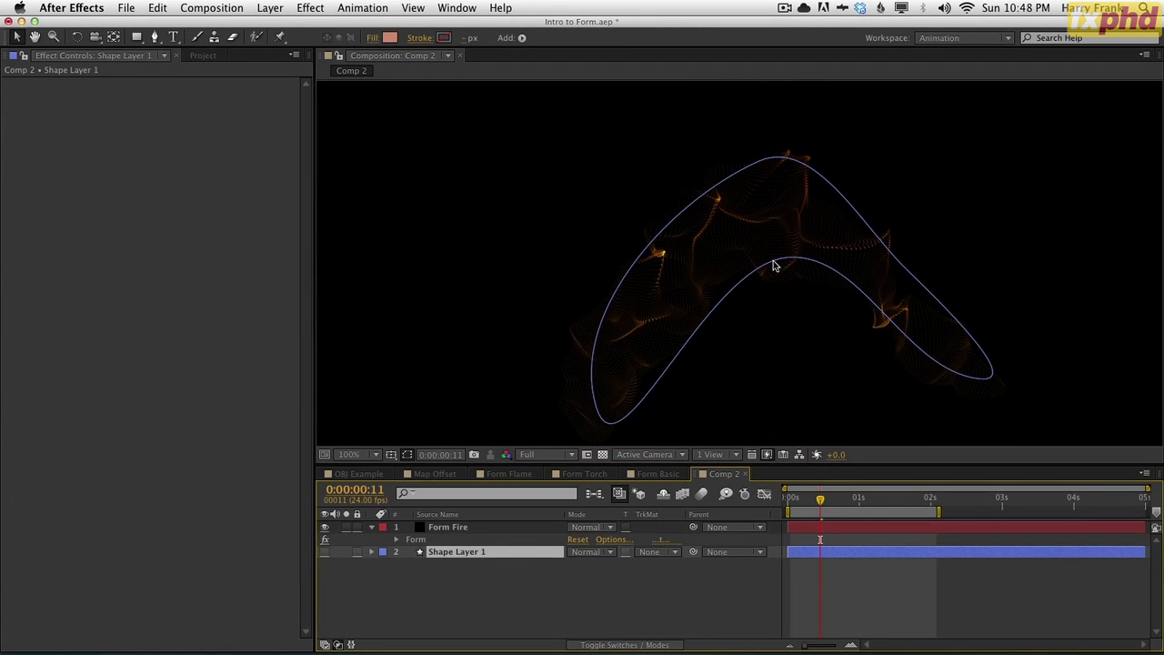
drag(810, 301, 800, 264)
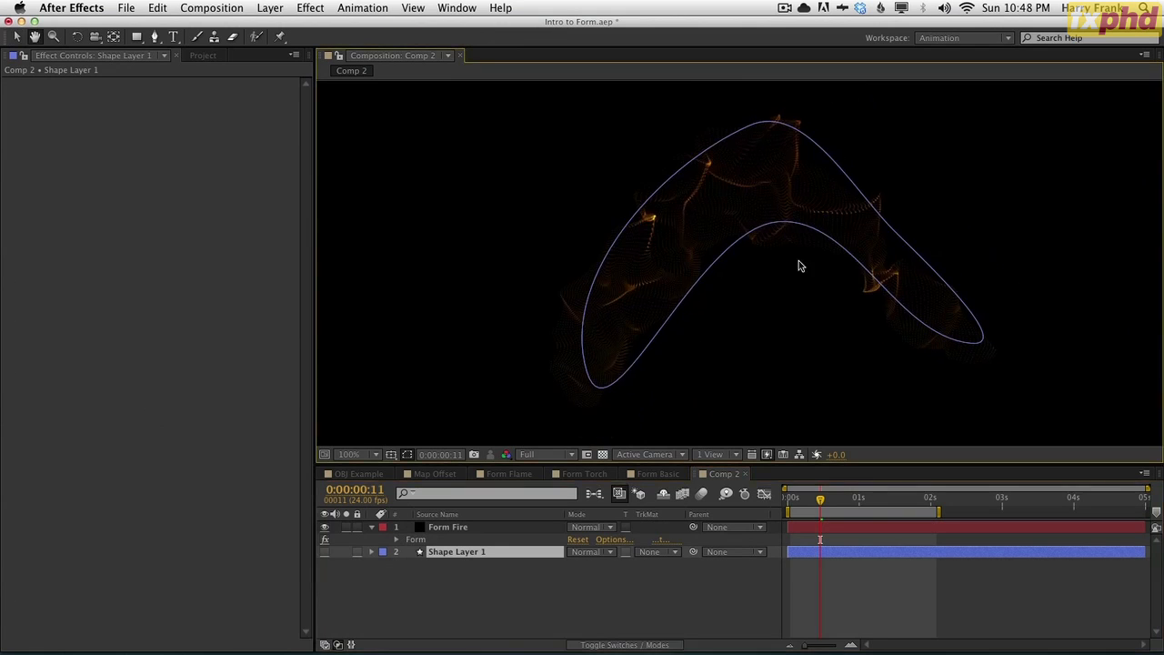
click(431, 587)
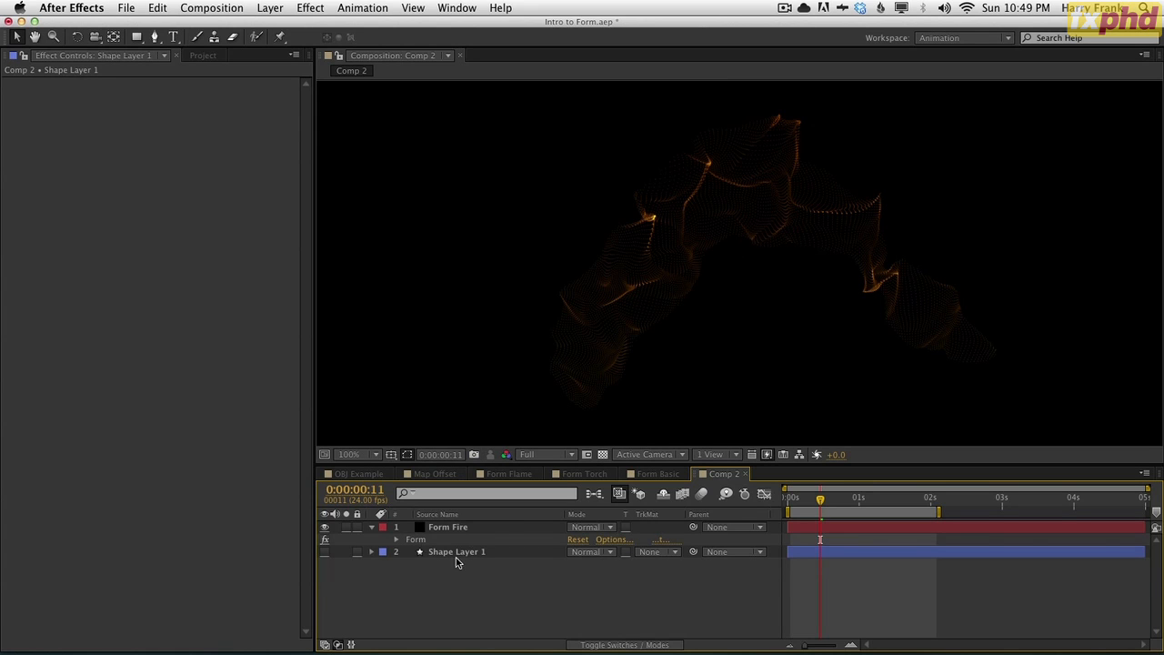
Switch to QuickTime Player and examine Space ID.mov from the spaceship flyby to the TOMORROW title.
key(super+Tab)
key(super+Tab)
key(super+Tab)
key(super+Tab)
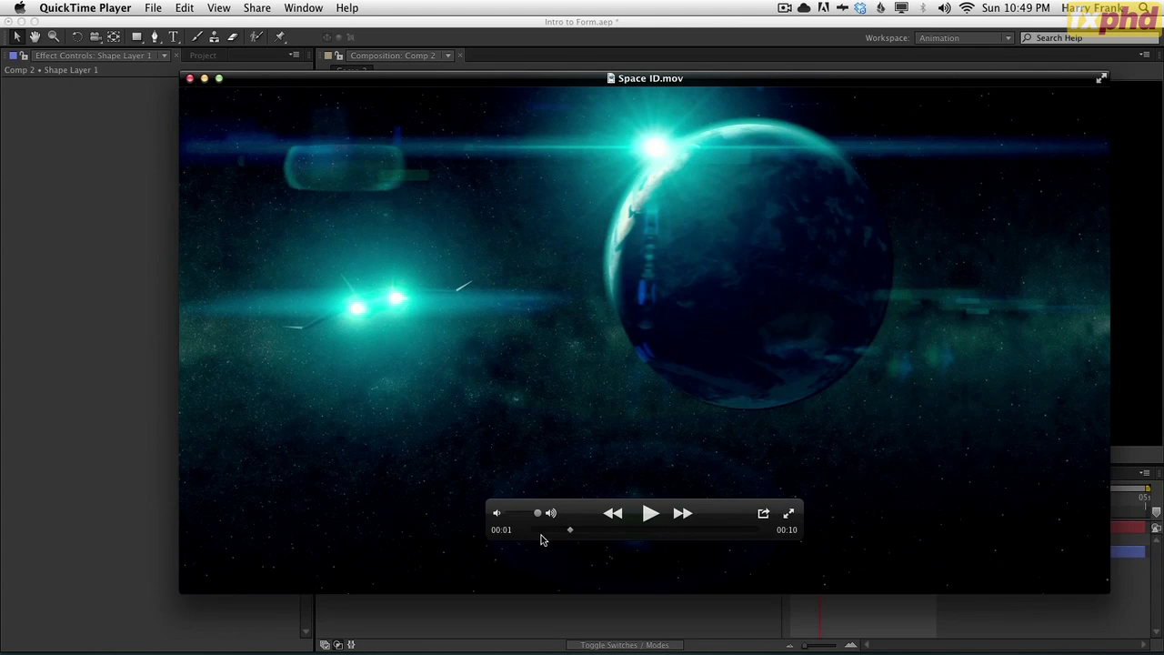
drag(541, 537, 621, 540)
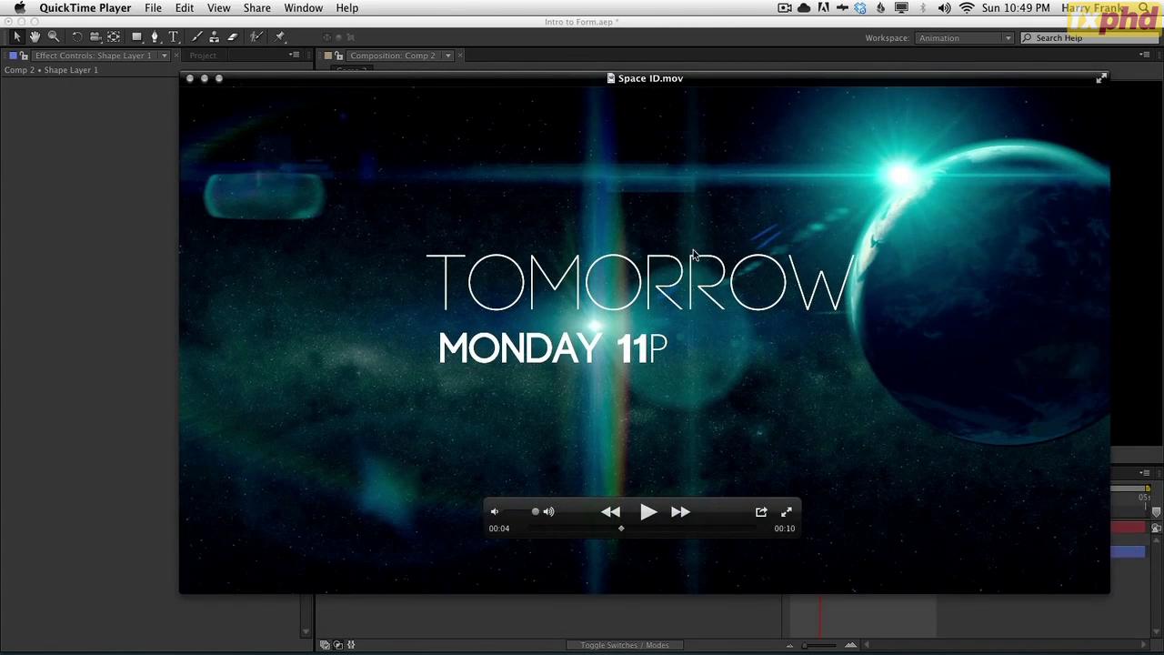
mouse_move(571, 531)
mouse_down()
mouse_move(507, 515)
mouse_move(577, 516)
mouse_up()
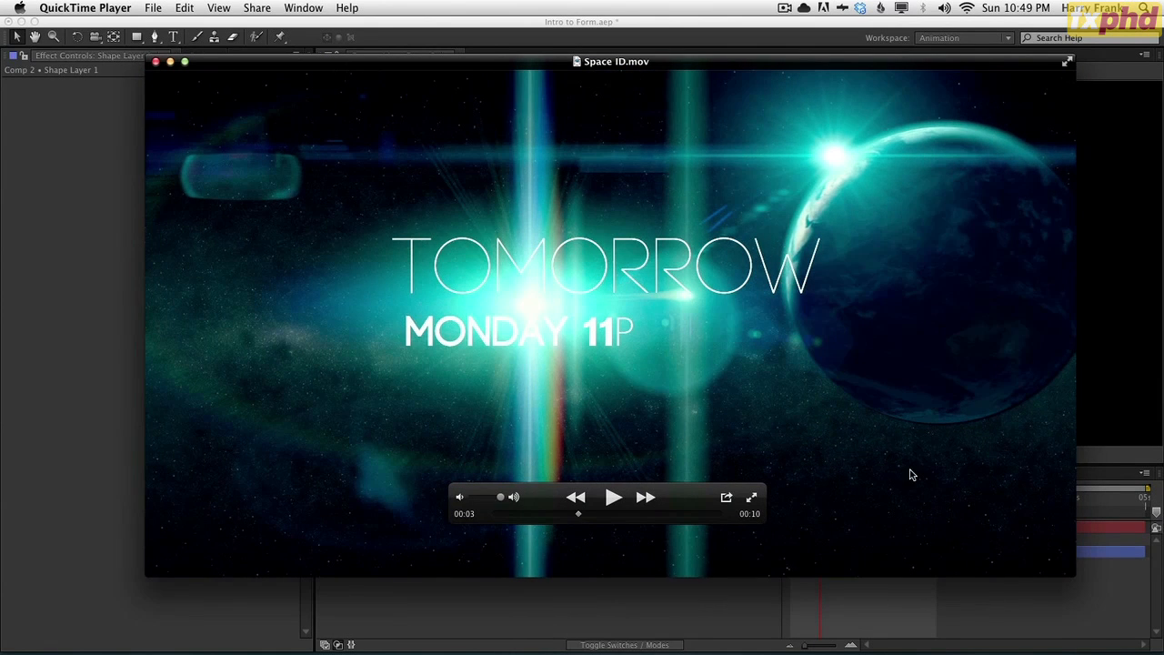
drag(583, 519, 559, 514)
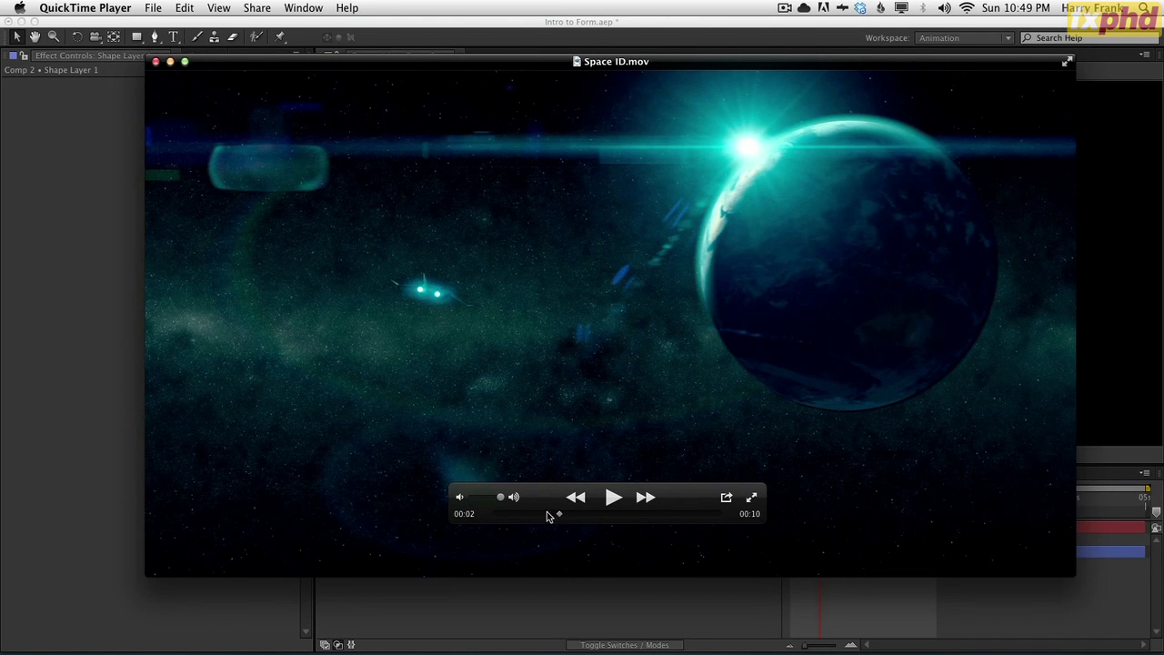
mouse_move(548, 515)
mouse_down()
mouse_move(624, 525)
mouse_move(494, 514)
mouse_move(561, 515)
mouse_move(543, 514)
mouse_up()
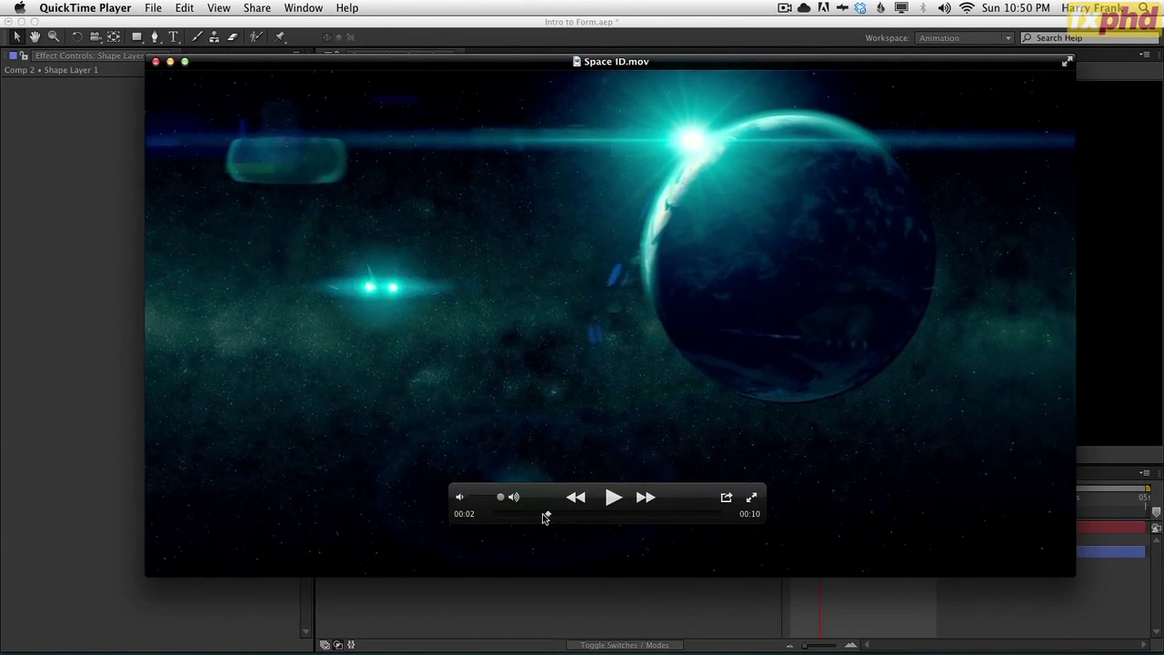
click(589, 513)
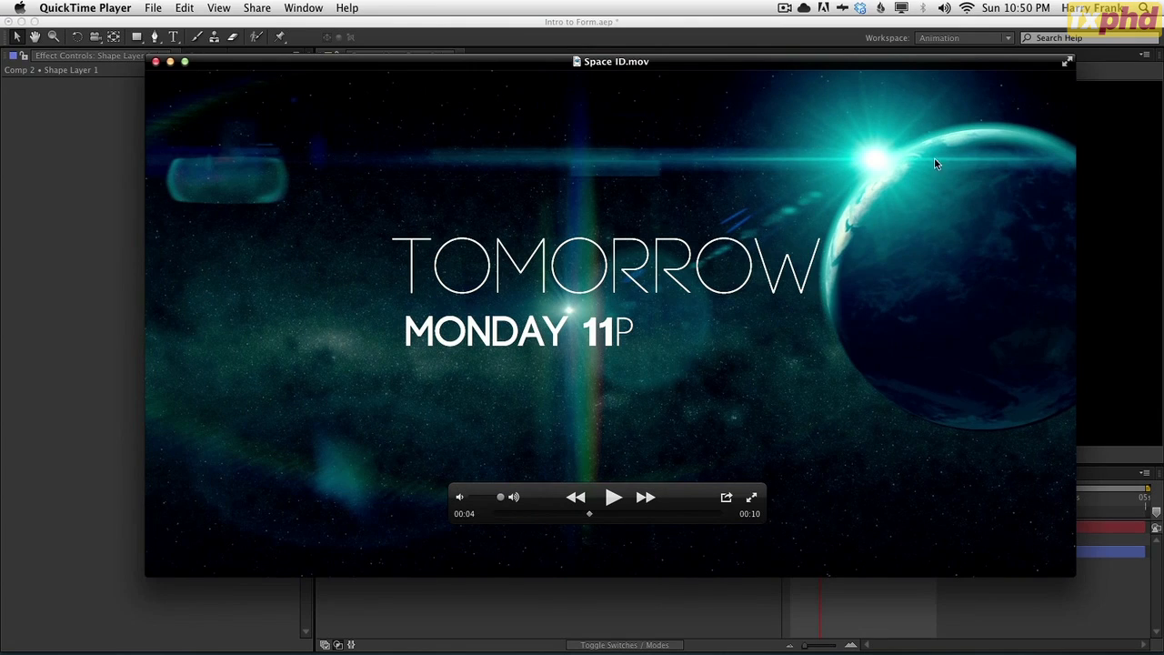
drag(592, 516, 523, 515)
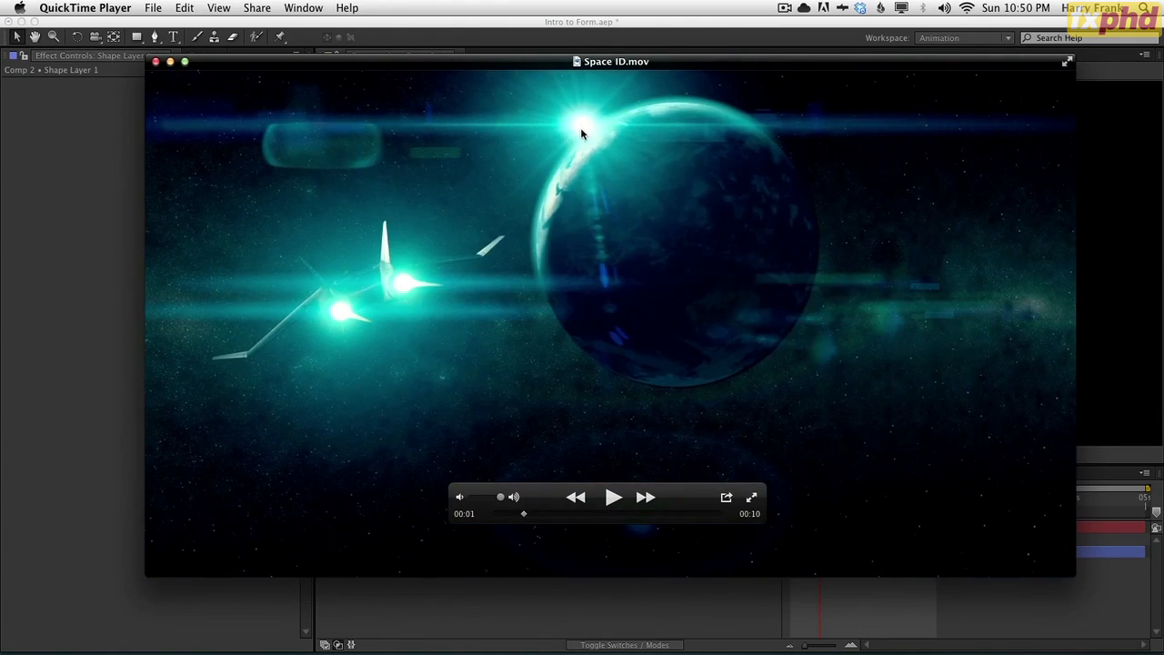
Bring Air ID.mov to the front and examine how the flock of birds reveals the title text.
drag(633, 178, 645, 222)
drag(520, 557, 607, 569)
drag(709, 384, 670, 387)
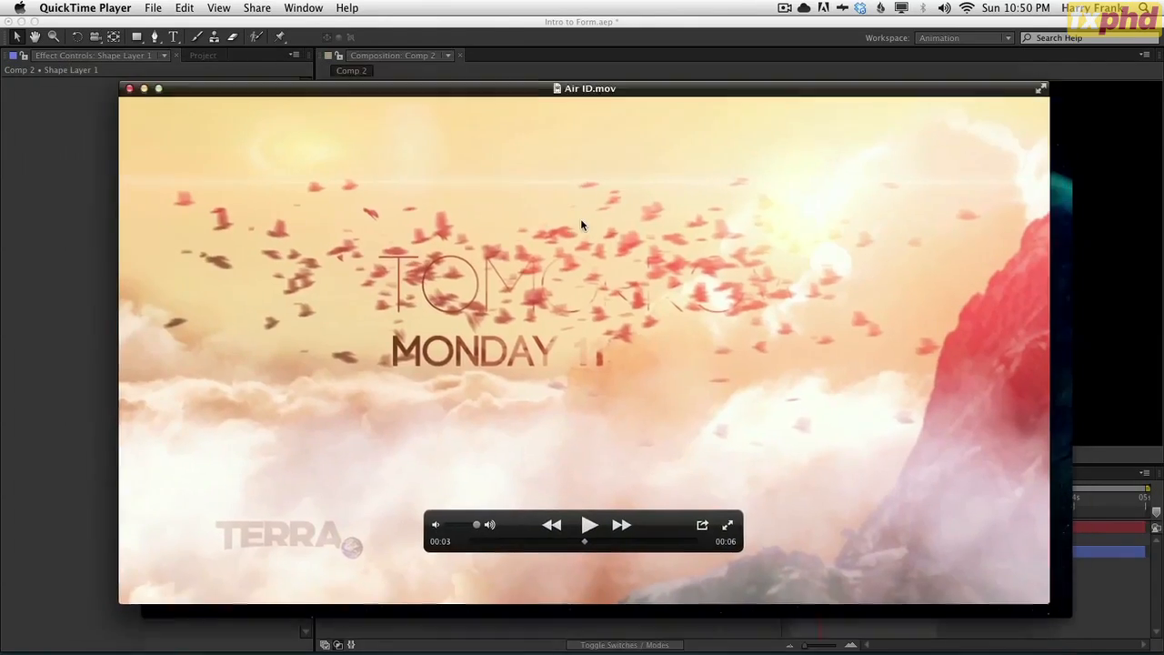
key(space)
key(space)
drag(483, 560, 469, 508)
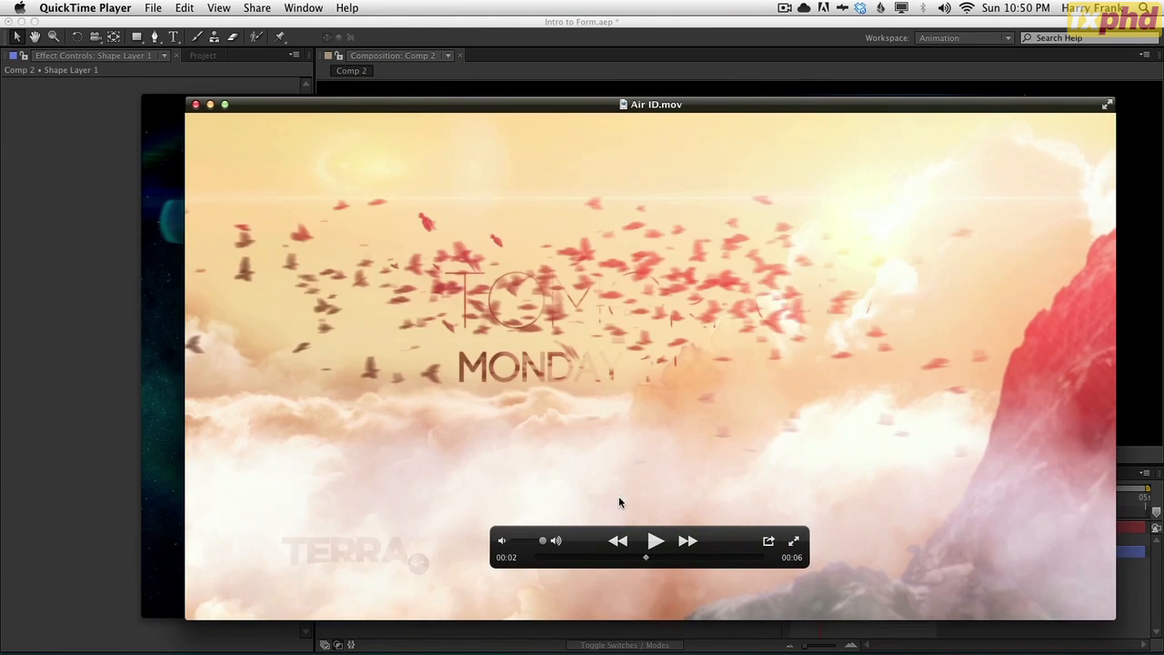
drag(576, 559, 637, 563)
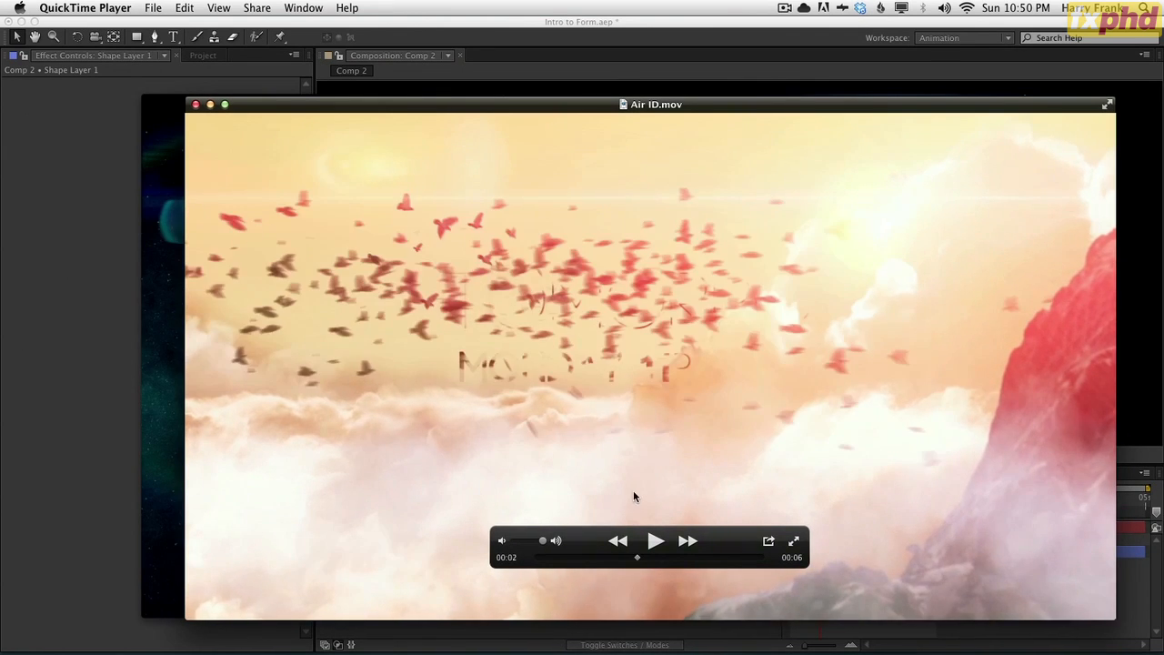
drag(640, 488, 623, 543)
drag(610, 165, 605, 304)
Examine the spaceship and its engine trails in Space ID.mov up to the distant flight past the planet.
mouse_move(503, 560)
mouse_down()
mouse_move(548, 559)
mouse_move(499, 560)
mouse_up()
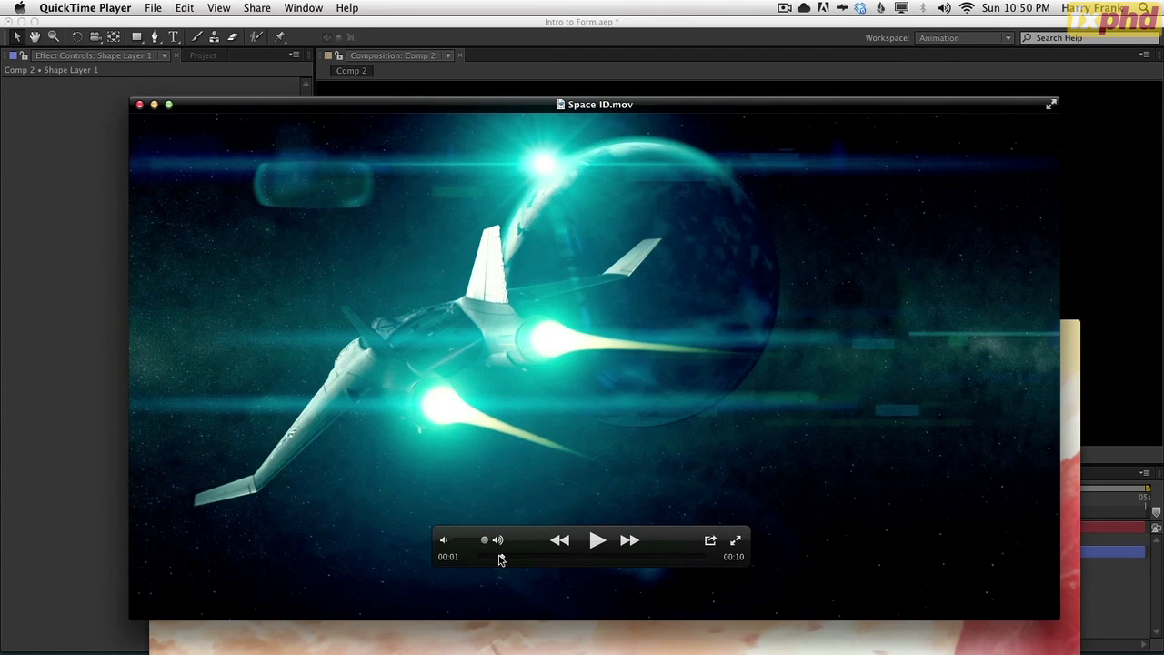
drag(560, 523, 609, 516)
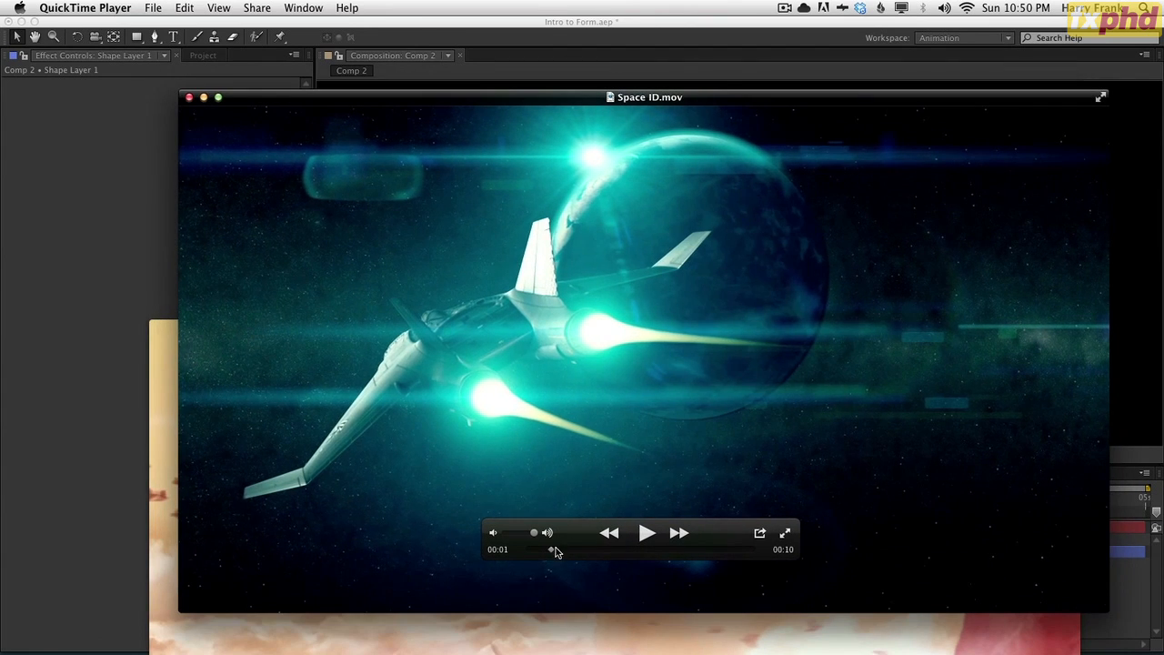
mouse_move(556, 552)
mouse_down()
mouse_move(592, 551)
mouse_move(544, 550)
mouse_up()
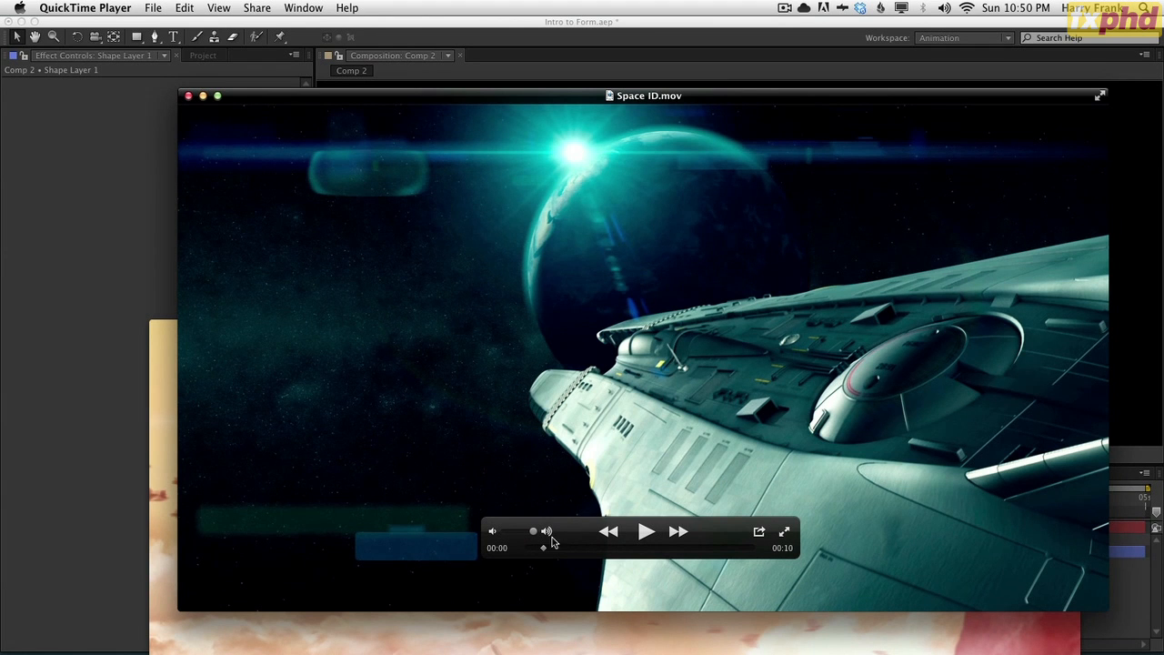
drag(544, 547, 585, 549)
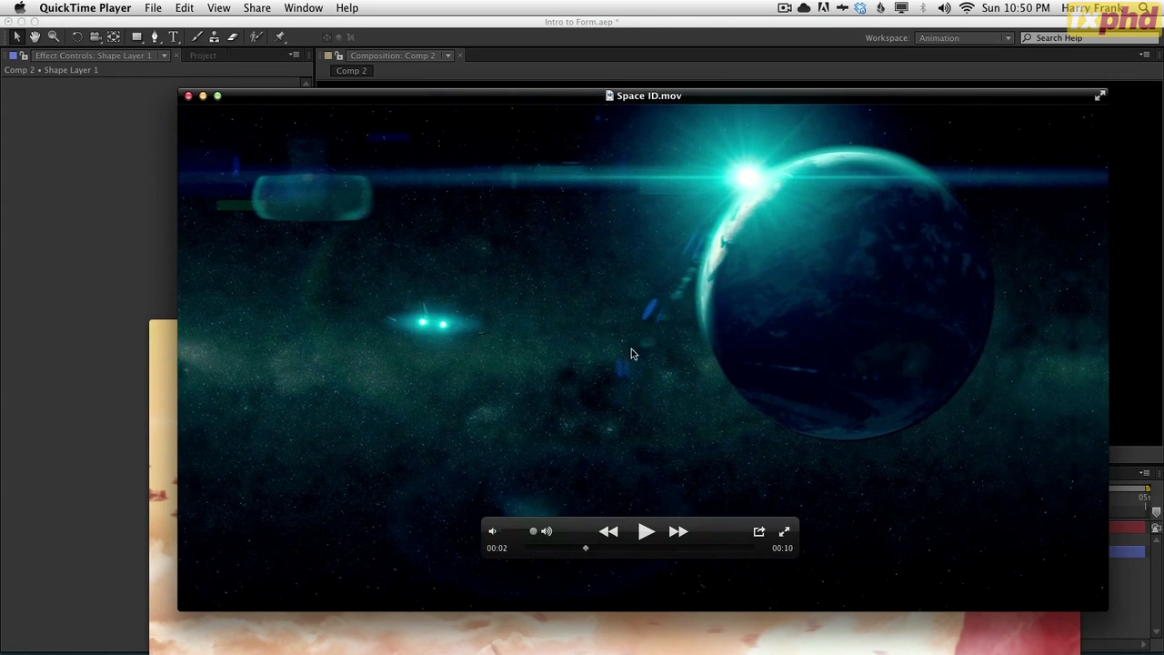
Return to Air ID.mov and examine the birds passing over the TOMORROW title.
drag(623, 377, 738, 373)
drag(252, 385, 195, 118)
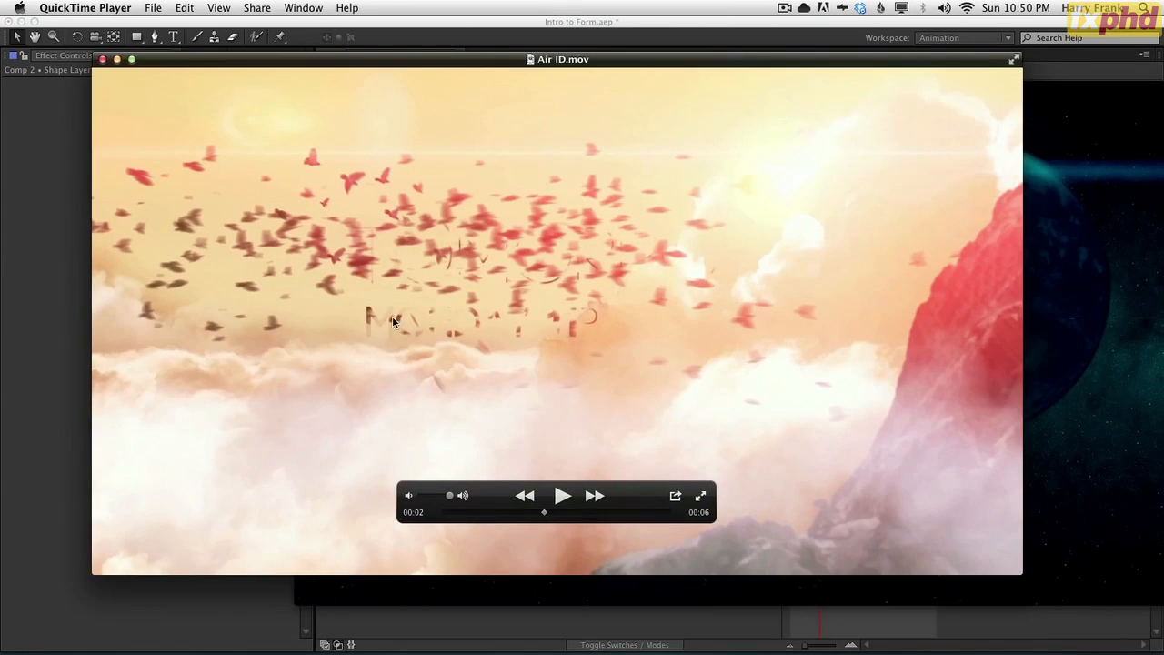
drag(505, 428, 507, 458)
drag(489, 545, 578, 552)
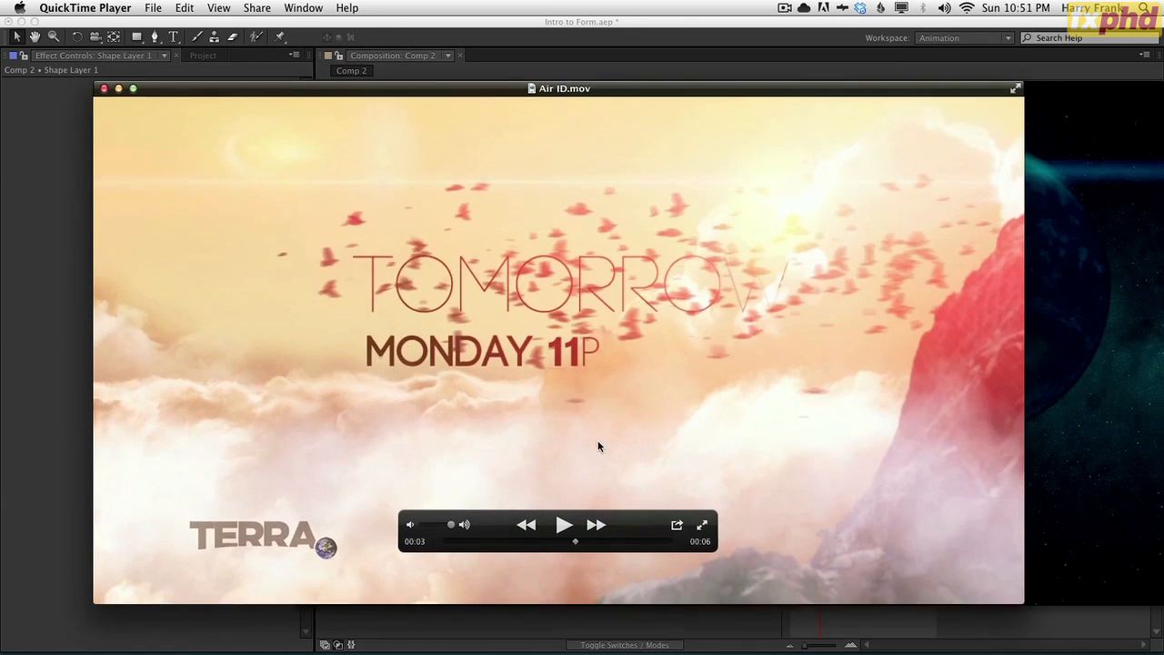
drag(598, 443, 584, 468)
drag(811, 117, 842, 157)
Bring Space ID.mov forward again and scrub back to the close view of the spaceship's engines.
drag(868, 114, 733, 143)
drag(777, 333, 779, 296)
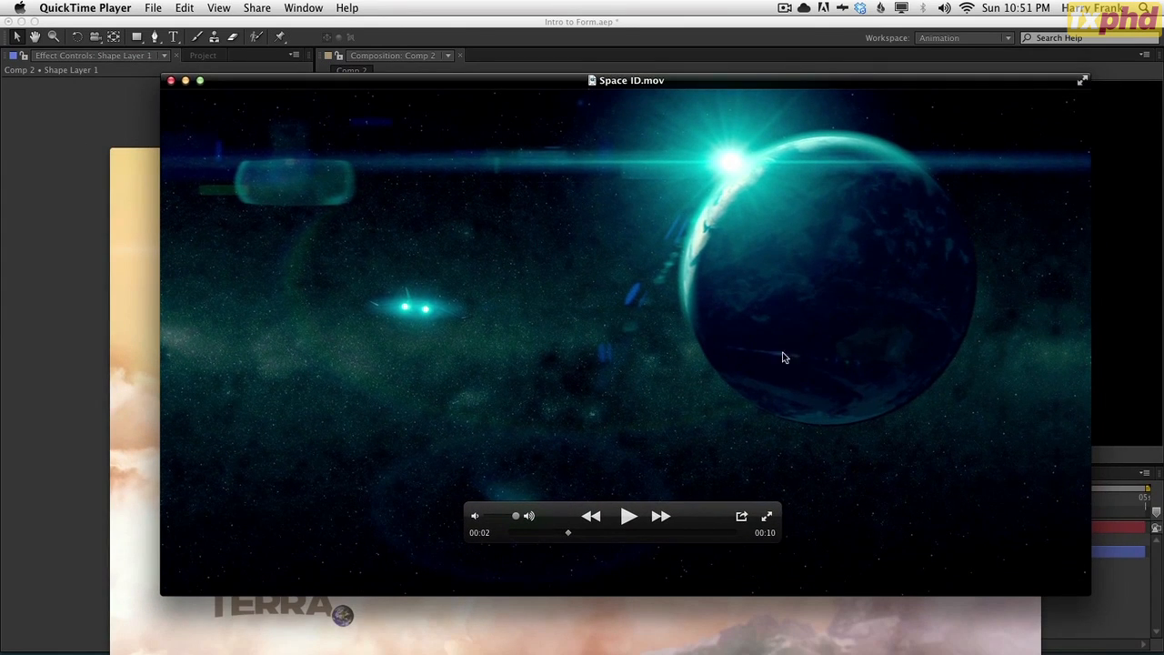
mouse_move(549, 542)
mouse_down()
mouse_move(534, 537)
mouse_move(567, 542)
mouse_move(553, 542)
mouse_up()
drag(578, 462, 594, 475)
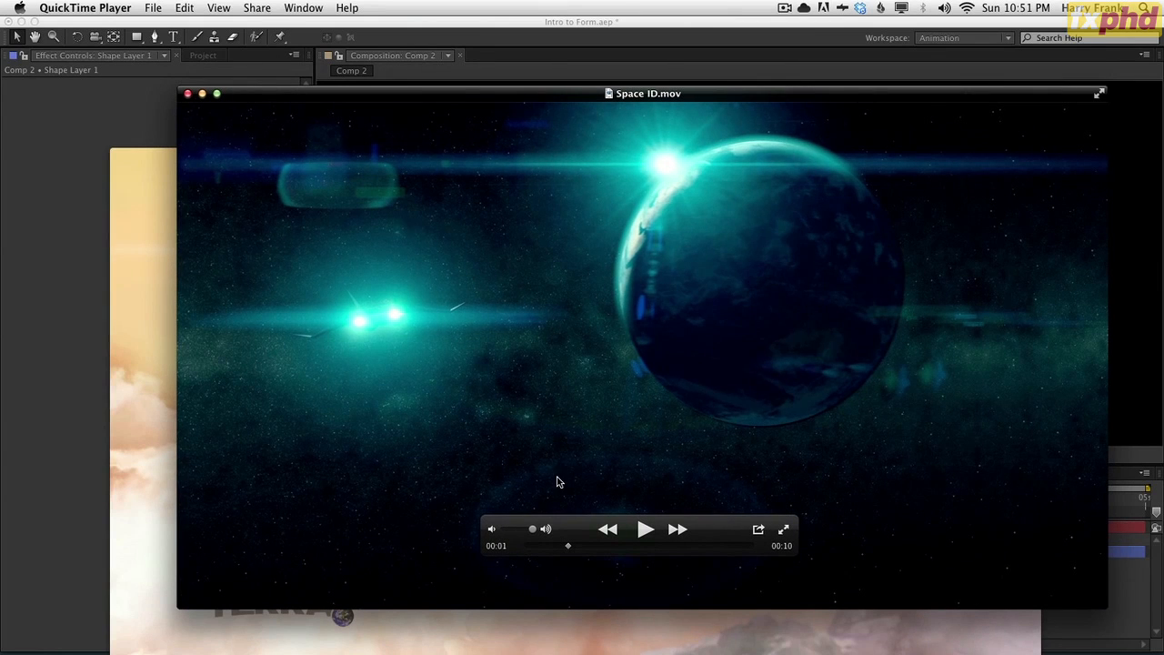
drag(552, 543, 542, 491)
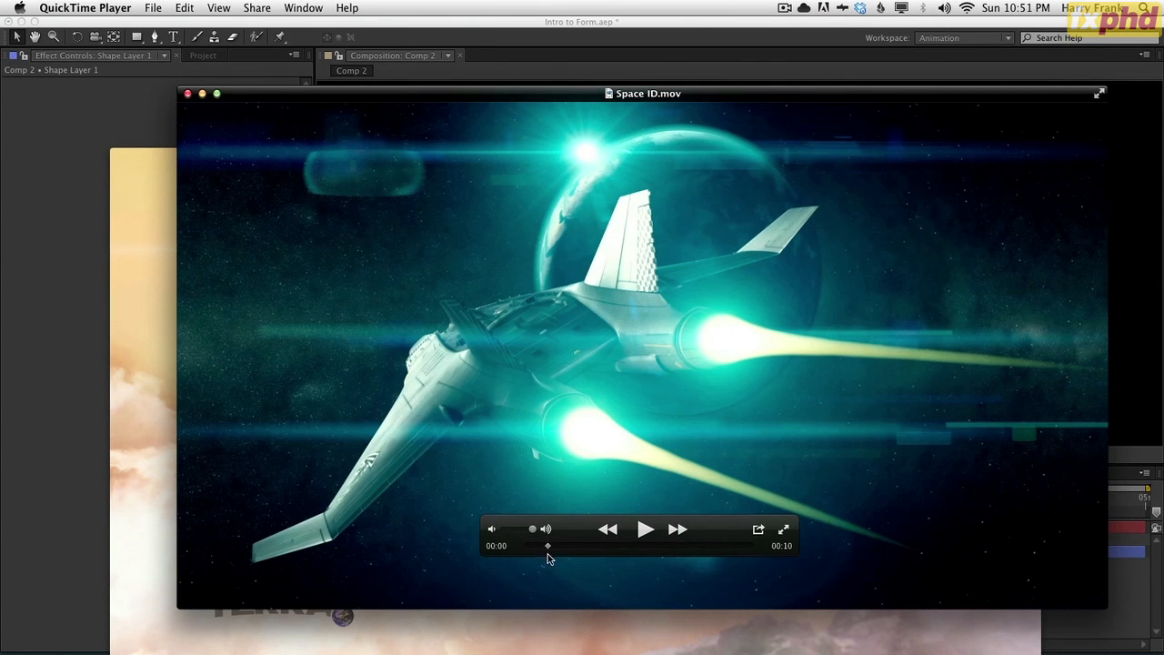
Finish viewing the spaceship frame and clear both movie windows away from Comp 2.
mouse_move(784, 282)
mouse_down()
mouse_move(778, 263)
mouse_move(775, 280)
mouse_up()
drag(543, 514, 541, 502)
drag(640, 445, 651, 449)
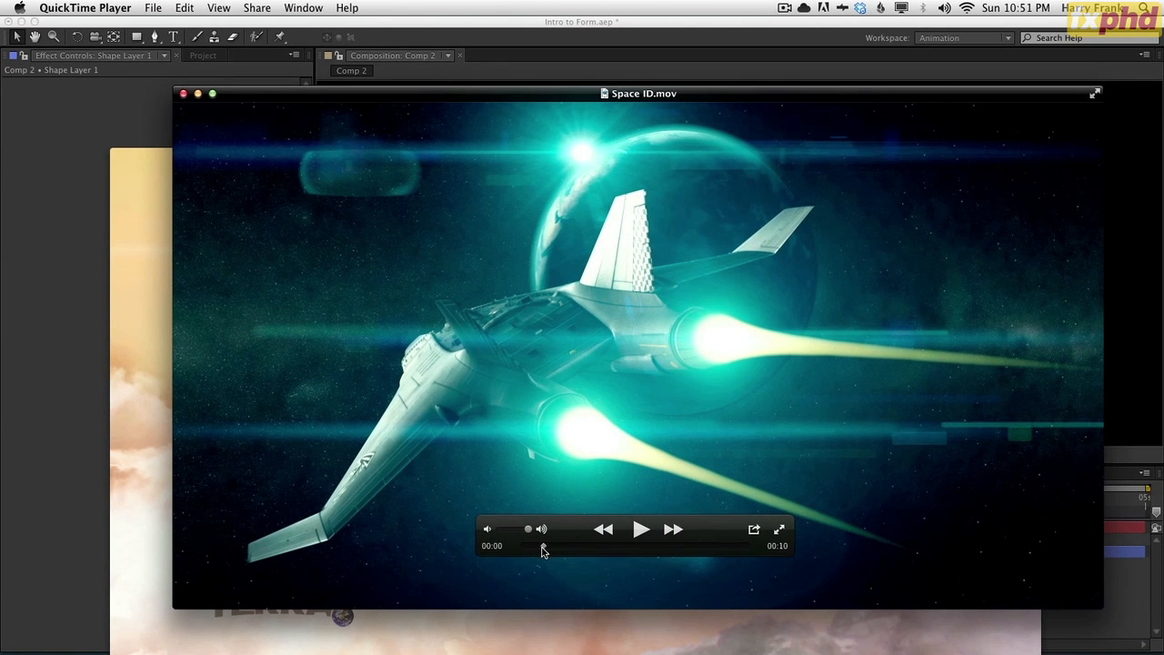
drag(603, 437, 1163, 423)
drag(681, 419, 1163, 444)
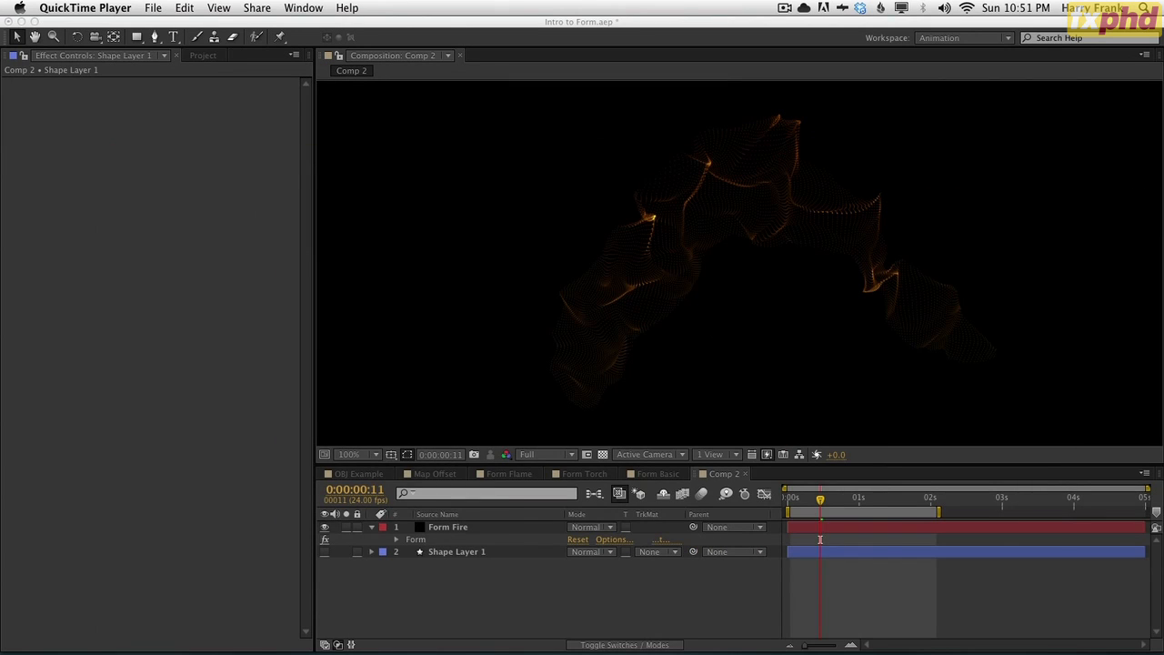